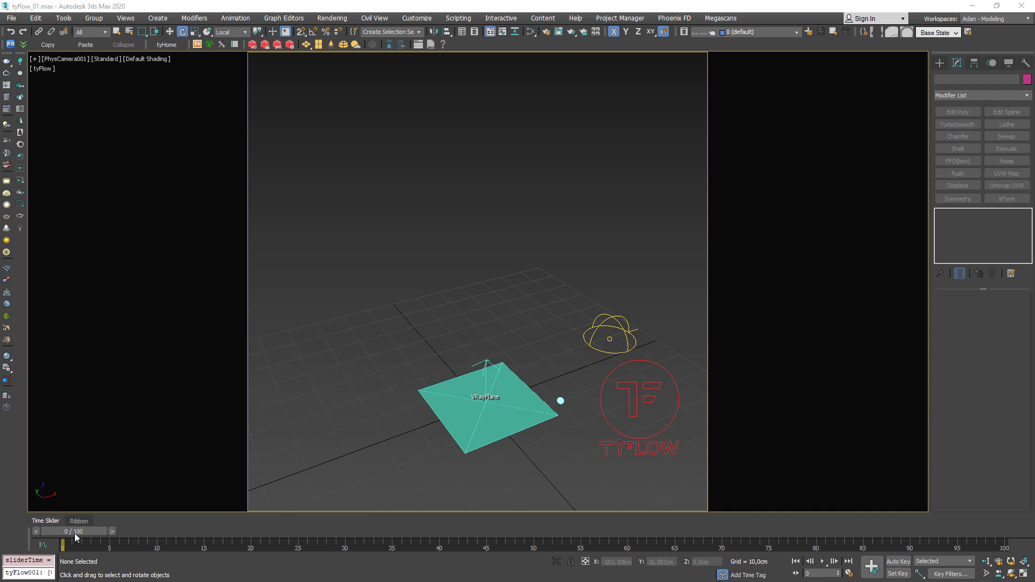
# Play the chair disintegration animation and scrub the timeline through to frame 100
pyautogui.click(822, 561)
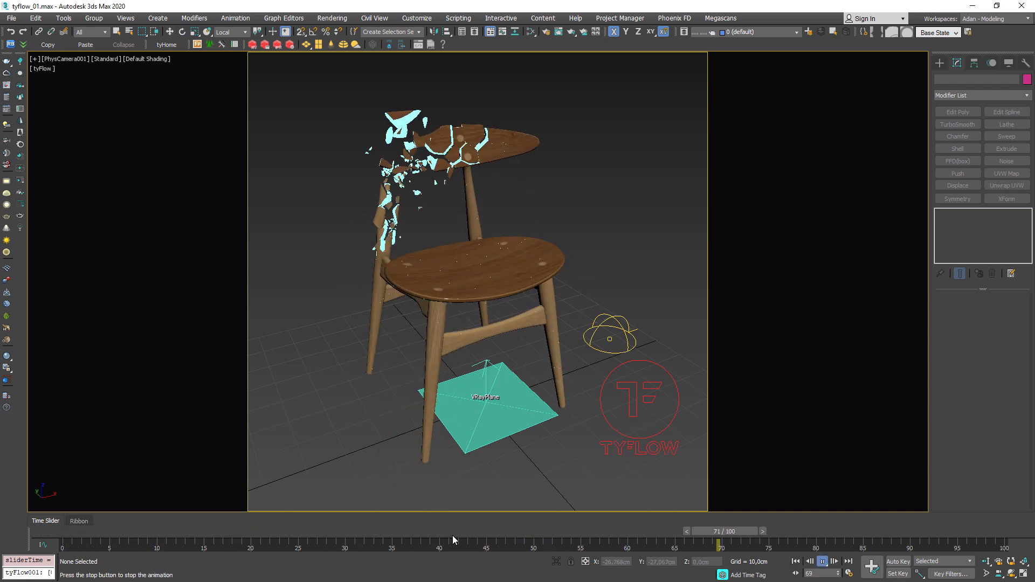
pyautogui.moveTo(553, 535); pyautogui.dragTo(506, 538)
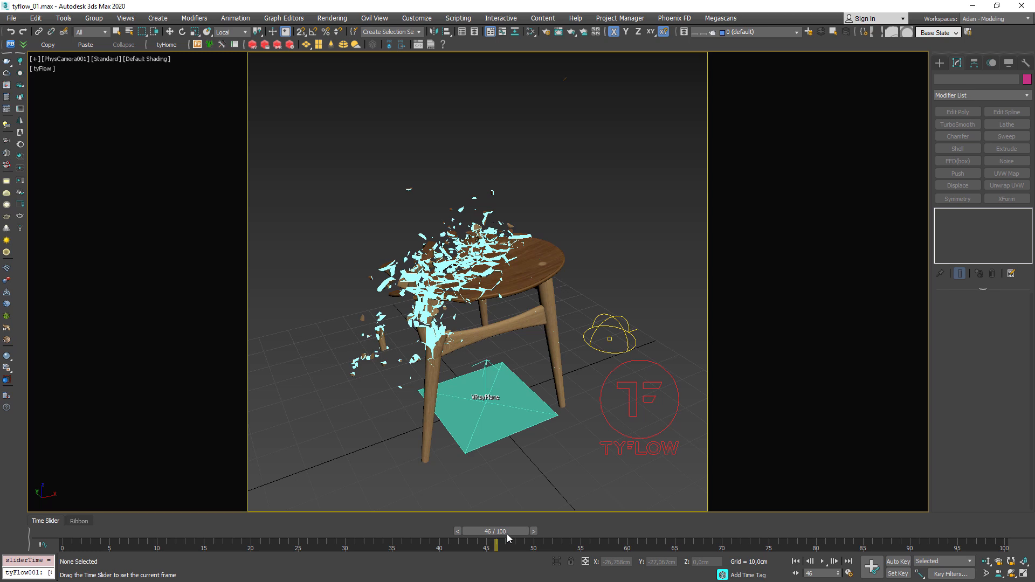
pyautogui.moveTo(507, 533); pyautogui.dragTo(613, 512)
pyautogui.press('e')
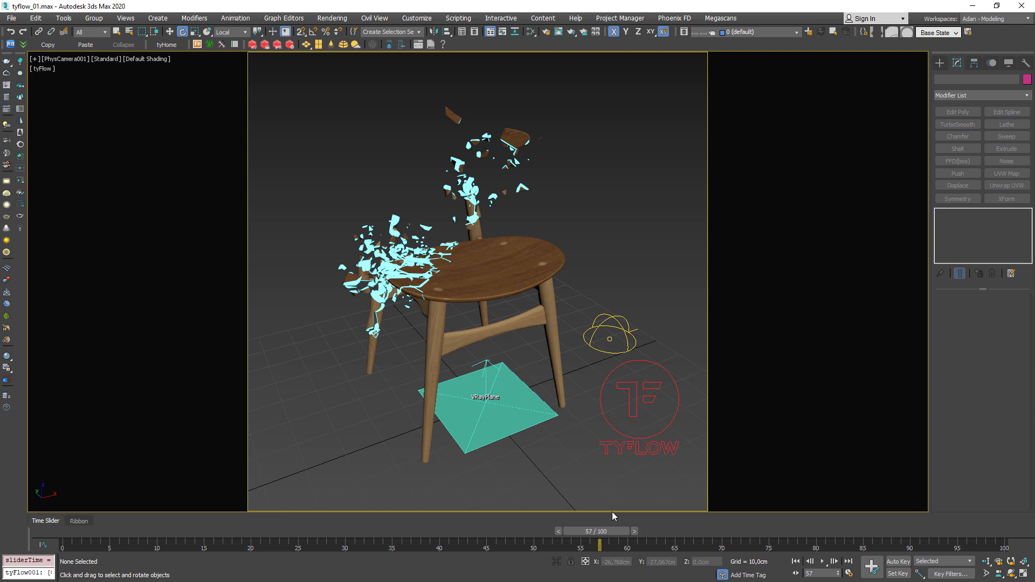
pyautogui.moveTo(616, 531); pyautogui.dragTo(1010, 513)
pyautogui.press('e')
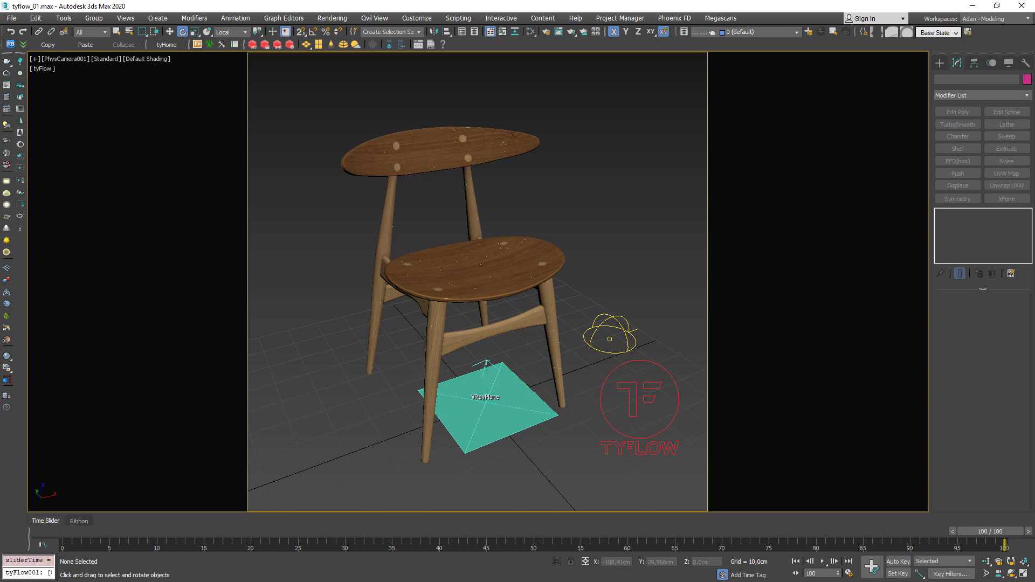
# Switch to the web browser and look through the posts on the 3dcollective Instagram profile
pyautogui.moveTo(0, 124); pyautogui.dragTo(334, 97)
pyautogui.doubleClick(334, 97)
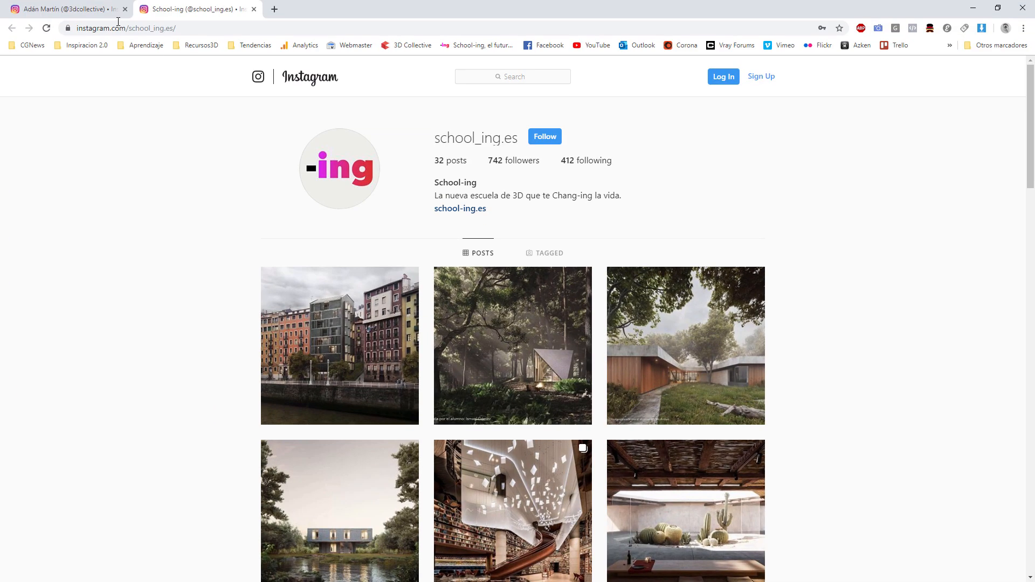
pyautogui.click(64, 5)
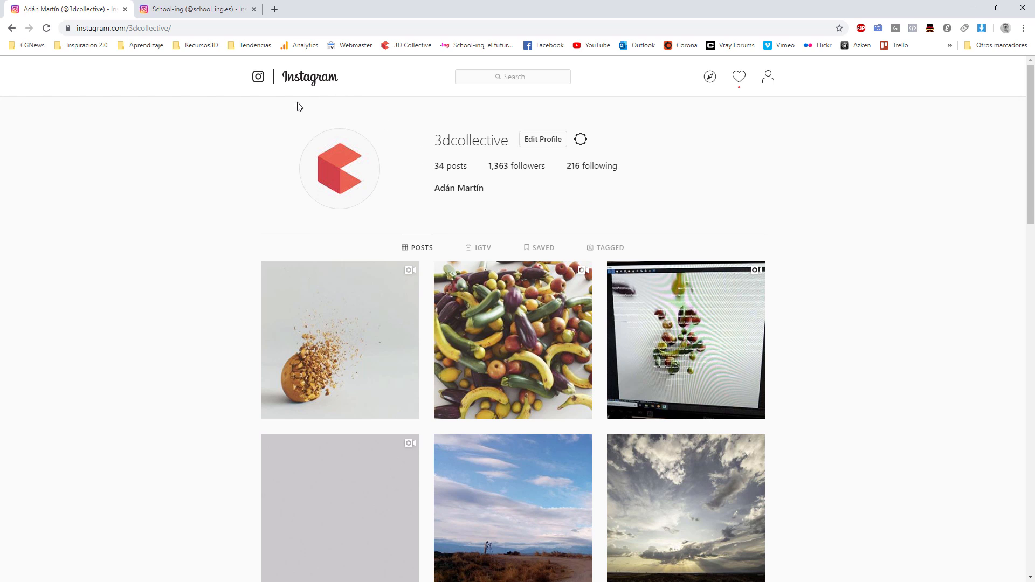
pyautogui.moveTo(433, 143); pyautogui.dragTo(510, 143)
pyautogui.click(738, 184)
pyautogui.scroll(-15, 744, 189)
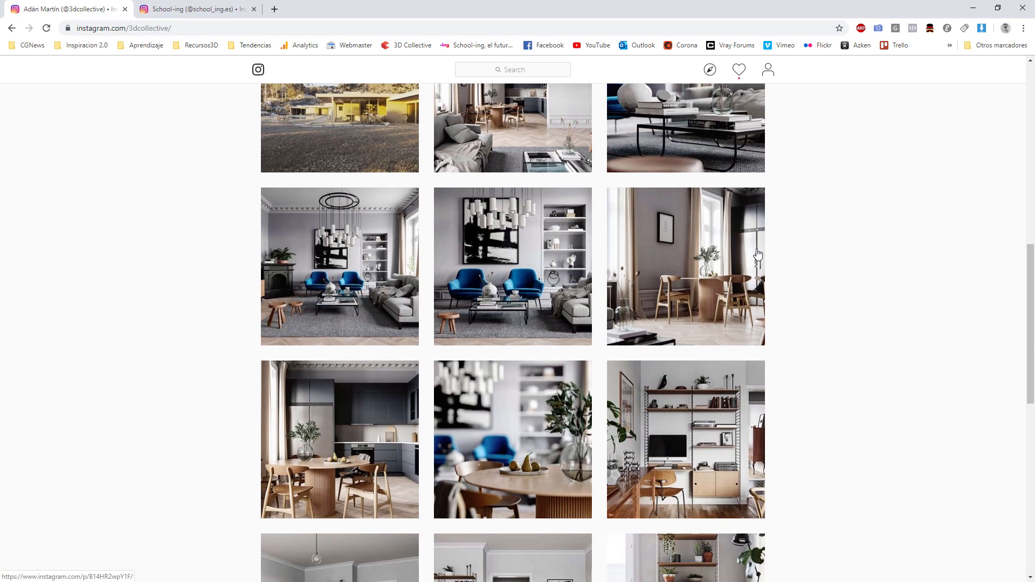
pyautogui.scroll(15, 757, 268)
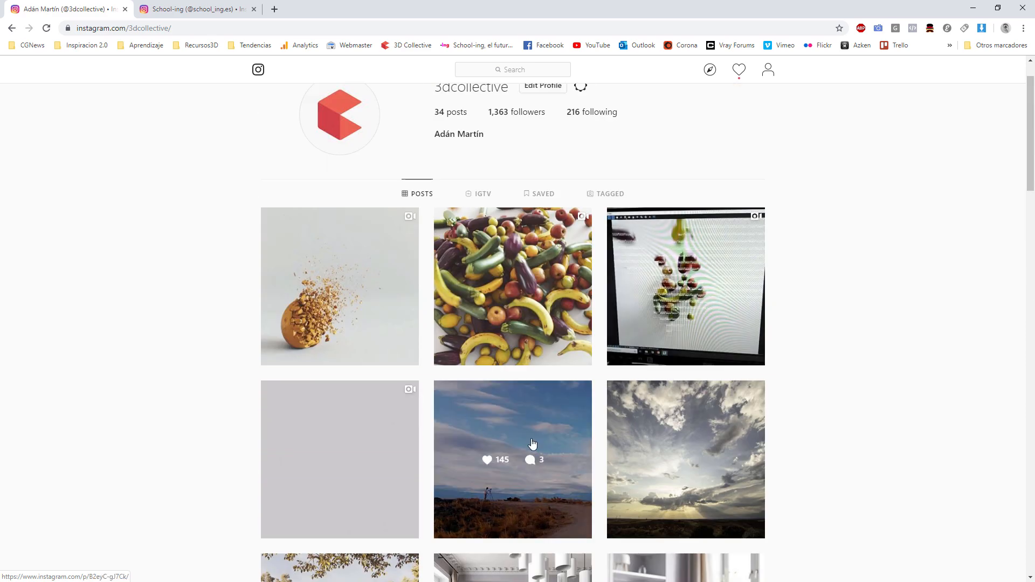
# View the video post of falling fruit and vegetables, then return to the 3dcollective profile
pyautogui.click(489, 294)
pyautogui.click(438, 324)
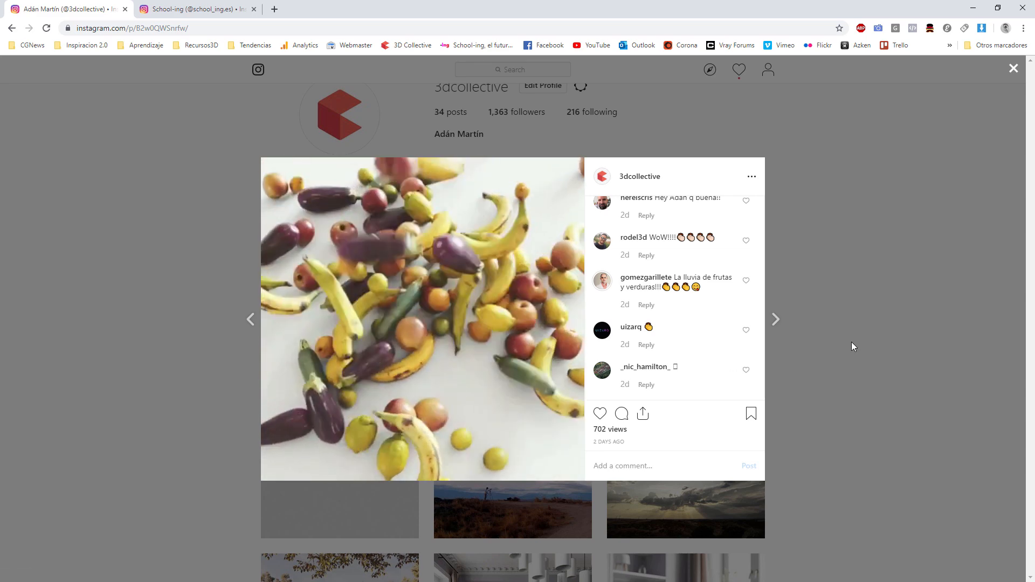
pyautogui.click(852, 342)
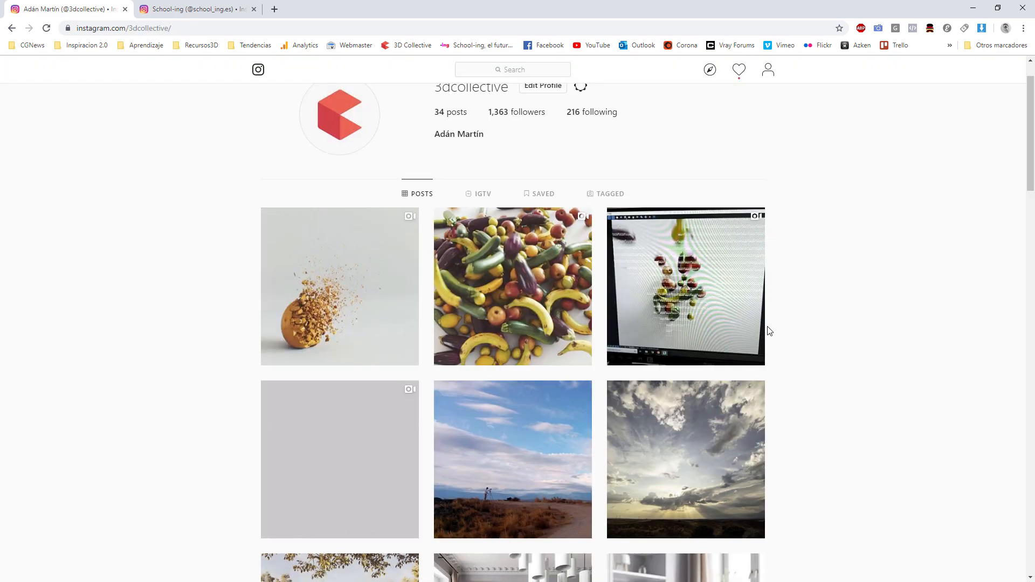
pyautogui.scroll(1, 332, 118)
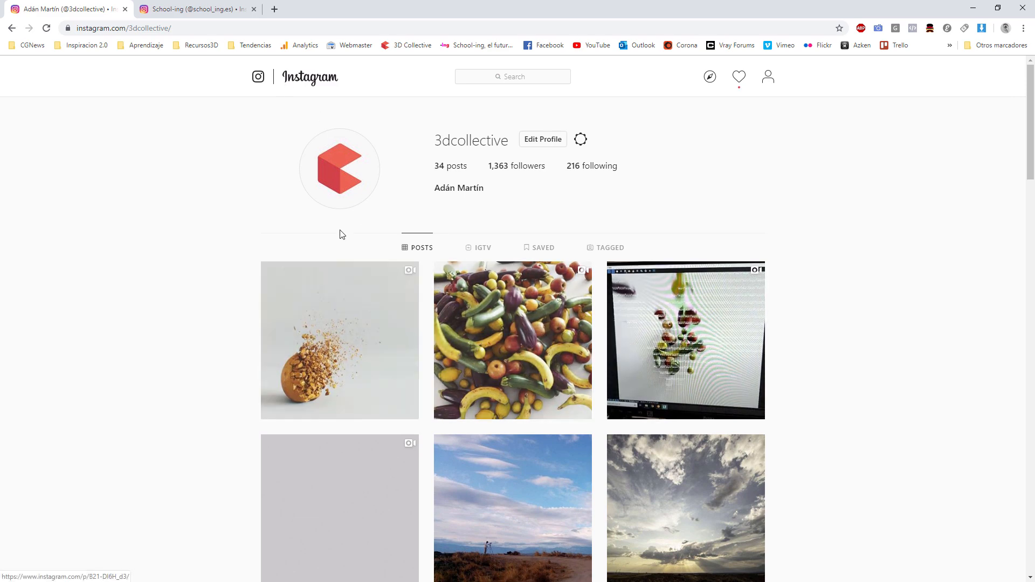
# Look through the posts on the school_ing.es Instagram profile
pyautogui.click(204, 5)
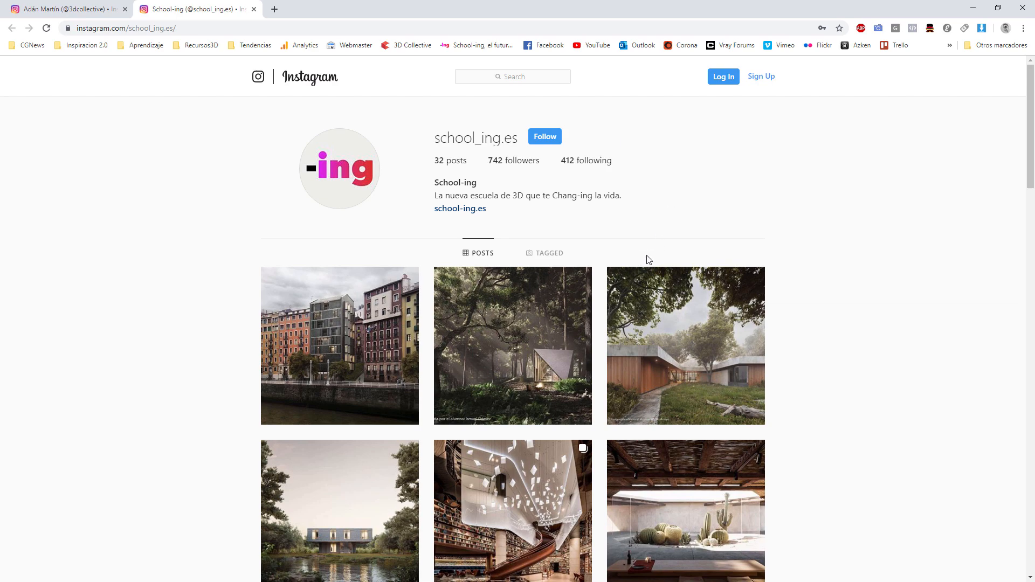
pyautogui.scroll(-6, 644, 258)
pyautogui.scroll(-6, 683, 389)
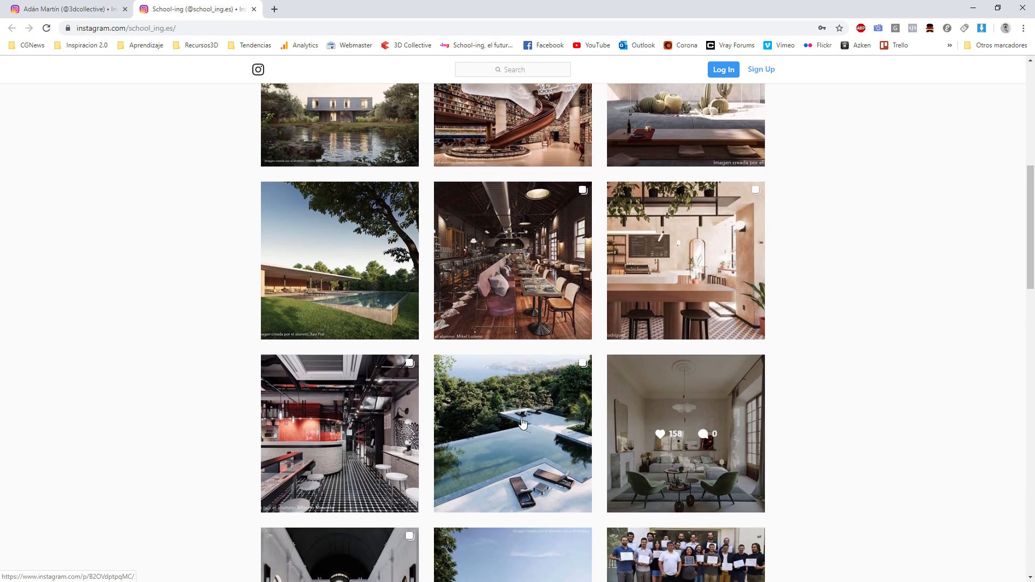
pyautogui.scroll(12, 675, 396)
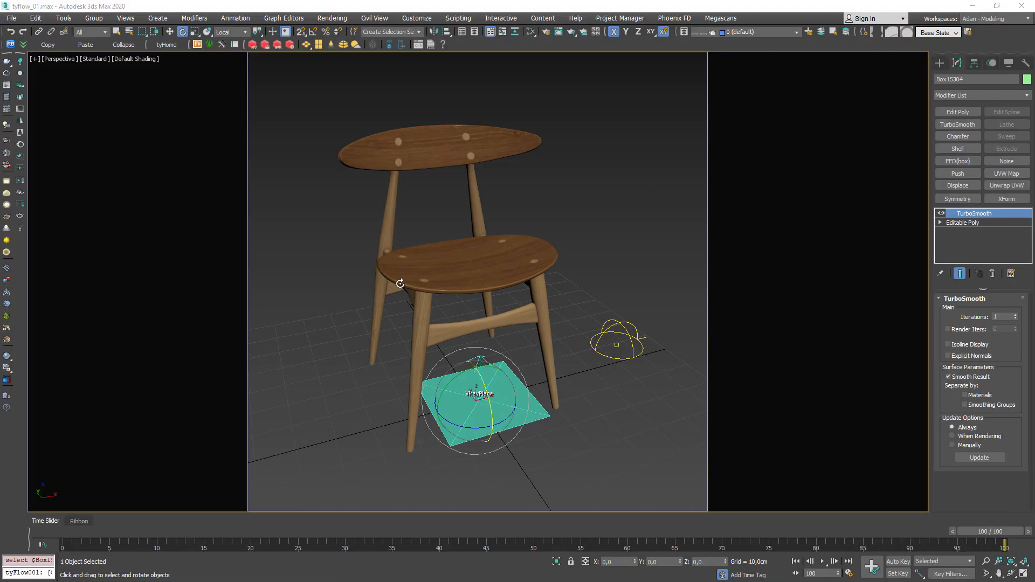
# Switch back to 3ds Max and inspect the chair's mesh edges with TurboSmooth turned off and on
pyautogui.keyDown('alt'); pyautogui.moveTo(436, 271); pyautogui.dragTo(453, 274, button='middle'); pyautogui.keyUp('alt')
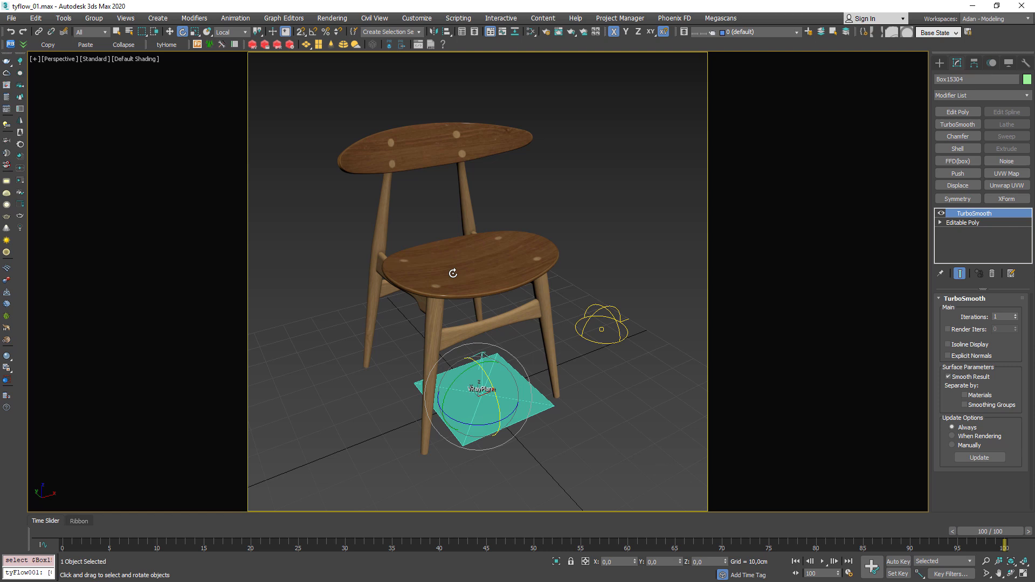
pyautogui.keyDown('alt'); pyautogui.moveTo(443, 299); pyautogui.dragTo(476, 266, button='middle'); pyautogui.keyUp('alt')
pyautogui.press('F4')
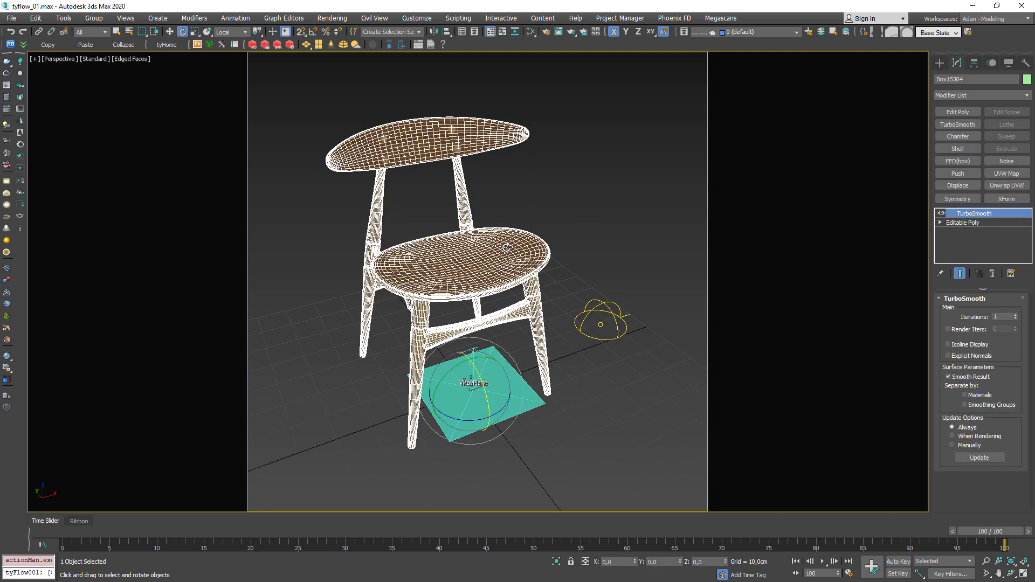
pyautogui.press('F4')
pyautogui.scroll(3, 454, 294)
pyautogui.press('F4')
pyautogui.press('F4')
pyautogui.press('F4')
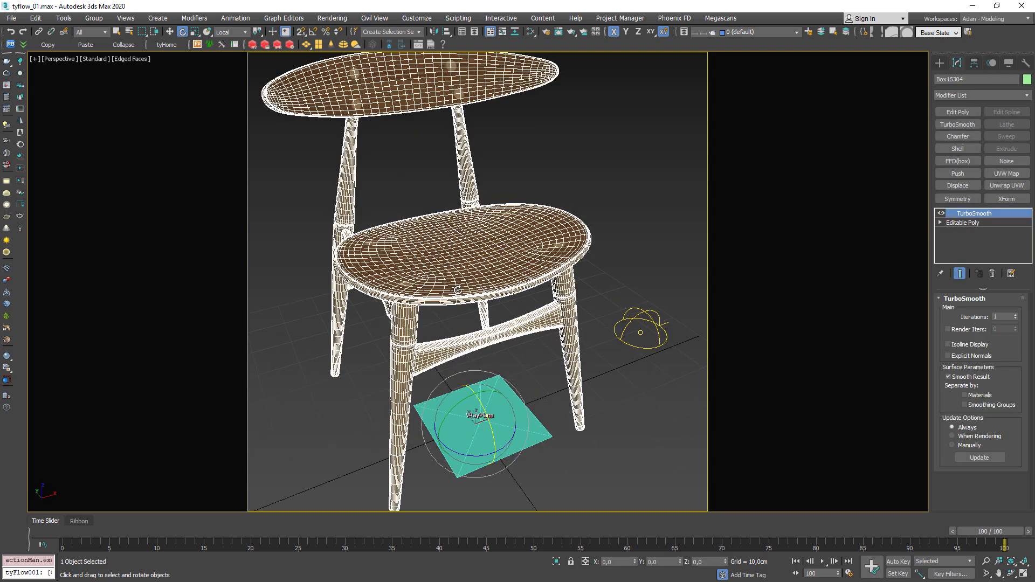
pyautogui.click(940, 213)
pyautogui.click(941, 213)
pyautogui.press('F4')
# Return to plain object selection and clear the selection of the chair
pyautogui.scroll(-4, 638, 304)
pyautogui.keyDown('alt'); pyautogui.moveTo(638, 304); pyautogui.dragTo(624, 328, button='middle'); pyautogui.keyUp('alt')
pyautogui.press('q')
pyautogui.moveTo(623, 329); pyautogui.dragTo(579, 335, button='middle')
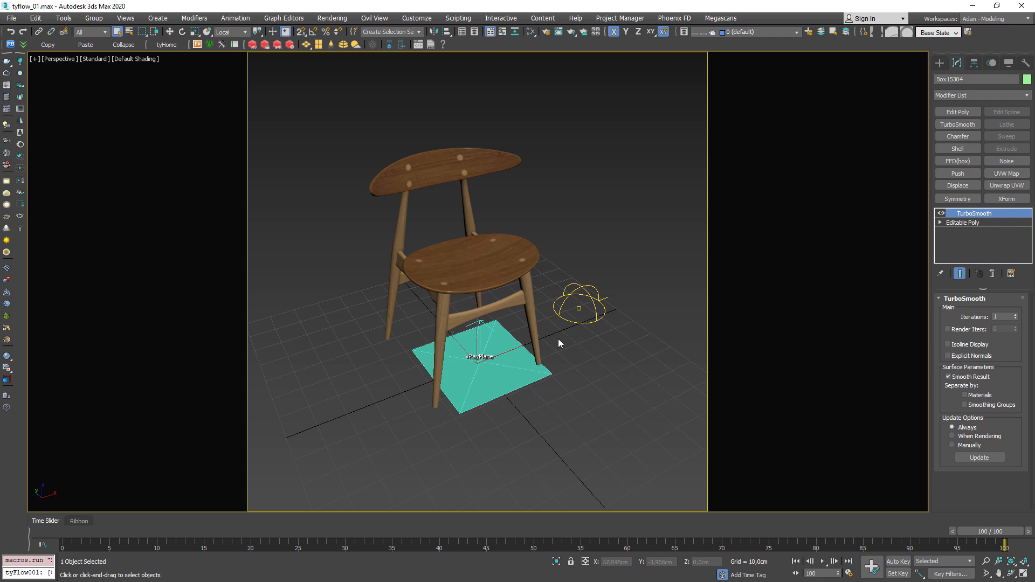
pyautogui.moveTo(489, 374); pyautogui.dragTo(488, 378, button='middle')
pyautogui.click(571, 408)
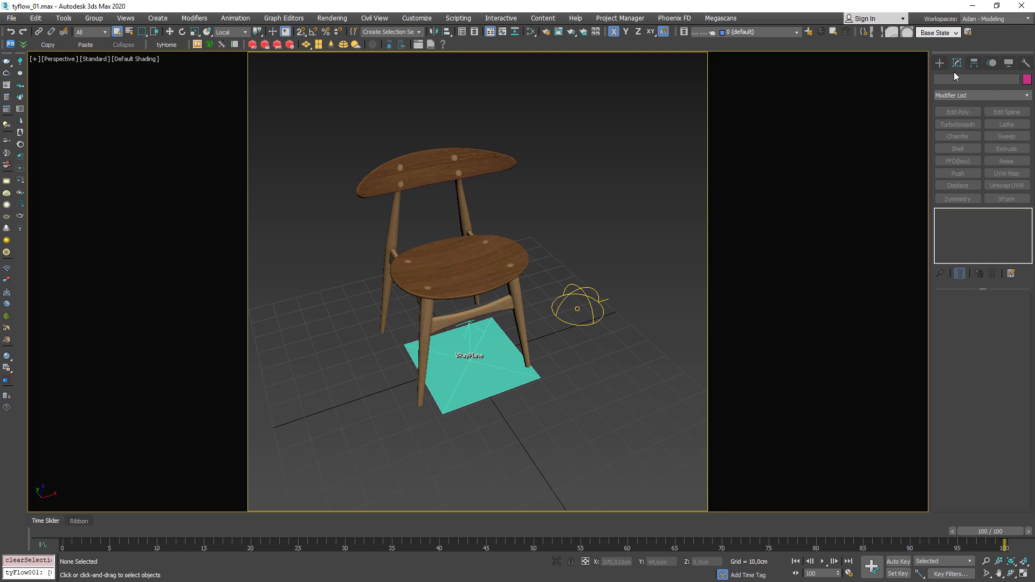
# Create a tyFlow object on the ground beside the chair, with an icon size of about 12.4 cm
pyautogui.click(941, 64)
pyautogui.click(940, 79)
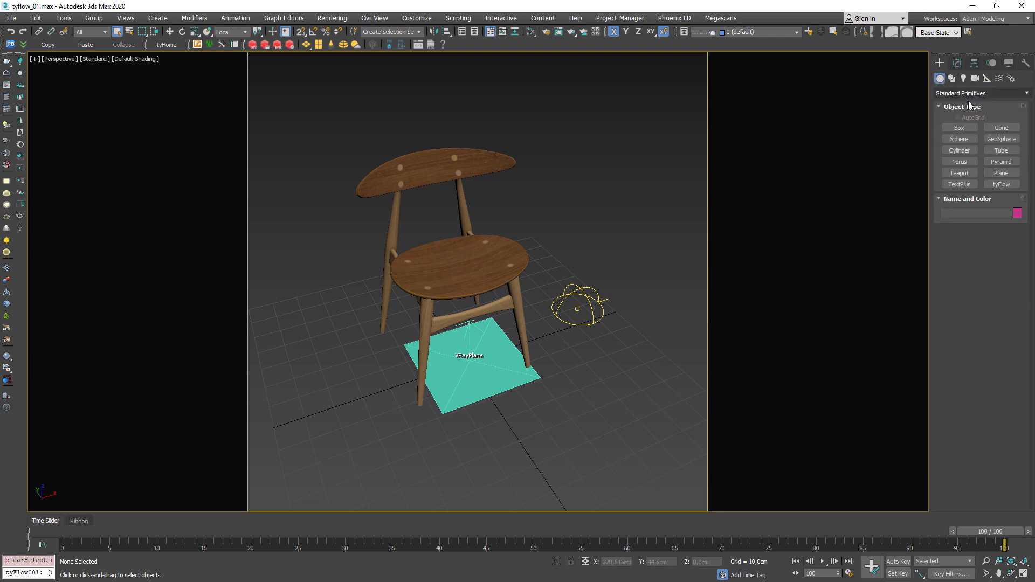
pyautogui.click(1000, 184)
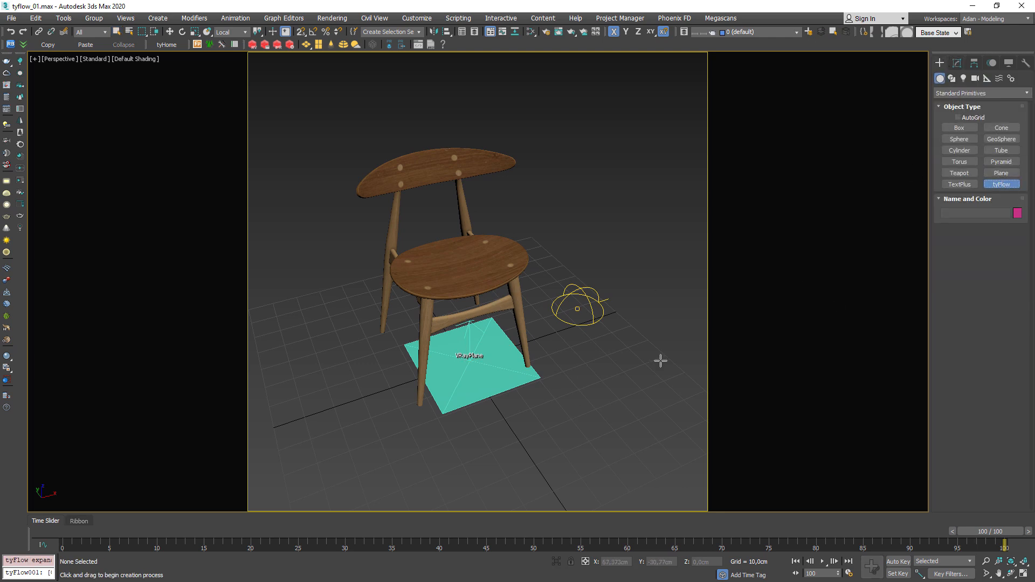
pyautogui.click(609, 368)
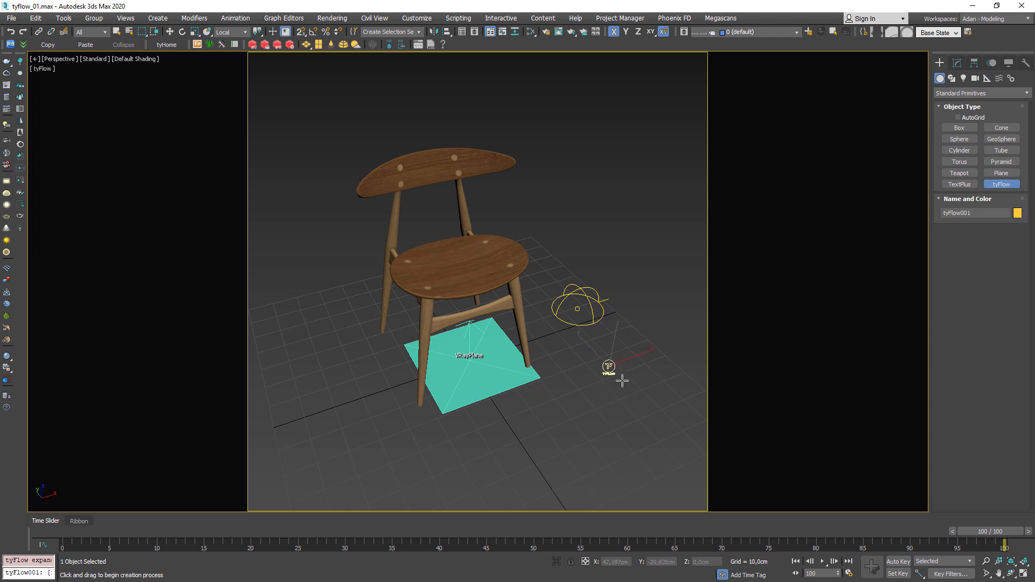
pyautogui.moveTo(646, 402); pyautogui.dragTo(654, 411)
pyautogui.moveTo(635, 365); pyautogui.dragTo(609, 376, button='middle')
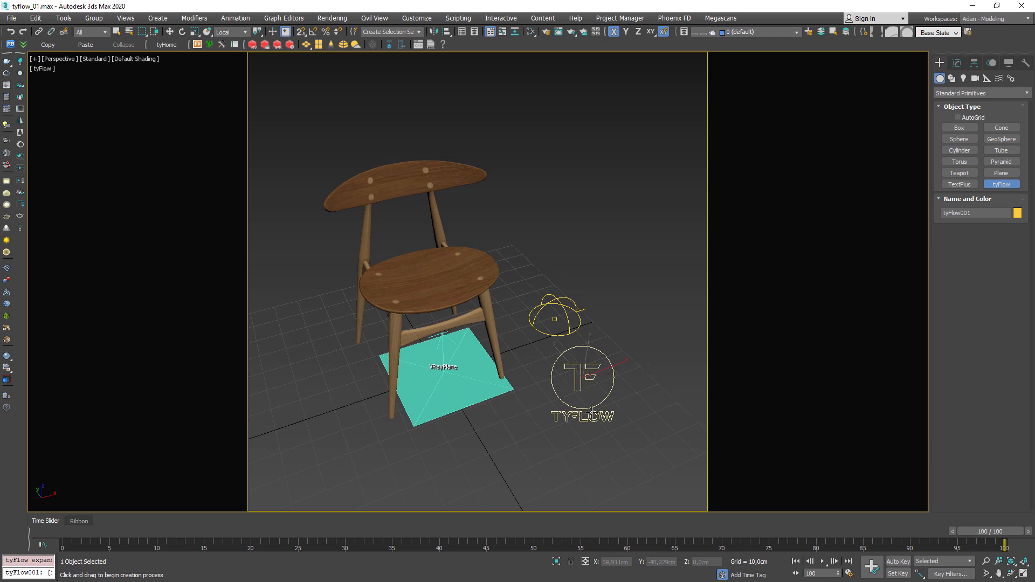
pyautogui.rightClick(586, 388)
pyautogui.keyDown('alt'); pyautogui.moveTo(588, 387); pyautogui.dragTo(591, 382, button='middle'); pyautogui.keyUp('alt')
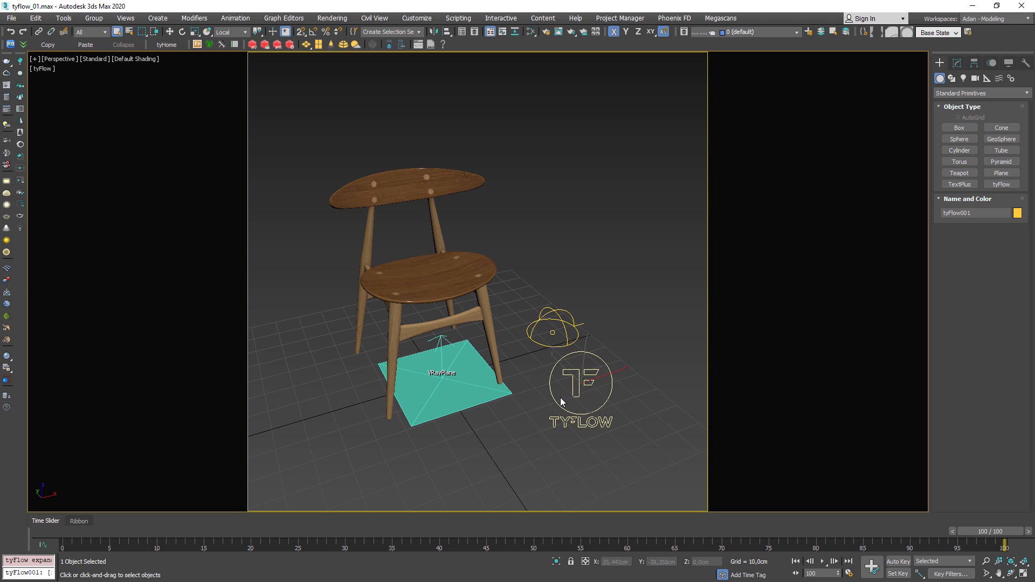
pyautogui.moveTo(558, 403)
pyautogui.keyDown('alt'); pyautogui.mouseDown(button='middle')
pyautogui.moveTo(550, 412)
pyautogui.moveTo(561, 410)
pyautogui.mouseUp(button='middle'); pyautogui.keyUp('alt')
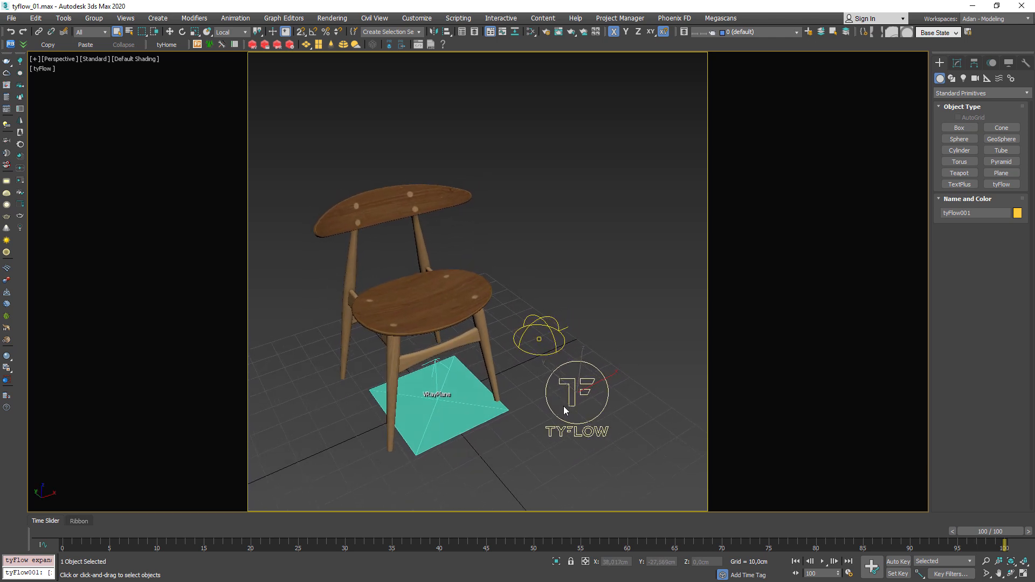
# Open the editor of the new tyFlow object and move its window clear of the chair
pyautogui.click(956, 64)
pyautogui.click(978, 324)
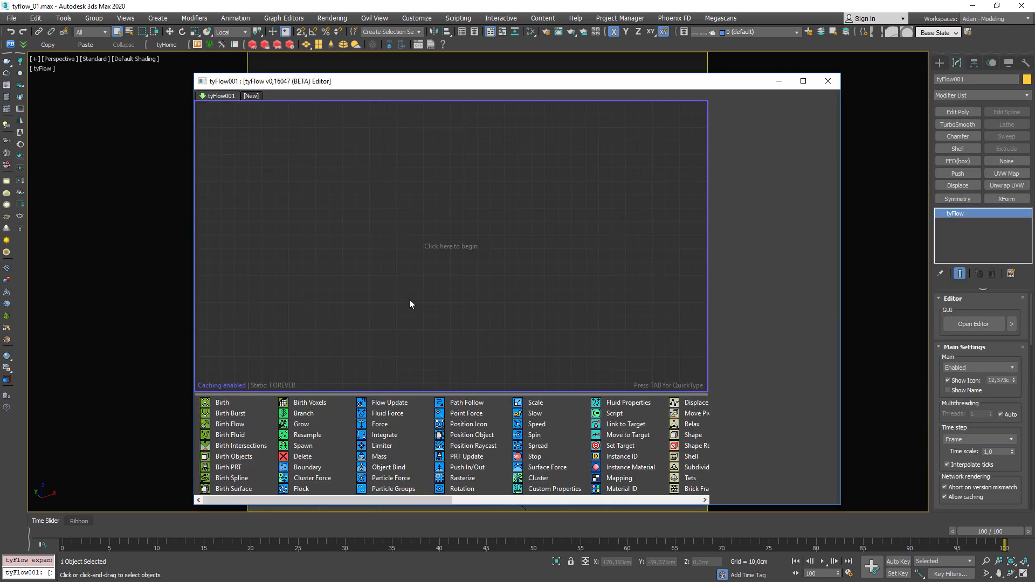
pyautogui.moveTo(495, 90)
pyautogui.mouseDown()
pyautogui.moveTo(574, 141)
pyautogui.moveTo(630, 101)
pyautogui.moveTo(527, 65)
pyautogui.moveTo(493, 73)
pyautogui.mouseUp()
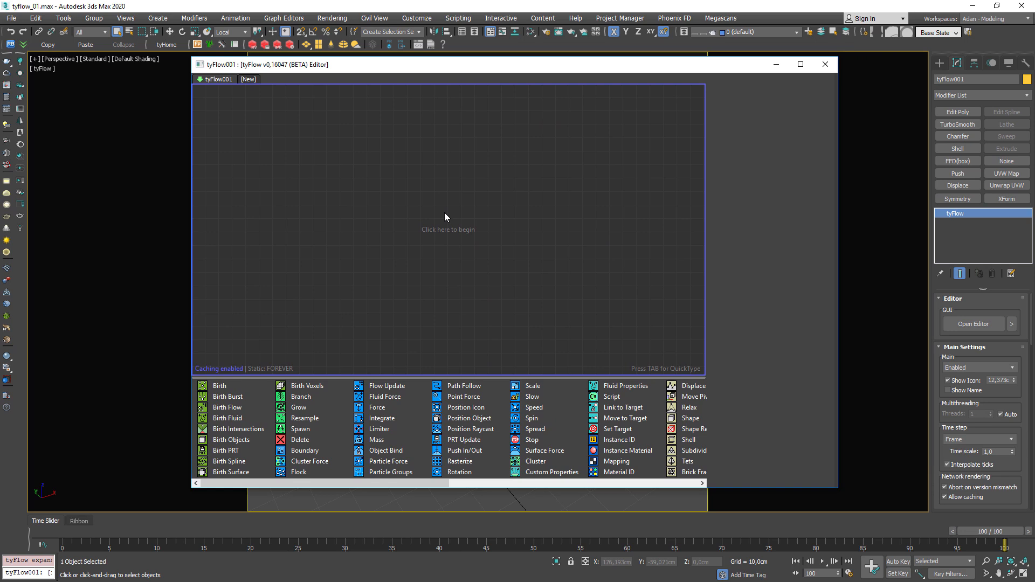
pyautogui.moveTo(325, 65); pyautogui.dragTo(624, 94)
# Select the chair and briefly check its mesh edges in the viewport
pyautogui.click(419, 337)
pyautogui.moveTo(418, 337); pyautogui.dragTo(387, 336, button='middle')
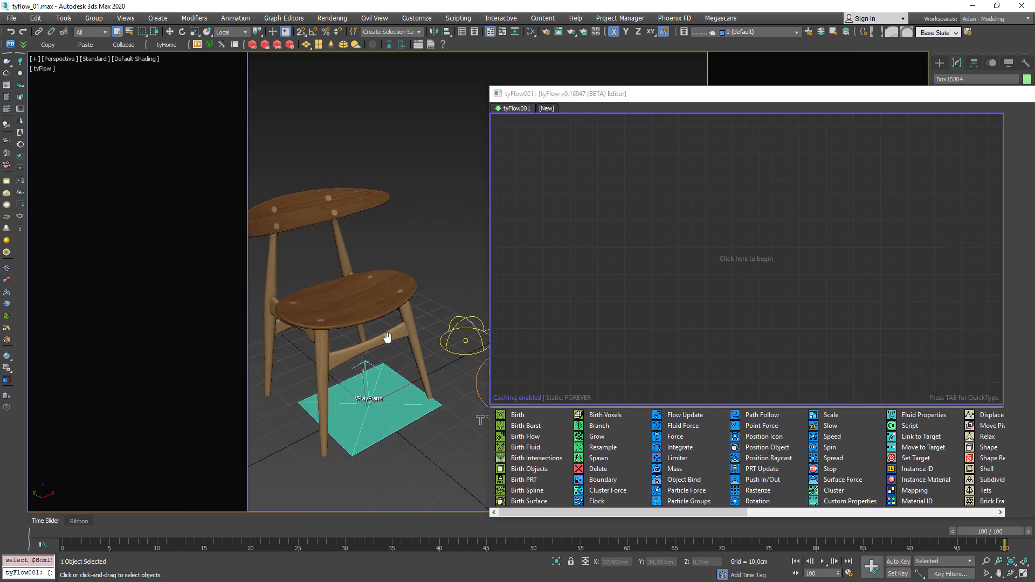
pyautogui.press('F4')
pyautogui.press('F4')
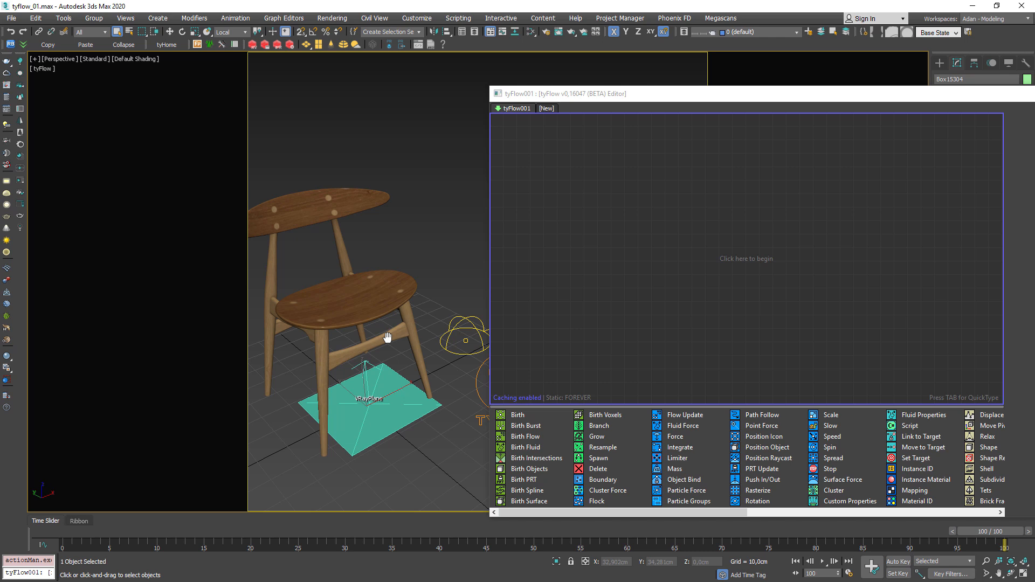
# Create an event with a Birth Objects operator and pick the chair model as its source object
pyautogui.click(529, 473)
pyautogui.moveTo(529, 473); pyautogui.dragTo(642, 205)
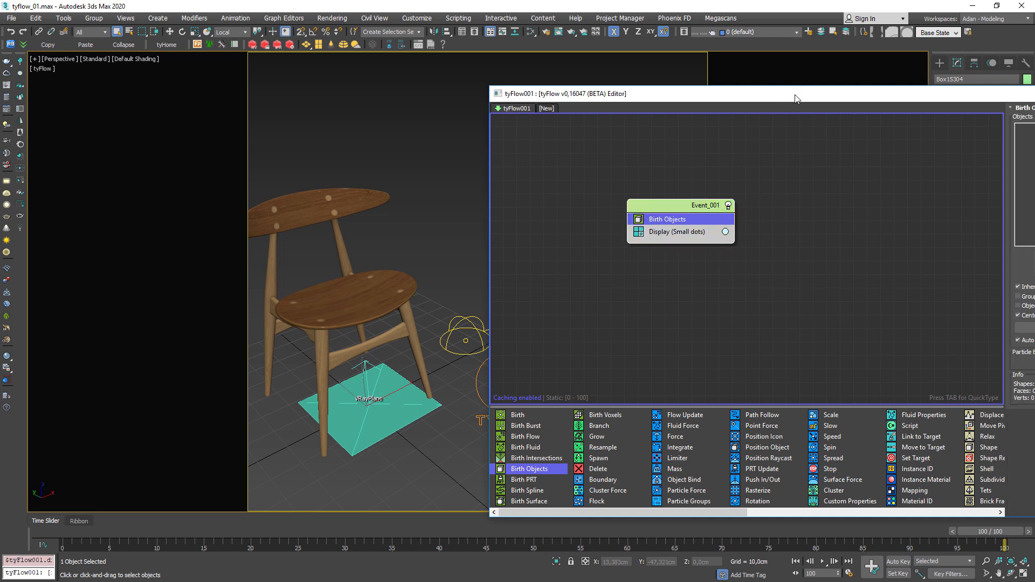
pyautogui.moveTo(796, 98); pyautogui.dragTo(648, 88)
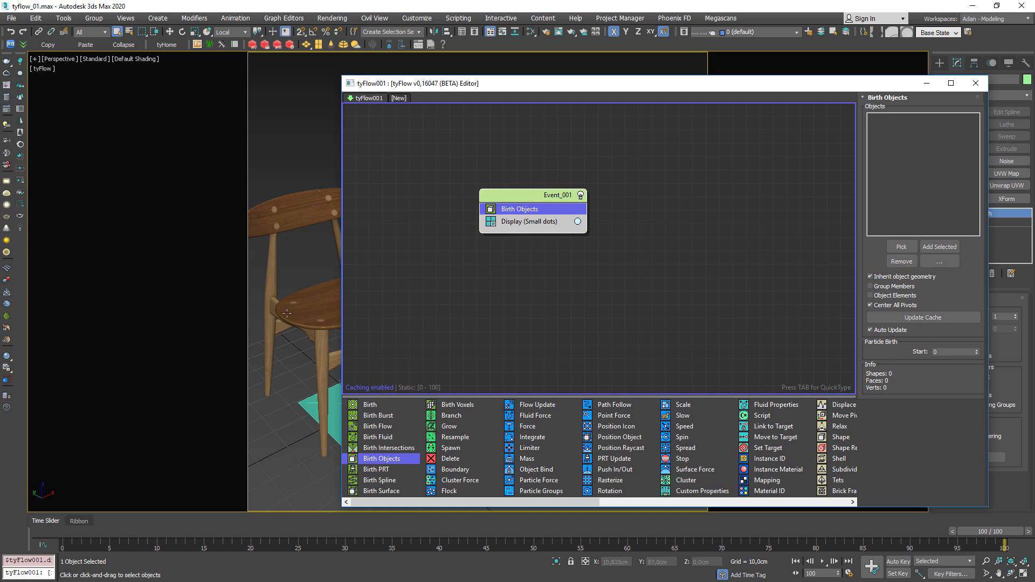
pyautogui.click(900, 247)
pyautogui.click(316, 305)
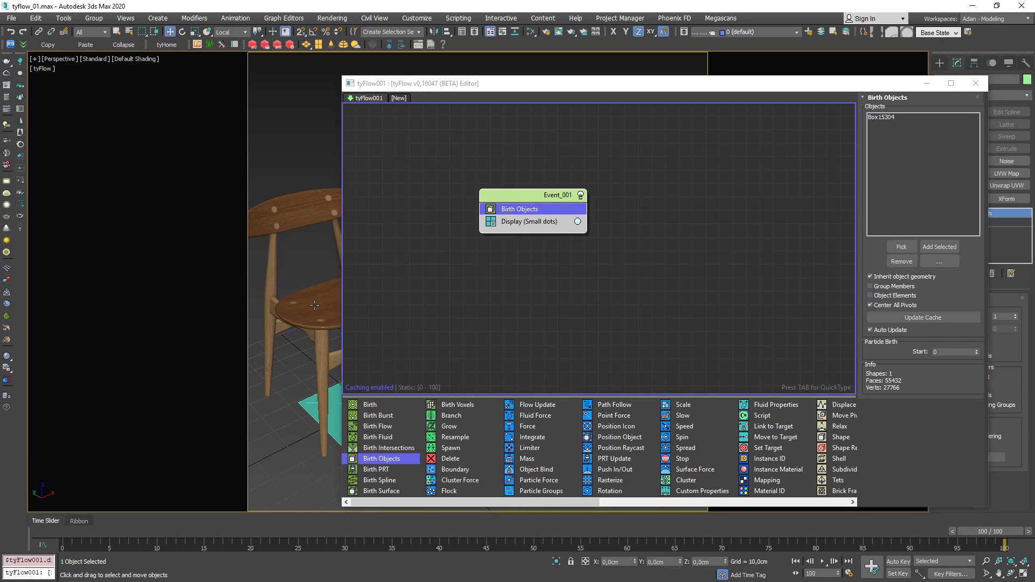
# Move the tyFlow editor away from the viewport and hide the original chair model
pyautogui.moveTo(589, 93); pyautogui.dragTo(596, 497)
pyautogui.moveTo(473, 283)
pyautogui.mouseDown(button='middle')
pyautogui.moveTo(524, 270)
pyautogui.moveTo(511, 264)
pyautogui.mouseUp(button='middle')
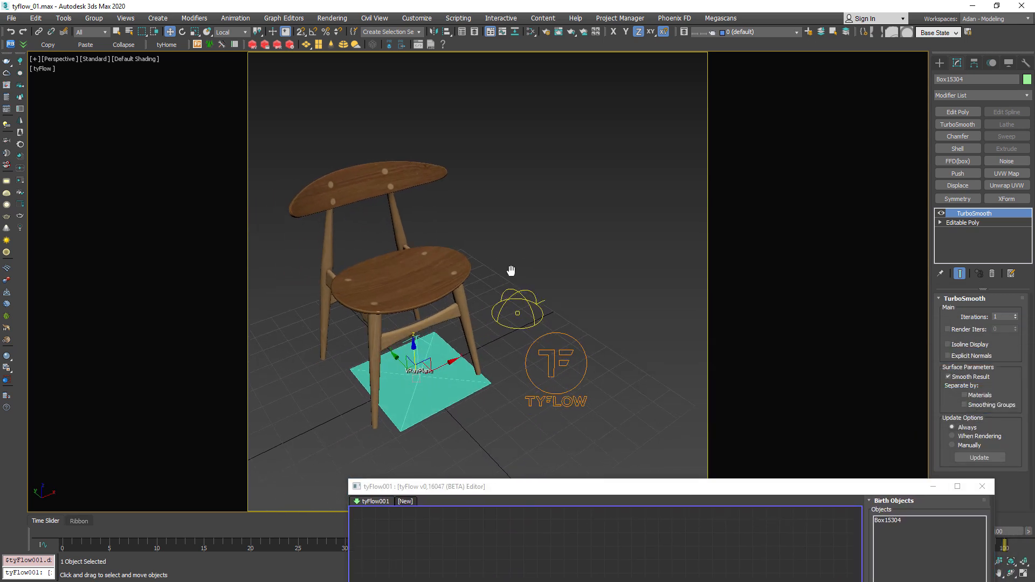
pyautogui.press('F3')
pyautogui.click(430, 330)
pyautogui.press('F3')
pyautogui.press('F4')
pyautogui.click(430, 330)
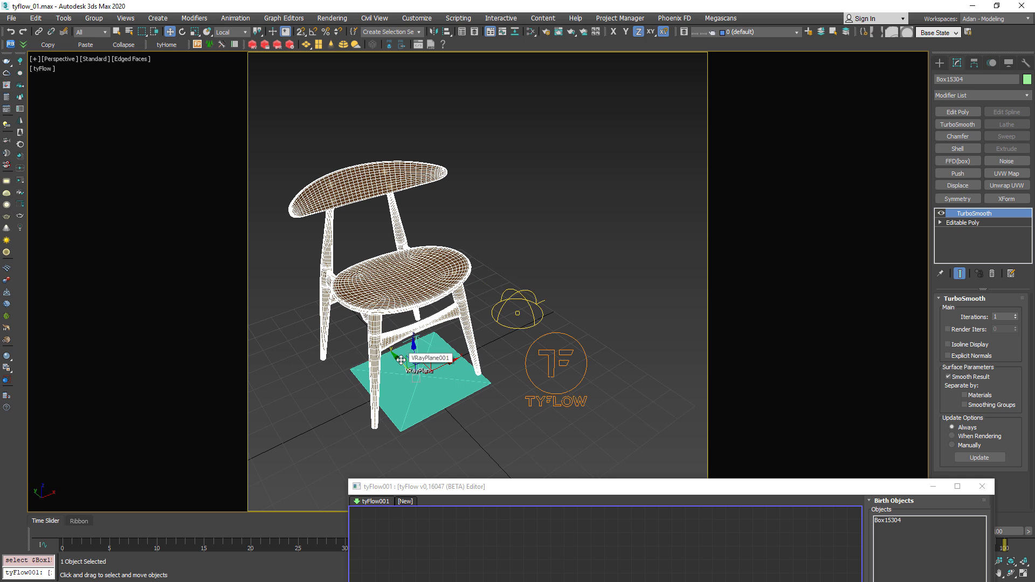
pyautogui.rightClick(434, 276)
pyautogui.click(462, 238)
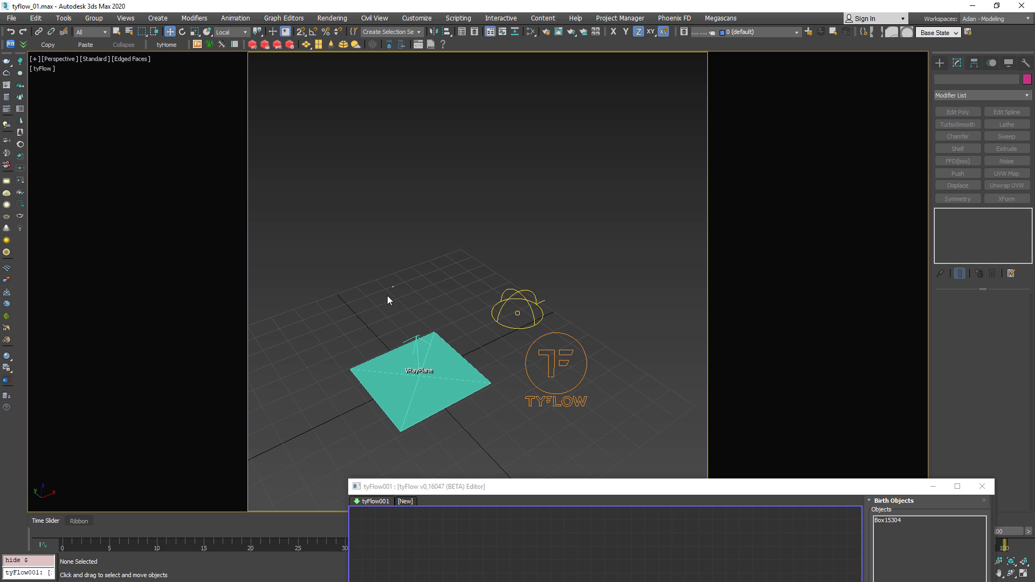
# Set the Display operator of Event_001 to show its particles as Geometry
pyautogui.keyDown('alt'); pyautogui.moveTo(391, 289); pyautogui.dragTo(411, 287, button='middle'); pyautogui.keyUp('alt')
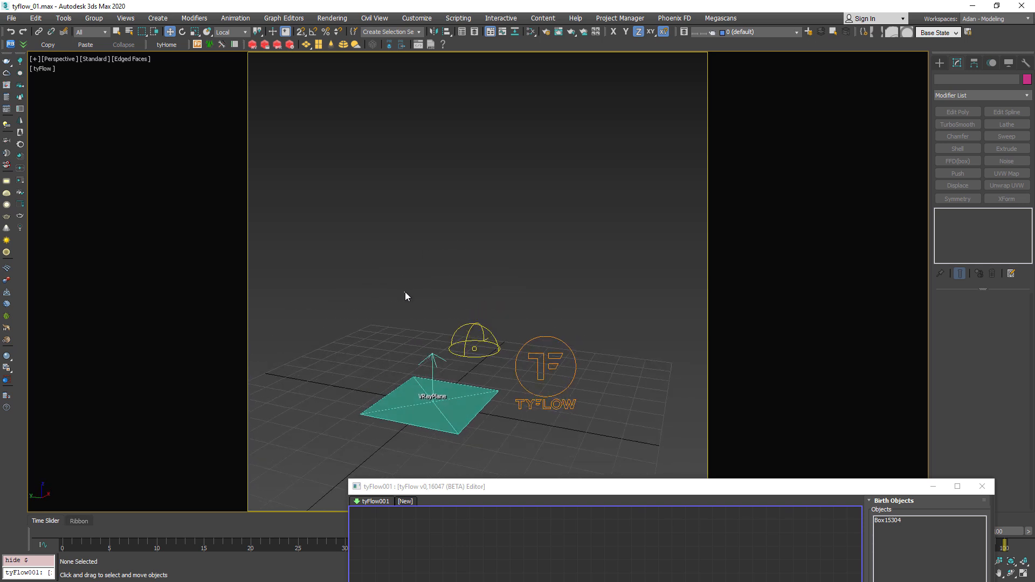
pyautogui.moveTo(630, 486); pyautogui.dragTo(618, 65)
pyautogui.click(614, 195)
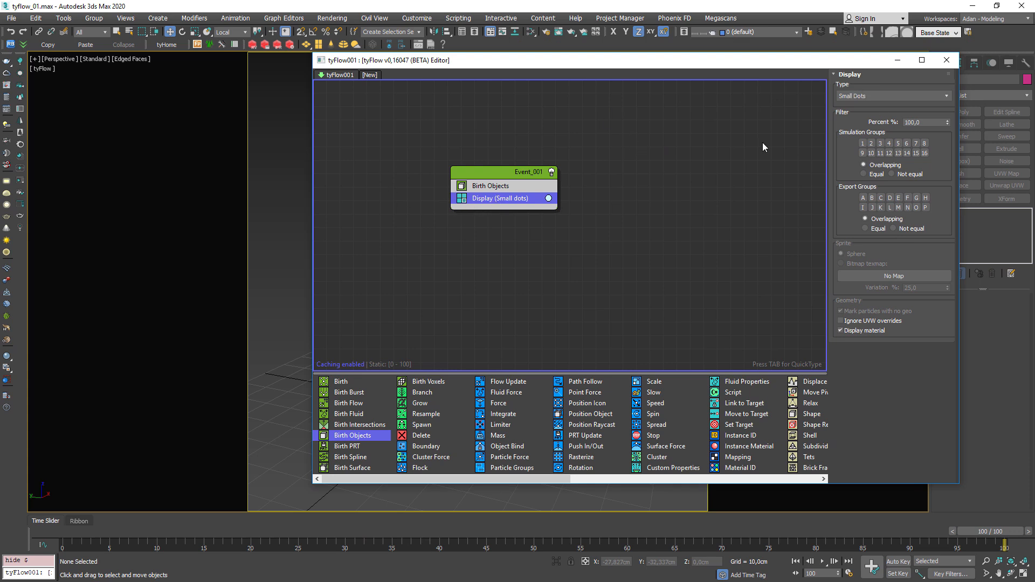
pyautogui.click(864, 96)
pyautogui.click(852, 149)
# Move the tyFlow editor clear of the chair and show the perspective view shaded without edged faces
pyautogui.moveTo(567, 63); pyautogui.dragTo(722, 335)
pyautogui.moveTo(531, 241)
pyautogui.keyDown('alt'); pyautogui.mouseDown(button='middle')
pyautogui.moveTo(442, 273)
pyautogui.moveTo(428, 296)
pyautogui.moveTo(436, 302)
pyautogui.mouseUp(button='middle'); pyautogui.keyUp('alt')
pyautogui.press('F3')
pyautogui.press('F3')
pyautogui.press('F4')
pyautogui.moveTo(377, 340); pyautogui.dragTo(405, 316, button='middle')
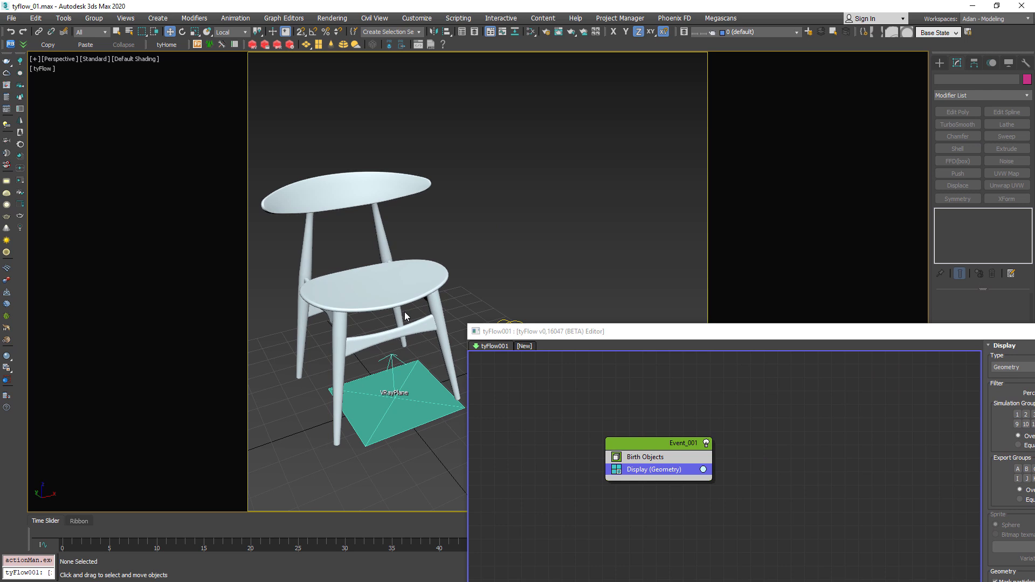
# Select the tyFlow object in the viewport and collapse its Main Settings
pyautogui.moveTo(527, 331); pyautogui.dragTo(533, 110)
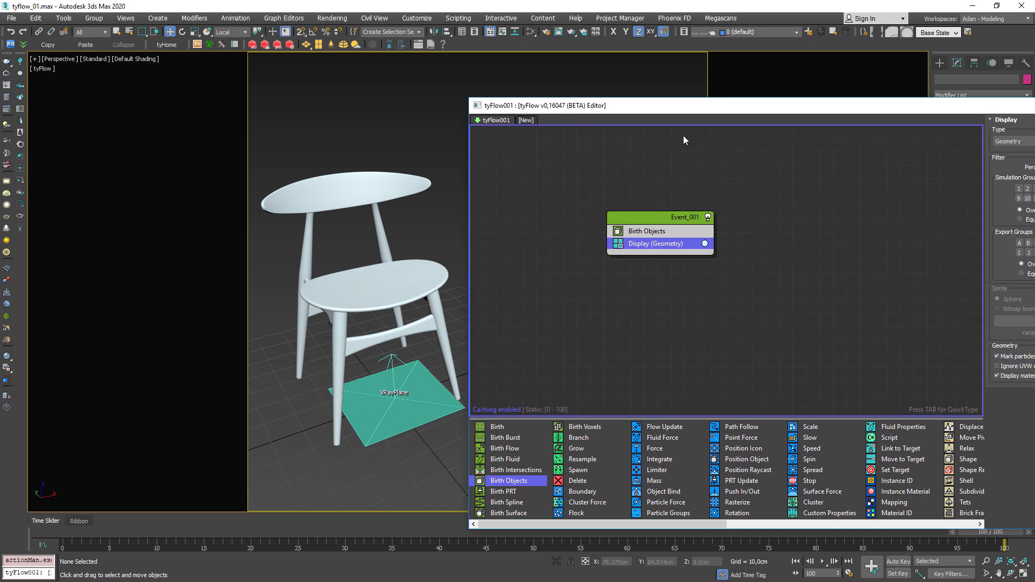
pyautogui.moveTo(717, 108); pyautogui.dragTo(473, 103)
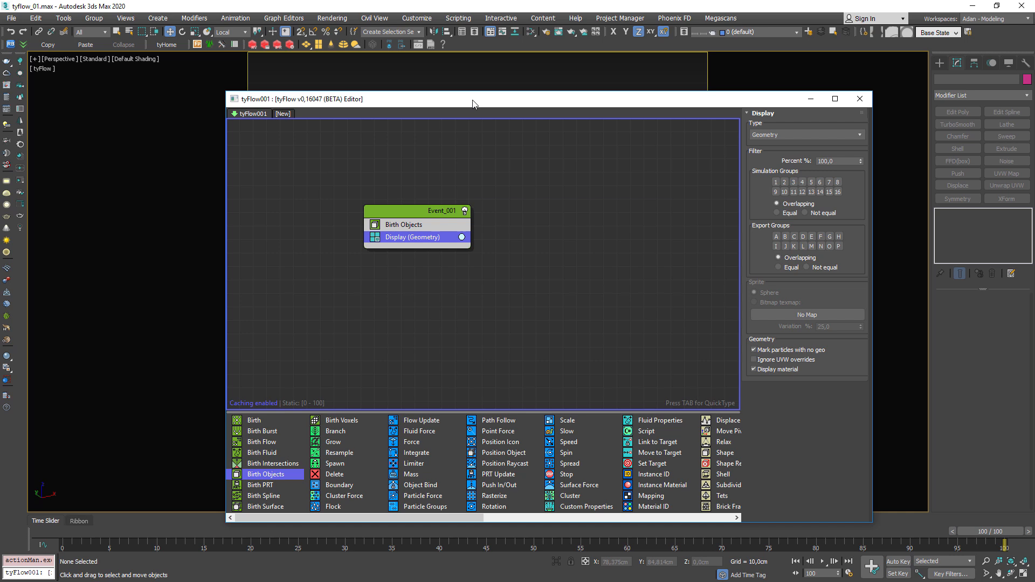
pyautogui.moveTo(734, 102); pyautogui.dragTo(714, 491)
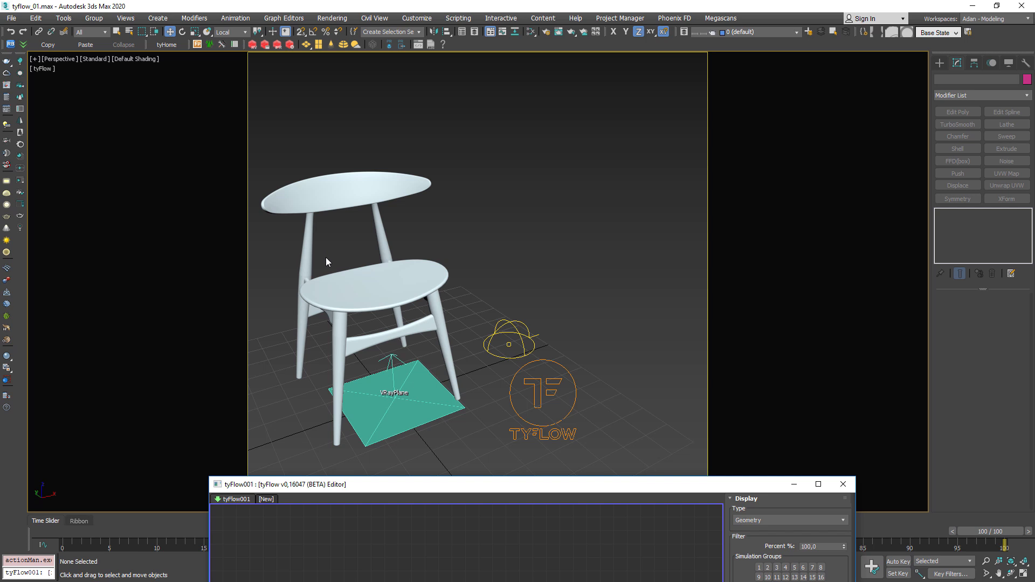
pyautogui.moveTo(325, 258); pyautogui.dragTo(351, 269, button='middle')
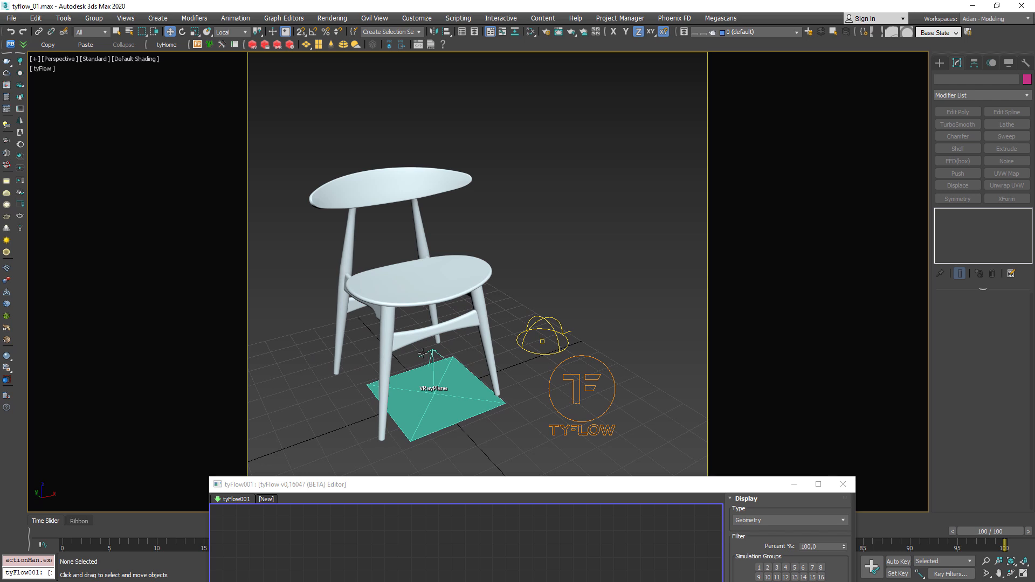
pyautogui.click(574, 396)
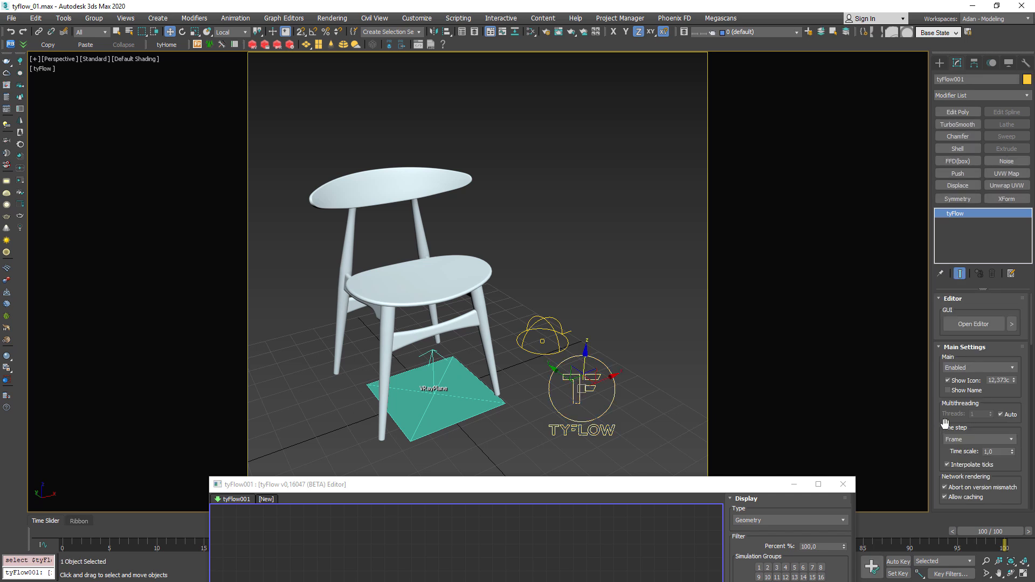
pyautogui.click(953, 347)
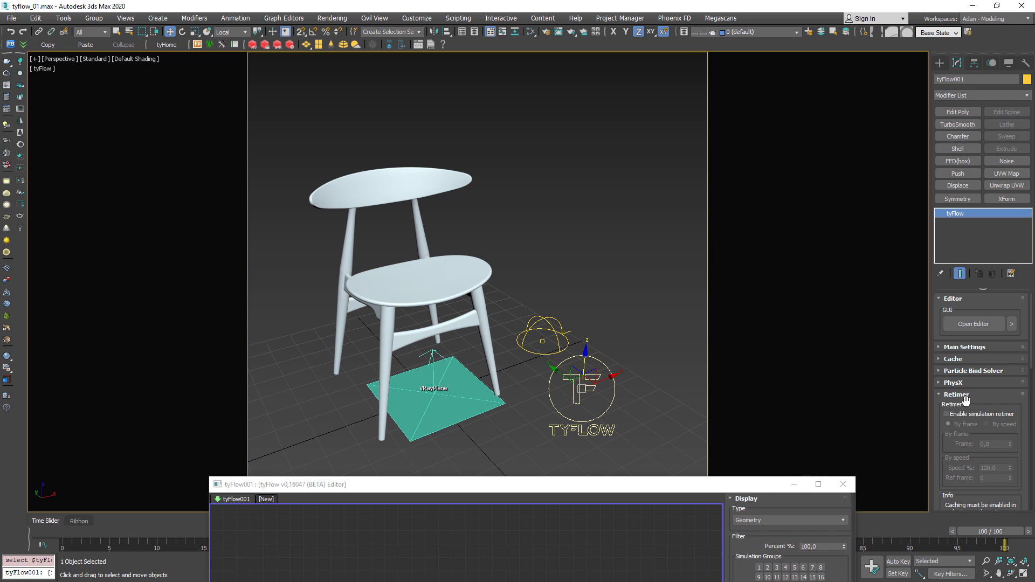
# Add an Element Fracture operator between Birth Objects and Display in Event_001
pyautogui.moveTo(653, 491); pyautogui.dragTo(661, 415)
pyautogui.moveTo(495, 412); pyautogui.dragTo(343, 149)
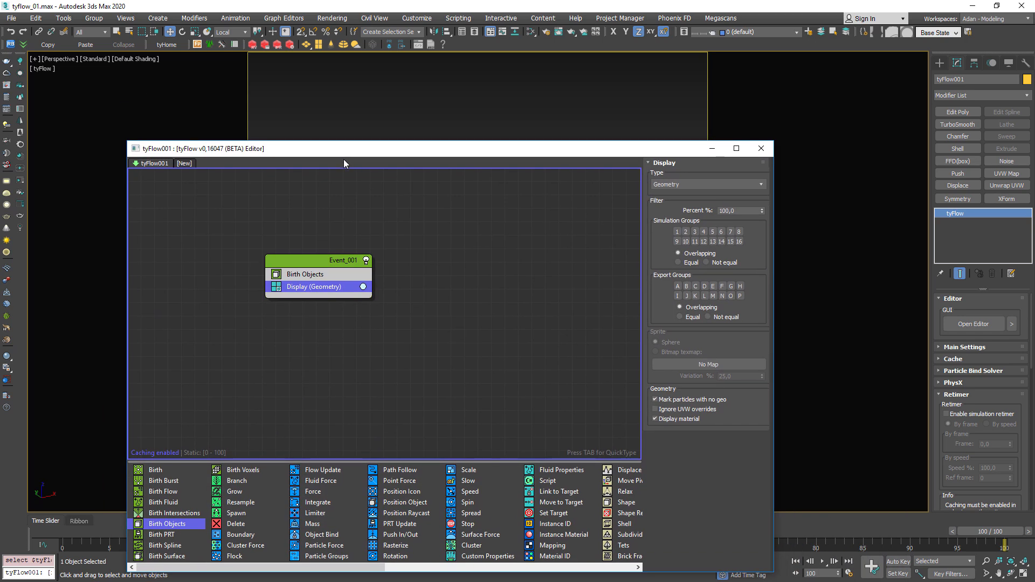
pyautogui.moveTo(354, 569); pyautogui.dragTo(508, 571)
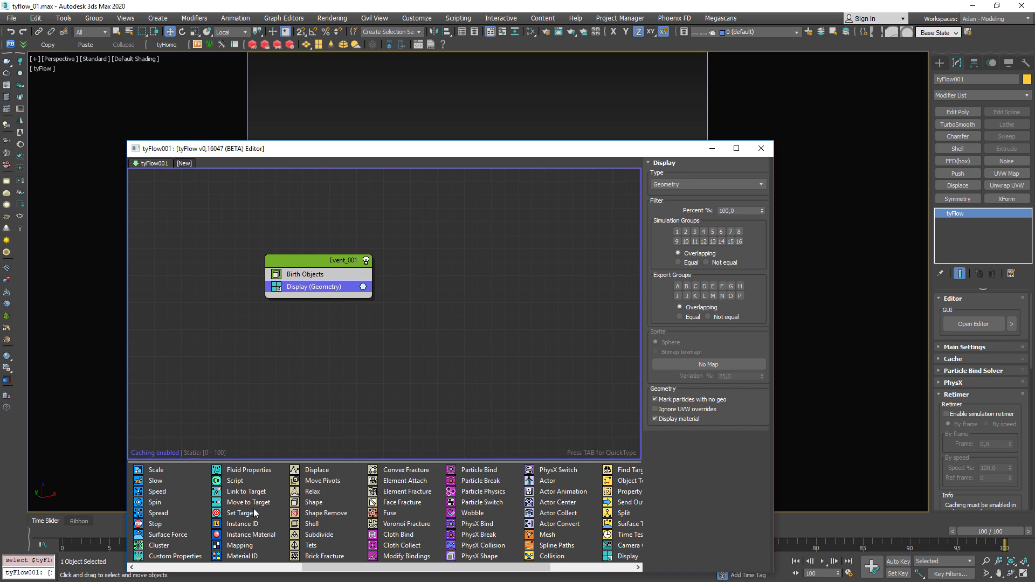
pyautogui.click(396, 492)
pyautogui.moveTo(398, 494); pyautogui.dragTo(317, 287)
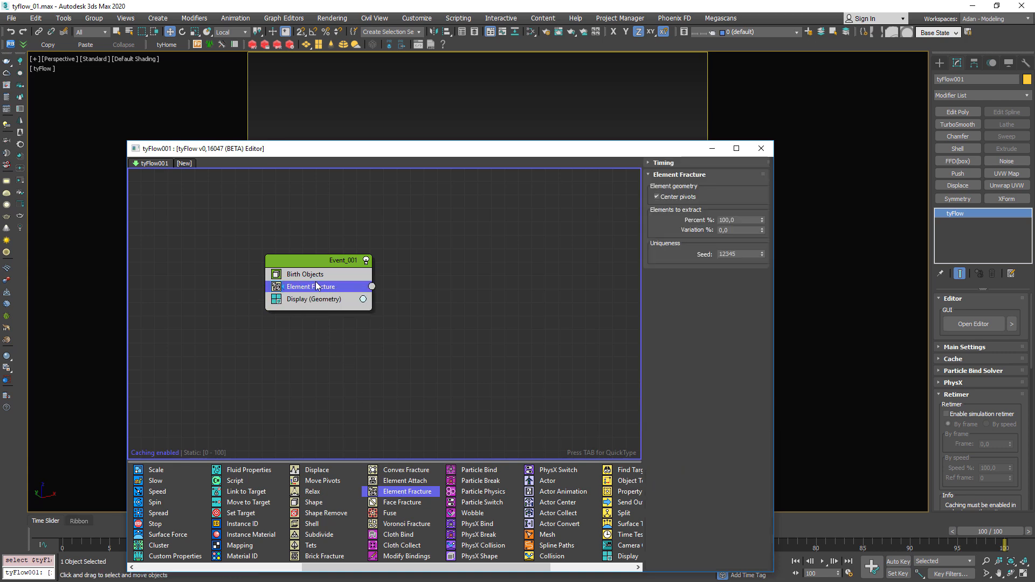
# Add a Speed operator below Element Fracture in Event_001 and uncover the viewport to see the chair parts
pyautogui.moveTo(362, 151); pyautogui.dragTo(425, 430)
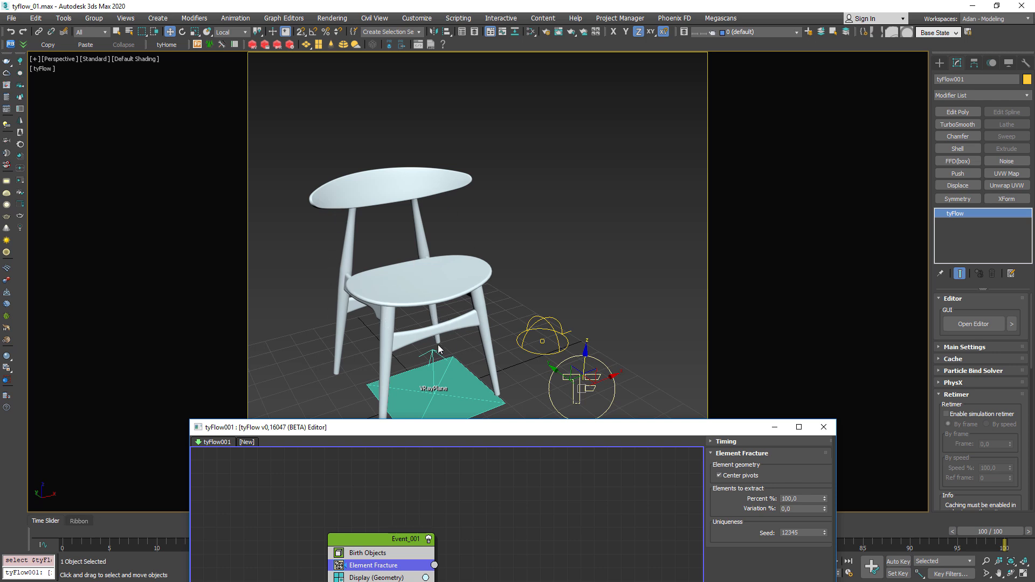
pyautogui.moveTo(465, 435); pyautogui.dragTo(496, 366)
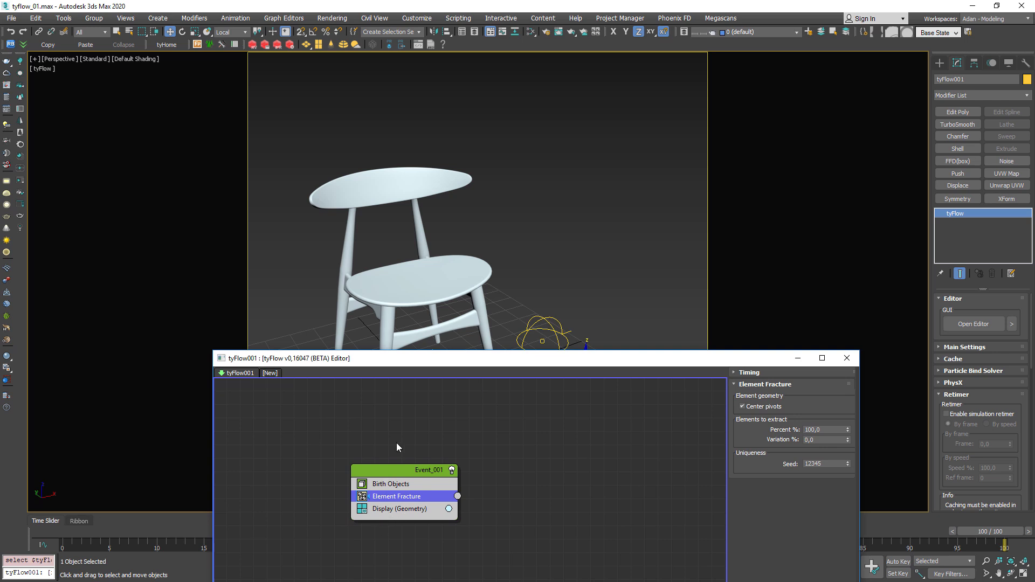
pyautogui.moveTo(634, 130); pyautogui.dragTo(347, 89)
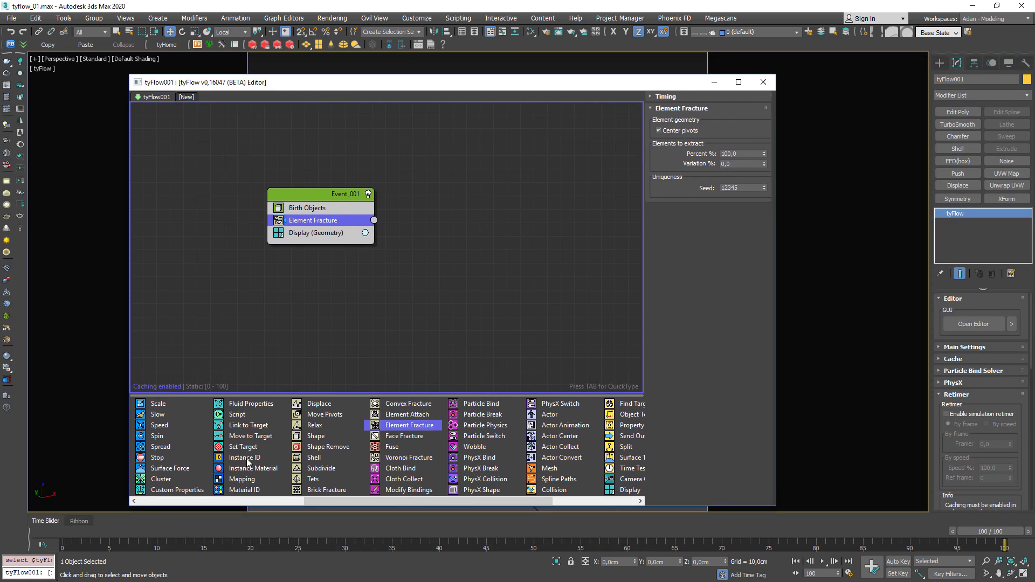
pyautogui.click(148, 425)
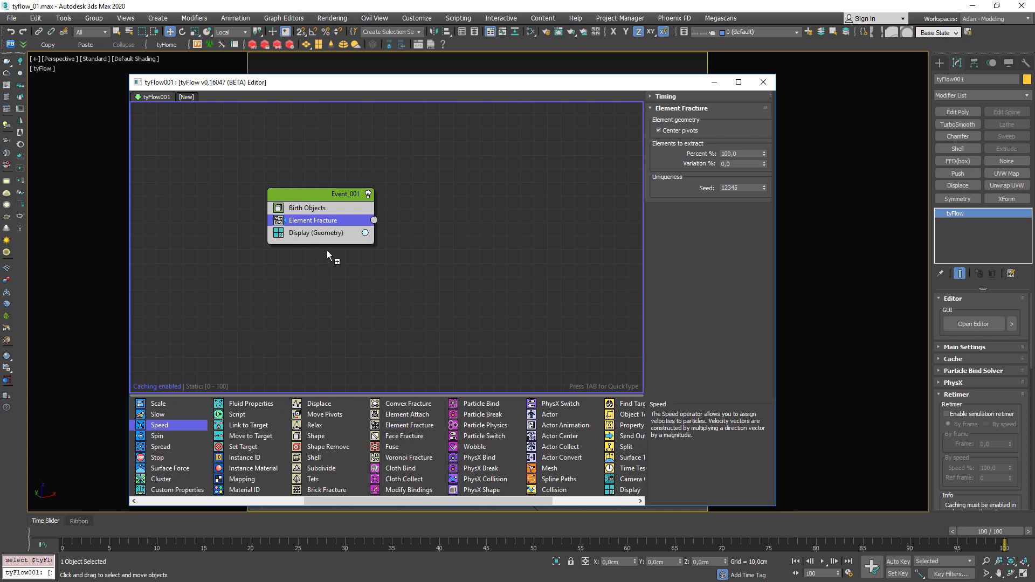
pyautogui.moveTo(332, 227); pyautogui.dragTo(332, 229)
pyautogui.moveTo(415, 87); pyautogui.dragTo(393, 331)
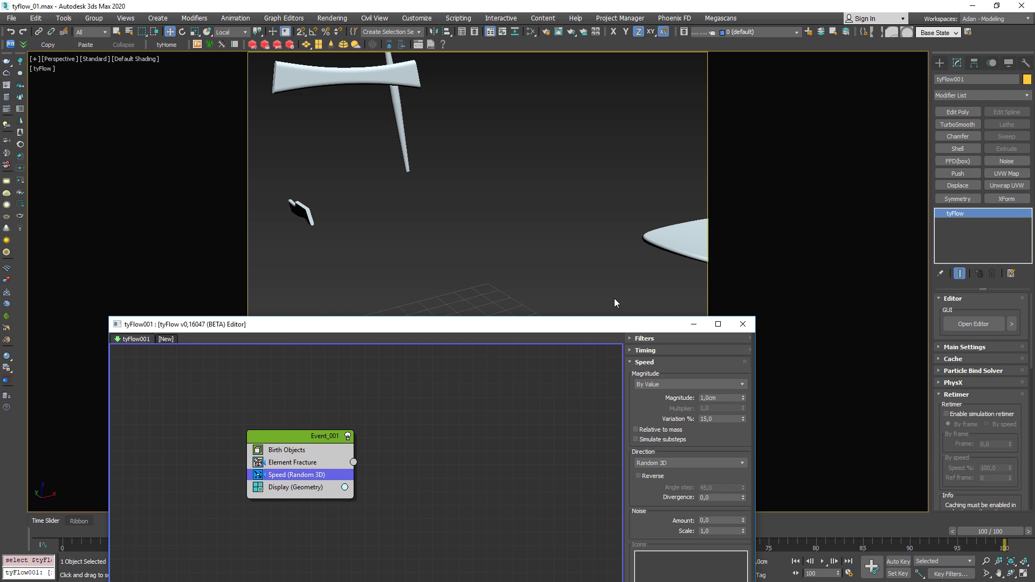
# Switch to a multi-viewport layout and turn the large Front viewport into a Perspective view of the fragments
pyautogui.click(998, 566)
pyautogui.rightClick(998, 566)
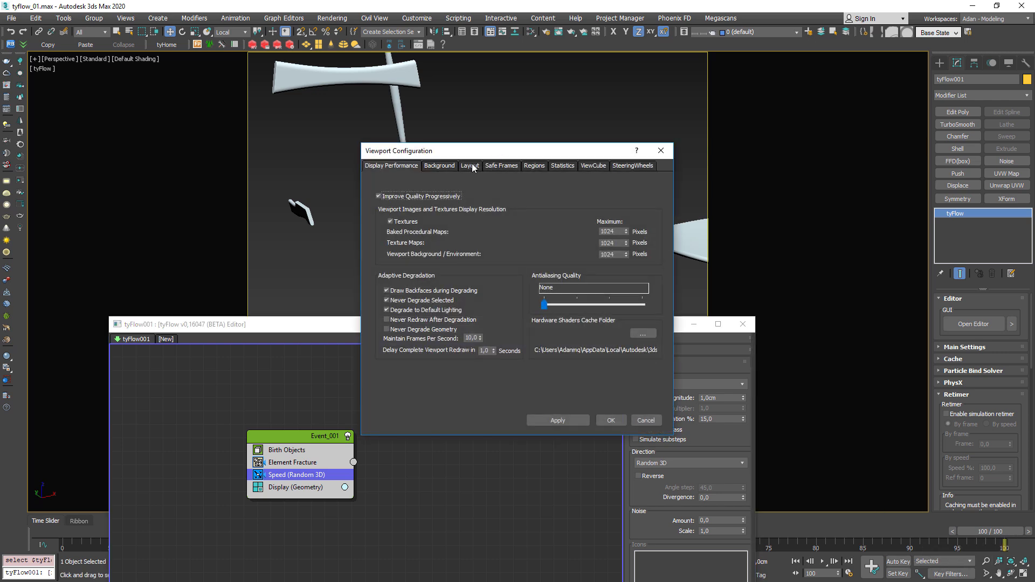
pyautogui.click(473, 165)
pyautogui.click(611, 420)
pyautogui.moveTo(615, 324); pyautogui.dragTo(446, 130)
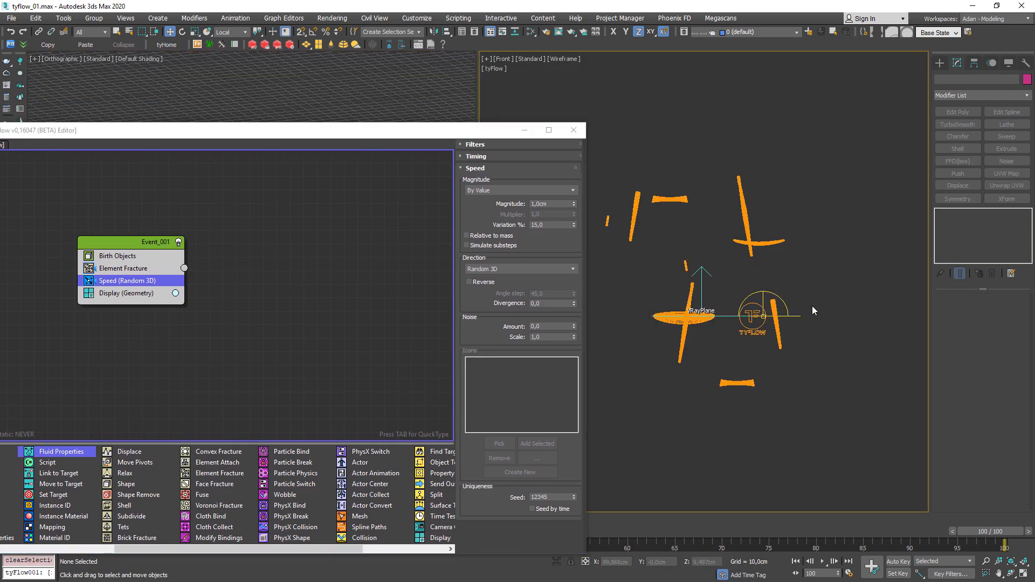
pyautogui.press('p')
pyautogui.click(745, 345)
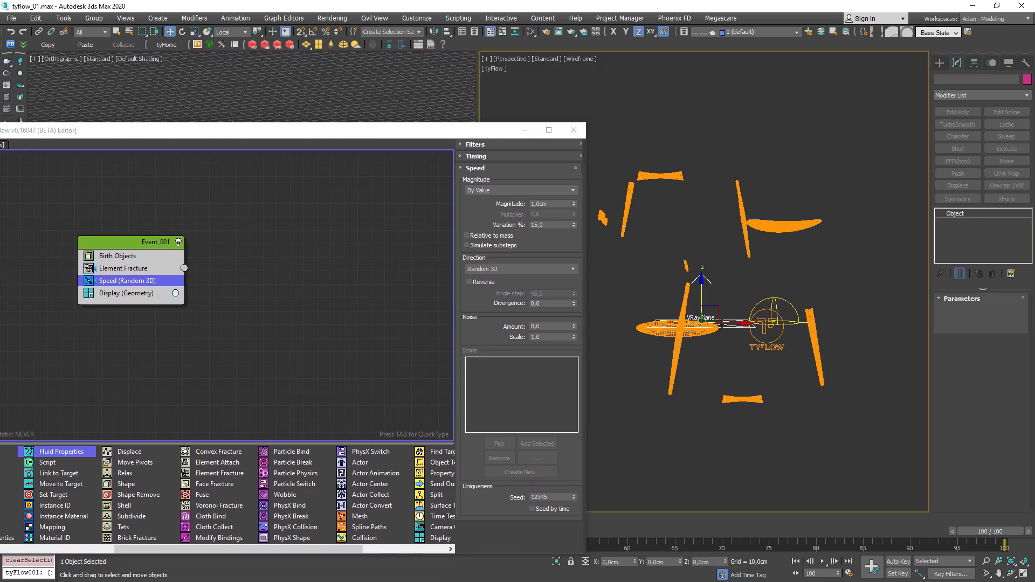
pyautogui.scroll(4, 745, 346)
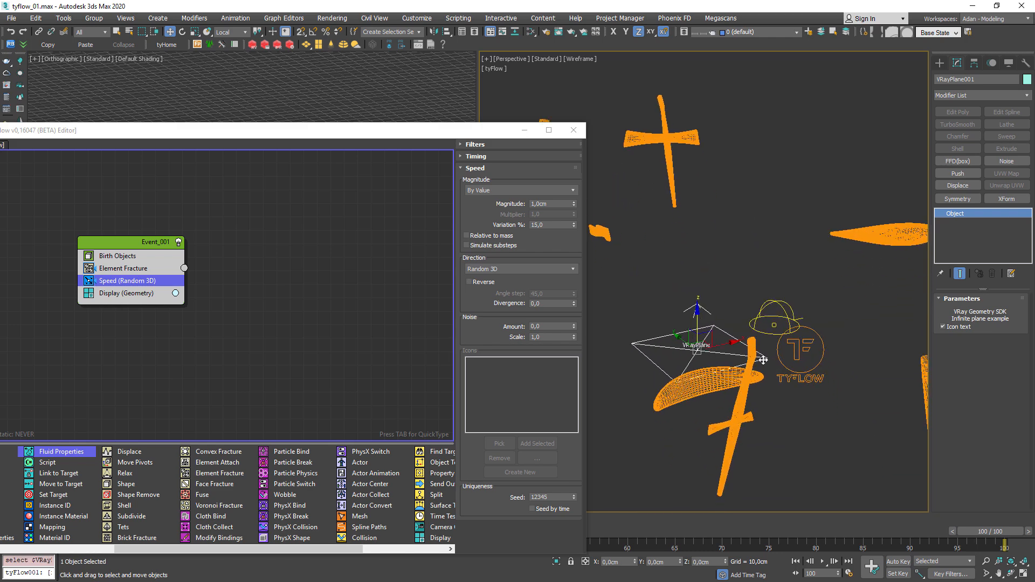
# Reposition and shrink the tyFlow editor so it sits beside the perspective viewport
pyautogui.moveTo(405, 131); pyautogui.dragTo(465, 24)
pyautogui.moveTo(401, 445); pyautogui.dragTo(401, 553)
pyautogui.moveTo(637, 268); pyautogui.dragTo(519, 267)
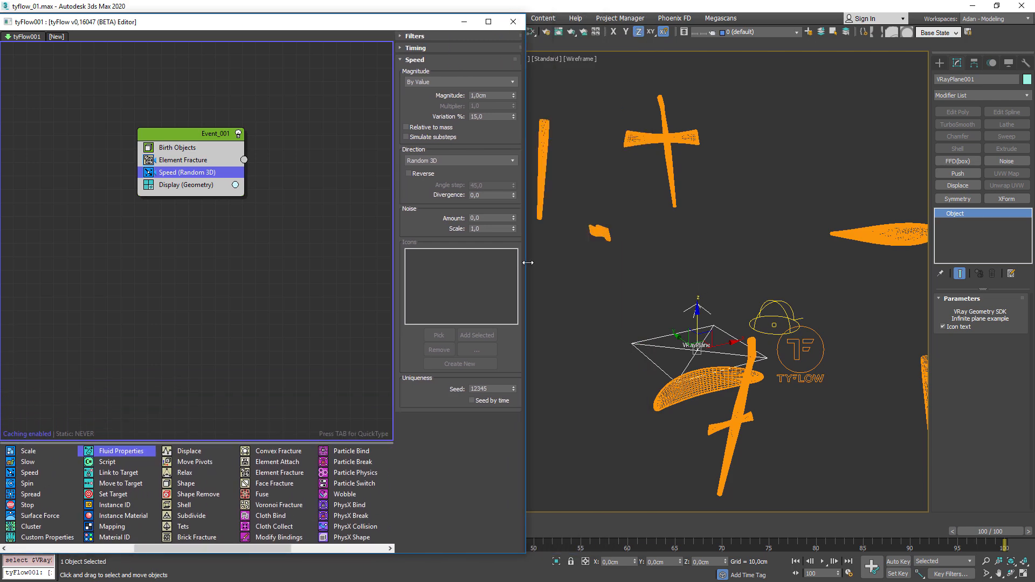
# Turn on the safe frame and the home grid in the perspective viewport, keeping geometry shown
pyautogui.moveTo(710, 326)
pyautogui.mouseDown(button='middle')
pyautogui.moveTo(694, 305)
pyautogui.moveTo(683, 309)
pyautogui.moveTo(707, 320)
pyautogui.mouseUp(button='middle')
pyautogui.hotkey('shift', 'f')
pyautogui.hotkey('shift', 'g')
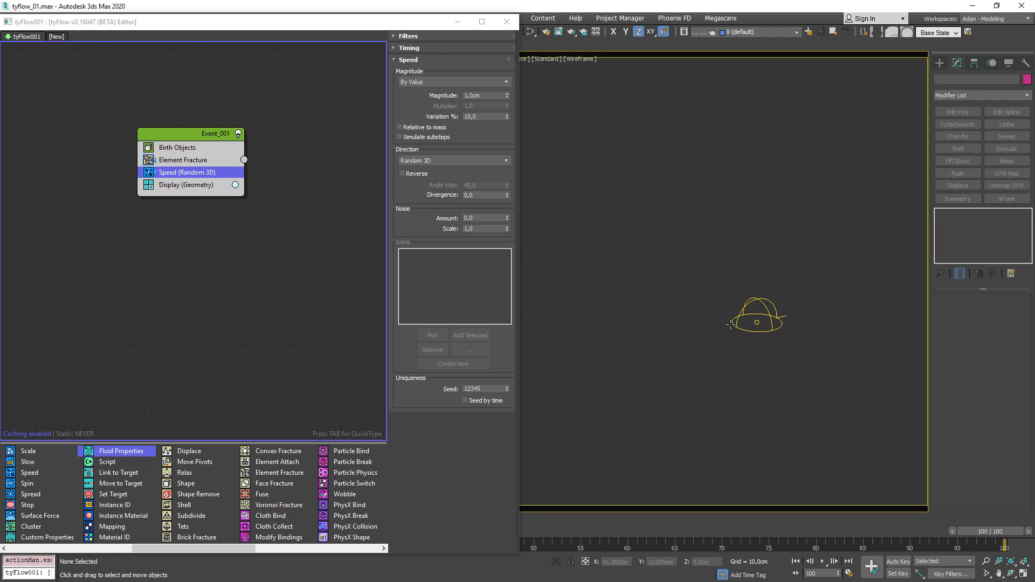
pyautogui.press('g')
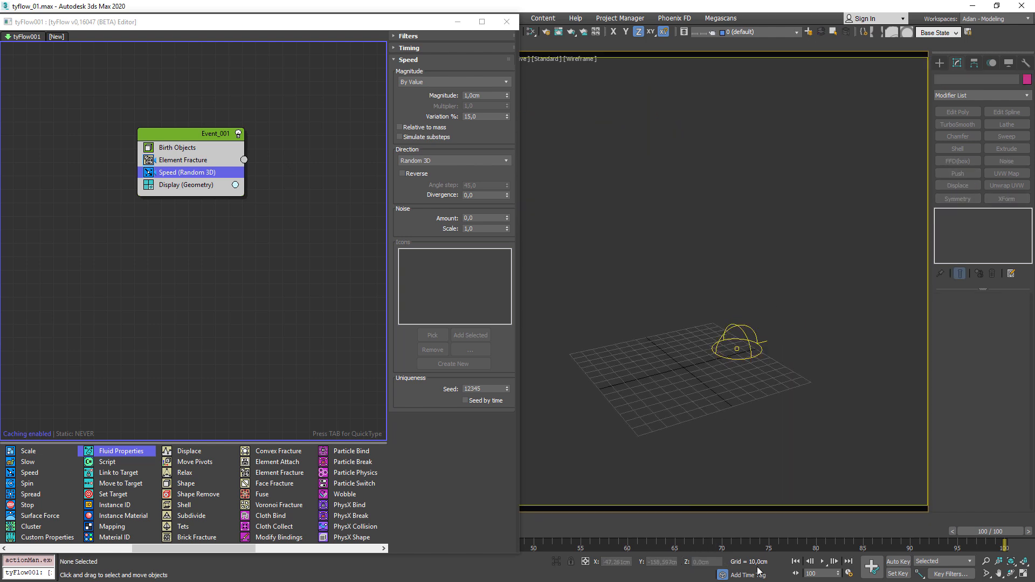
pyautogui.hotkey('shift', 'g')
pyautogui.scroll(3, 658, 433)
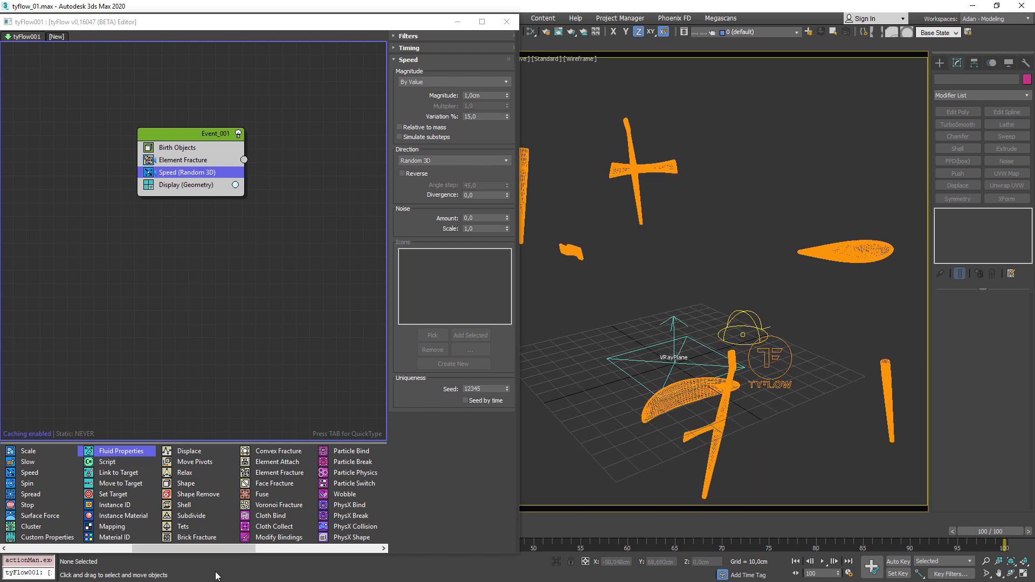
# Scrub the animation to check how the fragments scatter, using default shading, and return to frame 0
pyautogui.moveTo(239, 21)
pyautogui.mouseDown()
pyautogui.moveTo(240, 35)
pyautogui.moveTo(240, 16)
pyautogui.mouseUp()
pyautogui.moveTo(951, 531); pyautogui.dragTo(41, 532)
pyautogui.moveTo(61, 572); pyautogui.dragTo(178, 555)
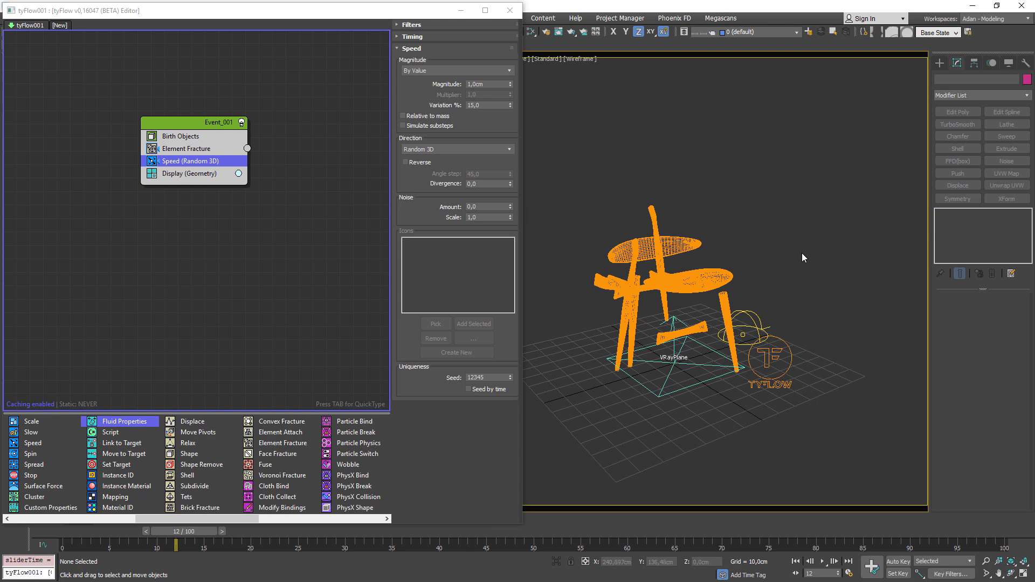
pyautogui.press('F3')
pyautogui.moveTo(194, 533)
pyautogui.mouseDown()
pyautogui.moveTo(38, 543)
pyautogui.moveTo(822, 530)
pyautogui.moveTo(70, 531)
pyautogui.moveTo(370, 521)
pyautogui.moveTo(62, 532)
pyautogui.moveTo(254, 533)
pyautogui.moveTo(72, 529)
pyautogui.mouseUp()
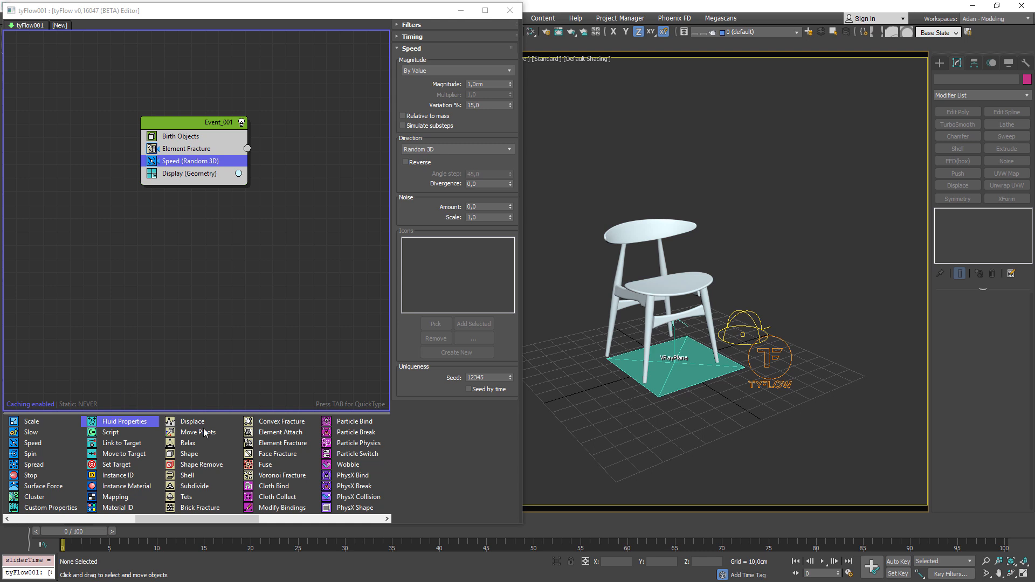
# Delete the Speed operator from Event_001
pyautogui.click(161, 174)
pyautogui.click(172, 162)
pyautogui.click(172, 174)
pyautogui.click(175, 161)
pyautogui.press('Delete')
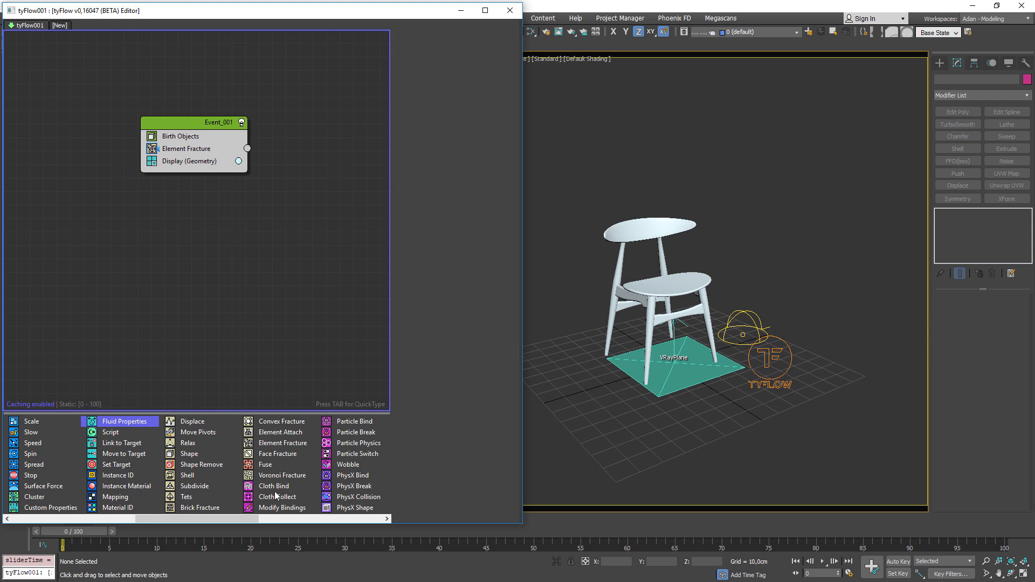
# Add a PhysX Shape operator between Element Fracture and Display in Event_001
pyautogui.moveTo(159, 518); pyautogui.dragTo(250, 521)
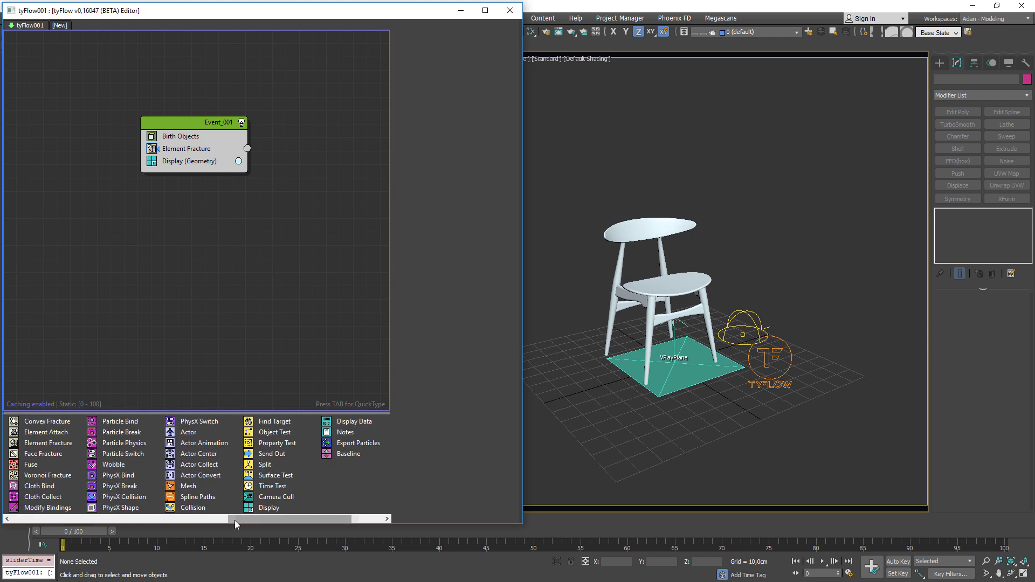
pyautogui.moveTo(107, 512); pyautogui.dragTo(161, 458)
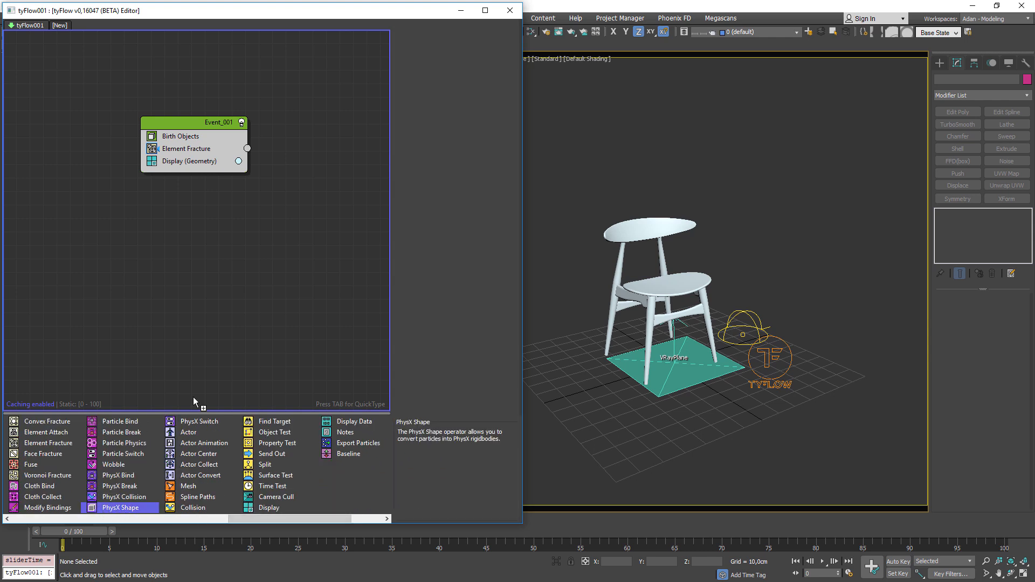
pyautogui.moveTo(180, 160); pyautogui.dragTo(181, 160)
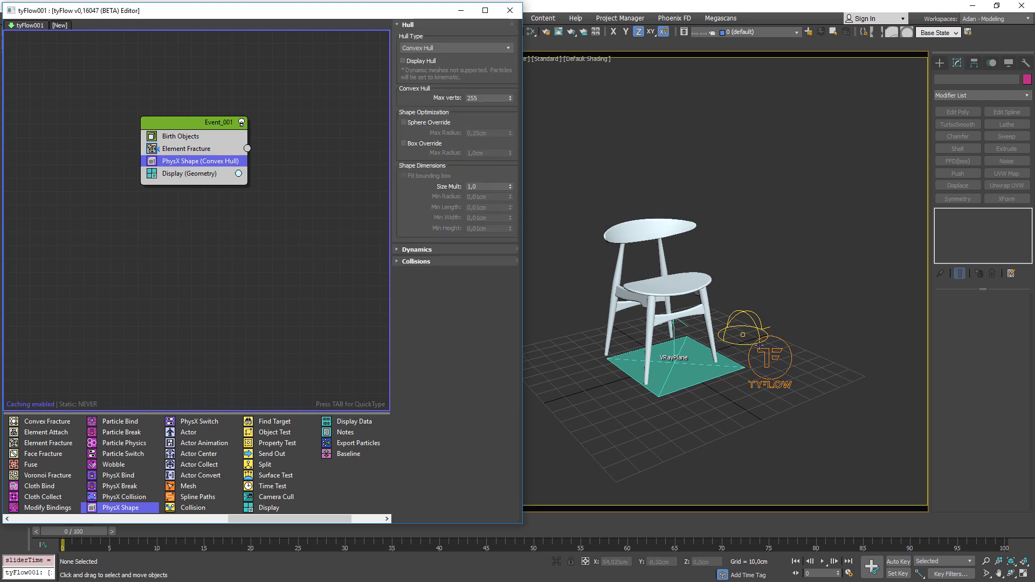
# Review the tyFlow object's PhysX world and simulation settings, and play the animation to watch the chair collapse
pyautogui.click(768, 359)
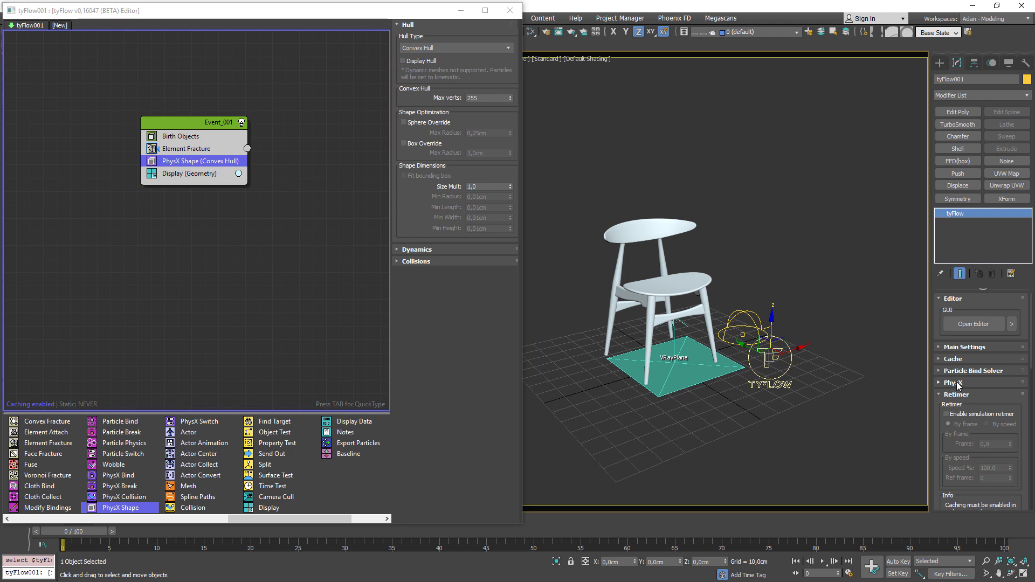
pyautogui.scroll(-3, 958, 386)
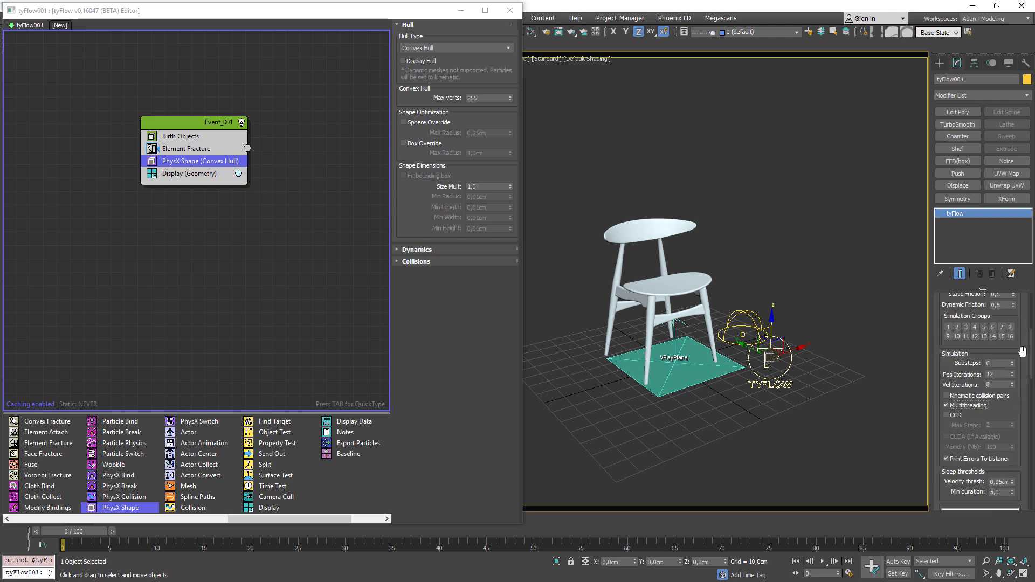
pyautogui.moveTo(1022, 350); pyautogui.dragTo(1013, 472)
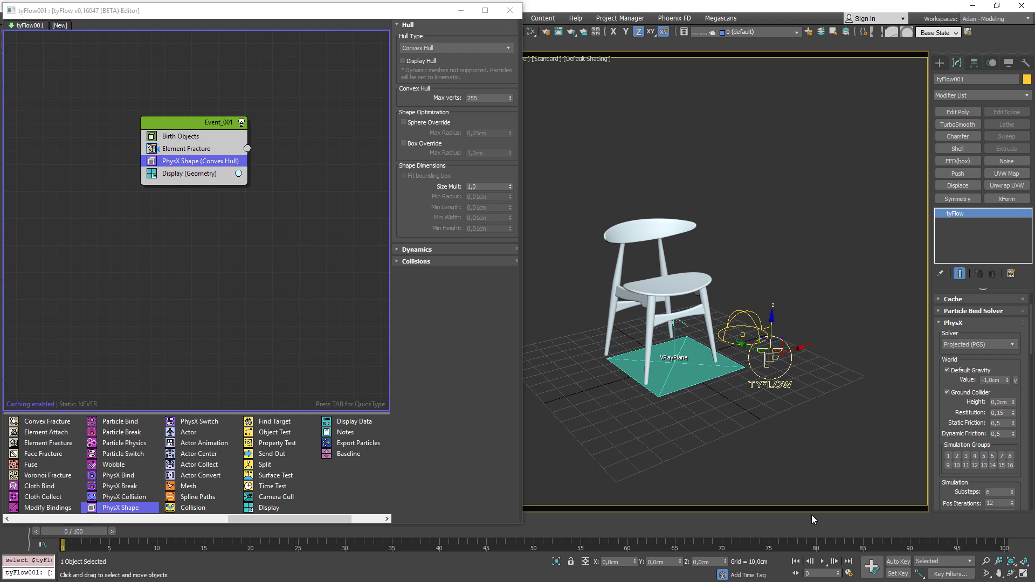
pyautogui.click(823, 562)
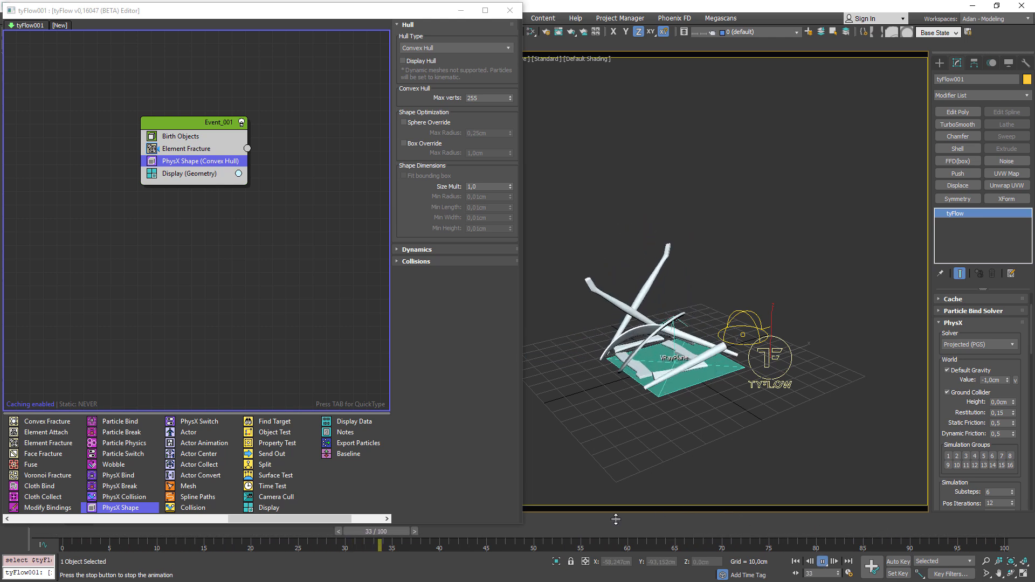
# Return to frame 0 and add a Voronoi Fracture operator between Element Fracture and PhysX Shape in Event_001
pyautogui.moveTo(523, 532); pyautogui.dragTo(43, 539)
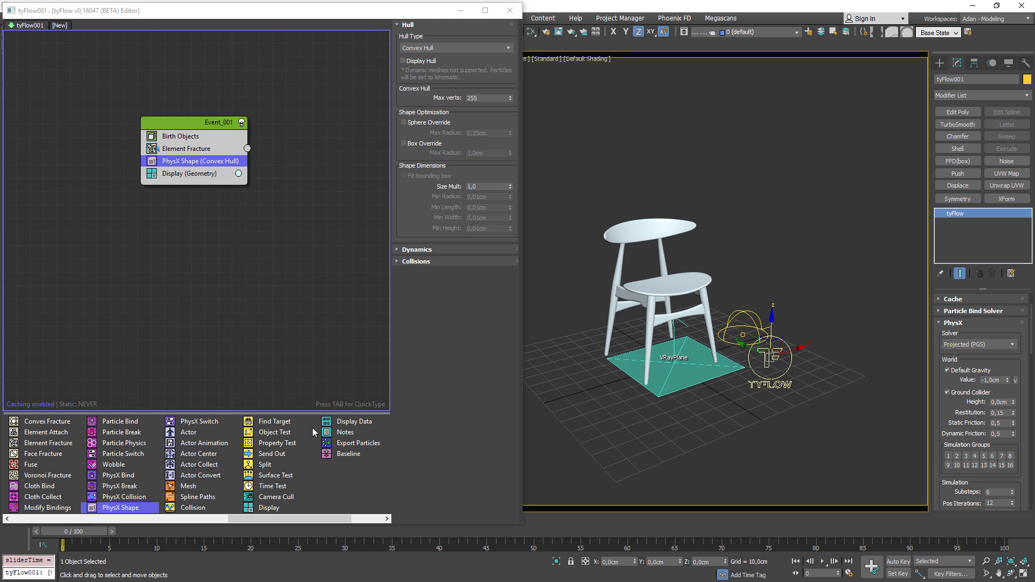
pyautogui.moveTo(238, 522); pyautogui.dragTo(135, 517)
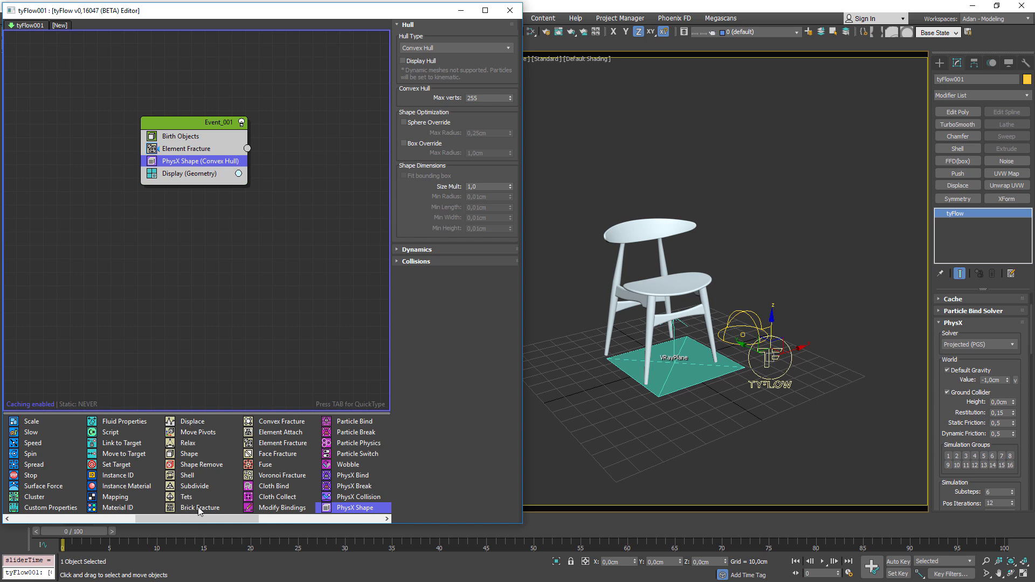
pyautogui.moveTo(260, 459); pyautogui.dragTo(258, 455)
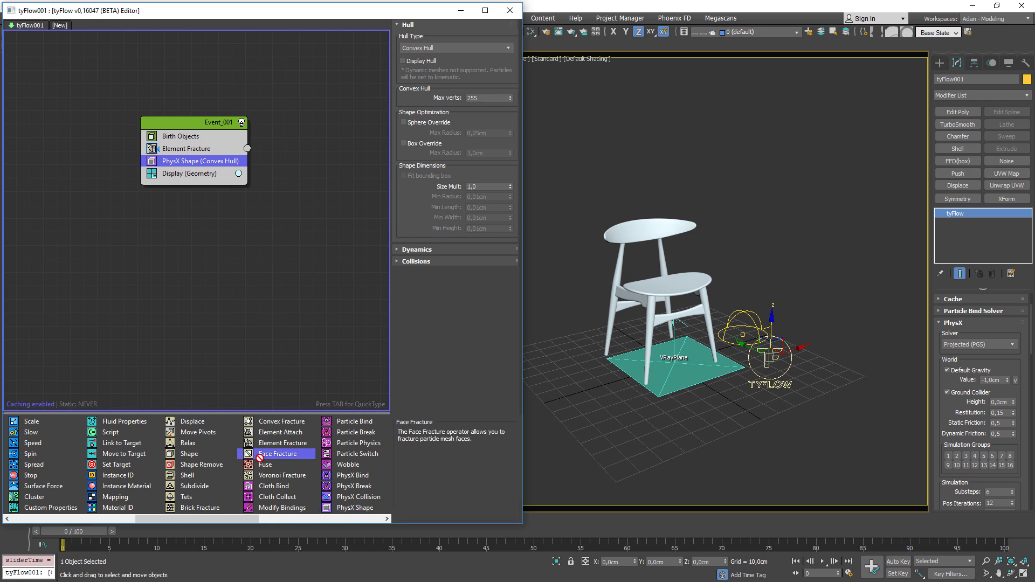
pyautogui.moveTo(257, 455); pyautogui.dragTo(263, 456)
pyautogui.click(274, 476)
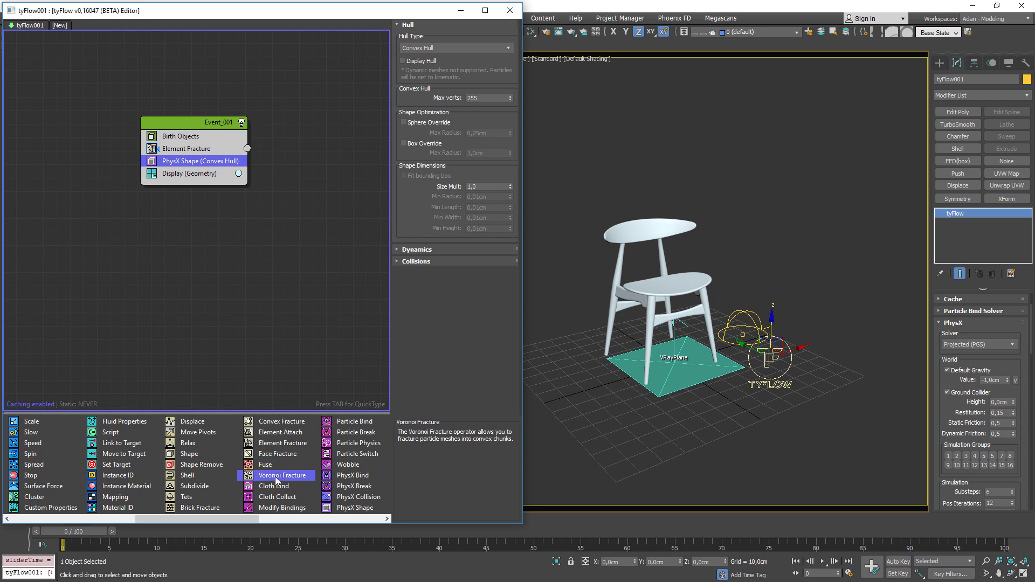
pyautogui.moveTo(276, 480); pyautogui.dragTo(188, 160)
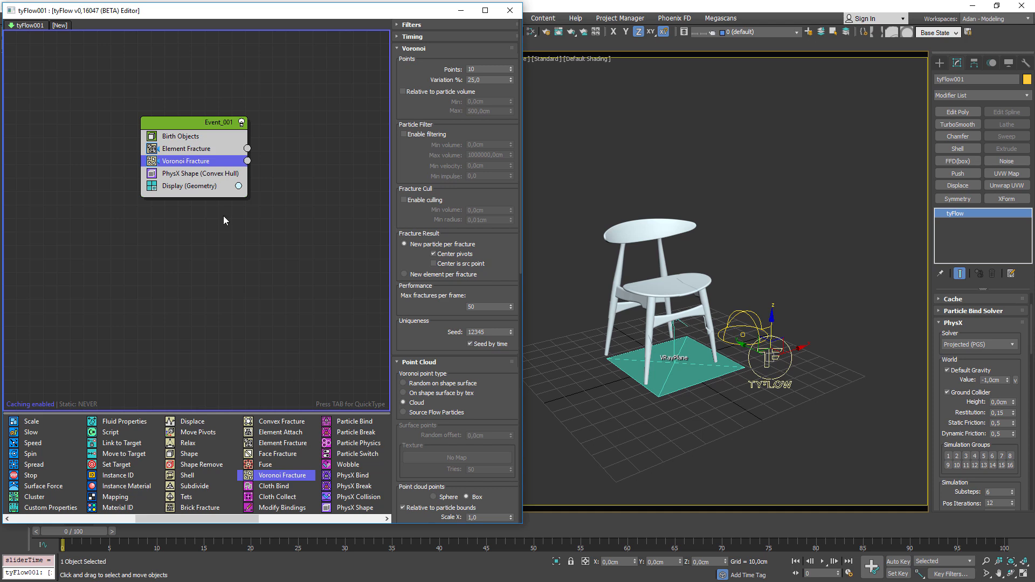
# Inspect the chair's Voronoi cracks up close, play the animation to watch it shatter, and return to frame 0
pyautogui.scroll(5, 705, 297)
pyautogui.press('F4')
pyautogui.keyDown('alt'); pyautogui.moveTo(701, 324); pyautogui.dragTo(686, 315, button='middle'); pyautogui.keyUp('alt')
pyautogui.press('F4')
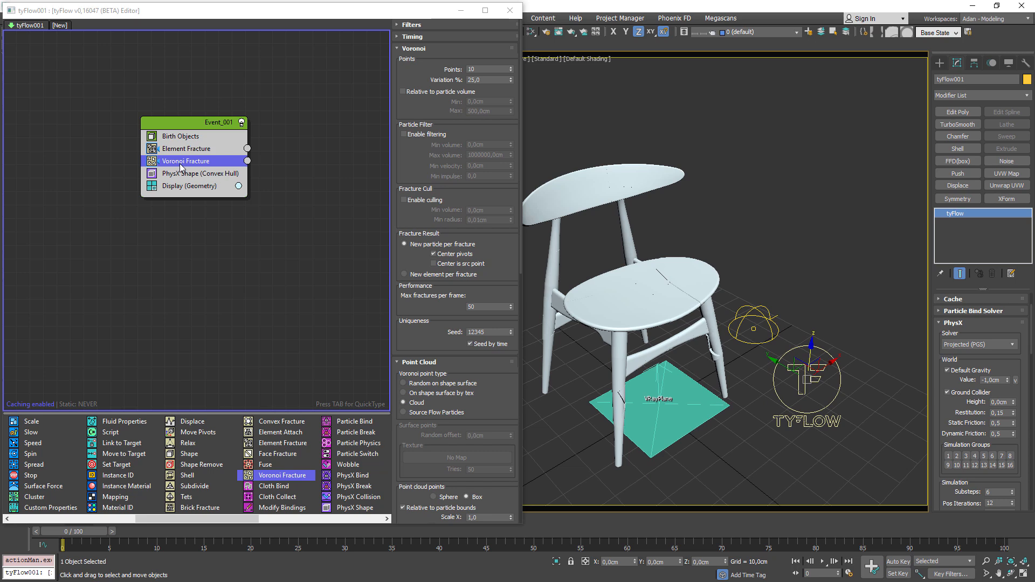
pyautogui.click(822, 561)
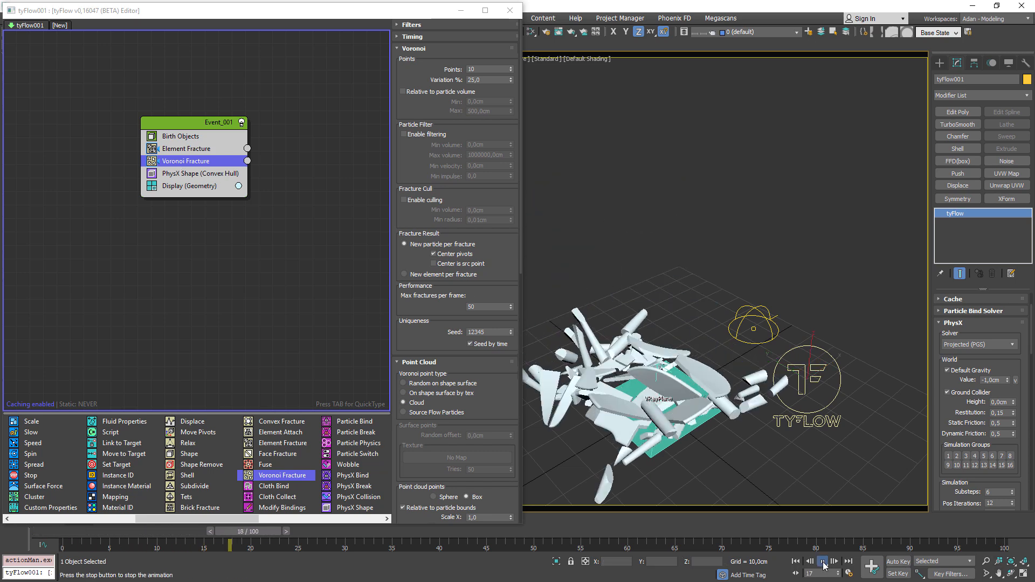
pyautogui.moveTo(666, 532); pyautogui.dragTo(54, 569)
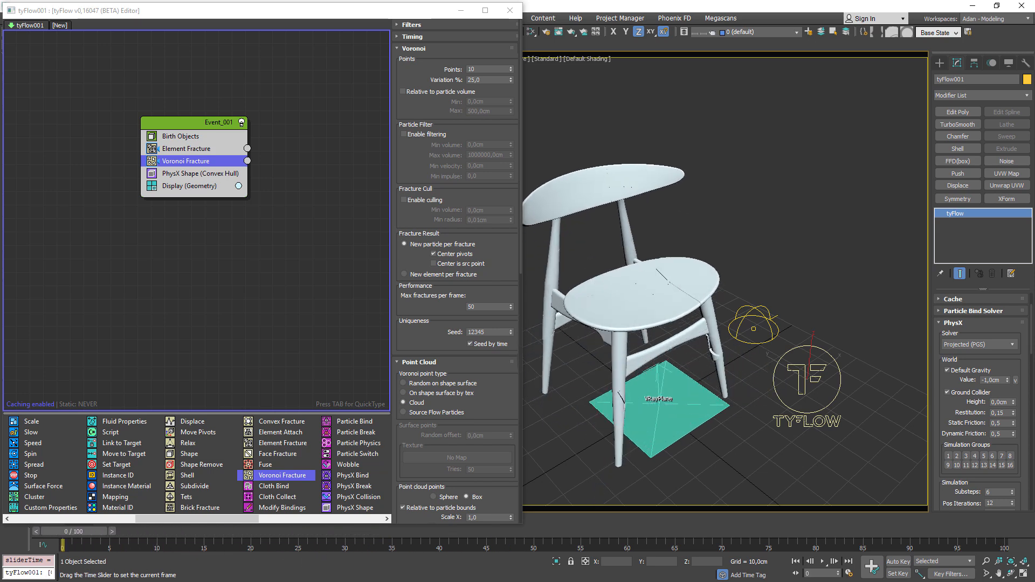
pyautogui.keyDown('alt'); pyautogui.moveTo(761, 331); pyautogui.dragTo(765, 334, button='middle'); pyautogui.keyUp('alt')
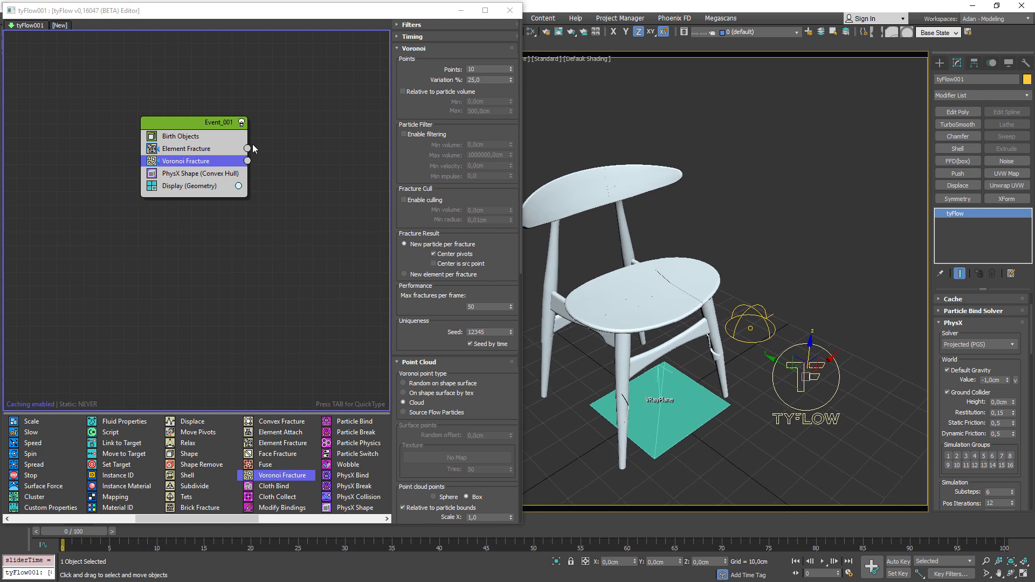
# Set the Voronoi Fracture operator's points to 500 and check the chair in default shading
pyautogui.click(203, 153)
pyautogui.click(188, 162)
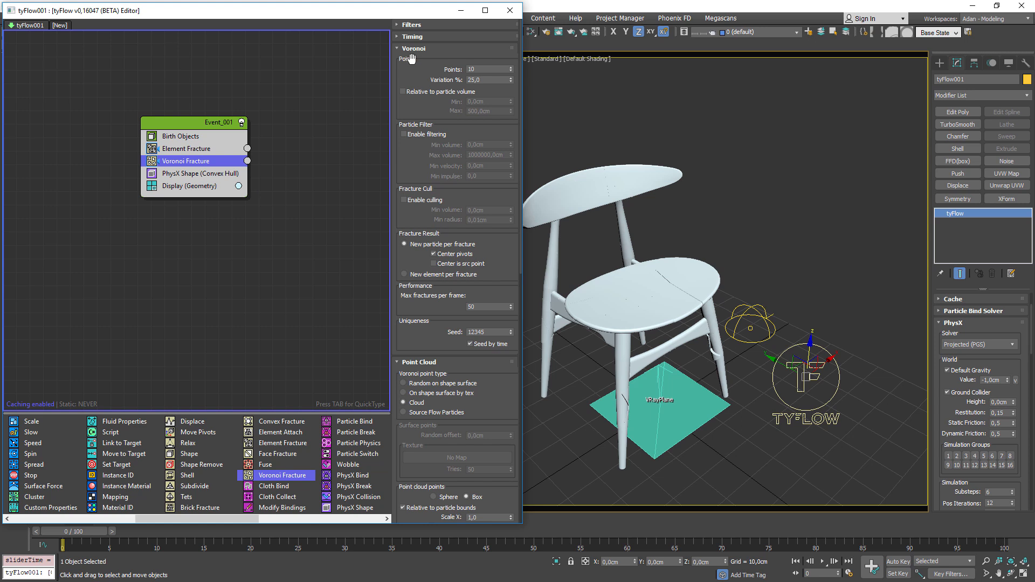
pyautogui.moveTo(474, 69); pyautogui.dragTo(450, 67)
pyautogui.press('F4')
pyautogui.moveTo(485, 71); pyautogui.dragTo(407, 59)
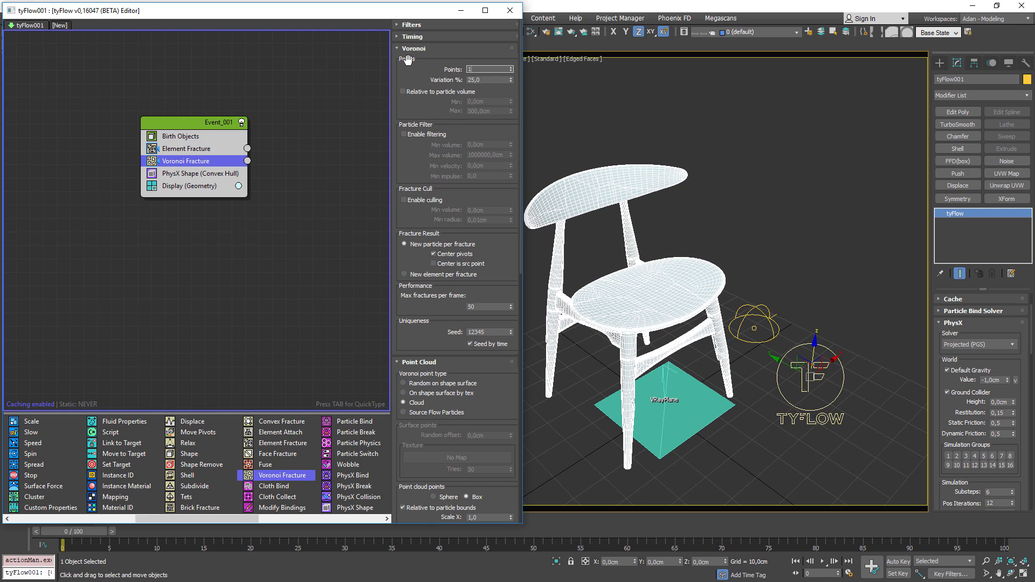
pyautogui.write('0')
pyautogui.press('Return')
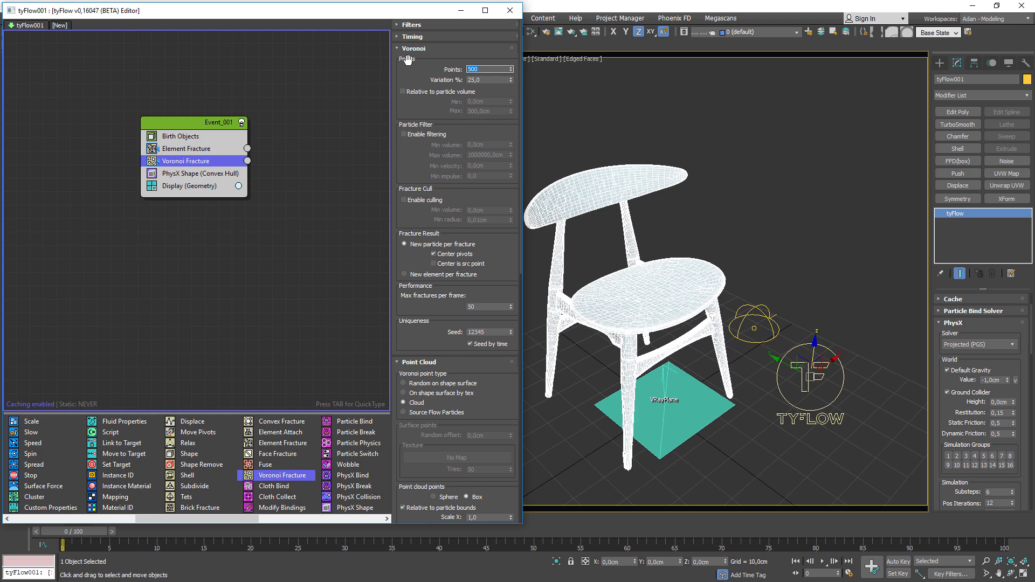
pyautogui.moveTo(735, 327); pyautogui.dragTo(749, 332, button='middle')
pyautogui.press('F4')
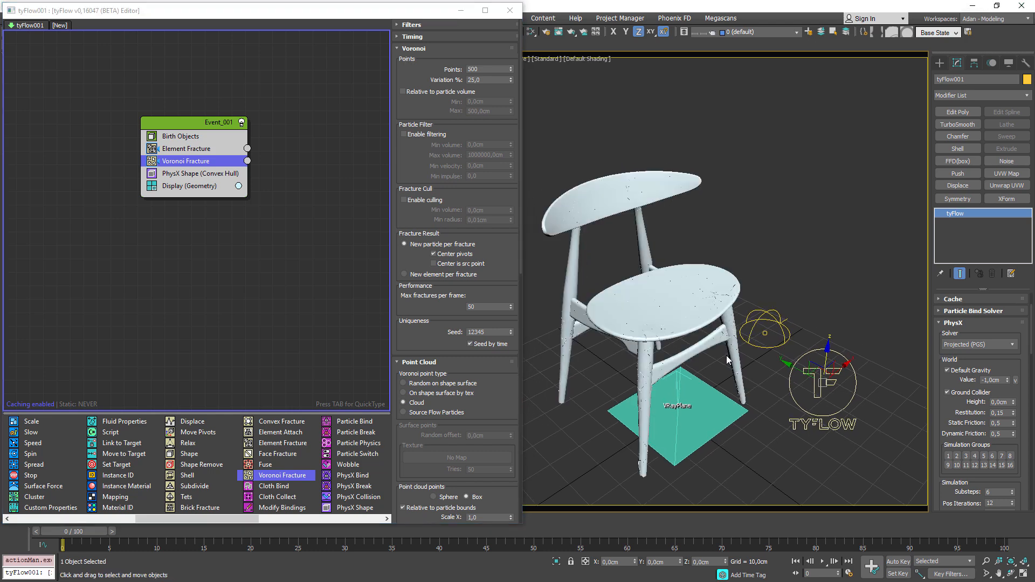
# Play the animation to watch the finer fragments collapse, and examine the cracked seat up close at frame 5
pyautogui.click(822, 562)
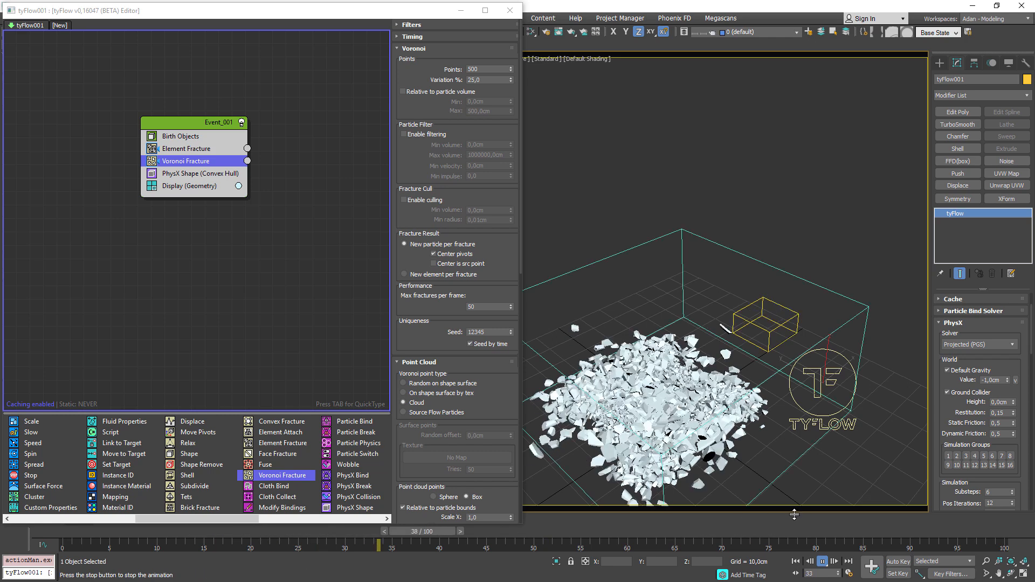
pyautogui.moveTo(253, 533); pyautogui.dragTo(125, 530)
pyautogui.keyDown('alt'); pyautogui.moveTo(747, 434); pyautogui.dragTo(722, 420, button='middle'); pyautogui.keyUp('alt')
pyautogui.scroll(5, 722, 409)
pyautogui.keyDown('alt'); pyautogui.moveTo(722, 378); pyautogui.dragTo(771, 353, button='middle'); pyautogui.keyUp('alt')
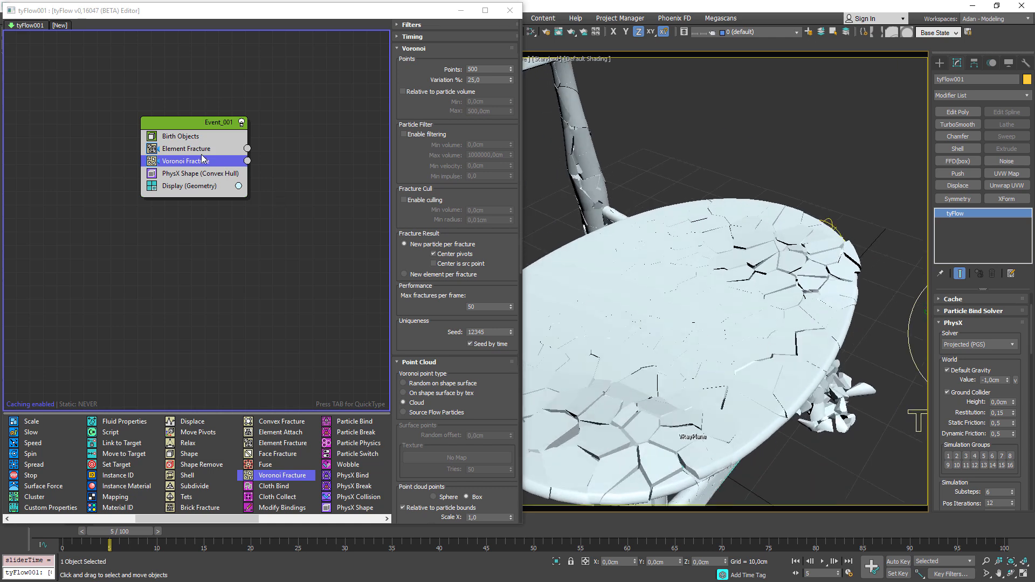
# Set the Voronoi Fracture points to 250 and check the fragments on the whole chair with edged faces
pyautogui.moveTo(454, 70)
pyautogui.mouseDown()
pyautogui.moveTo(482, 66)
pyautogui.moveTo(442, 64)
pyautogui.mouseUp()
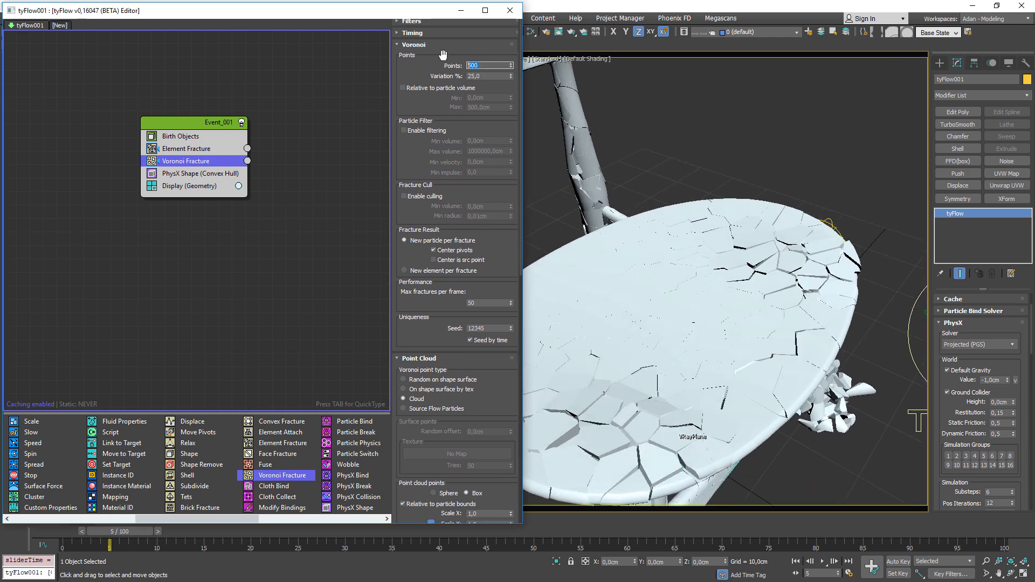
pyautogui.write('25')
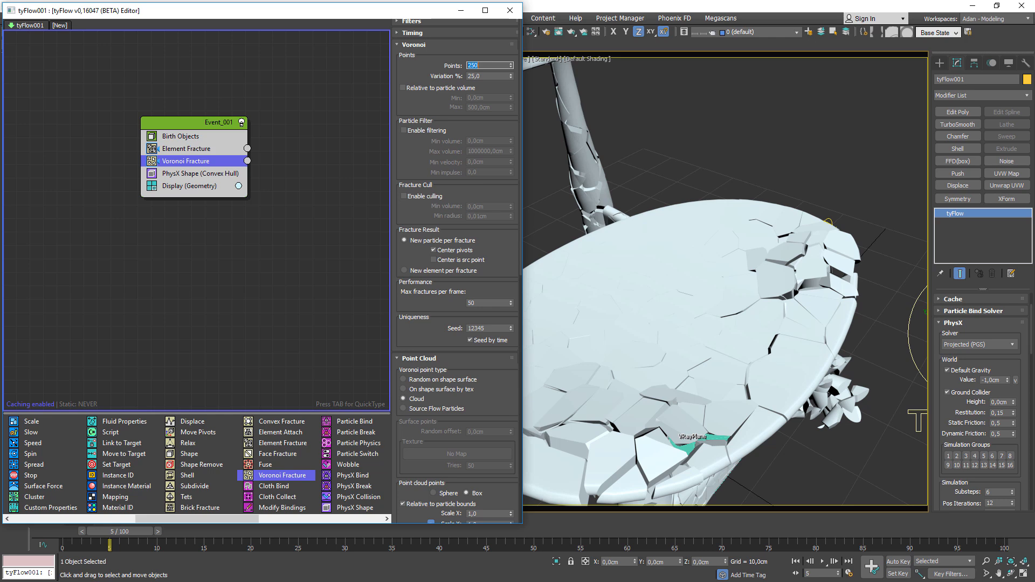
pyautogui.scroll(-8, 659, 373)
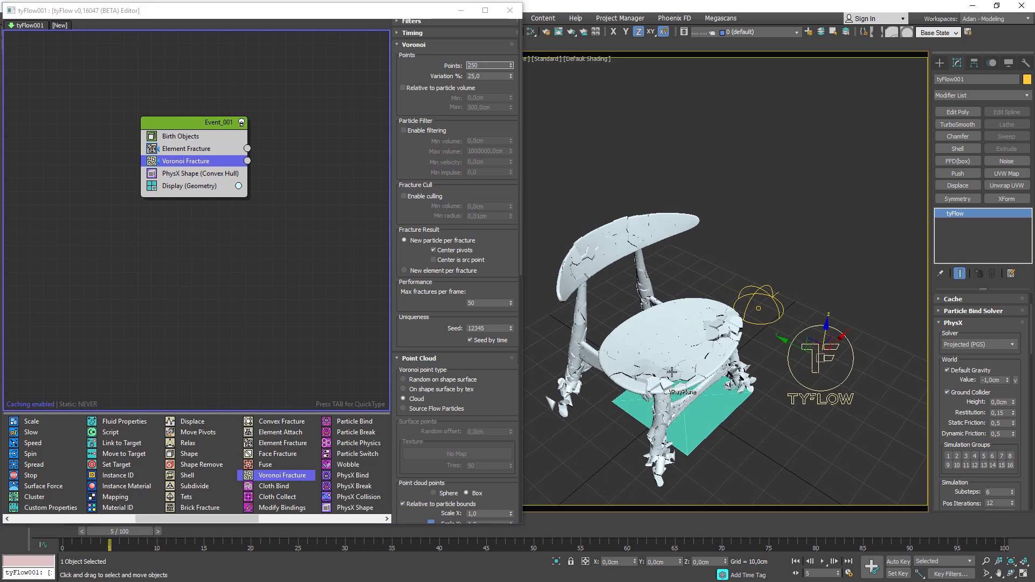
pyautogui.keyDown('alt'); pyautogui.moveTo(659, 373); pyautogui.dragTo(666, 377, button='middle'); pyautogui.keyUp('alt')
pyautogui.press('F4')
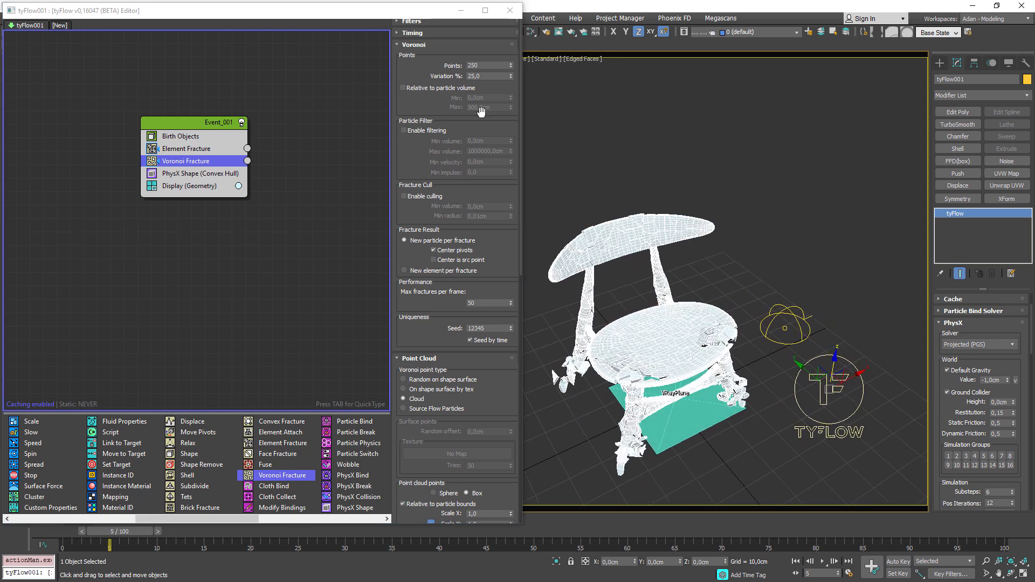
# Set the Voronoi Fracture points to 200, using default shading, and return to frame 0
pyautogui.press('F4')
pyautogui.moveTo(487, 66); pyautogui.dragTo(340, 67)
pyautogui.write('200')
pyautogui.press('Return')
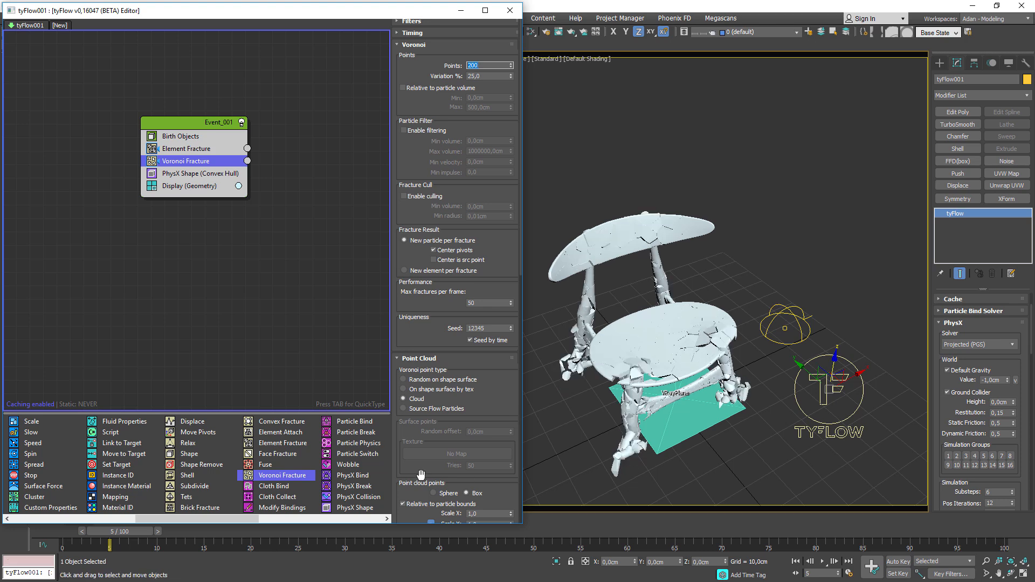
pyautogui.moveTo(125, 534); pyautogui.dragTo(24, 549)
pyautogui.press('w')
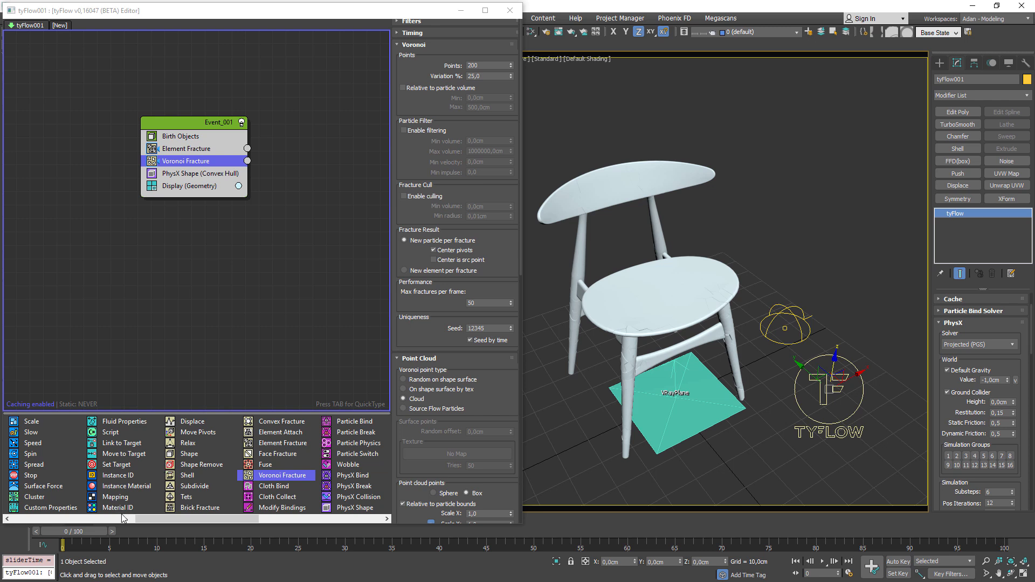
# Disable the tyFlow object's default PhysX gravity and scrub to frame 33 to check how the fragments behave
pyautogui.click(825, 385)
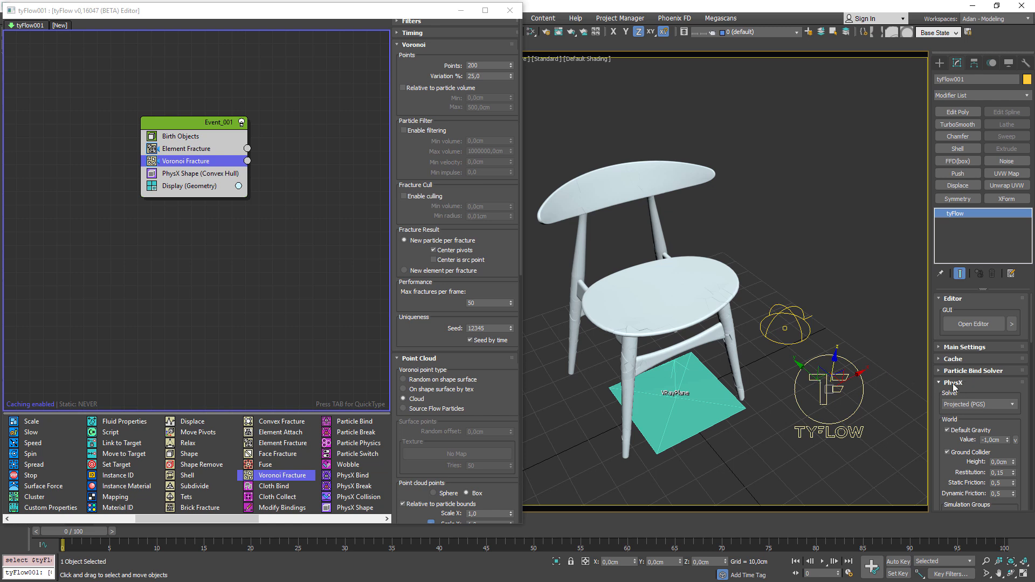
pyautogui.click(947, 430)
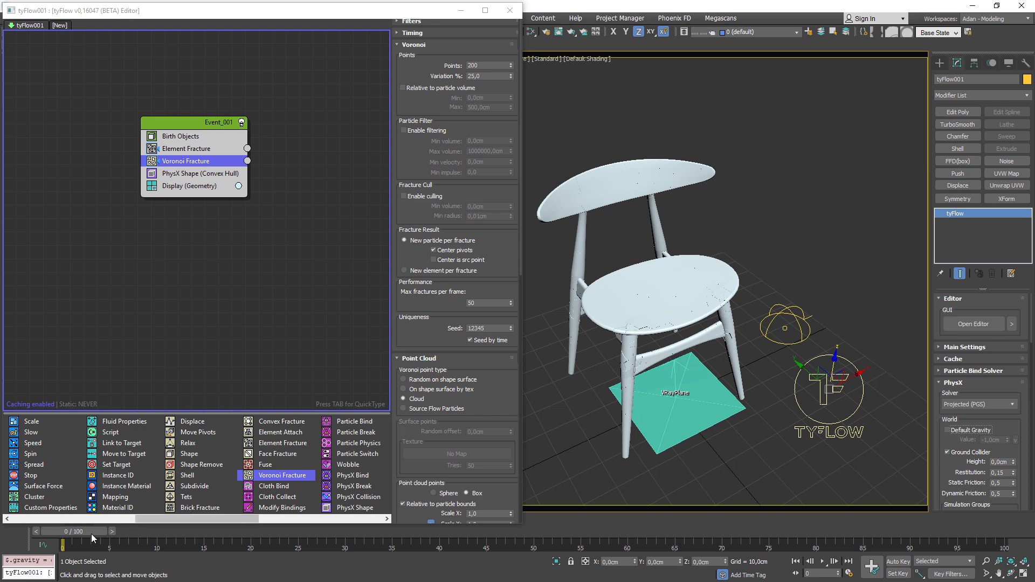
pyautogui.moveTo(92, 534); pyautogui.dragTo(233, 542)
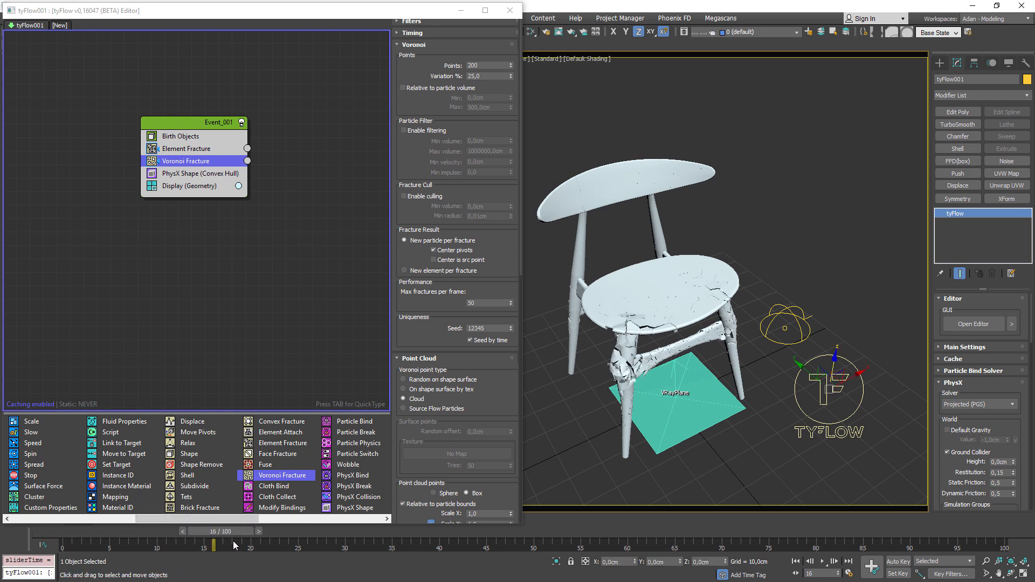
pyautogui.moveTo(242, 535); pyautogui.dragTo(251, 533)
pyautogui.moveTo(344, 531); pyautogui.dragTo(397, 532)
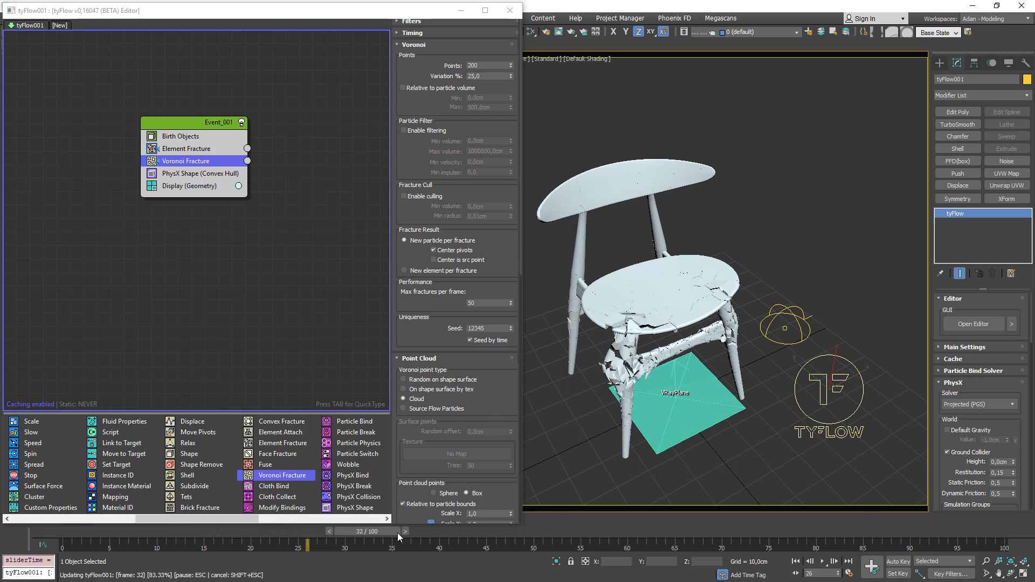
pyautogui.keyDown('alt'); pyautogui.moveTo(761, 387); pyautogui.dragTo(713, 348, button='middle'); pyautogui.keyUp('alt')
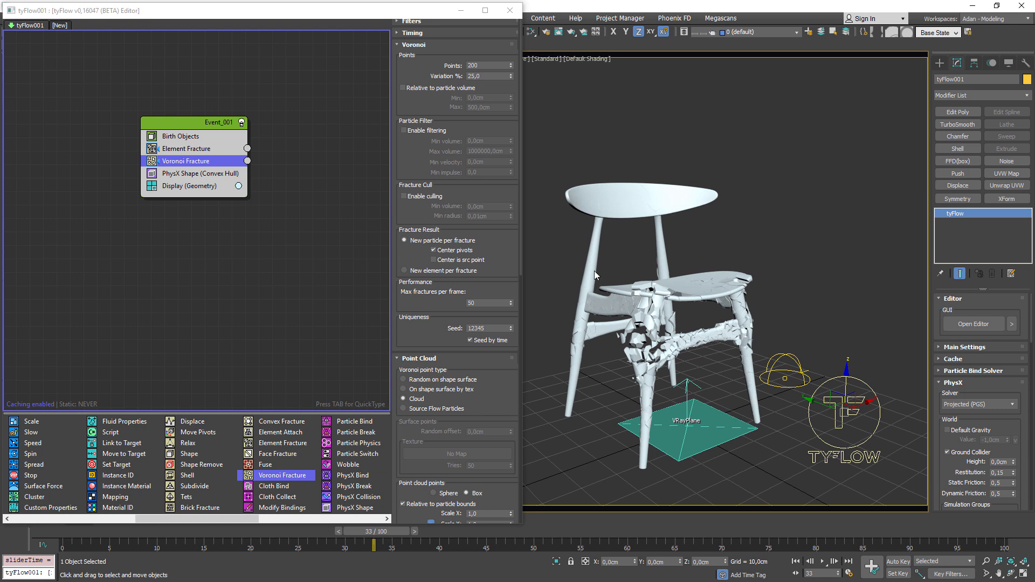
# Move Event_001 closer to the canvas's upper-left corner and find the PhysX Switch operator among the available operators
pyautogui.click(190, 175)
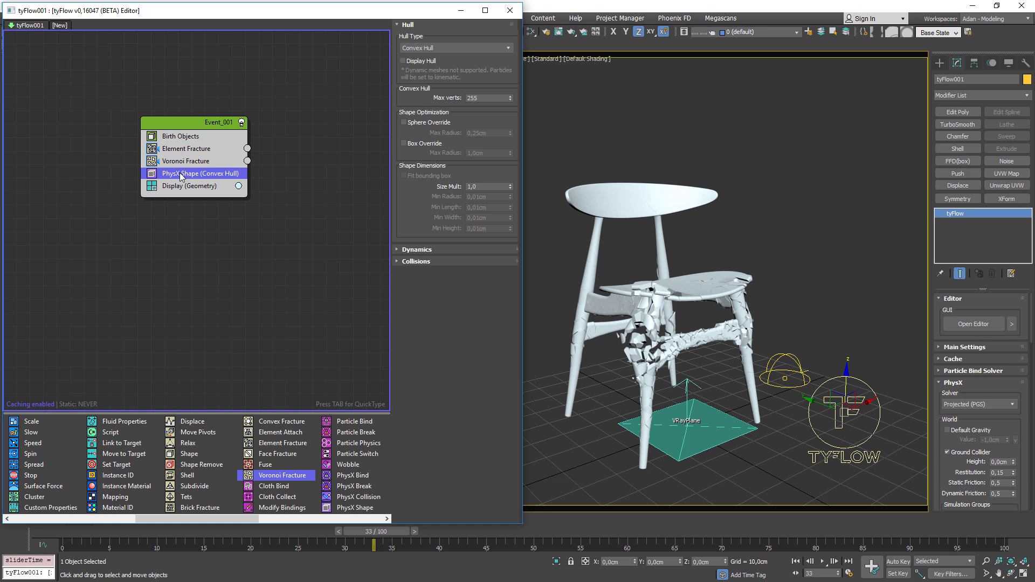
pyautogui.moveTo(223, 124); pyautogui.dragTo(139, 94)
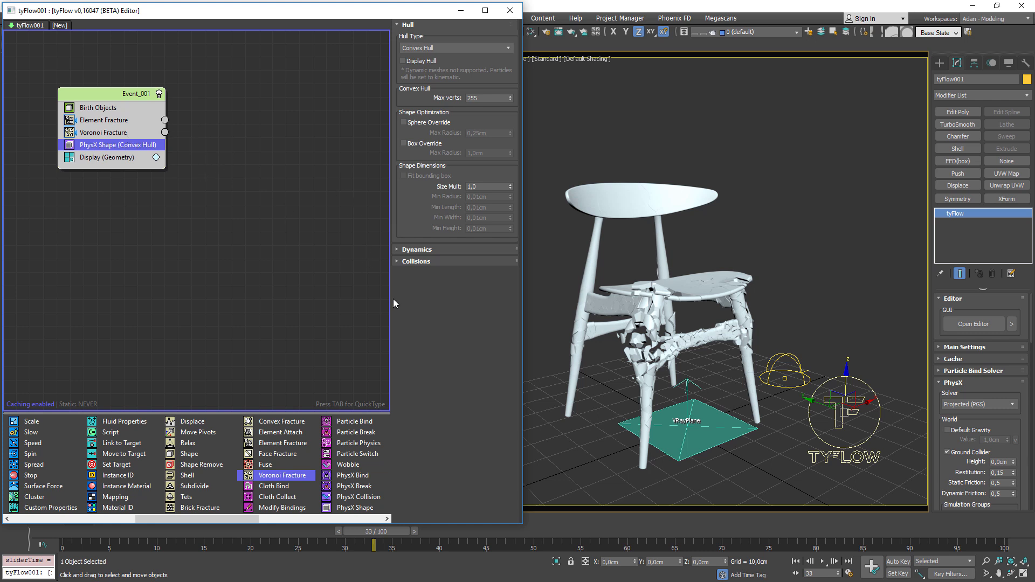
pyautogui.moveTo(229, 519); pyautogui.dragTo(324, 520)
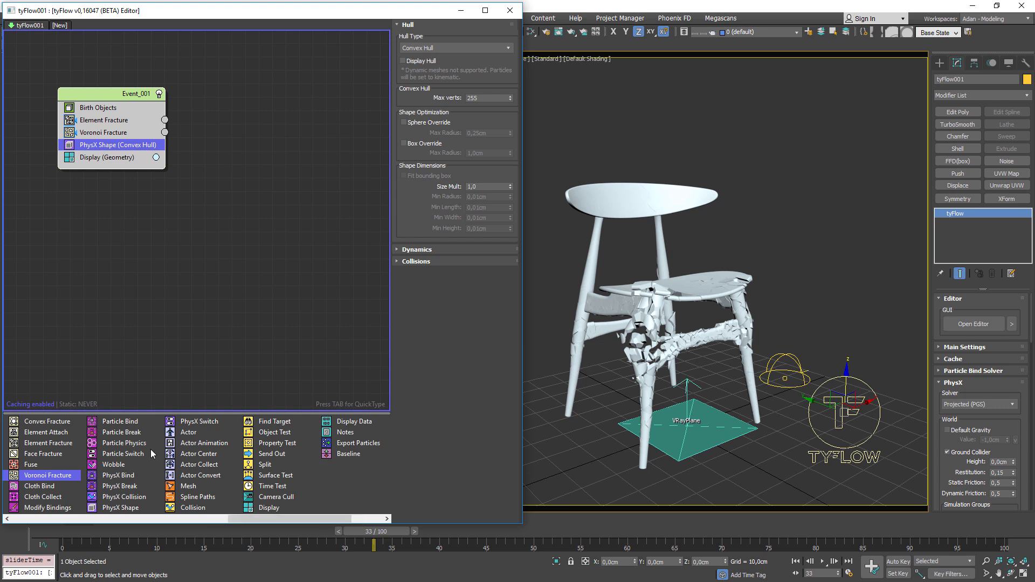
pyautogui.moveTo(189, 421); pyautogui.dragTo(190, 421)
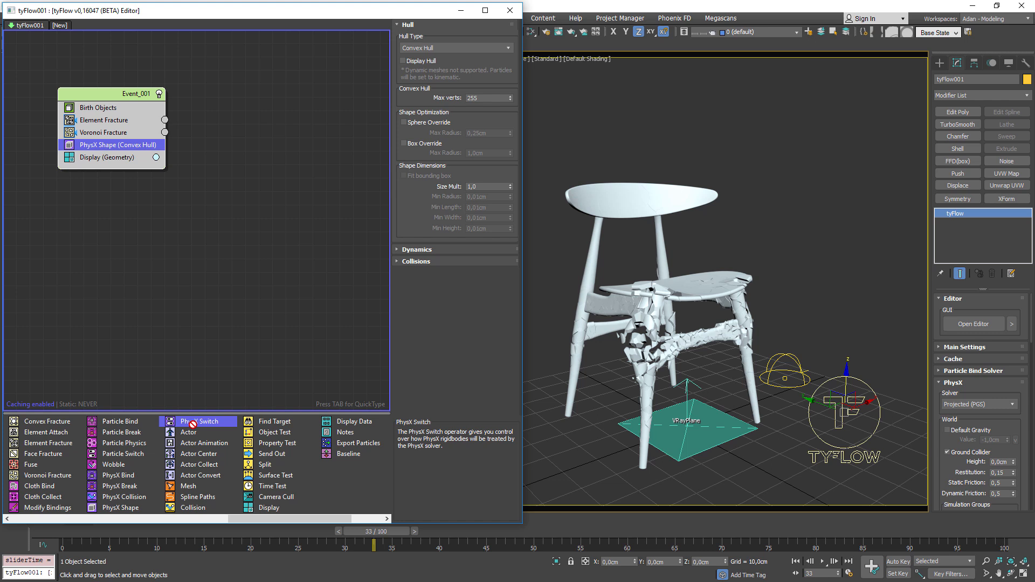
# Review the Voronoi Fracture operator's fracture result, performance and point cloud settings, and display the PhysX Shape settings
pyautogui.click(99, 132)
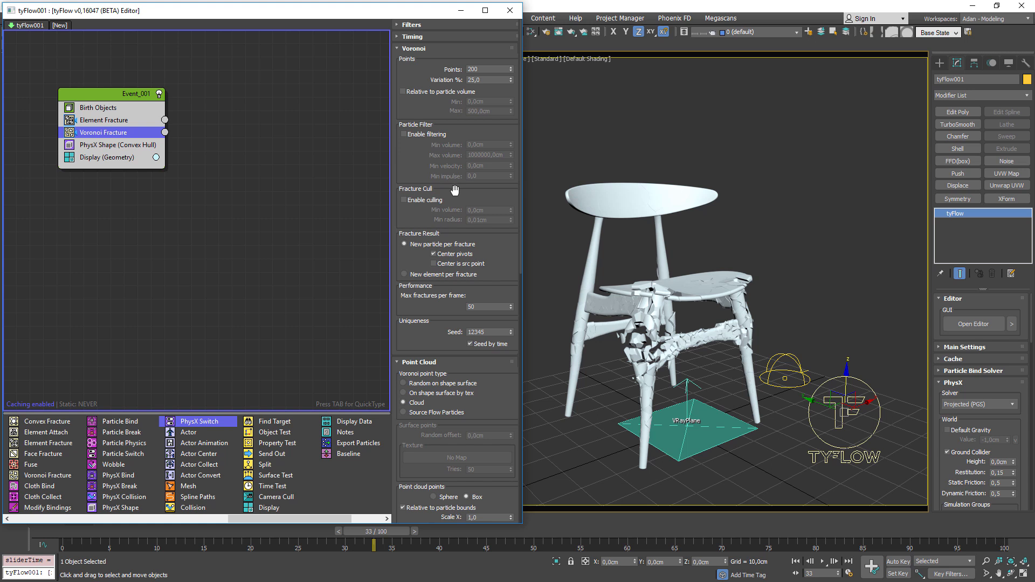
pyautogui.moveTo(410, 225); pyautogui.dragTo(410, 206)
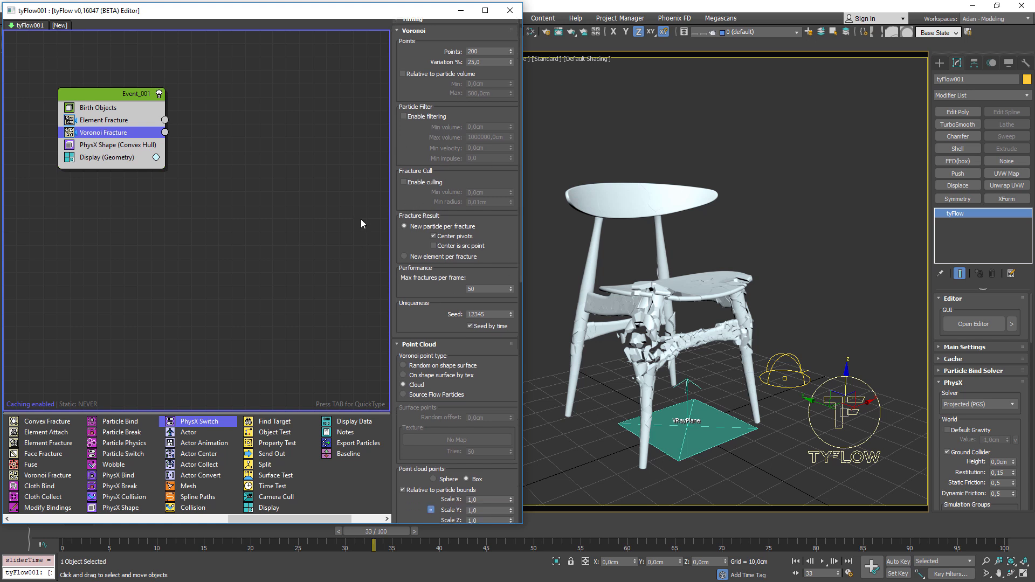
pyautogui.moveTo(474, 201); pyautogui.dragTo(468, 142)
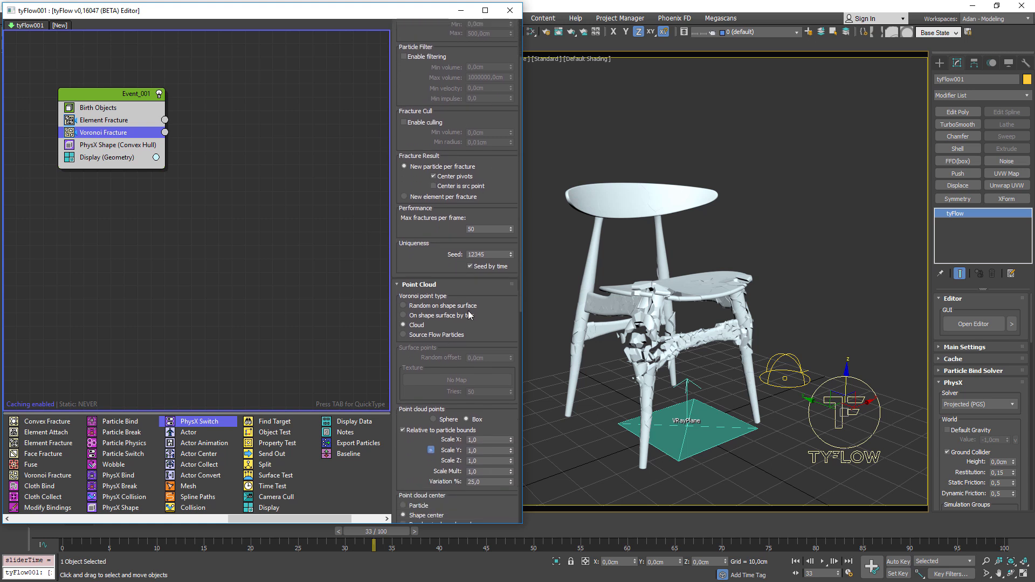
pyautogui.doubleClick(481, 230)
pyautogui.moveTo(496, 332); pyautogui.dragTo(510, 579)
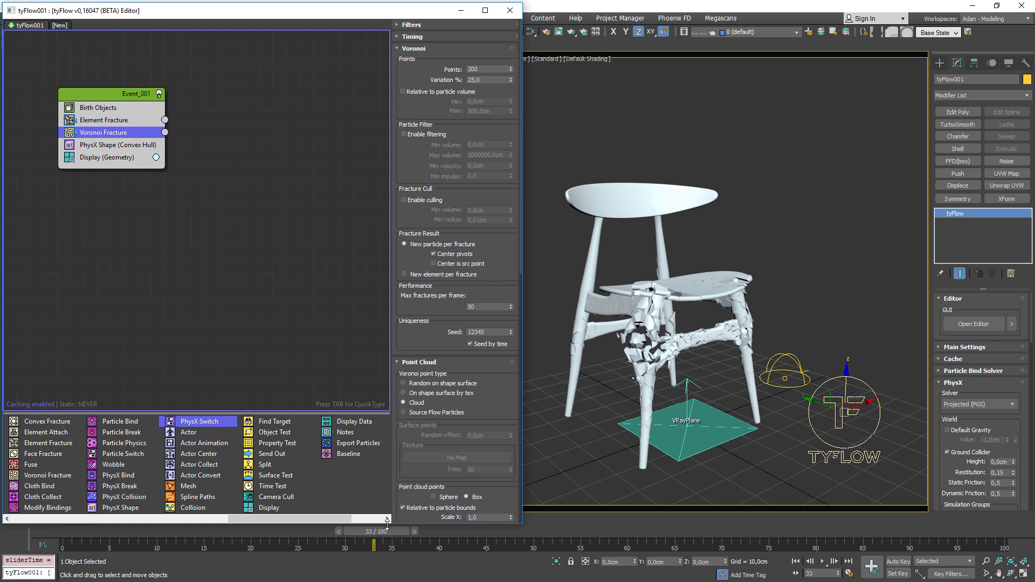
pyautogui.click(96, 145)
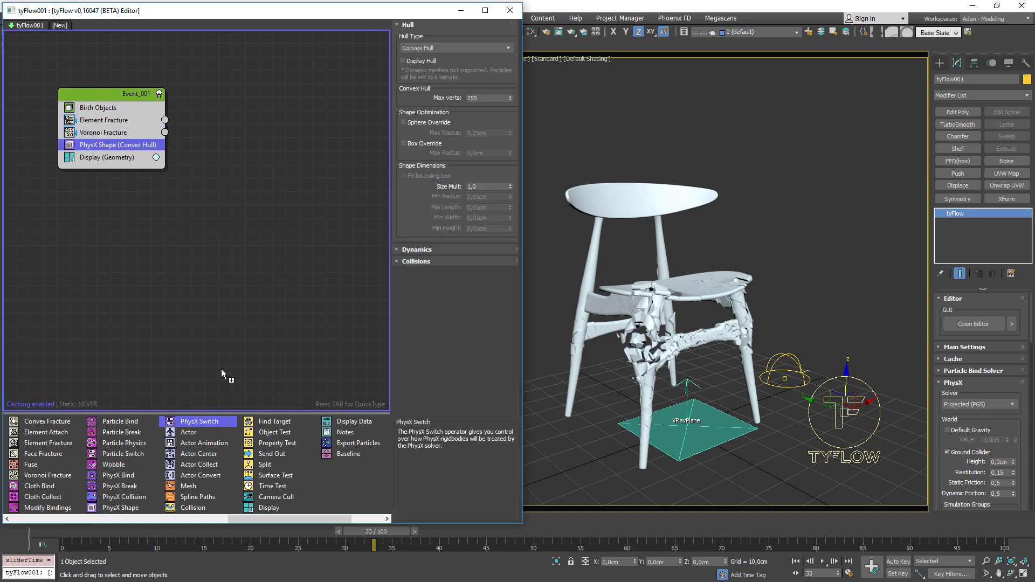
# Add a PhysX Switch operator below PhysX Shape in Event_001 and set its switch mode to Kinematic
pyautogui.moveTo(98, 175); pyautogui.dragTo(111, 156)
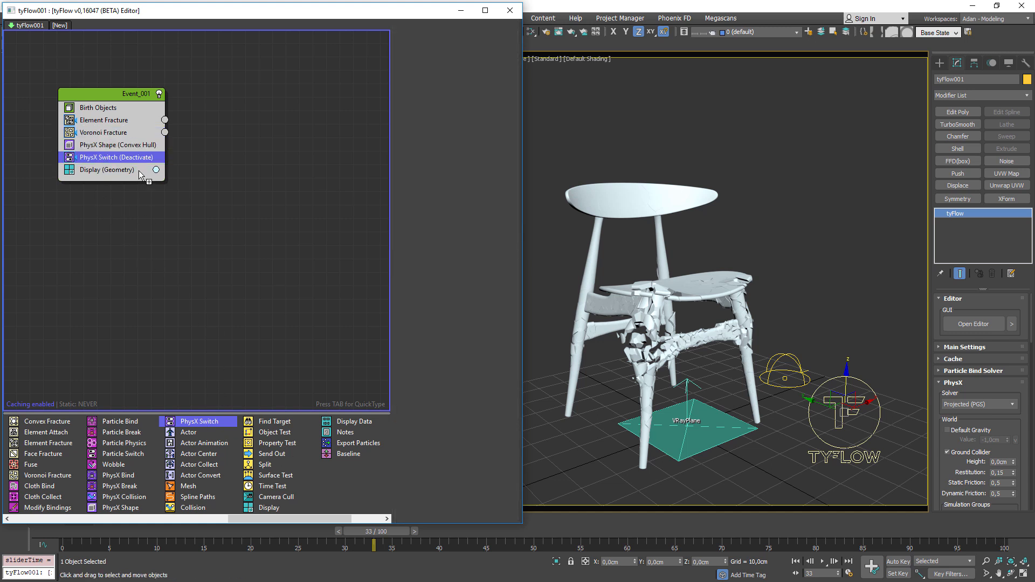
pyautogui.click(409, 108)
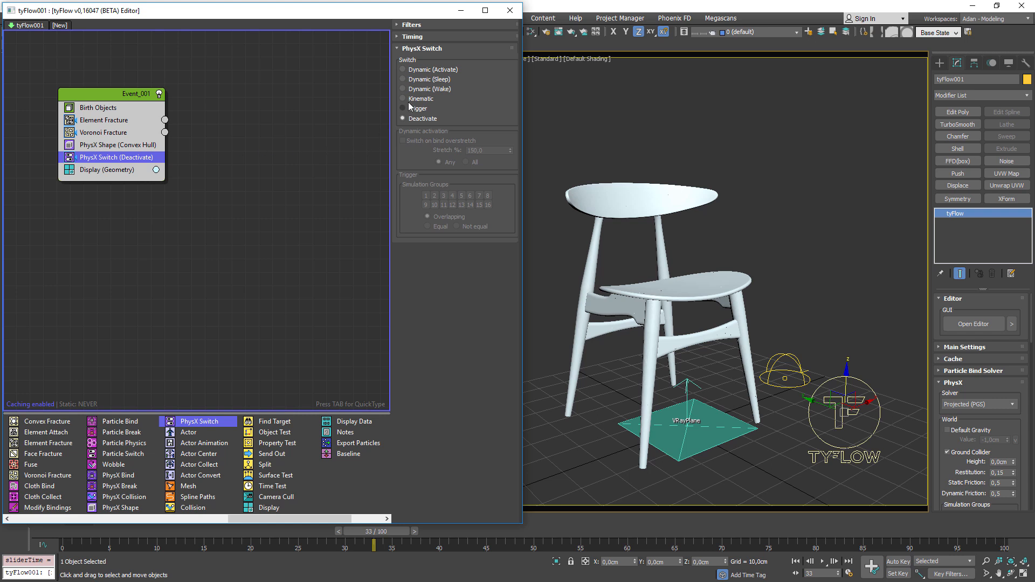
pyautogui.click(403, 98)
pyautogui.click(413, 119)
pyautogui.click(412, 100)
# Scrub to frame 62 and examine the chair from several angles, checking its mesh with edged faces
pyautogui.scroll(3, 613, 361)
pyautogui.moveTo(406, 532); pyautogui.dragTo(646, 546)
pyautogui.moveTo(717, 402); pyautogui.dragTo(550, 409, button='middle')
pyautogui.scroll(-3, 655, 372)
pyautogui.moveTo(655, 372); pyautogui.dragTo(688, 373, button='middle')
pyautogui.press('F4')
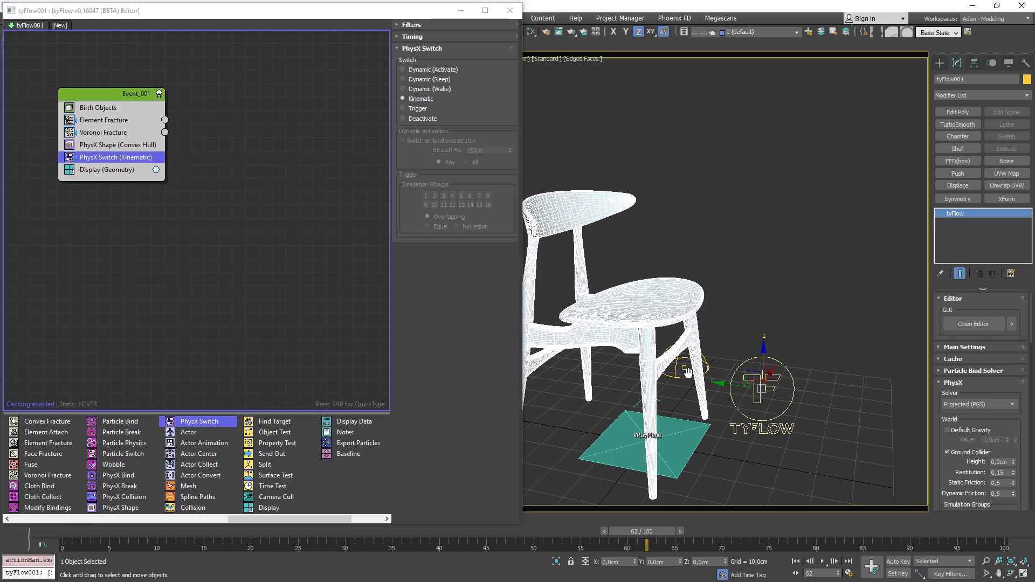
pyautogui.press('F4')
pyautogui.moveTo(687, 372)
pyautogui.keyDown('alt'); pyautogui.mouseDown(button='middle')
pyautogui.moveTo(621, 363)
pyautogui.moveTo(716, 370)
pyautogui.mouseUp(button='middle'); pyautogui.keyUp('alt')
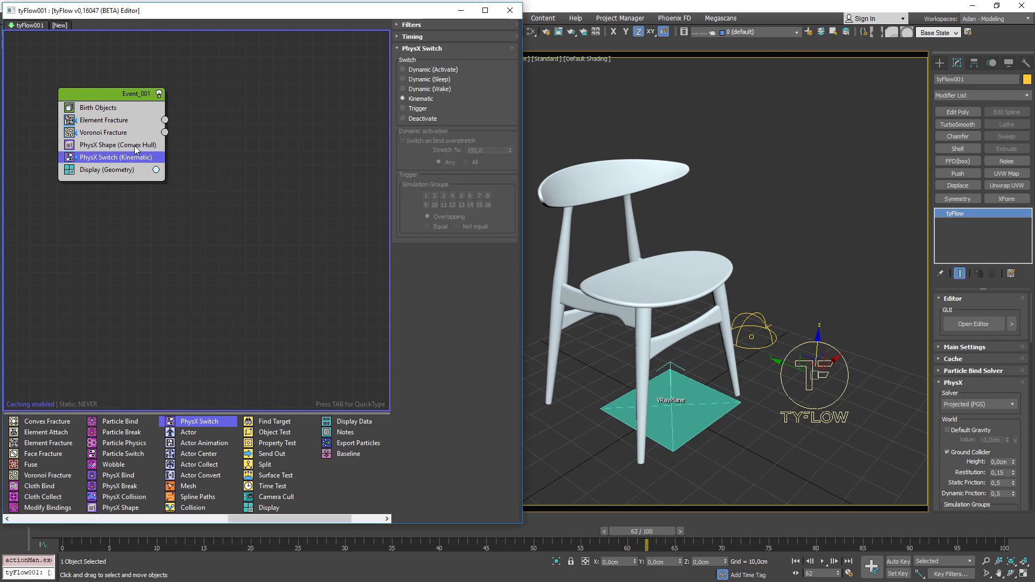
# Close the tyFlow editor and maximize the perspective viewport around the chair
pyautogui.click(237, 237)
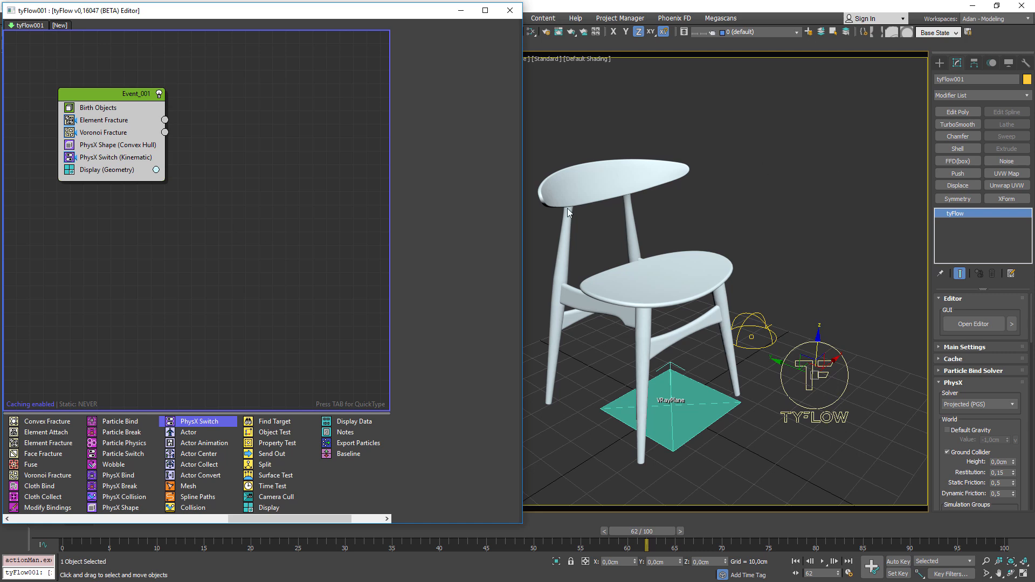
pyautogui.click(509, 10)
pyautogui.scroll(-4, 691, 388)
pyautogui.moveTo(691, 388); pyautogui.dragTo(673, 373, button='middle')
pyautogui.hotkey('alt', 'w')
pyautogui.keyDown('alt'); pyautogui.moveTo(523, 342); pyautogui.dragTo(535, 323, button='middle'); pyautogui.keyUp('alt')
# Create a Deflector space warp about 285 by 314 cm in the top view and centre it around the chair
pyautogui.click(939, 64)
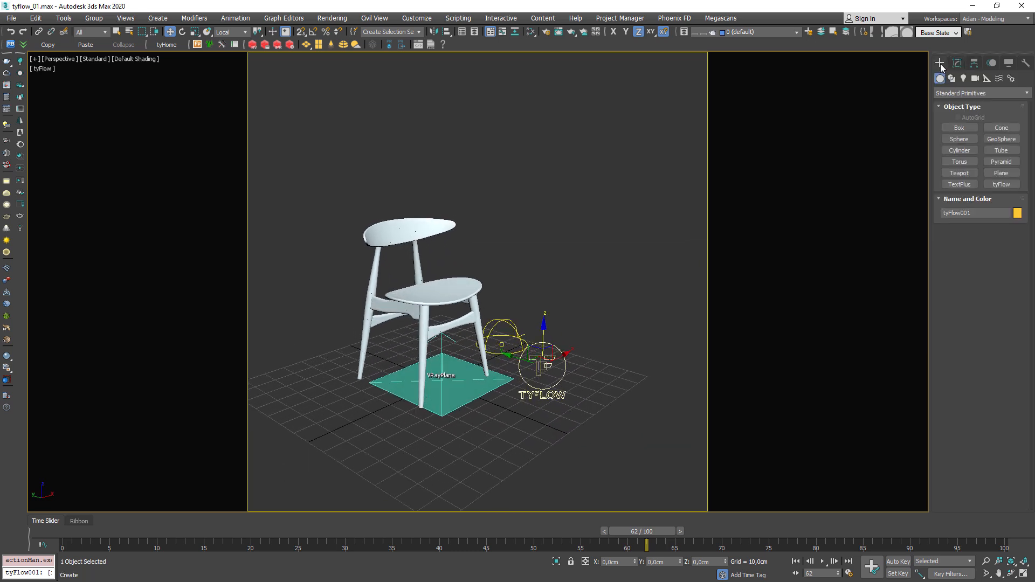
pyautogui.click(998, 78)
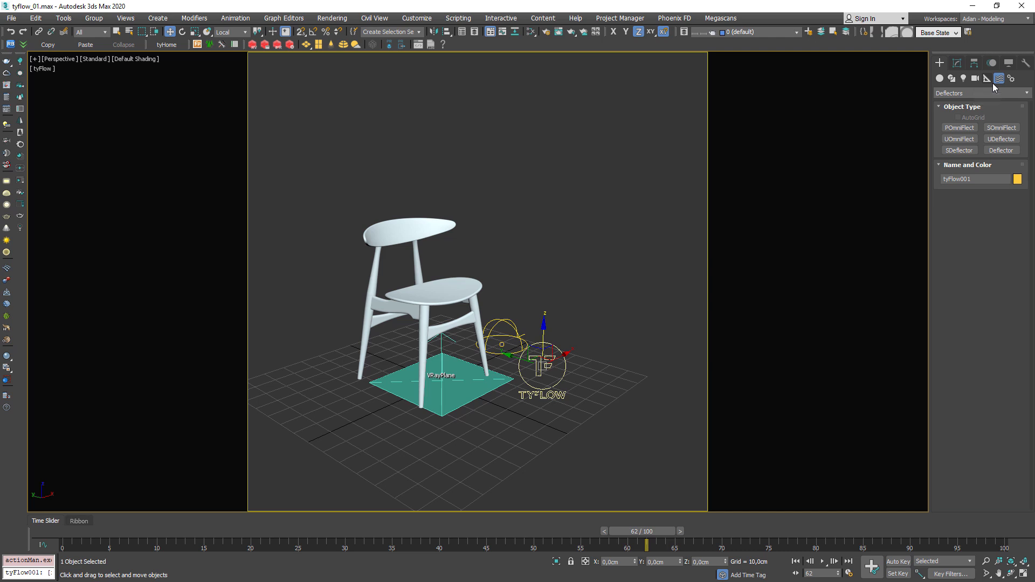
pyautogui.click(1001, 151)
pyautogui.moveTo(317, 425); pyautogui.dragTo(300, 399, button='middle')
pyautogui.press('t')
pyautogui.scroll(-10, 396, 323)
pyautogui.moveTo(341, 225); pyautogui.dragTo(540, 440)
pyautogui.press('w')
pyautogui.moveTo(457, 322); pyautogui.dragTo(437, 302)
# Hide the grid and position the deflector just below the chair's feet, using the front view
pyautogui.keyDown('alt'); pyautogui.moveTo(436, 302); pyautogui.dragTo(461, 367, button='middle'); pyautogui.keyUp('alt')
pyautogui.keyDown('alt'); pyautogui.moveTo(462, 366); pyautogui.dragTo(482, 354, button='middle'); pyautogui.keyUp('alt')
pyautogui.scroll(3, 440, 337)
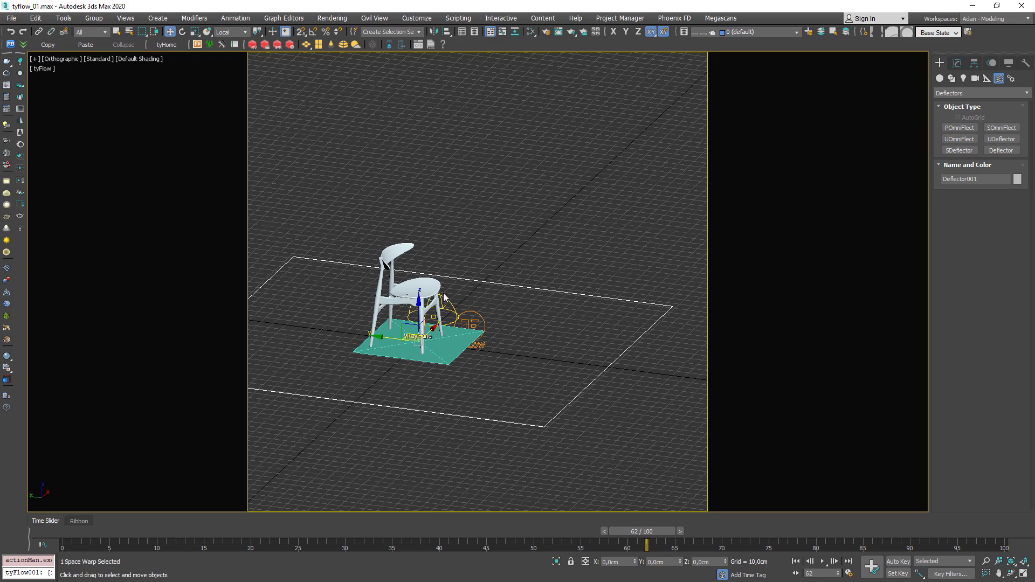
pyautogui.keyDown('alt'); pyautogui.moveTo(422, 310); pyautogui.dragTo(487, 318, button='middle'); pyautogui.keyUp('alt')
pyautogui.press('g')
pyautogui.moveTo(434, 300)
pyautogui.mouseDown()
pyautogui.moveTo(441, 176)
pyautogui.moveTo(430, 326)
pyautogui.moveTo(451, 171)
pyautogui.moveTo(431, 285)
pyautogui.mouseUp()
pyautogui.press('f')
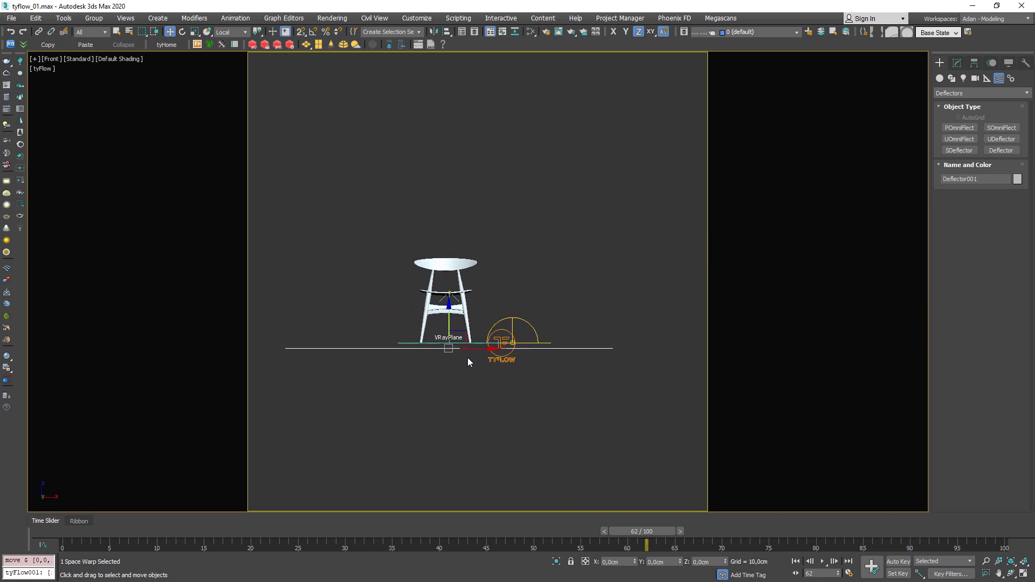
# Animate the deflector with Auto Key so that it rises above the chair by frame 100
pyautogui.press('n')
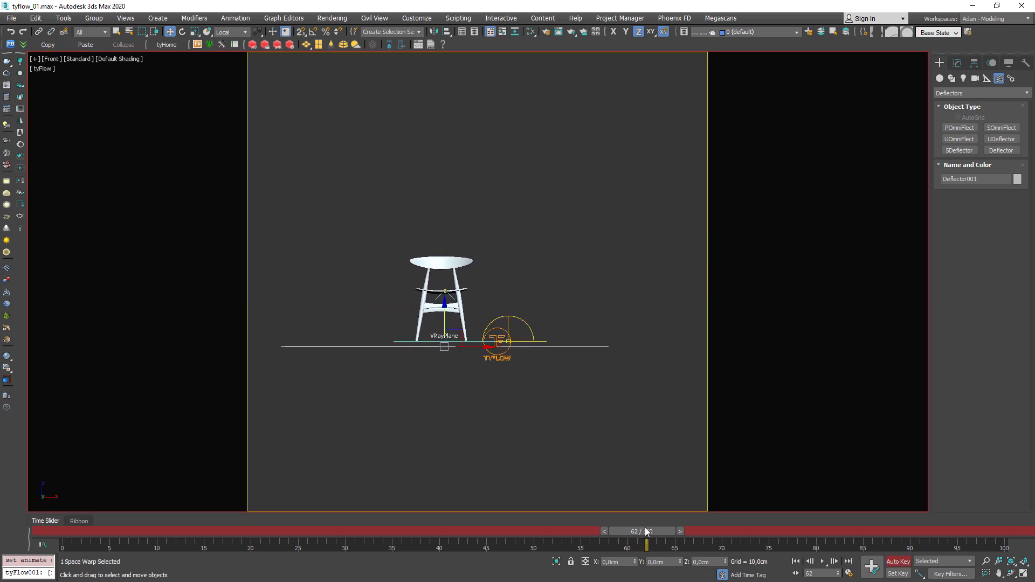
pyautogui.moveTo(645, 532); pyautogui.dragTo(1003, 545)
pyautogui.press('w')
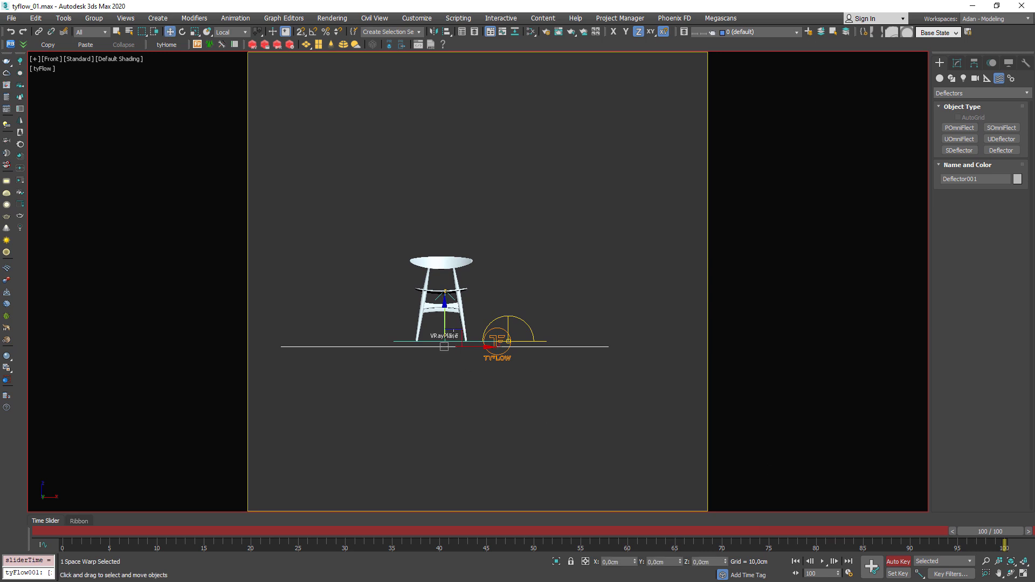
pyautogui.moveTo(448, 310); pyautogui.dragTo(449, 204)
pyautogui.keyDown('alt'); pyautogui.moveTo(442, 227); pyautogui.dragTo(488, 356, button='middle'); pyautogui.keyUp('alt')
pyautogui.click(898, 561)
# Scrub back to frame 0 to review the deflector's motion through the chair from an angled view
pyautogui.moveTo(997, 534); pyautogui.dragTo(158, 544)
pyautogui.moveTo(74, 531)
pyautogui.mouseDown()
pyautogui.moveTo(970, 529)
pyautogui.moveTo(586, 515)
pyautogui.moveTo(74, 531)
pyautogui.mouseUp()
pyautogui.press('w')
pyautogui.keyDown('alt'); pyautogui.moveTo(379, 372); pyautogui.dragTo(446, 373, button='middle'); pyautogui.keyUp('alt')
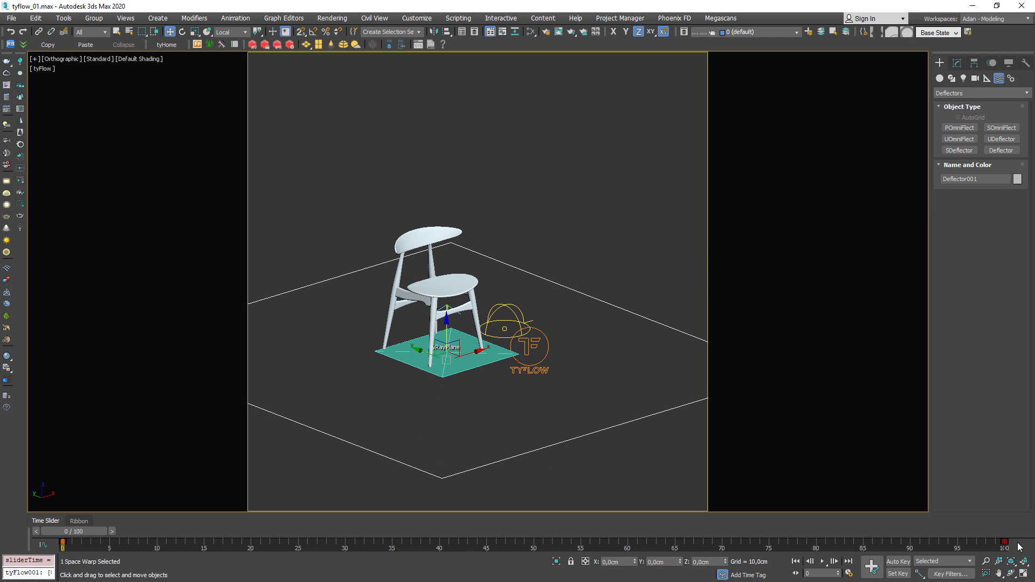
pyautogui.moveTo(501, 410)
pyautogui.mouseDown(button='middle')
pyautogui.moveTo(509, 416)
pyautogui.moveTo(495, 415)
pyautogui.mouseUp(button='middle')
pyautogui.press('F3')
pyautogui.press('F3')
pyautogui.scroll(2, 445, 386)
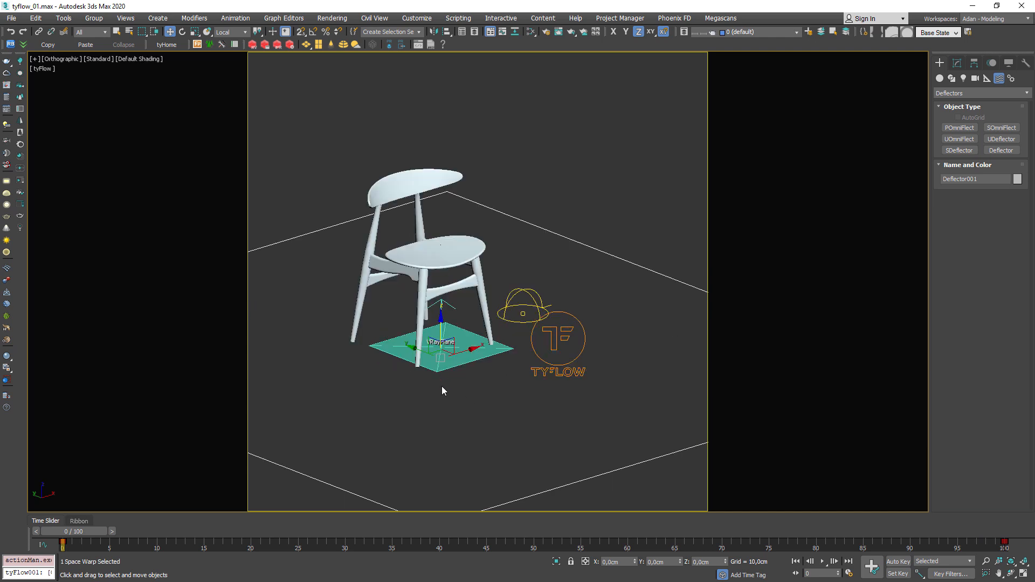
pyautogui.keyDown('alt'); pyautogui.moveTo(467, 374); pyautogui.dragTo(446, 390, button='middle'); pyautogui.keyUp('alt')
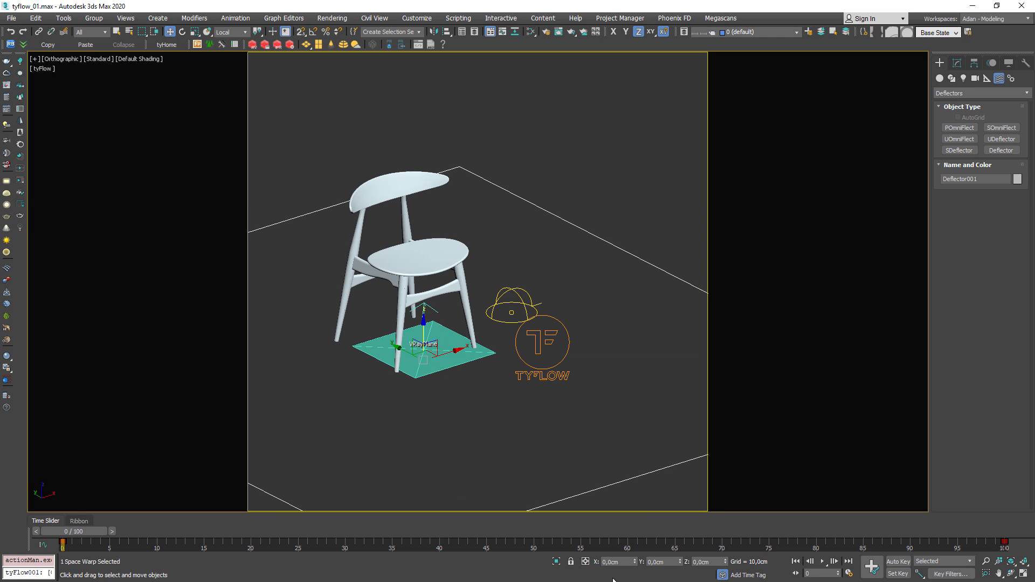
# Reopen the tyFlow editor and add a Collision operator above Display in Event_001, using Deflector001 as its collider
pyautogui.click(560, 365)
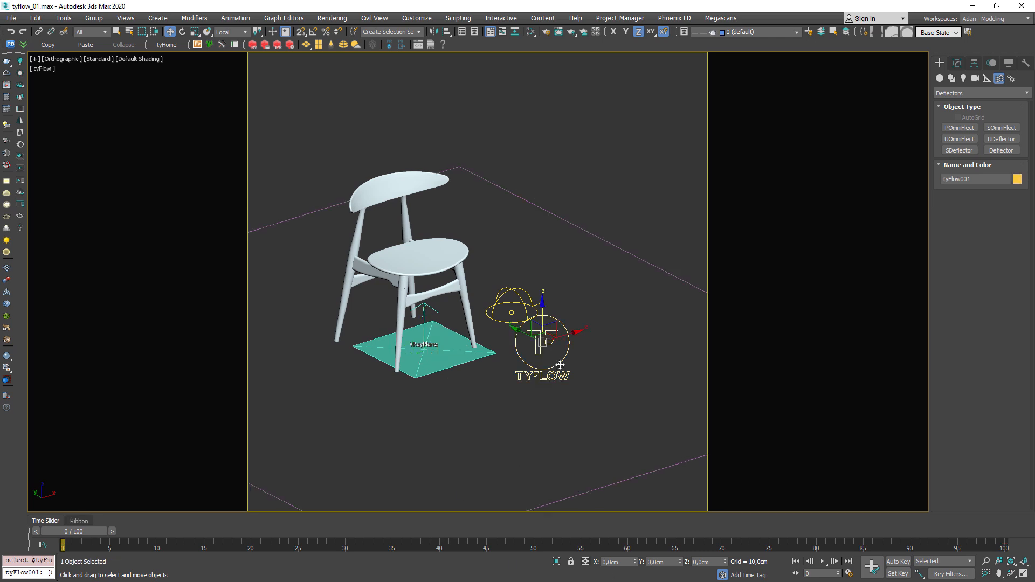
pyautogui.click(957, 64)
pyautogui.click(980, 329)
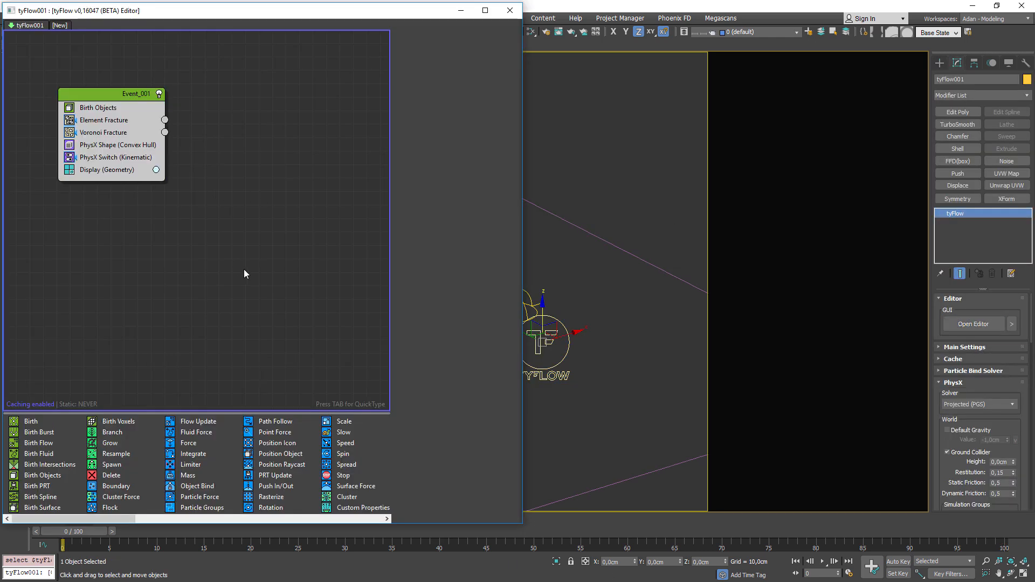
pyautogui.scroll(-5, 185, 510)
pyautogui.scroll(-2, 184, 511)
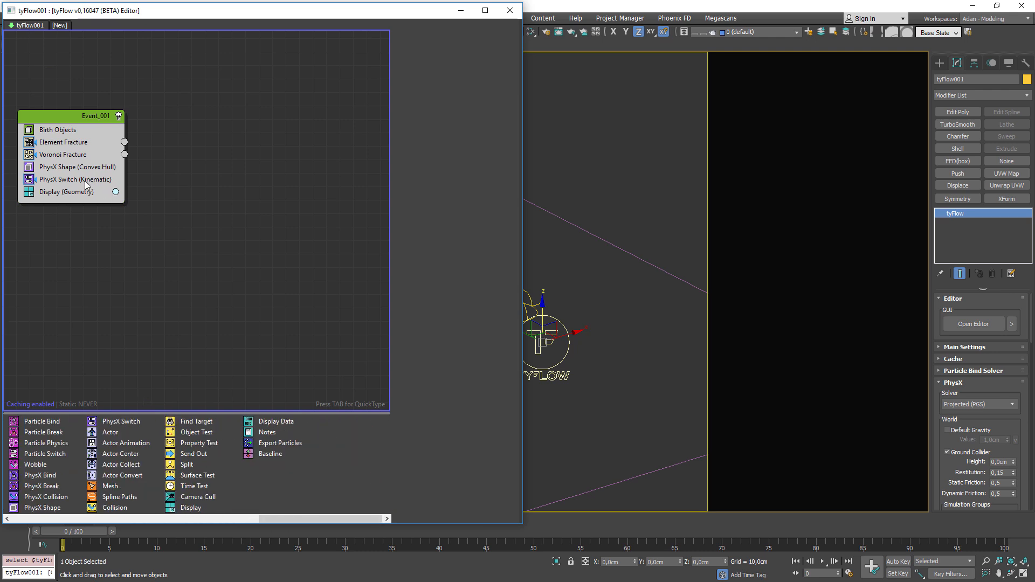
pyautogui.scroll(-4, 579, 347)
pyautogui.moveTo(579, 347); pyautogui.dragTo(650, 350, button='middle')
pyautogui.keyDown('alt'); pyautogui.moveTo(650, 350); pyautogui.dragTo(686, 329, button='middle'); pyautogui.keyUp('alt')
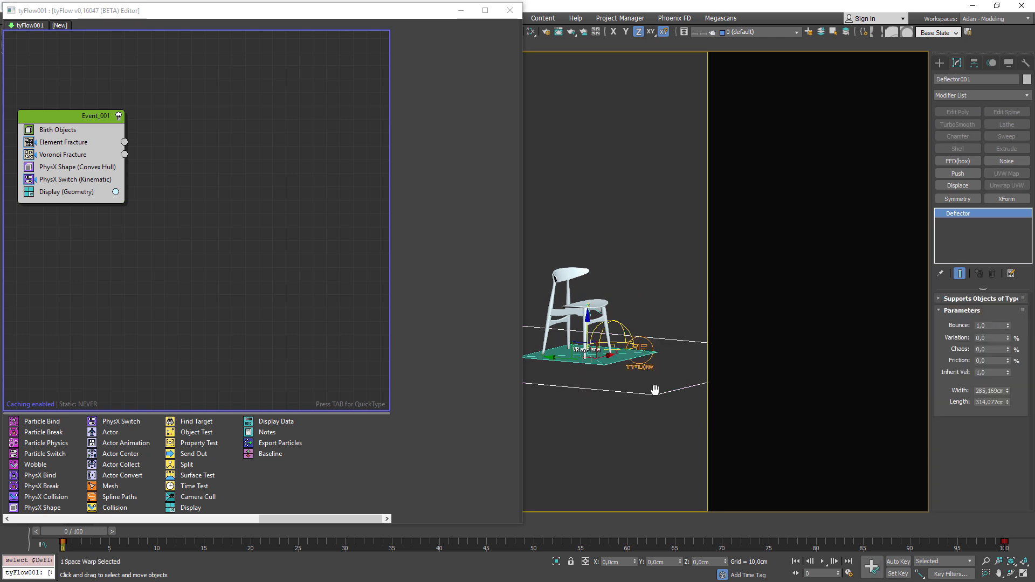
pyautogui.moveTo(656, 391); pyautogui.dragTo(639, 409, button='middle')
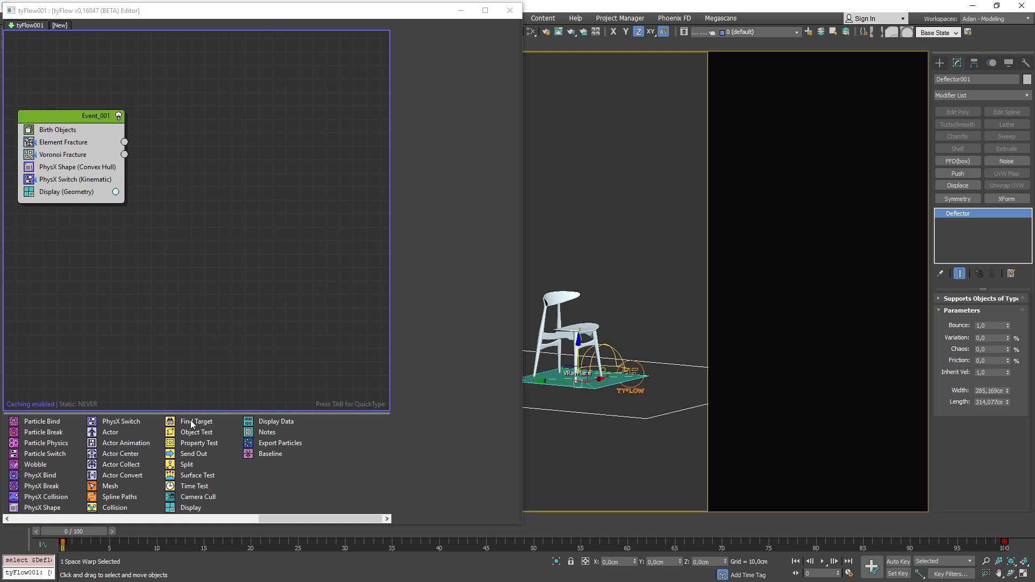
pyautogui.click(115, 508)
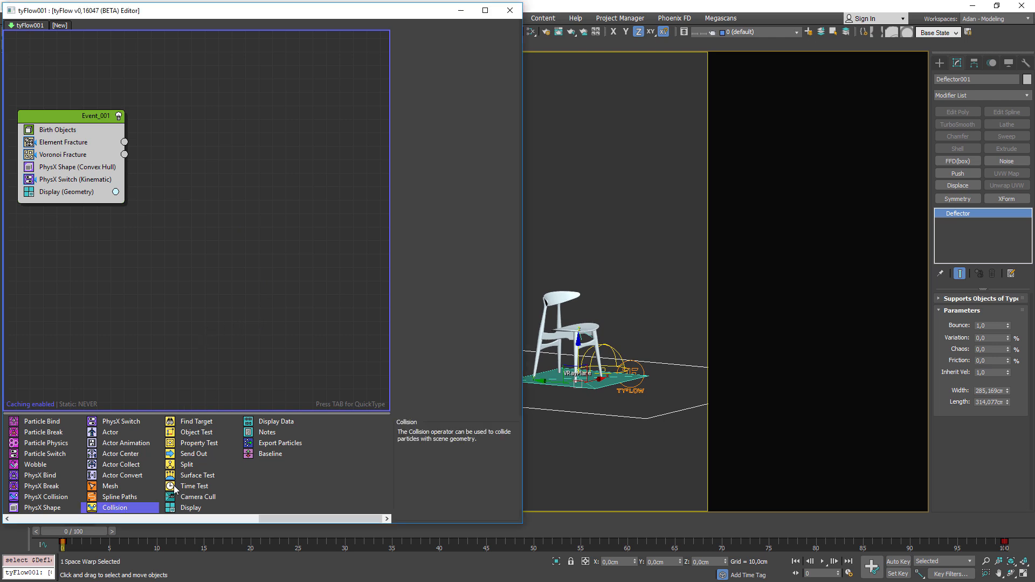
pyautogui.moveTo(104, 514); pyautogui.dragTo(69, 222)
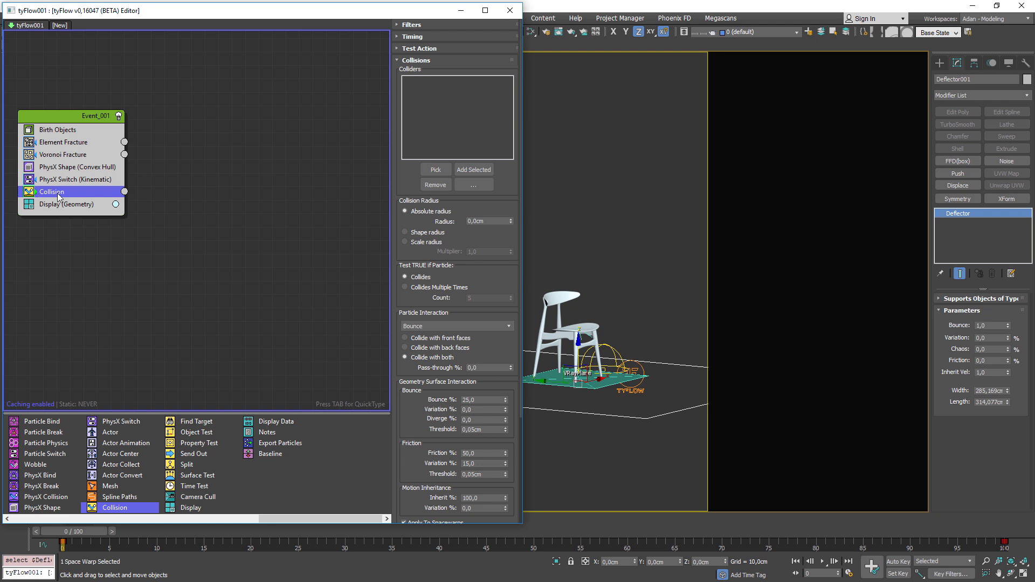
pyautogui.click(431, 169)
pyautogui.click(677, 412)
# Close the editor, return to the two-viewport layout and end the isolation so all scene objects show
pyautogui.moveTo(372, 11); pyautogui.dragTo(322, 46)
pyautogui.middleClick(652, 280)
pyautogui.hotkey('shift', 'f')
pyautogui.hotkey('shift', 'f')
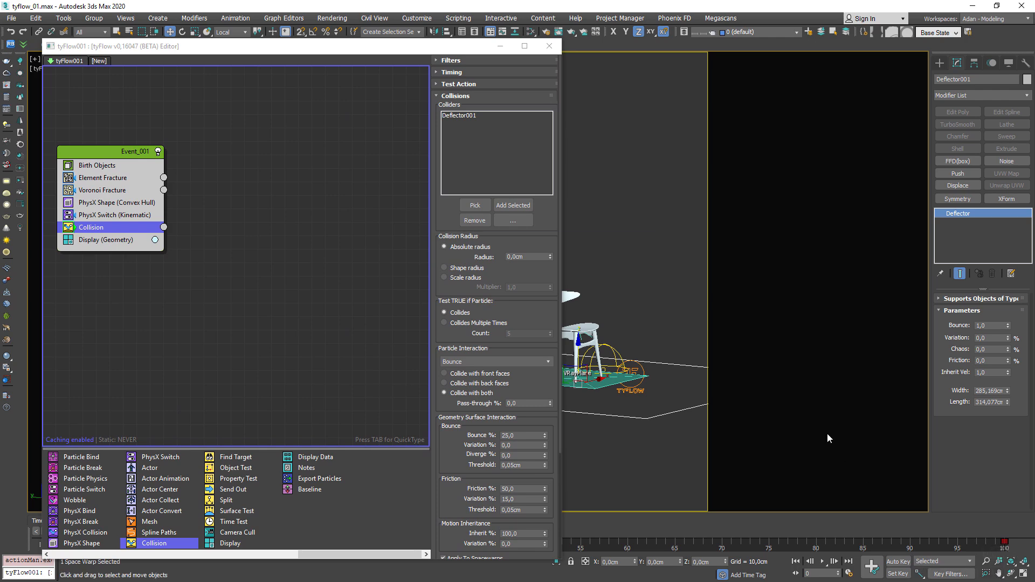
pyautogui.click(550, 46)
pyautogui.hotkey('alt', 'w')
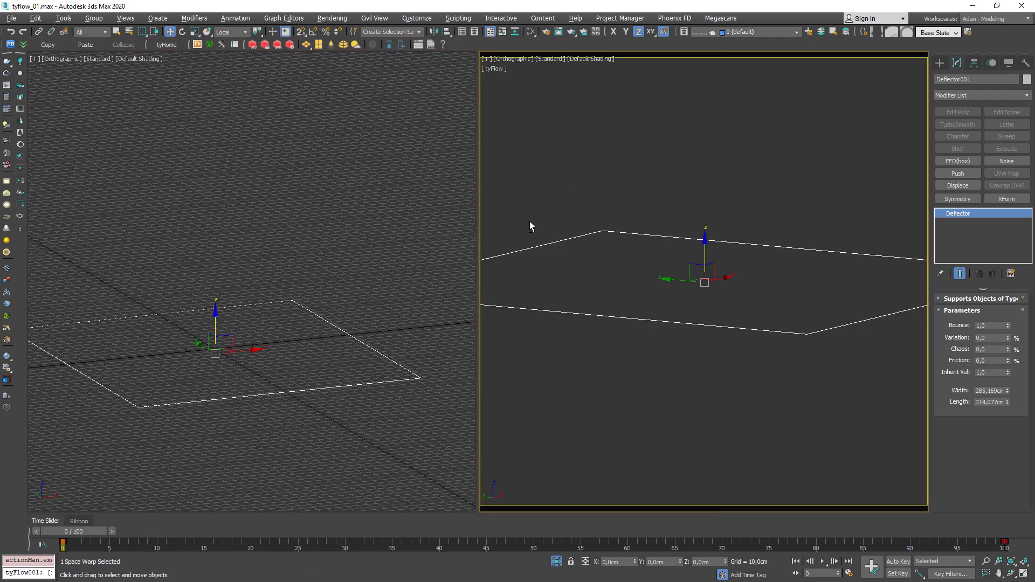
pyautogui.click(707, 431)
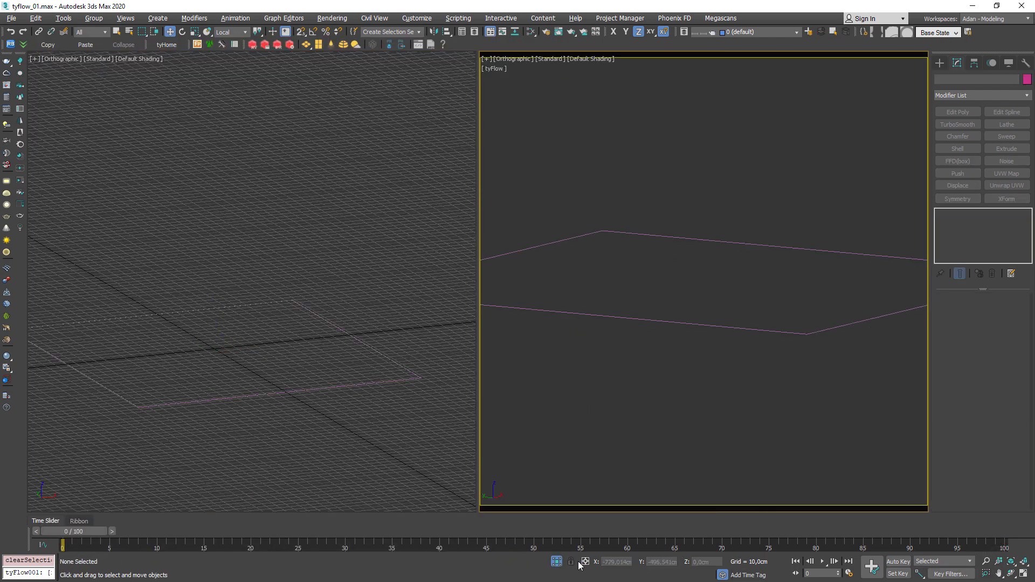
pyautogui.click(557, 561)
pyautogui.press('z')
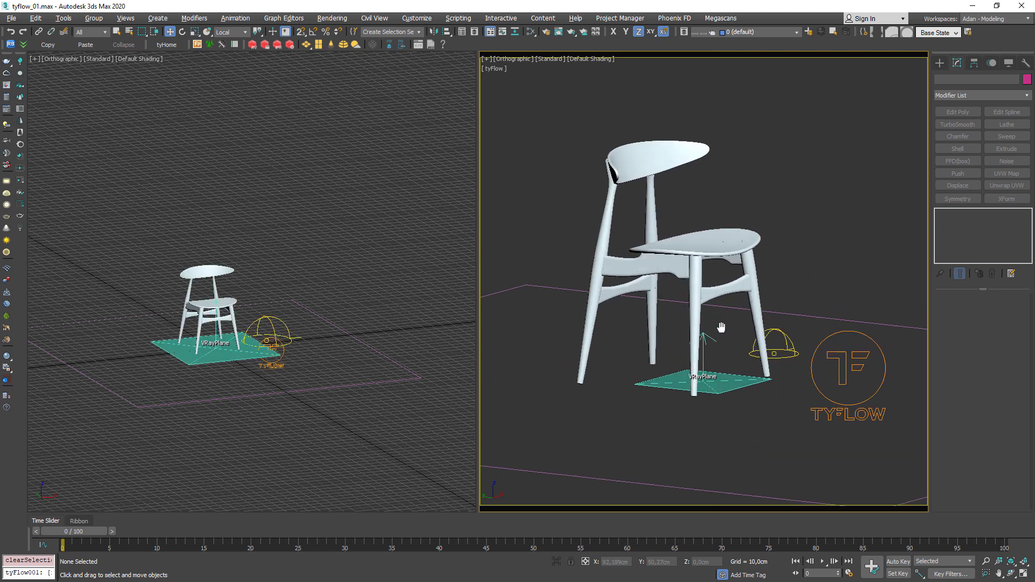
# Scrub to frame 62 and back to frame 0 to check how the chair fragments react to the deflector
pyautogui.moveTo(94, 531)
pyautogui.mouseDown()
pyautogui.moveTo(586, 517)
pyautogui.moveTo(667, 501)
pyautogui.mouseUp()
pyautogui.press('F3')
pyautogui.press('F3')
pyautogui.scroll(-5, 625, 362)
pyautogui.moveTo(623, 359)
pyautogui.keyDown('alt'); pyautogui.mouseDown(button='middle')
pyautogui.moveTo(641, 351)
pyautogui.moveTo(625, 357)
pyautogui.mouseUp(button='middle'); pyautogui.keyUp('alt')
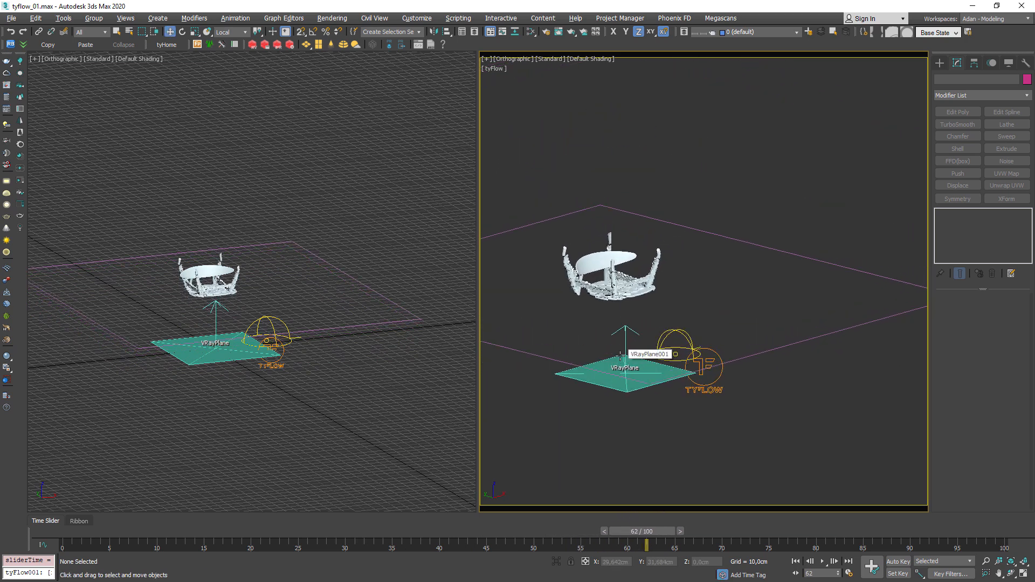
pyautogui.moveTo(642, 531); pyautogui.dragTo(60, 517)
pyautogui.press('F4')
pyautogui.press('w')
pyautogui.moveTo(761, 352); pyautogui.dragTo(758, 362, button='middle')
pyautogui.press('F4')
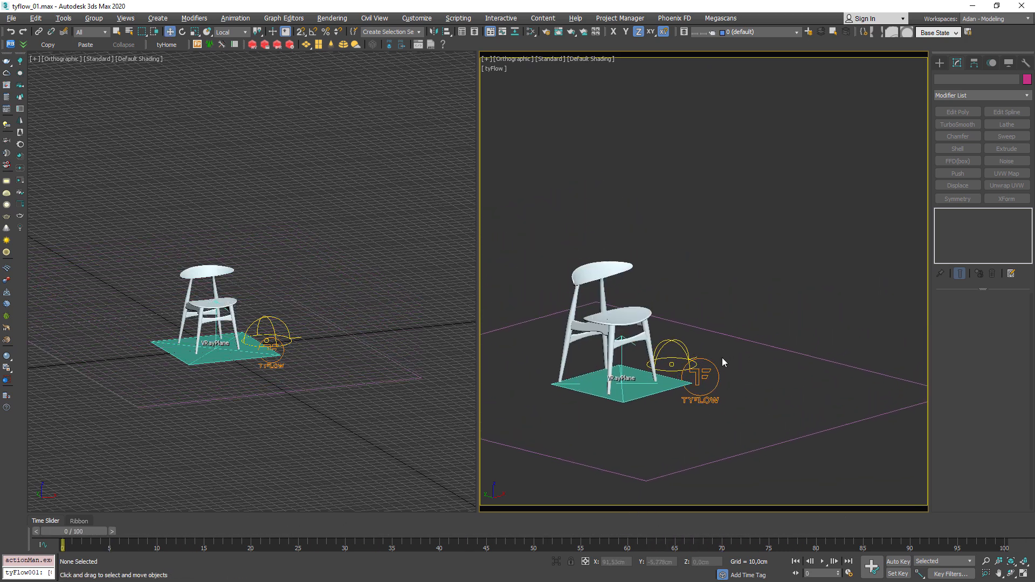
# Reopen the tyFlow editor and create a new event from a Display operator, below and beside Event_001
pyautogui.click(709, 394)
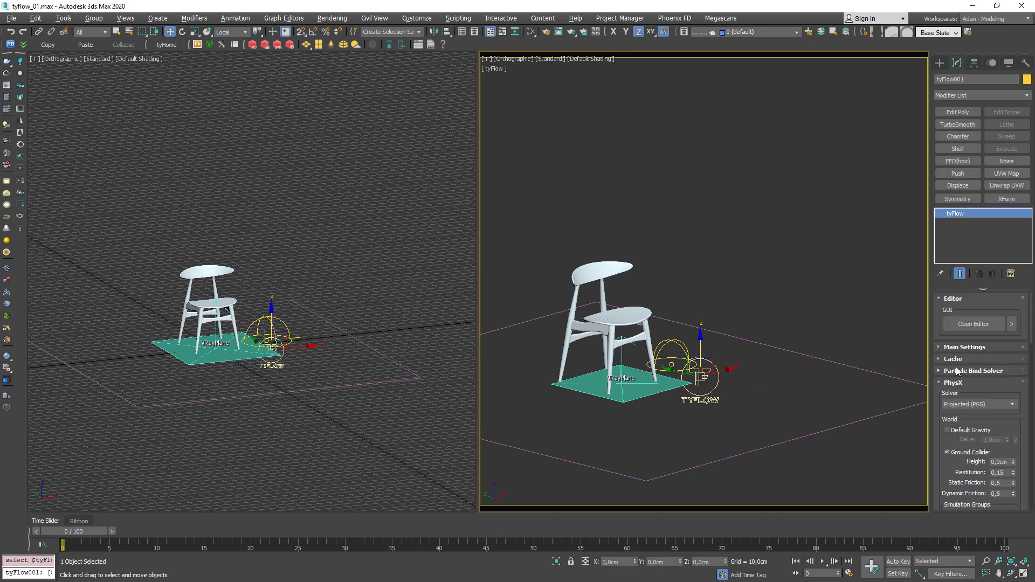
pyautogui.click(983, 324)
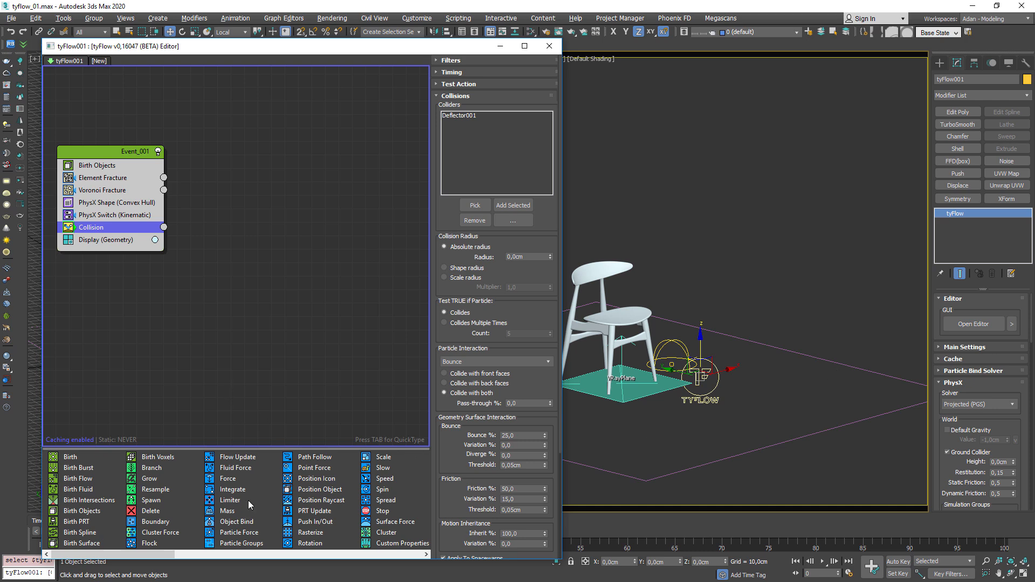
pyautogui.moveTo(164, 557); pyautogui.dragTo(412, 558)
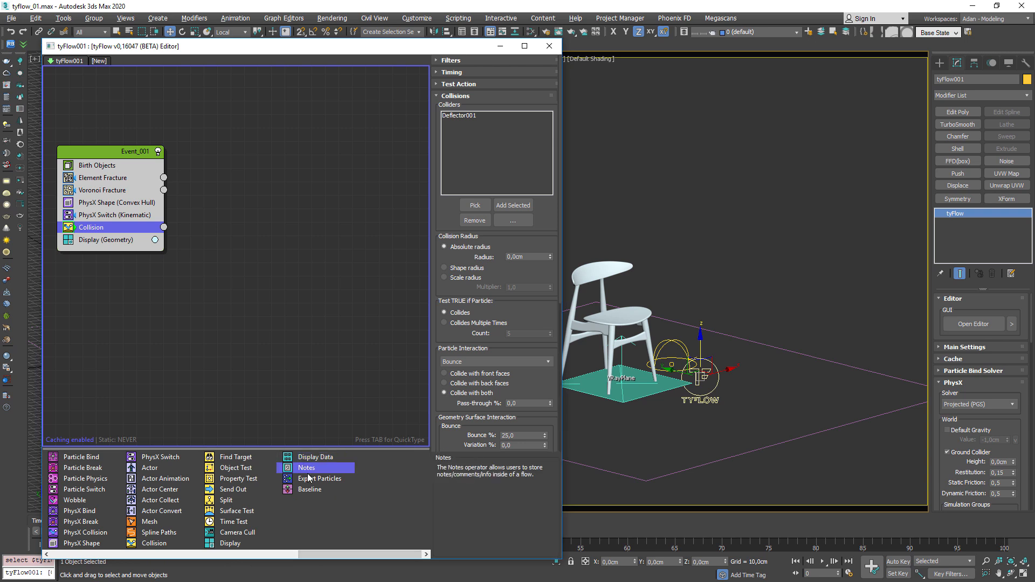
pyautogui.moveTo(226, 546); pyautogui.dragTo(212, 464)
pyautogui.moveTo(249, 290); pyautogui.dragTo(249, 290)
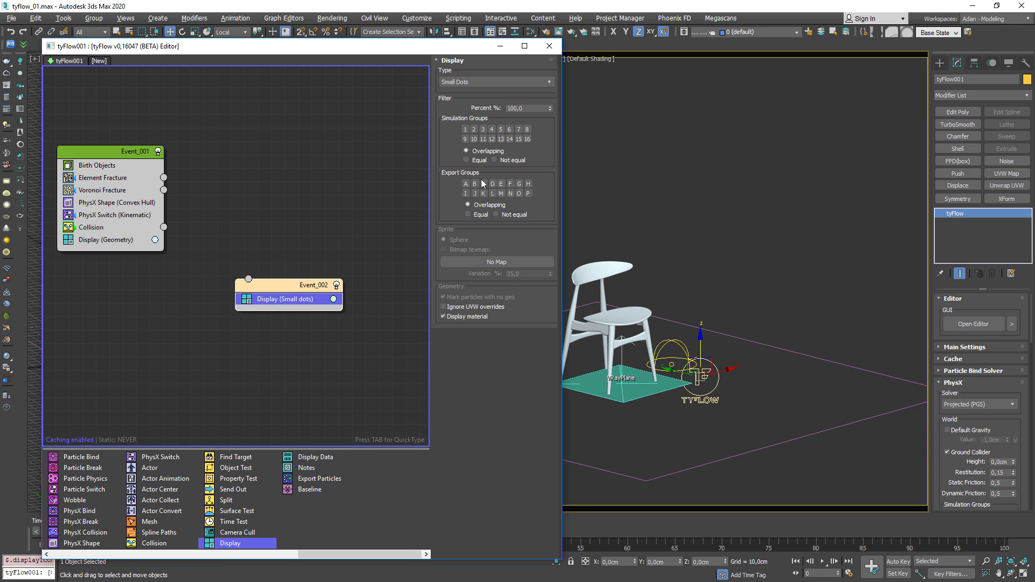
# Set the new event's Display operator to the Geometry type with red as its display colour
pyautogui.click(477, 82)
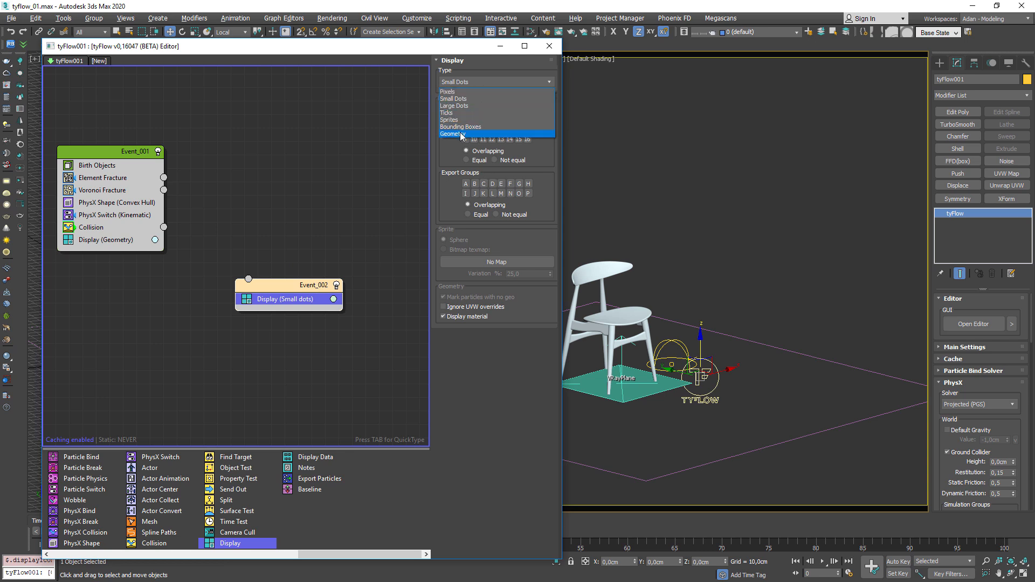
pyautogui.click(460, 131)
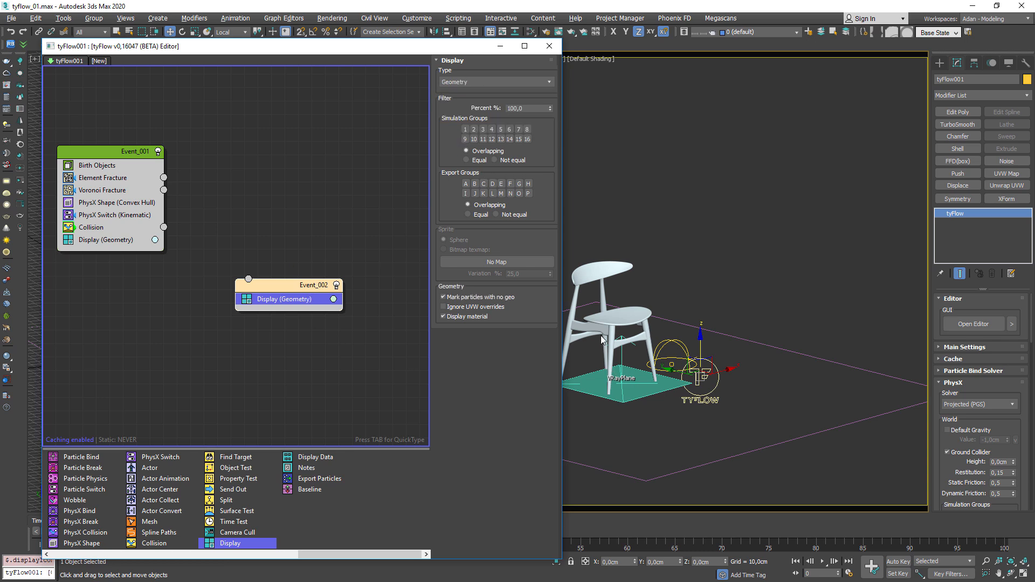
pyautogui.click(334, 299)
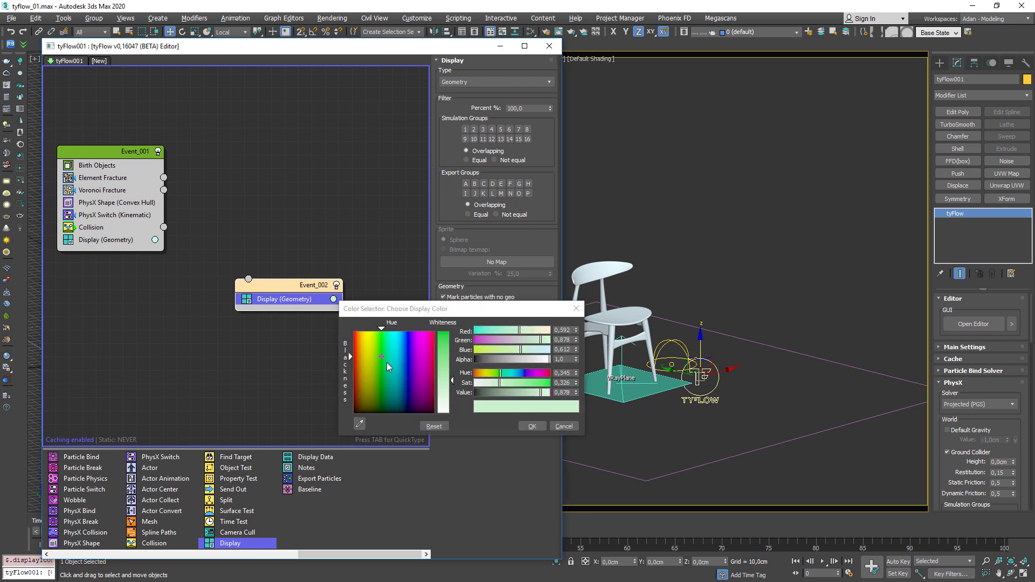
pyautogui.click(531, 427)
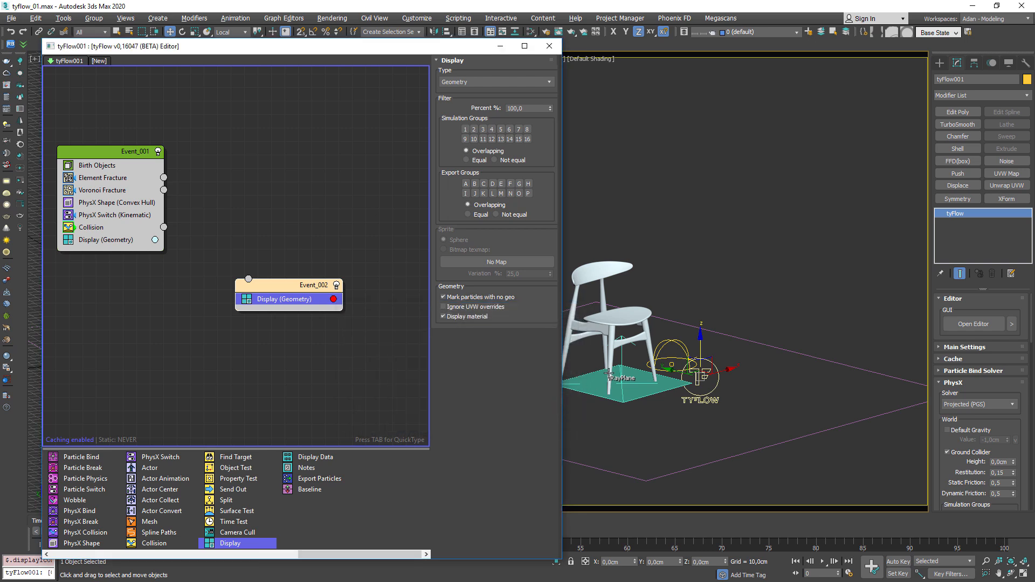
# Connect the Collision output of Event_001 to Event_002 and scrub to frame 55 to check the fragments
pyautogui.moveTo(164, 227); pyautogui.dragTo(248, 279)
pyautogui.moveTo(615, 368); pyautogui.dragTo(655, 343, button='middle')
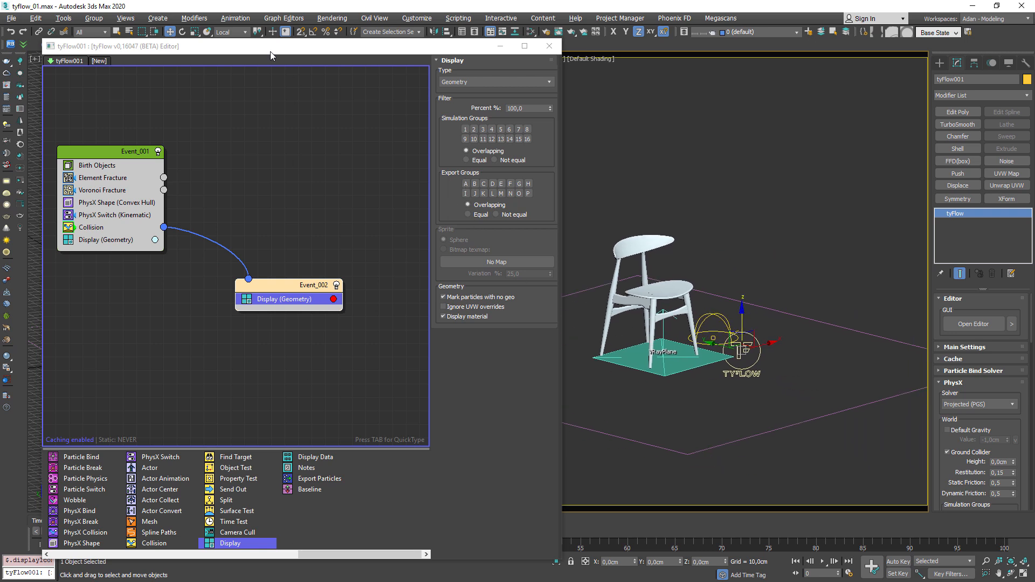
pyautogui.moveTo(274, 42)
pyautogui.mouseDown()
pyautogui.moveTo(274, 63)
pyautogui.moveTo(259, 35)
pyautogui.mouseUp()
pyautogui.moveTo(69, 529); pyautogui.dragTo(580, 534)
pyautogui.scroll(4, 678, 274)
pyautogui.scroll(1, 678, 274)
pyautogui.scroll(-4, 669, 311)
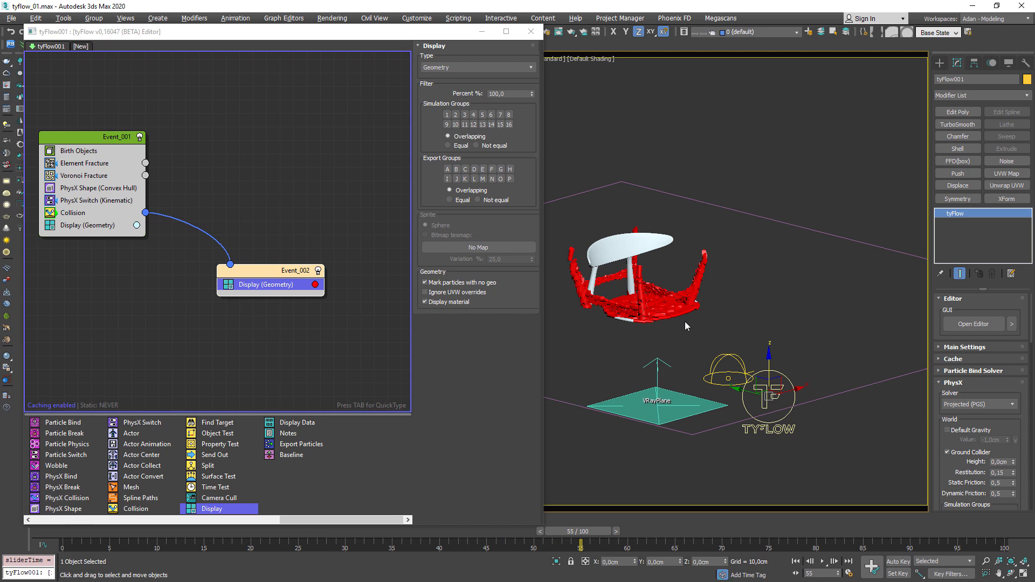
# Set the Collision operator's particle interaction to Continue and check the result by scrubbing from frame 0 to frame 22
pyautogui.click(83, 213)
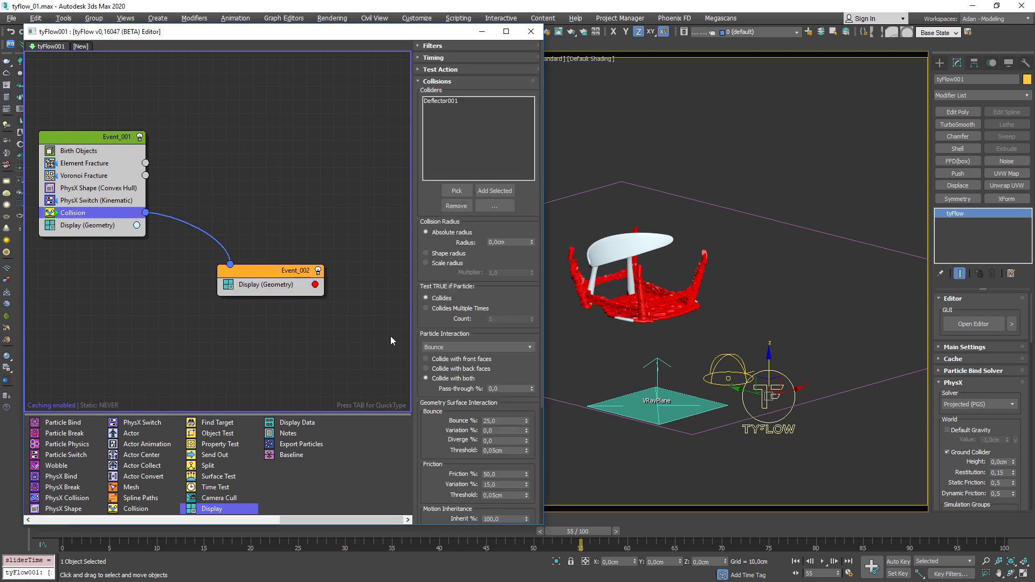
pyautogui.click(436, 346)
pyautogui.click(443, 363)
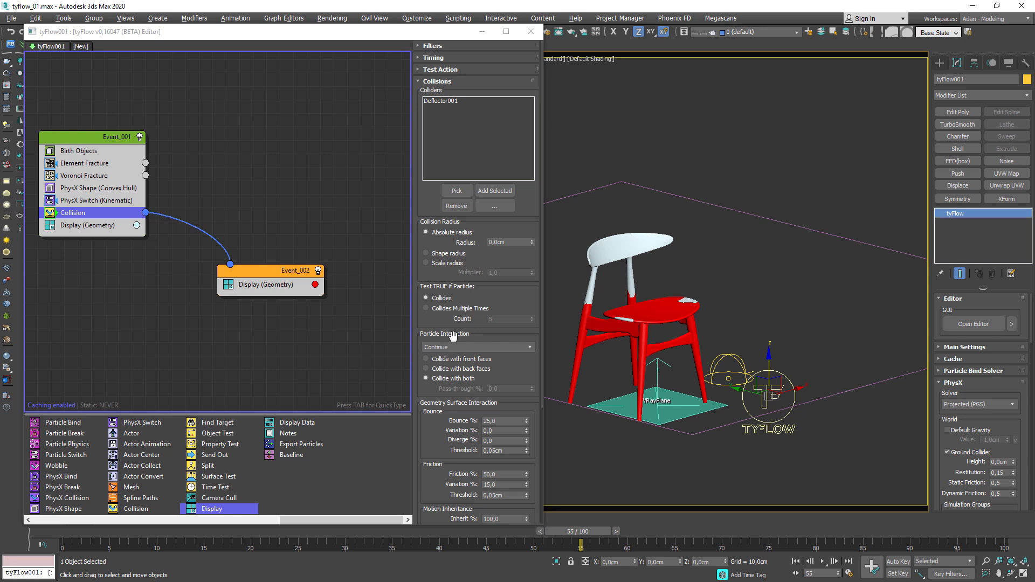
pyautogui.click(449, 348)
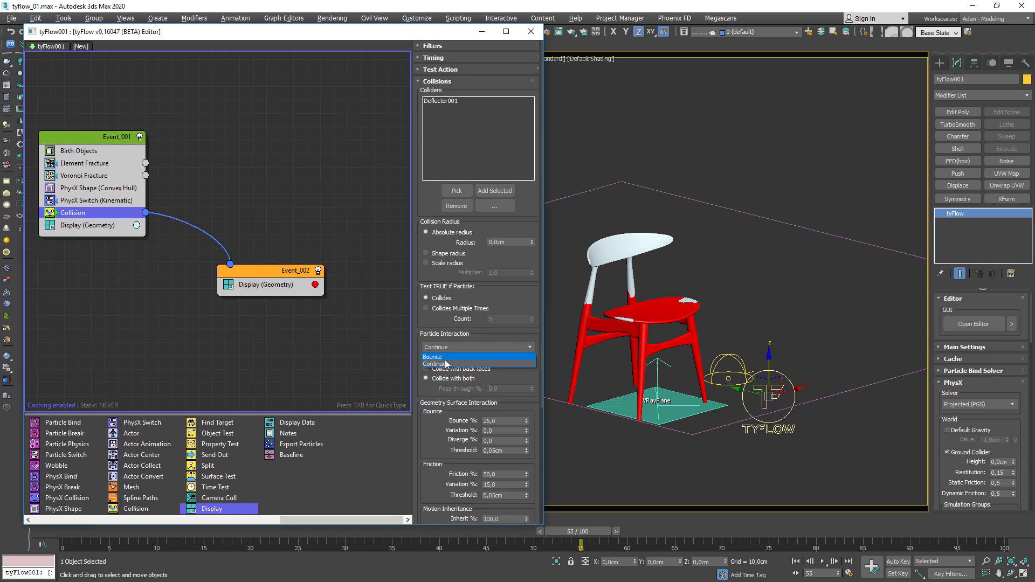
pyautogui.click(446, 365)
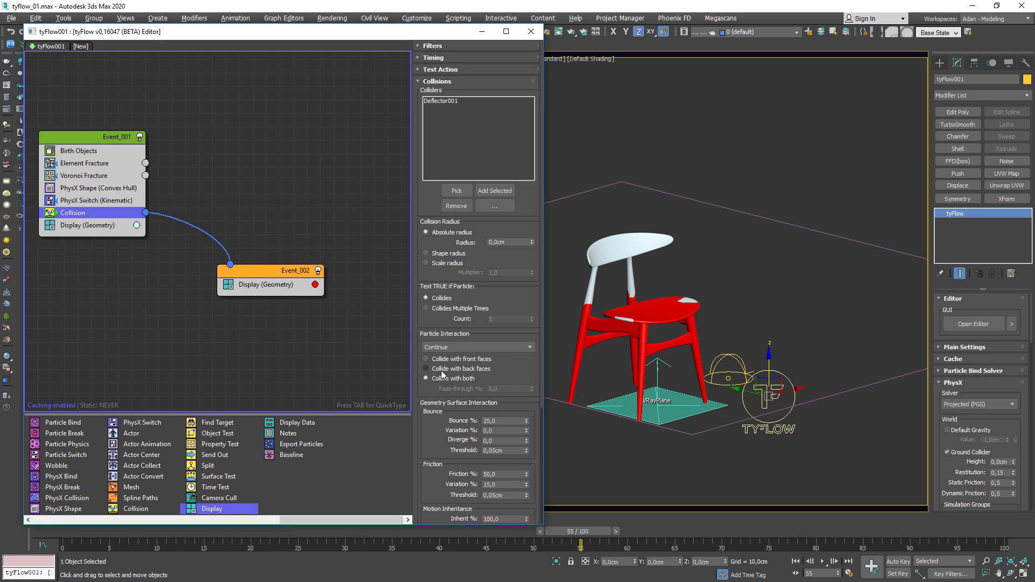
pyautogui.moveTo(578, 531); pyautogui.dragTo(62, 544)
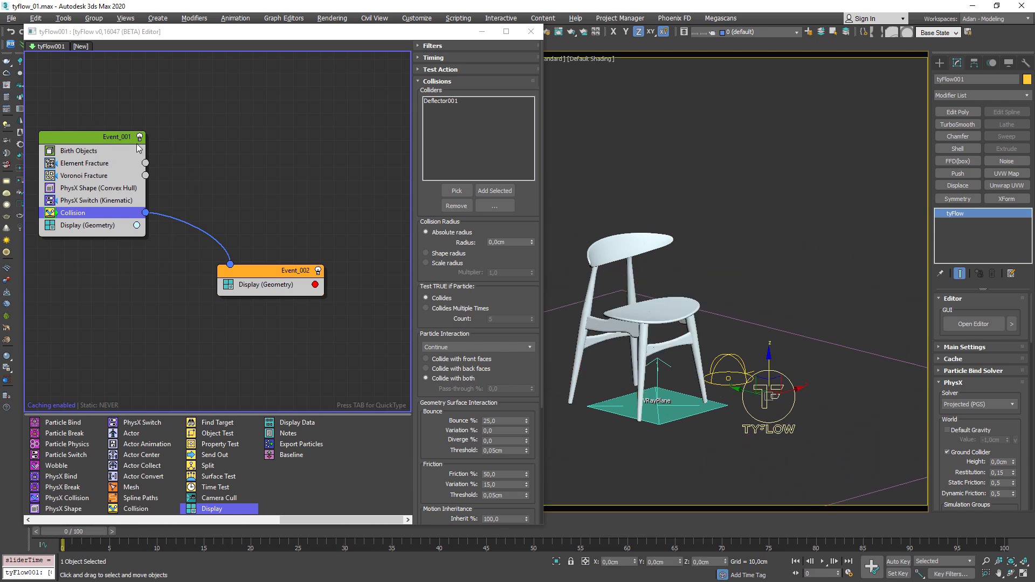
pyautogui.moveTo(83, 535); pyautogui.dragTo(294, 532)
pyautogui.moveTo(378, 523); pyautogui.dragTo(290, 531)
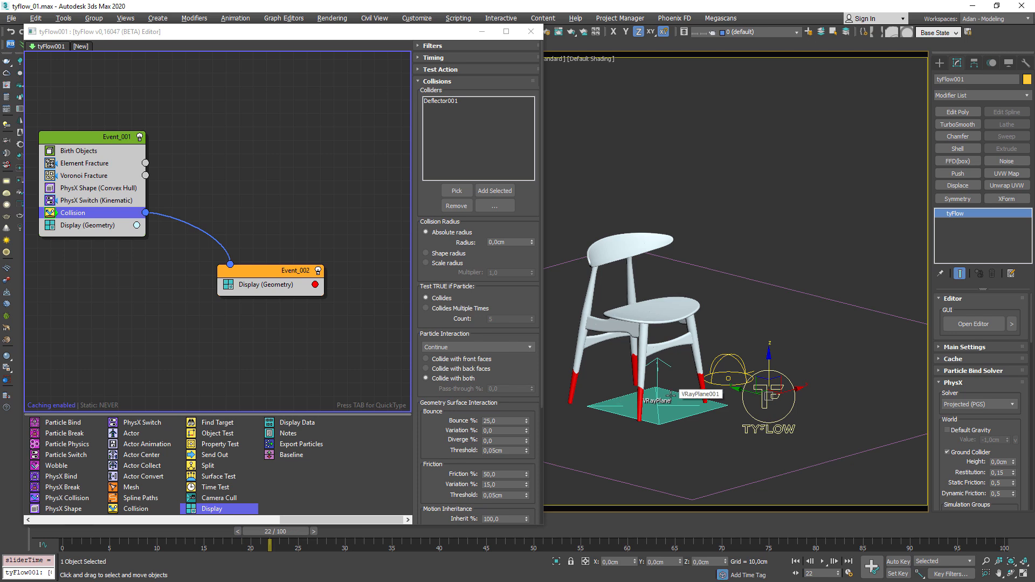
# Add a PhysX Switch operator above the Display in Event_002 and set it to Dynamic (Activate)
pyautogui.moveTo(328, 522); pyautogui.dragTo(286, 521)
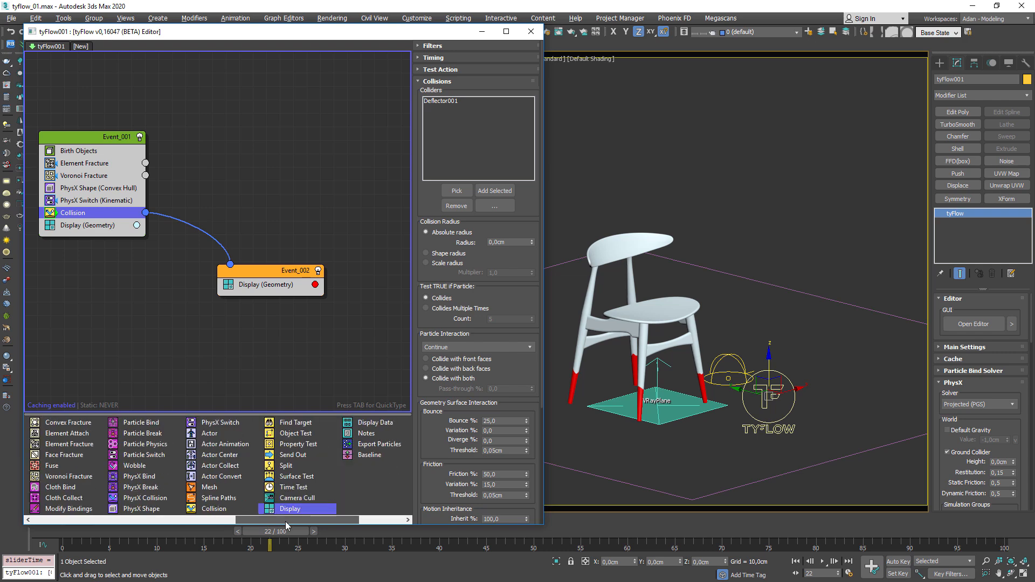
pyautogui.moveTo(128, 510); pyautogui.dragTo(132, 505)
pyautogui.moveTo(281, 291); pyautogui.dragTo(151, 512)
pyautogui.click(223, 425)
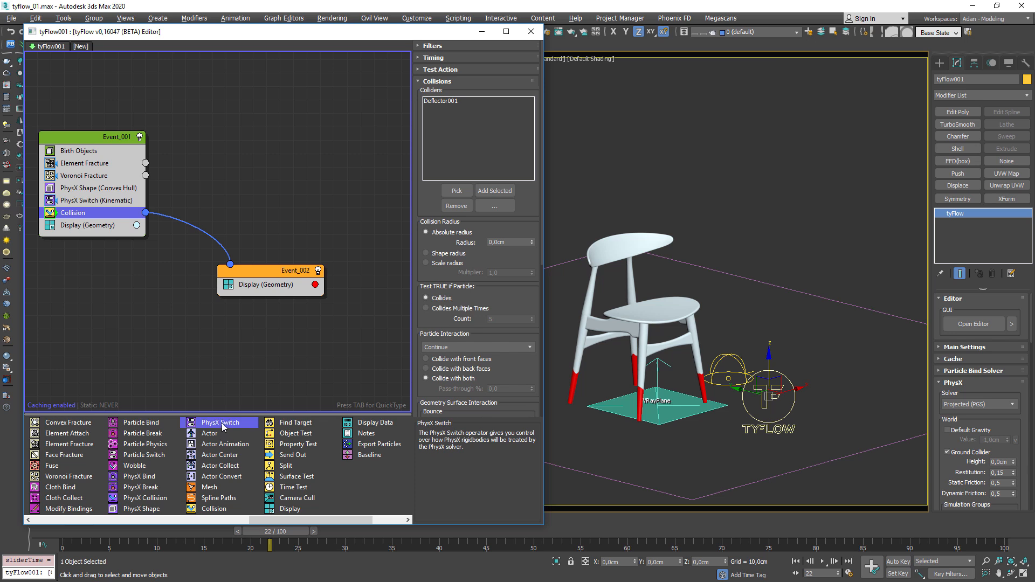
pyautogui.moveTo(254, 301); pyautogui.dragTo(261, 277)
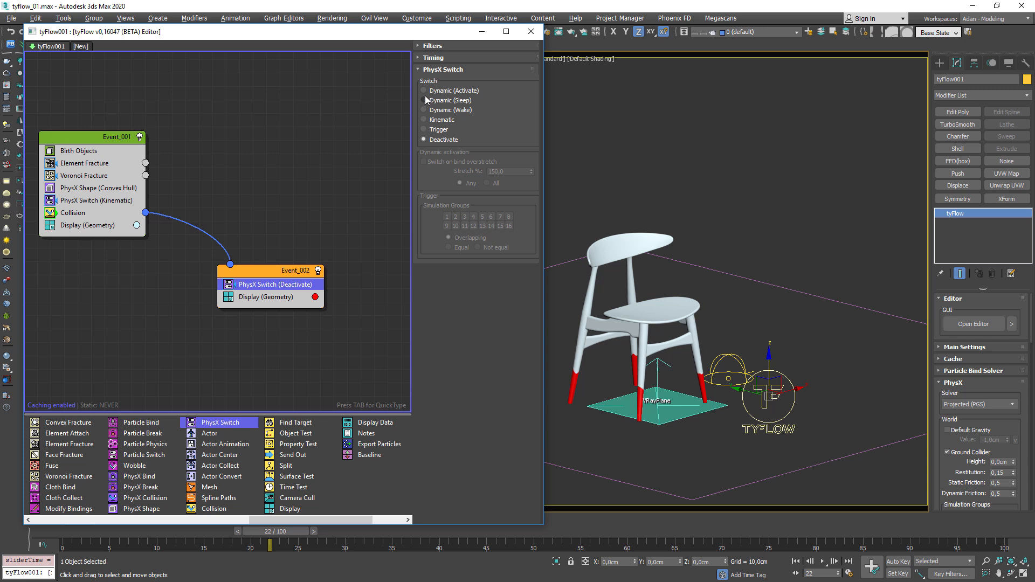
pyautogui.click(424, 90)
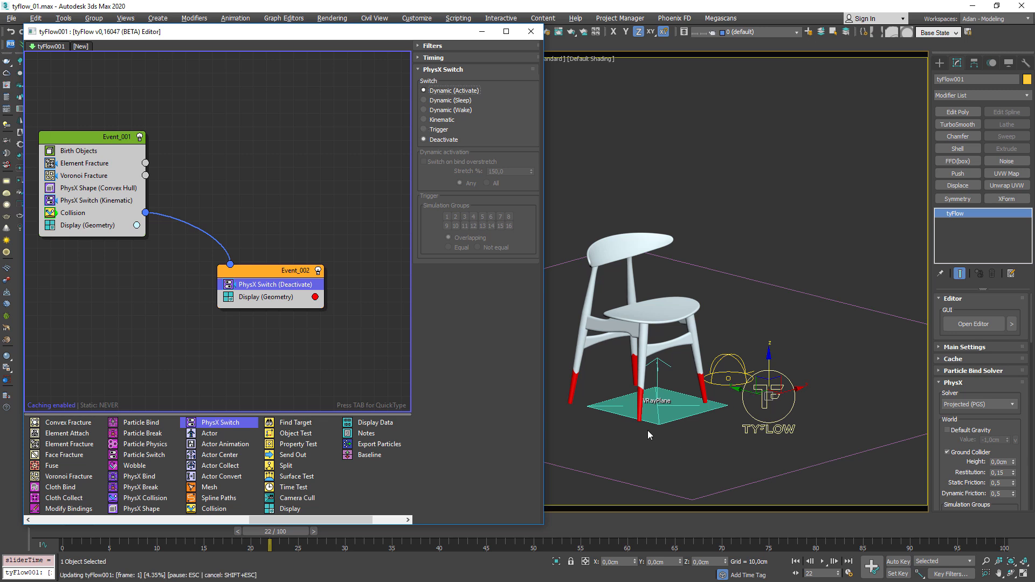
# Scrub to frame 51 and examine the released chair fragments up close
pyautogui.moveTo(654, 431); pyautogui.dragTo(692, 412, button='middle')
pyautogui.moveTo(294, 532); pyautogui.dragTo(558, 532)
pyautogui.scroll(5, 673, 355)
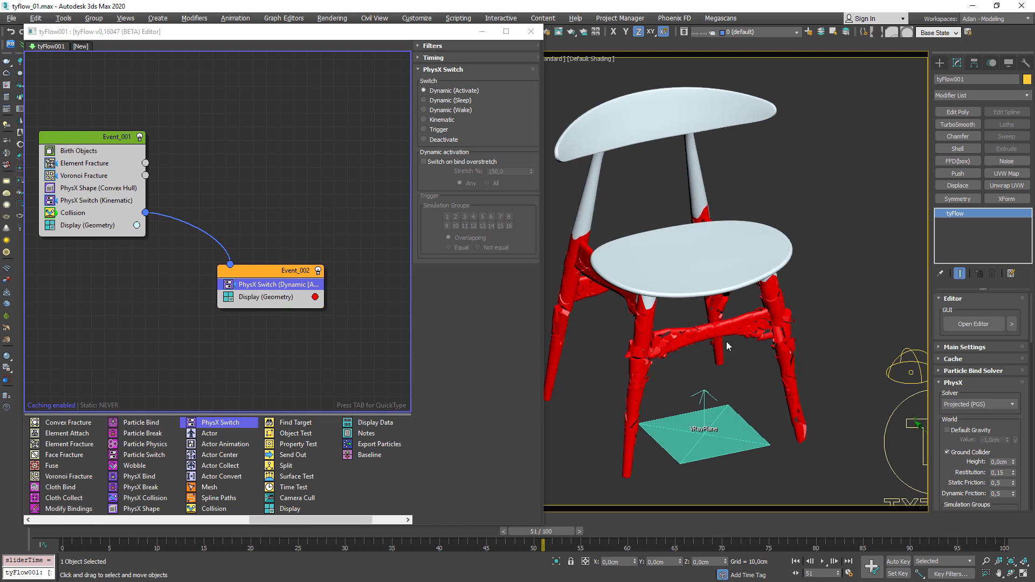
pyautogui.scroll(-5, 726, 341)
# Try the simulation with PhysX default gravity enabled, playing it from frame 0, and disable the gravity again
pyautogui.click(947, 430)
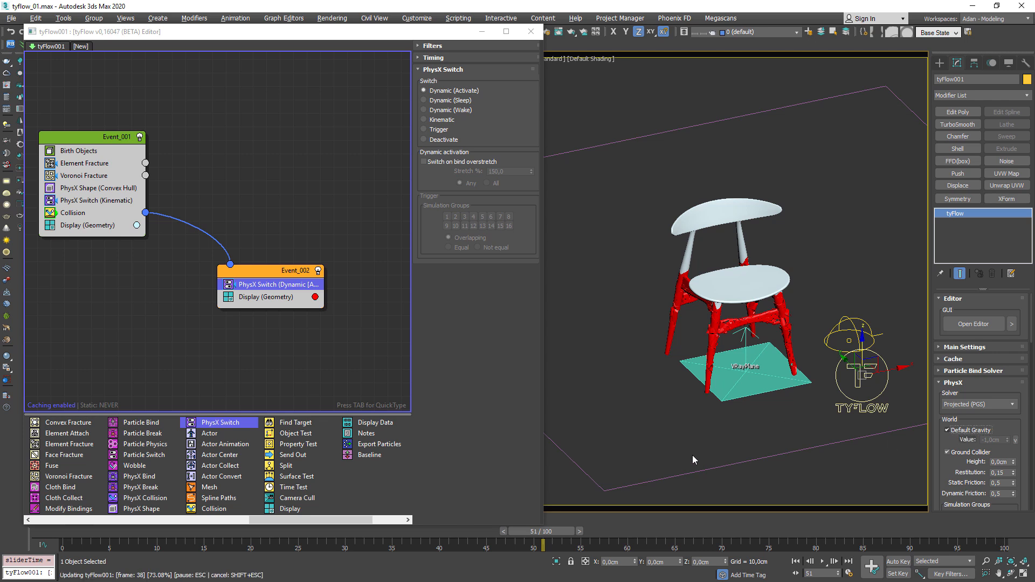
pyautogui.moveTo(529, 533); pyautogui.dragTo(61, 532)
pyautogui.click(821, 562)
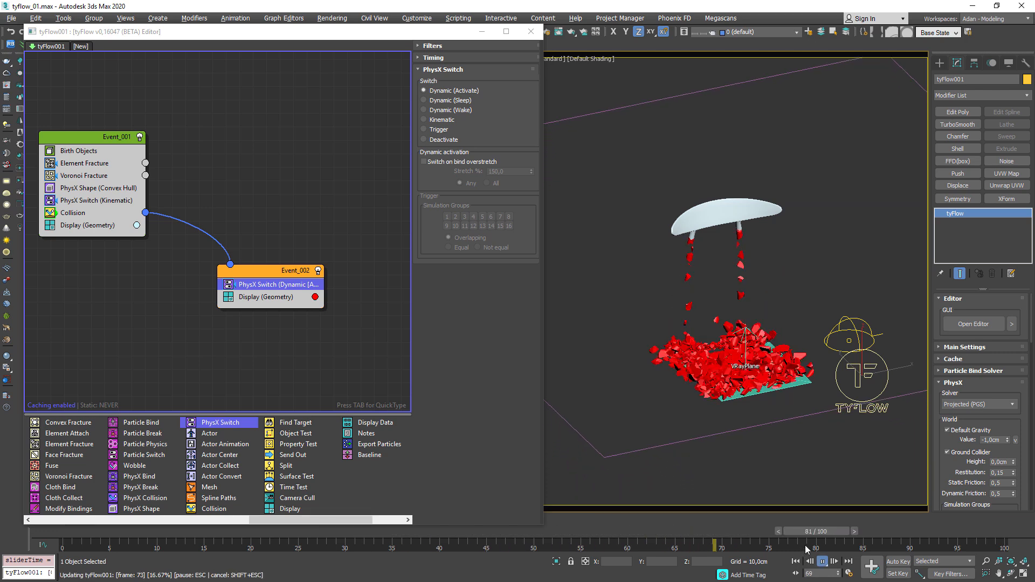
pyautogui.moveTo(749, 530); pyautogui.dragTo(53, 530)
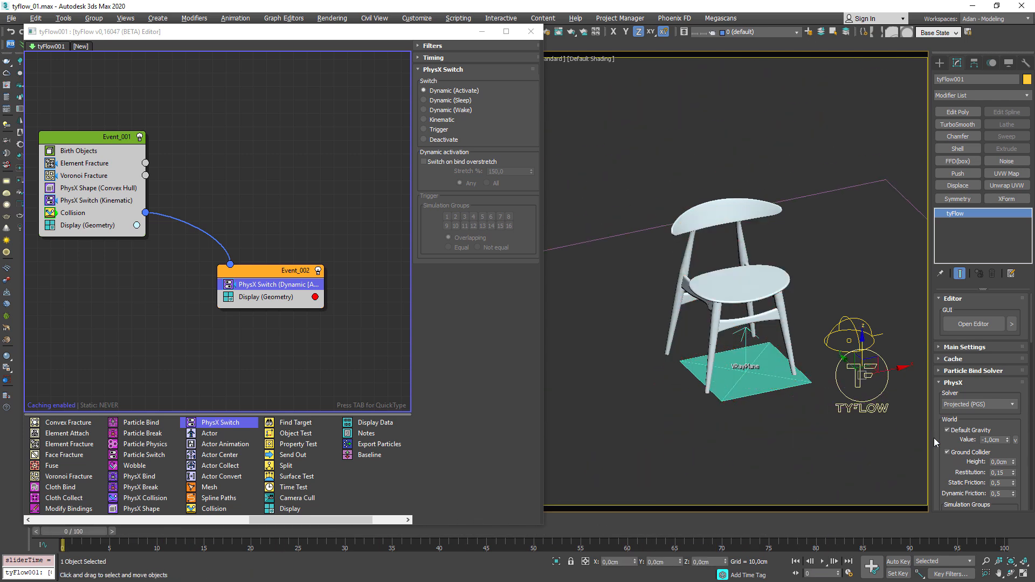
pyautogui.click(958, 432)
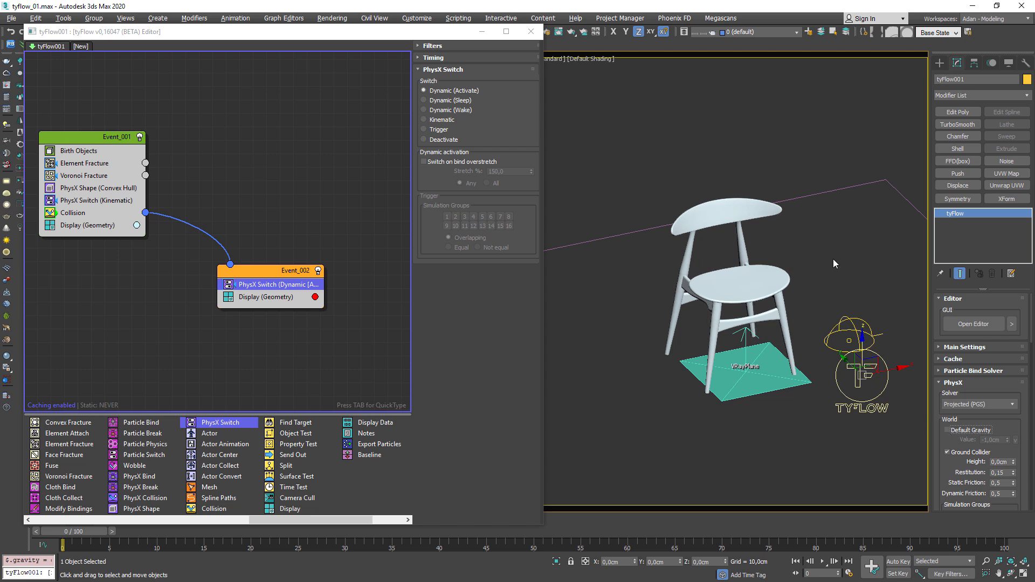
# Move Event_002 closer to Event_001 and insert a Speed operator between its PhysX Switch and Display operators
pyautogui.moveTo(290, 276); pyautogui.dragTo(262, 267)
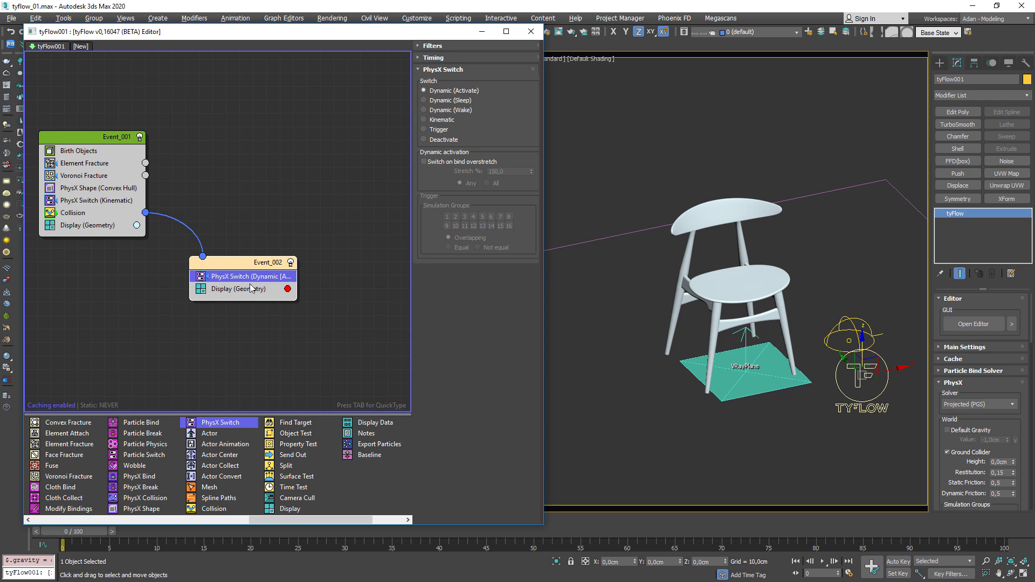
pyautogui.moveTo(310, 520); pyautogui.dragTo(75, 517)
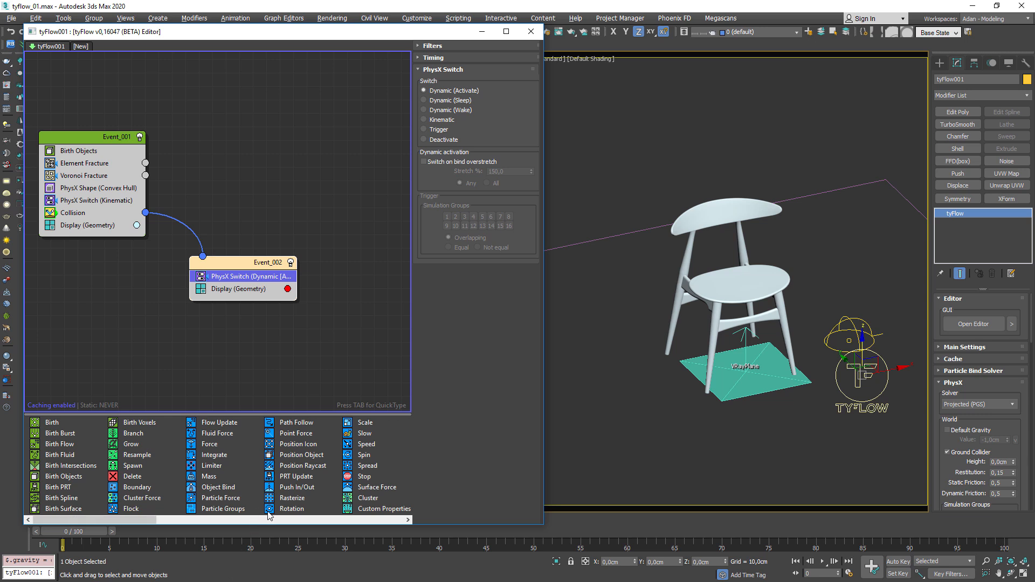
pyautogui.click(360, 447)
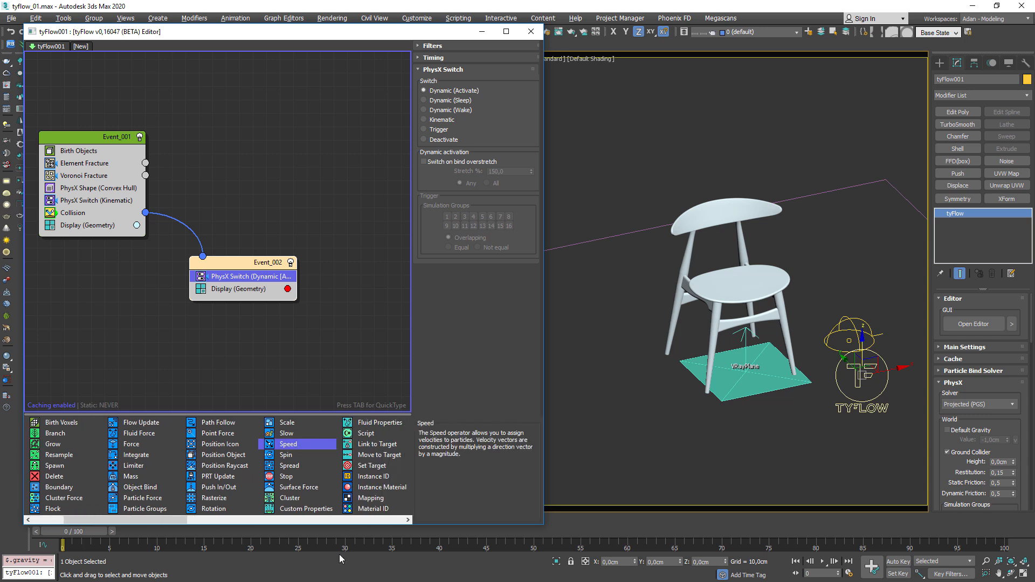
pyautogui.moveTo(289, 432); pyautogui.dragTo(236, 291)
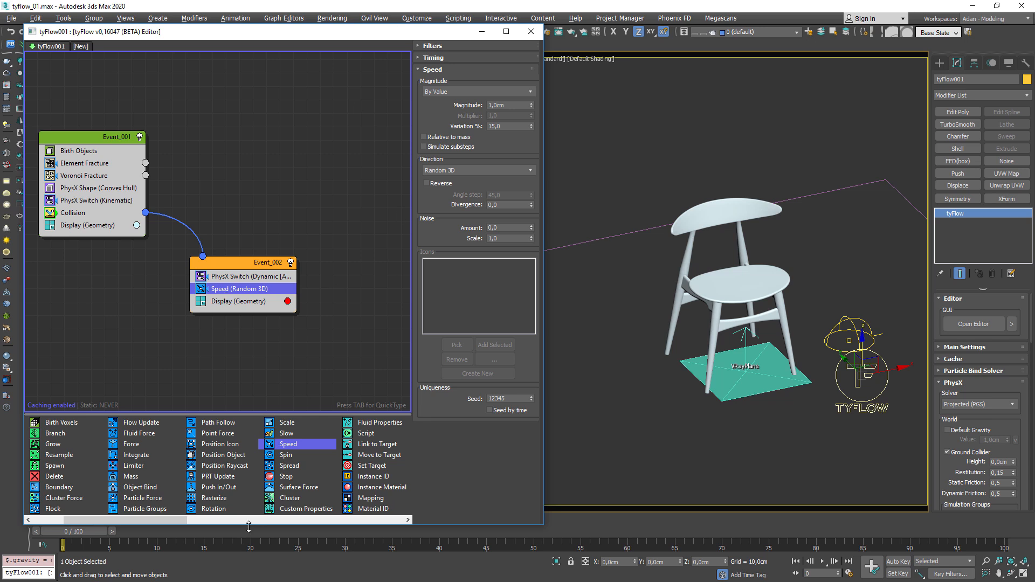
pyautogui.moveTo(248, 523); pyautogui.dragTo(247, 513)
# Move the Speed operator above the PhysX Switch in Event_002, checking the fragments at frames 52 and 30
pyautogui.moveTo(92, 532); pyautogui.dragTo(552, 508)
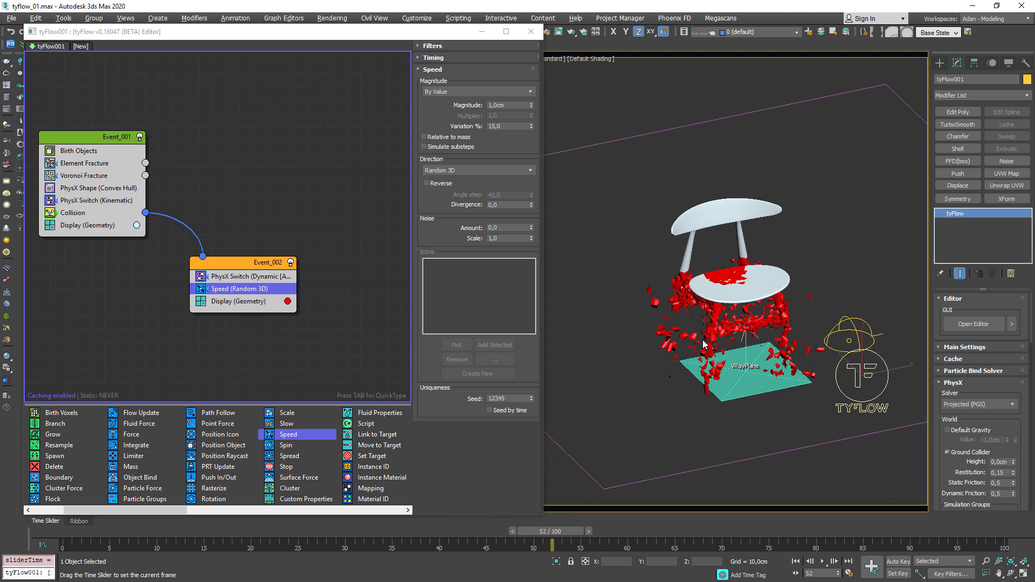
pyautogui.scroll(4, 791, 286)
pyautogui.moveTo(225, 289); pyautogui.dragTo(232, 273)
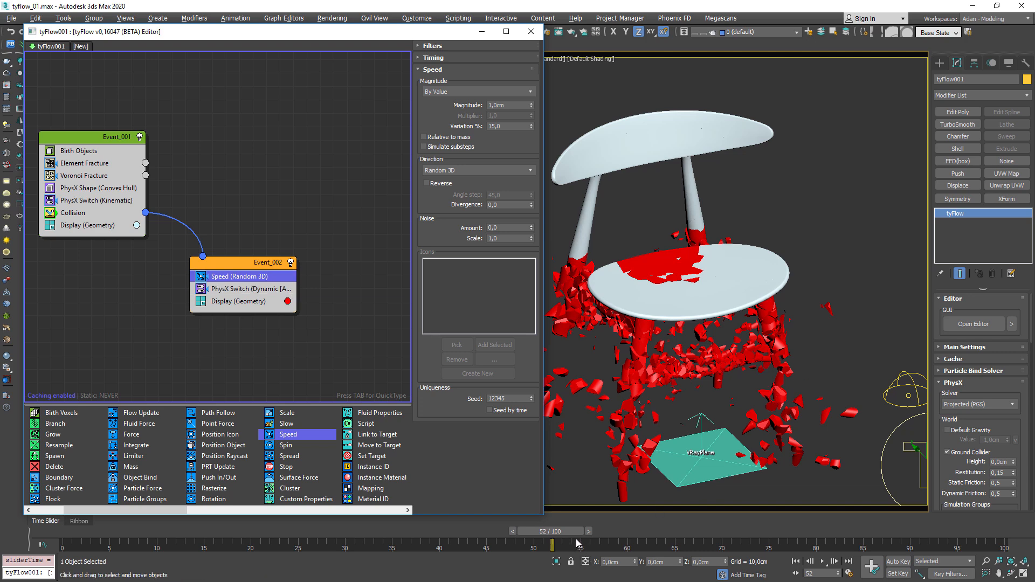
pyautogui.moveTo(574, 530); pyautogui.dragTo(370, 523)
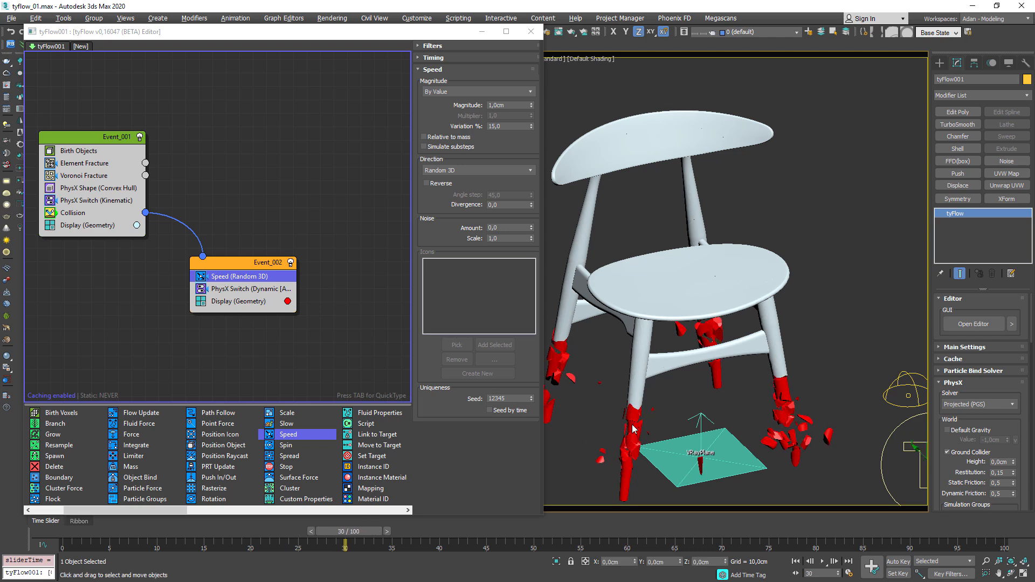
pyautogui.scroll(-5, 638, 432)
# Reverse the deflector's animation by swapping its keyframes at frames 0 and 100
pyautogui.click(801, 271)
pyautogui.keyDown('alt'); pyautogui.moveTo(737, 431); pyautogui.dragTo(729, 396, button='middle'); pyautogui.keyUp('alt')
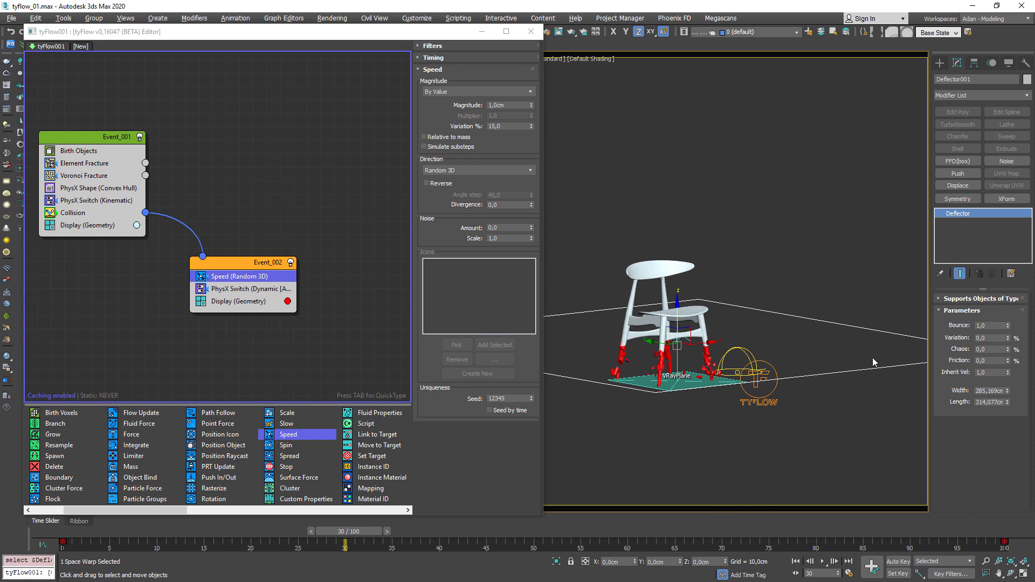
pyautogui.click(1005, 542)
pyautogui.moveTo(1005, 541); pyautogui.dragTo(920, 538)
pyautogui.moveTo(167, 538); pyautogui.dragTo(101, 543)
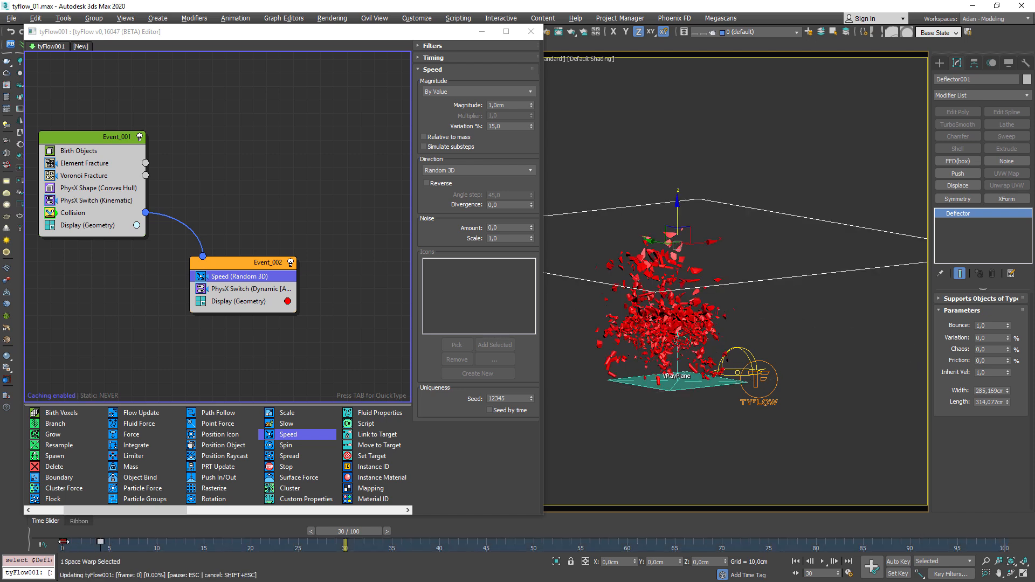
pyautogui.click(63, 542)
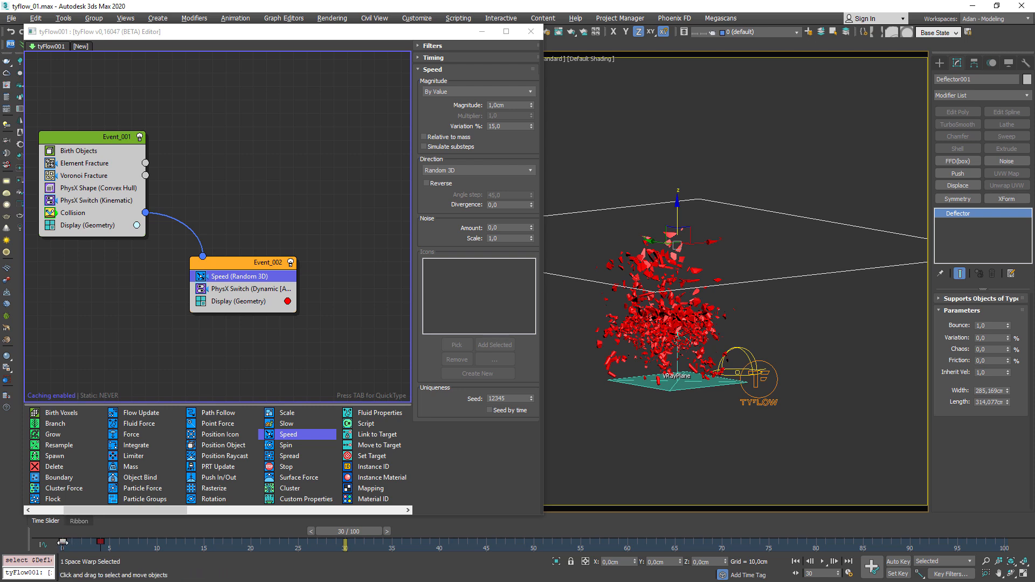
pyautogui.moveTo(63, 542); pyautogui.dragTo(1007, 547)
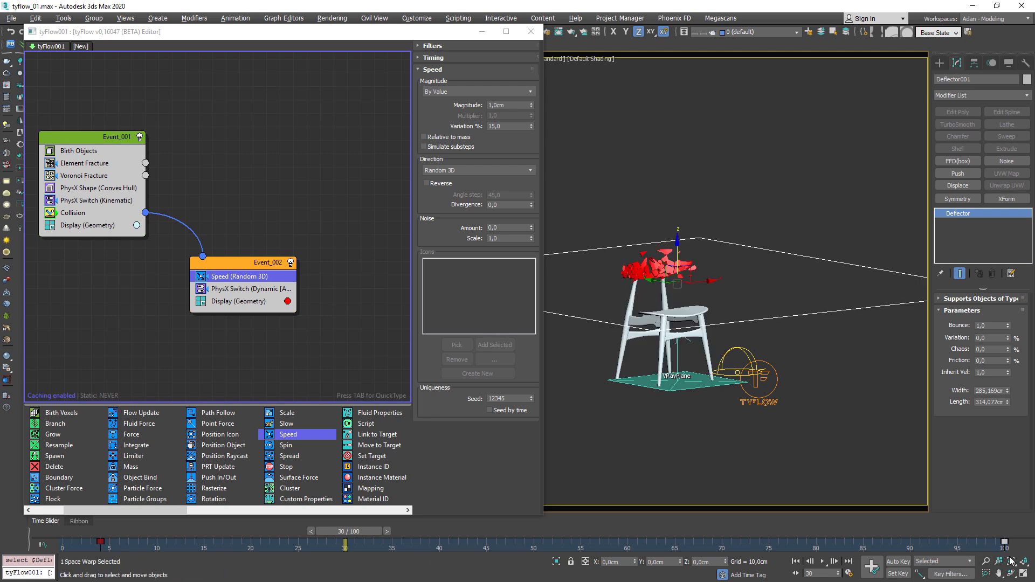
pyautogui.moveTo(107, 542); pyautogui.dragTo(70, 546)
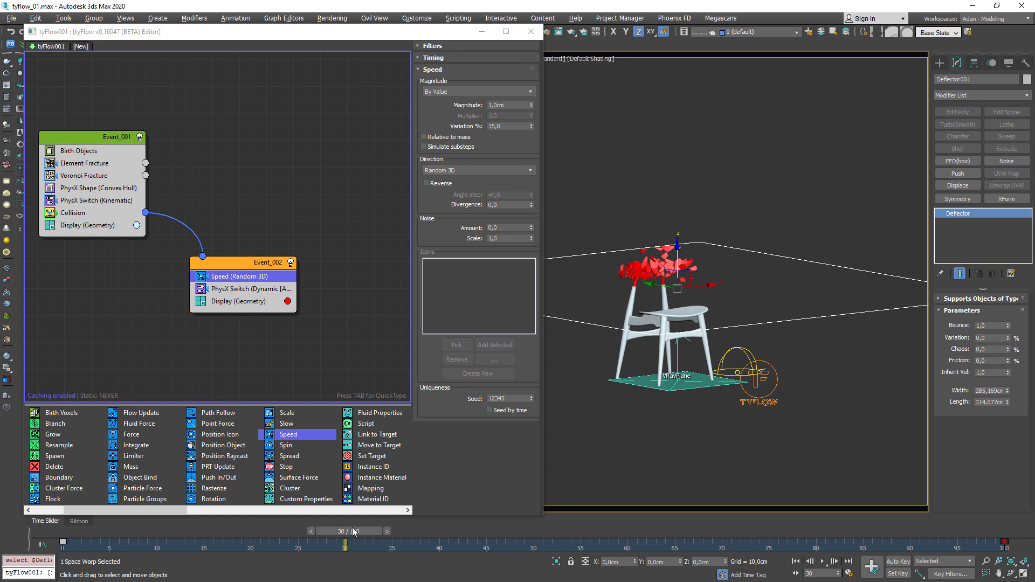
# Play the simulation from frame 0, stop it near the end and inspect the scattered fragments
pyautogui.moveTo(352, 527); pyautogui.dragTo(49, 529)
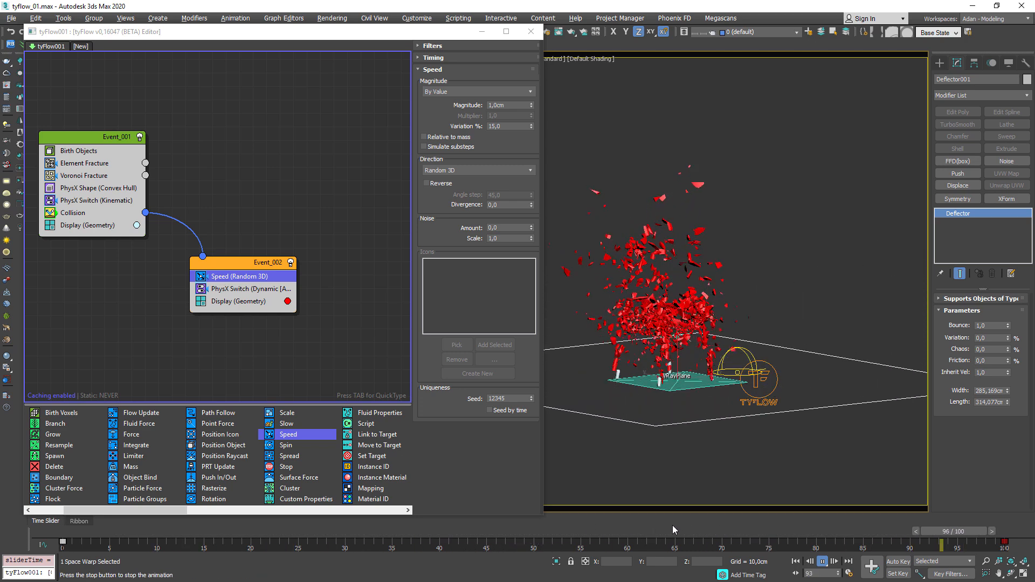
pyautogui.click(822, 561)
pyautogui.keyDown('alt'); pyautogui.moveTo(757, 420); pyautogui.dragTo(720, 353, button='middle'); pyautogui.keyUp('alt')
pyautogui.scroll(4, 722, 358)
# Set the Voronoi Fracture's points to 150 and check the larger chair fragmentation at frames 39 and 29
pyautogui.click(84, 176)
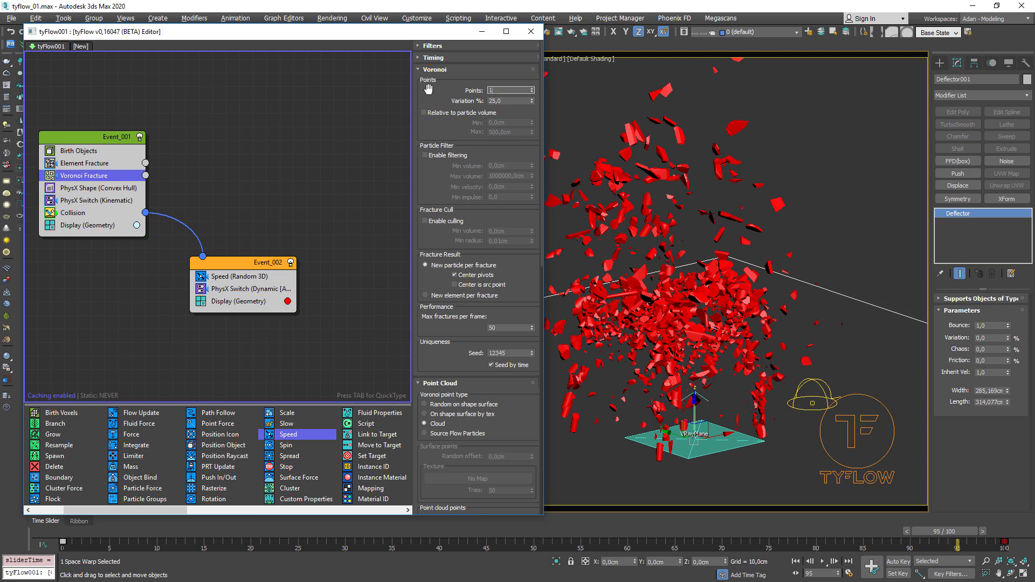
pyautogui.press('Return')
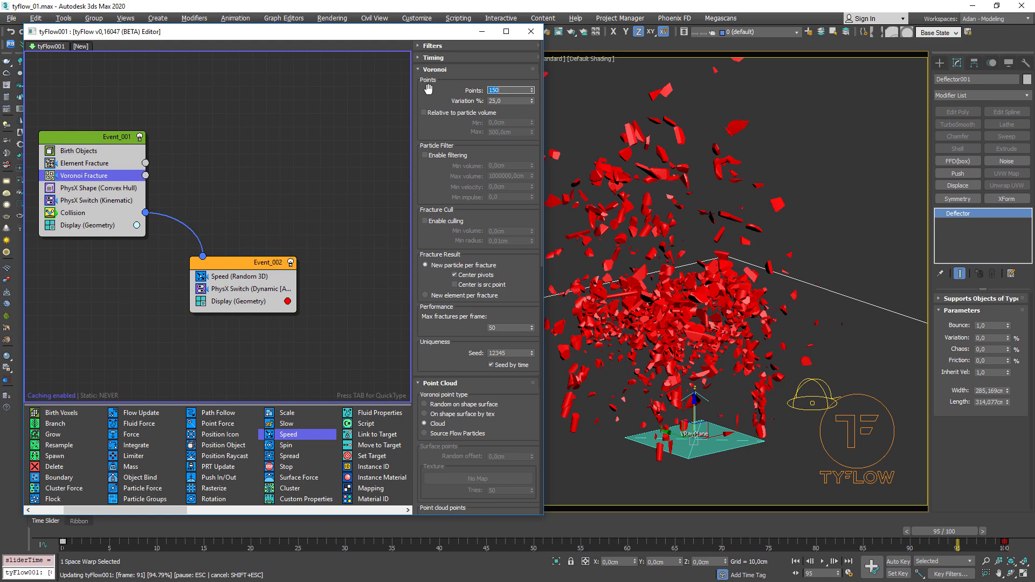
pyautogui.keyDown('alt'); pyautogui.moveTo(675, 306); pyautogui.dragTo(642, 540, button='middle'); pyautogui.keyUp('alt')
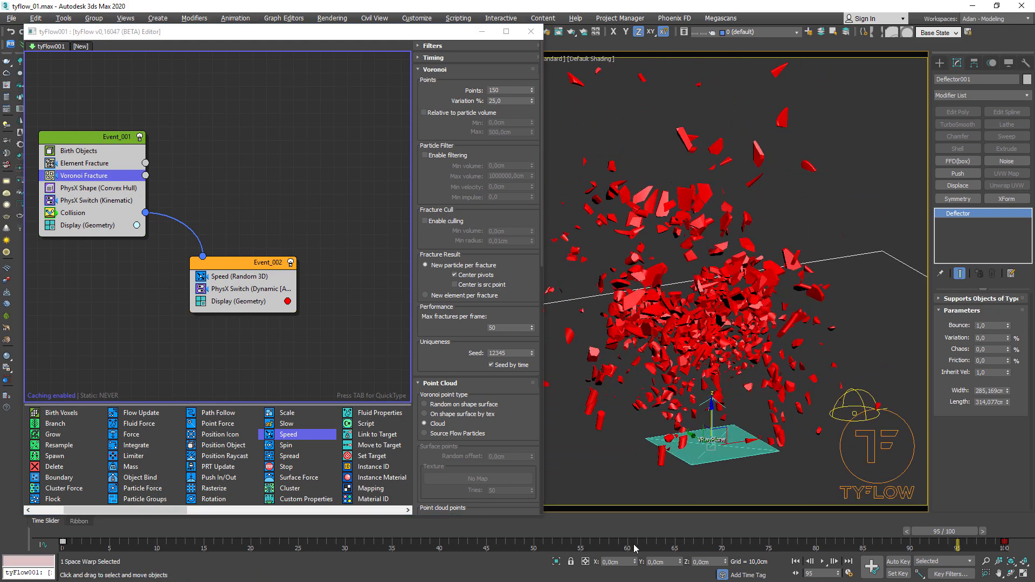
pyautogui.moveTo(393, 528); pyautogui.dragTo(448, 528)
pyautogui.keyDown('alt'); pyautogui.moveTo(681, 338); pyautogui.dragTo(719, 376, button='middle'); pyautogui.keyUp('alt')
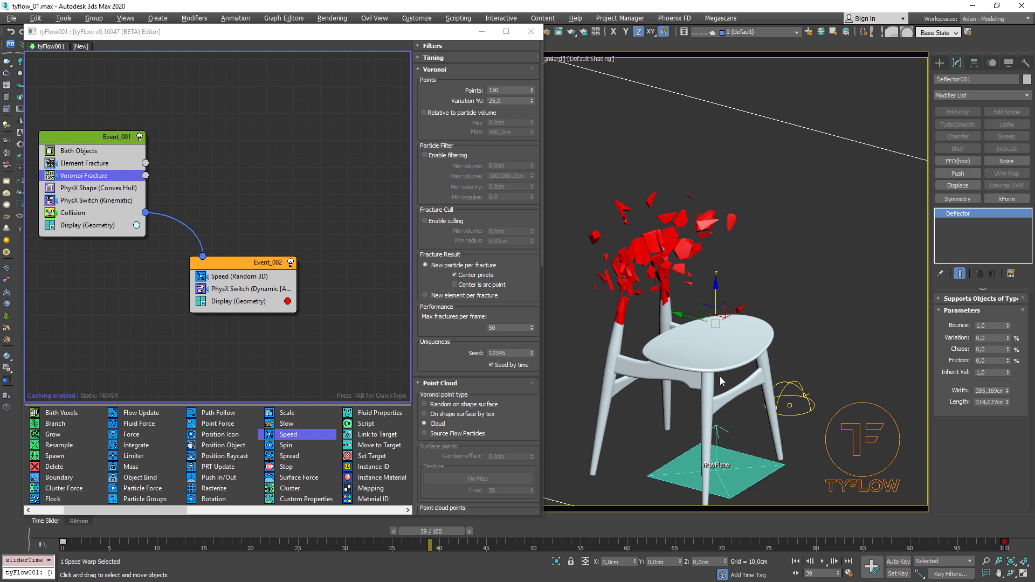
pyautogui.moveTo(443, 537); pyautogui.dragTo(356, 561)
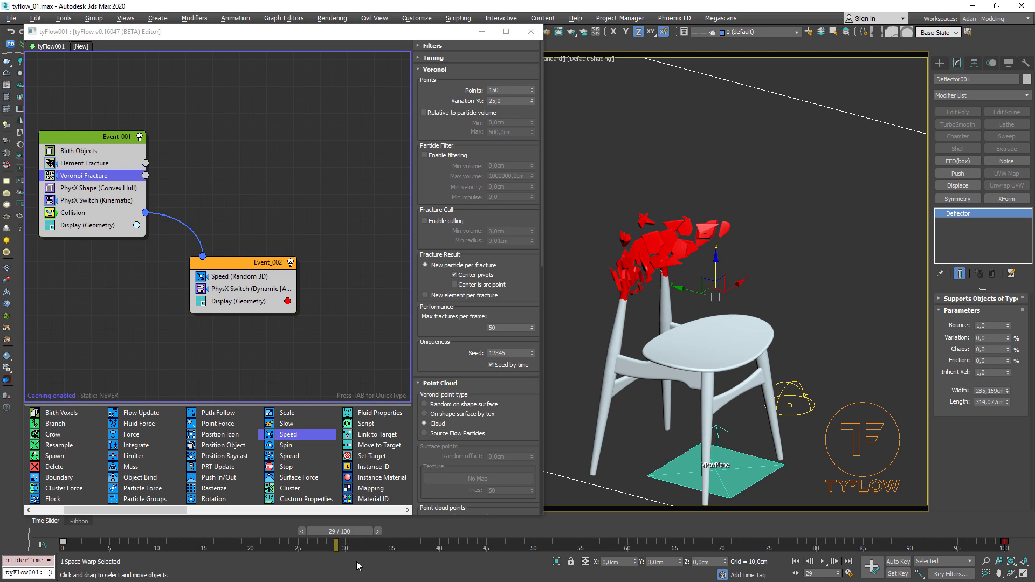
# Add a Spin operator between Speed and PhysX Switch in Event_002 and check the fragments at frame 53
pyautogui.click(287, 445)
pyautogui.moveTo(238, 327); pyautogui.dragTo(240, 289)
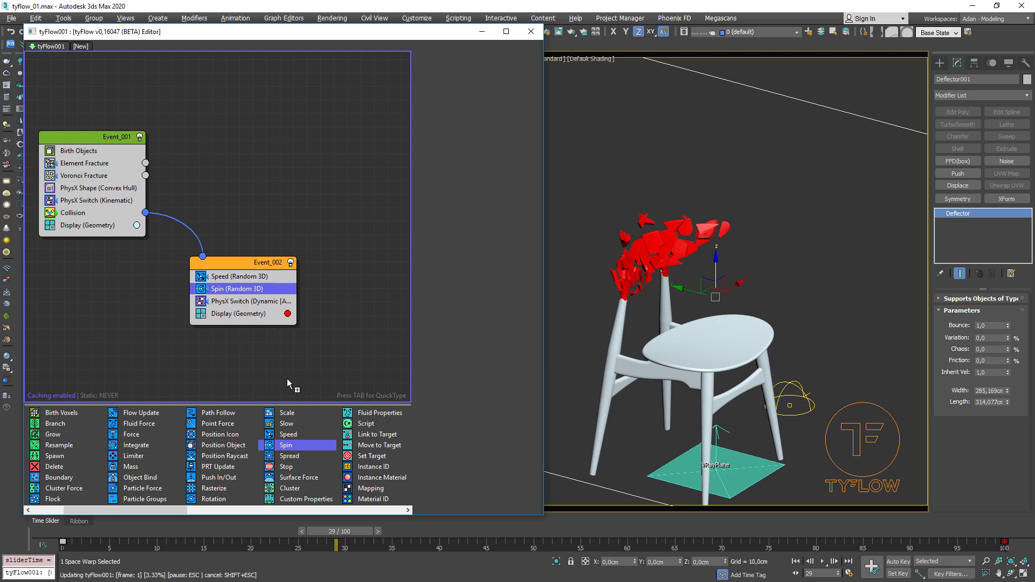
pyautogui.moveTo(344, 532); pyautogui.dragTo(561, 532)
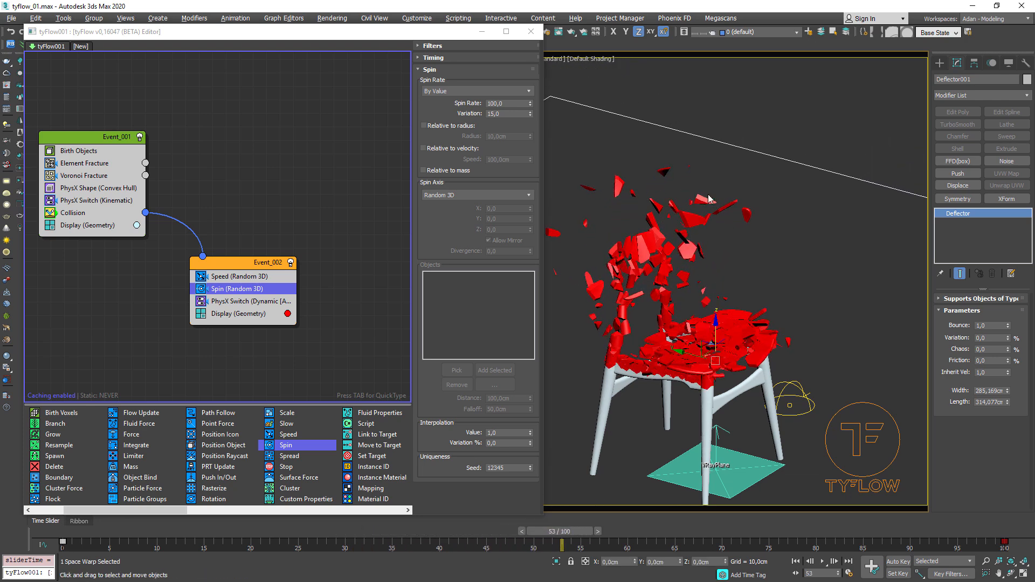
# Inspect the spinning fragments up close and from a distance at frames 91, 48 and 56
pyautogui.scroll(5, 708, 196)
pyautogui.keyDown('alt'); pyautogui.moveTo(714, 228); pyautogui.dragTo(851, 337, button='middle'); pyautogui.keyUp('alt')
pyautogui.moveTo(565, 533); pyautogui.dragTo(906, 527)
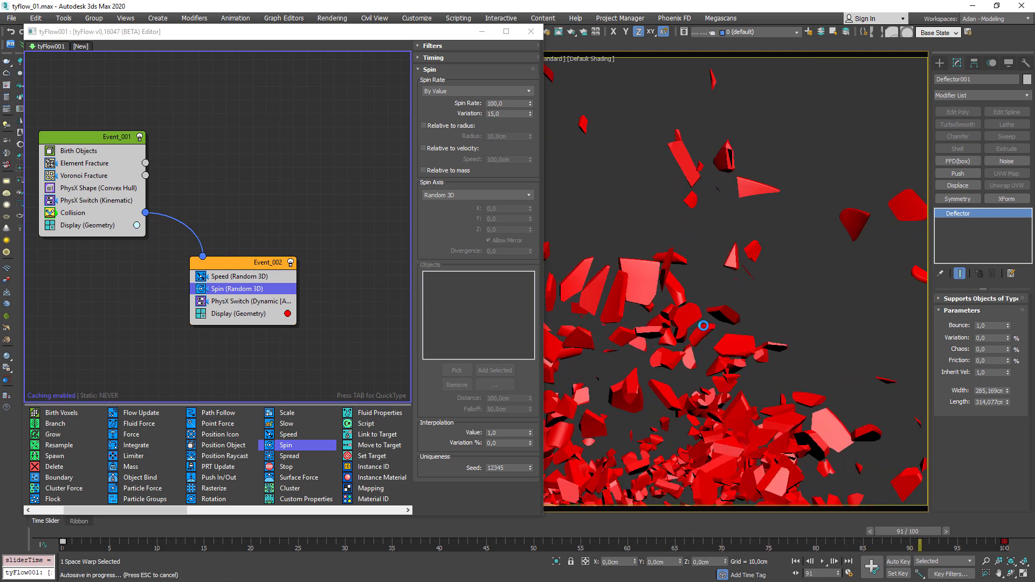
pyautogui.scroll(-5, 707, 374)
pyautogui.keyDown('alt'); pyautogui.moveTo(707, 375); pyautogui.dragTo(662, 395, button='middle'); pyautogui.keyUp('alt')
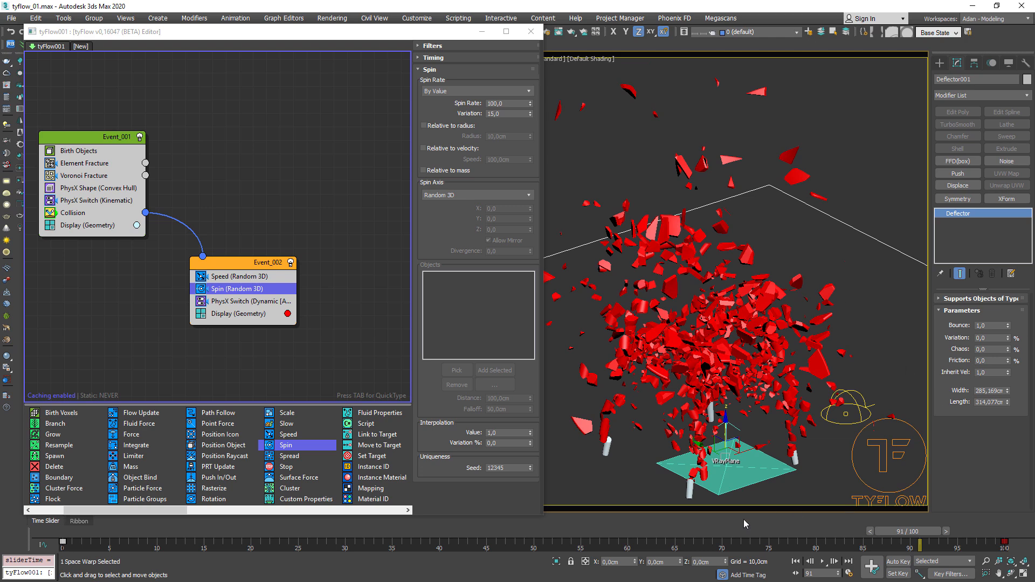
pyautogui.moveTo(921, 531); pyautogui.dragTo(518, 519)
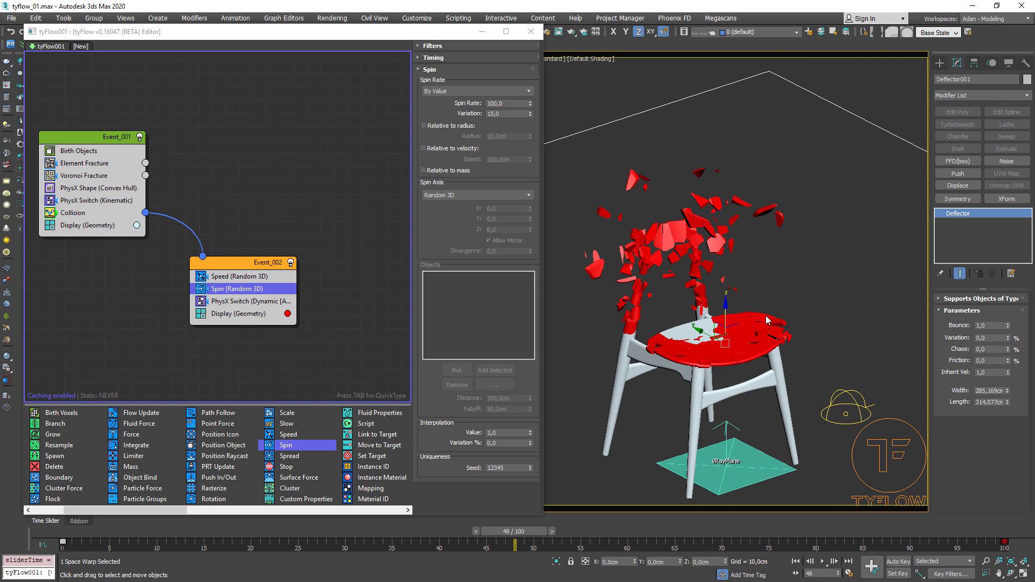
pyautogui.moveTo(509, 532); pyautogui.dragTo(588, 532)
pyautogui.moveTo(744, 407)
pyautogui.mouseDown(button='middle')
pyautogui.moveTo(746, 369)
pyautogui.moveTo(668, 398)
pyautogui.moveTo(741, 400)
pyautogui.mouseUp(button='middle')
pyautogui.scroll(-5, 729, 298)
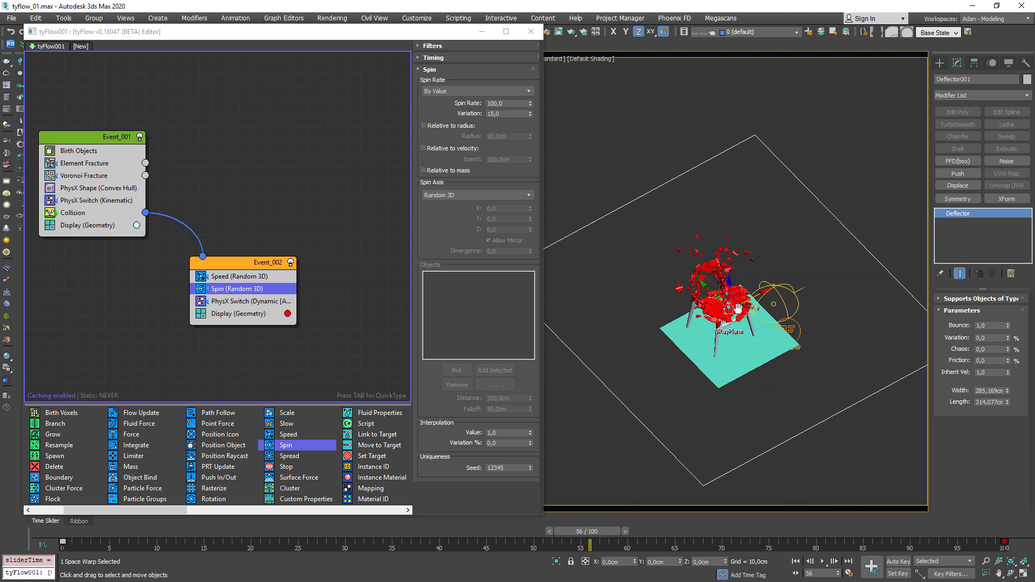
pyautogui.moveTo(729, 301); pyautogui.dragTo(727, 331, button='middle')
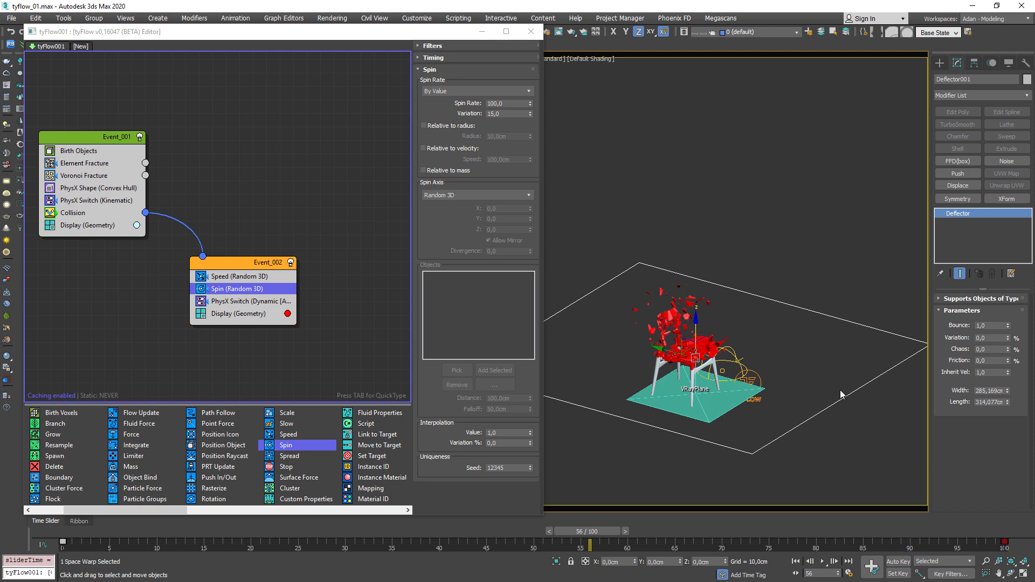
# Tilt the deflector diagonally at frame 56 and shift it along its local Z axis
pyautogui.moveTo(813, 427); pyautogui.dragTo(779, 412, button='middle')
pyautogui.press('e')
pyautogui.moveTo(692, 331); pyautogui.dragTo(683, 317)
pyautogui.keyDown('alt'); pyautogui.moveTo(709, 359); pyautogui.dragTo(695, 337, button='middle'); pyautogui.keyUp('alt')
pyautogui.moveTo(695, 336); pyautogui.dragTo(689, 324)
pyautogui.keyDown('alt'); pyautogui.moveTo(692, 362); pyautogui.dragTo(728, 345, button='middle'); pyautogui.keyUp('alt')
pyautogui.press('w')
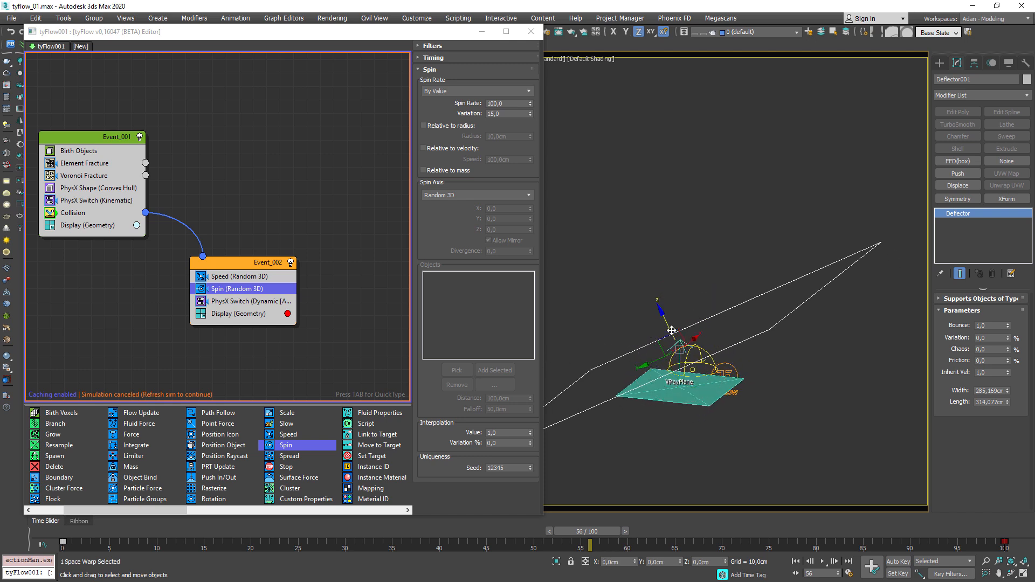
pyautogui.moveTo(665, 324); pyautogui.dragTo(662, 317)
pyautogui.keyDown('alt'); pyautogui.moveTo(668, 342); pyautogui.dragTo(650, 337, button='middle'); pyautogui.keyUp('alt')
# Rotate the deflector further at frame 0 and check its tilted path between frames 0 and 100
pyautogui.moveTo(599, 531); pyautogui.dragTo(76, 539)
pyautogui.keyDown('alt'); pyautogui.moveTo(895, 380); pyautogui.dragTo(840, 412, button='middle'); pyautogui.keyUp('alt')
pyautogui.press('e')
pyautogui.moveTo(711, 266); pyautogui.dragTo(702, 238)
pyautogui.moveTo(719, 341)
pyautogui.keyDown('alt'); pyautogui.mouseDown(button='middle')
pyautogui.moveTo(847, 316)
pyautogui.moveTo(725, 341)
pyautogui.mouseUp(button='middle'); pyautogui.keyUp('alt')
pyautogui.moveTo(71, 531); pyautogui.dragTo(995, 544)
pyautogui.keyDown('alt'); pyautogui.moveTo(725, 469); pyautogui.dragTo(677, 475, button='middle'); pyautogui.keyUp('alt')
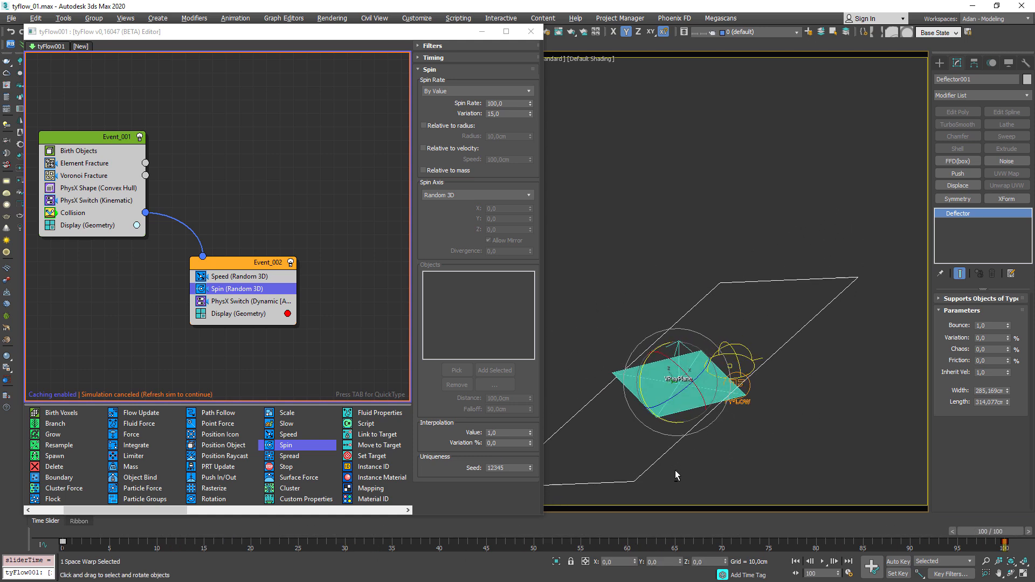
pyautogui.moveTo(906, 535); pyautogui.dragTo(37, 532)
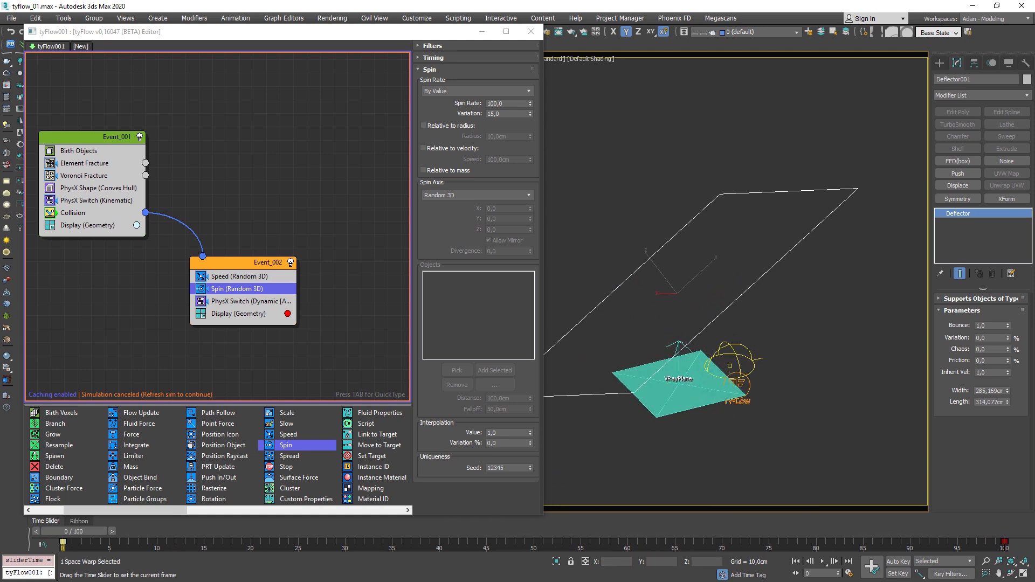
# Refresh the canceled tyFlow simulation and raise the deflector along its local Z axis above the chair at frame 0
pyautogui.click(149, 397)
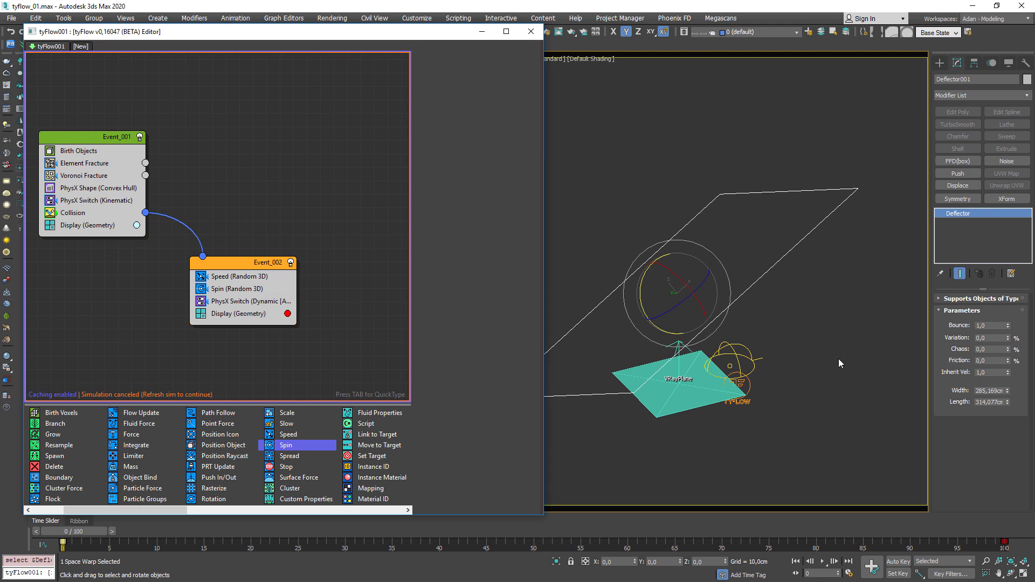
pyautogui.rightClick(274, 345)
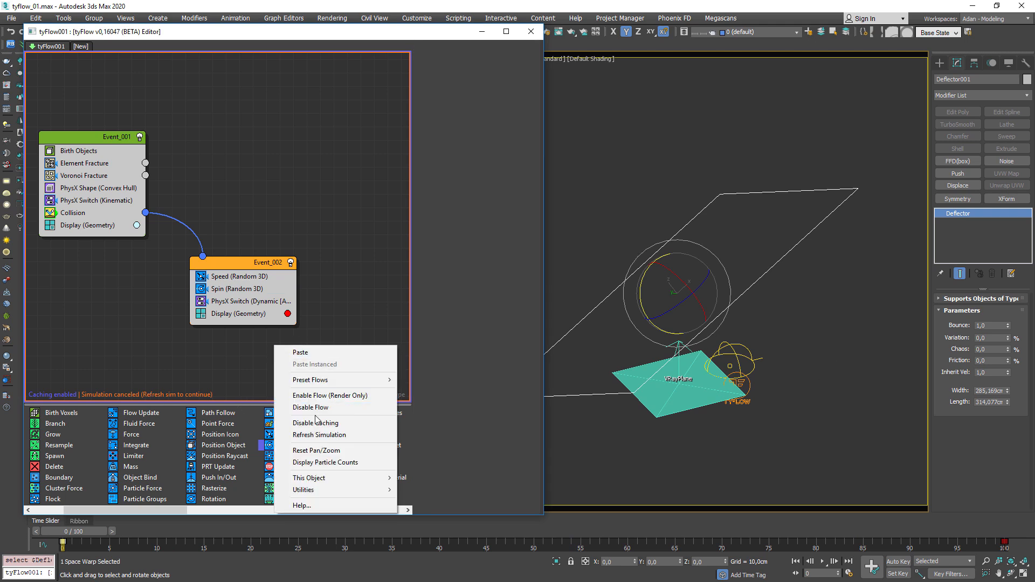
pyautogui.click(319, 435)
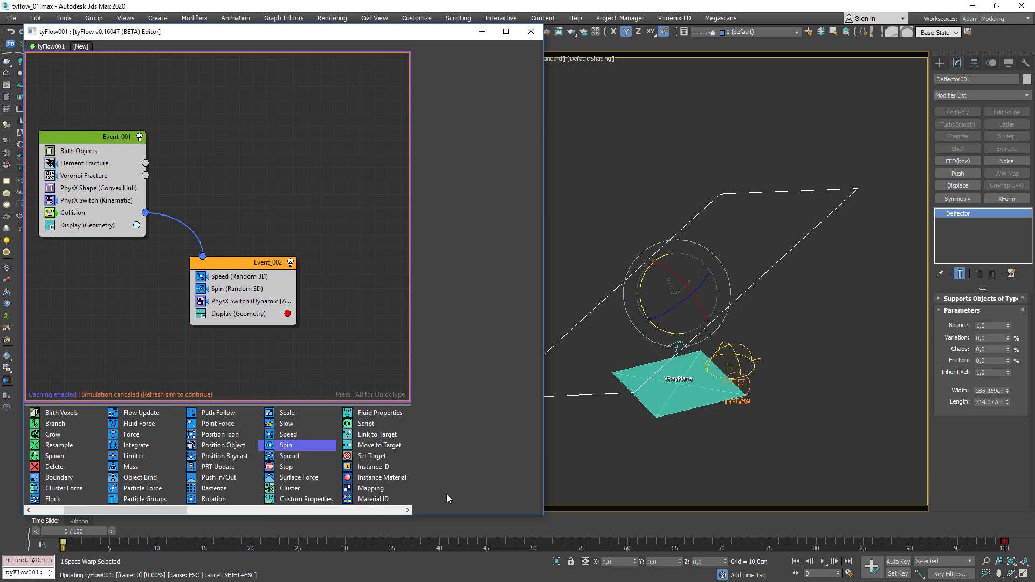
pyautogui.moveTo(76, 533); pyautogui.dragTo(45, 531)
pyautogui.keyDown('alt'); pyautogui.moveTo(824, 373); pyautogui.dragTo(800, 371, button='middle'); pyautogui.keyUp('alt')
pyautogui.press('w')
pyautogui.moveTo(659, 262); pyautogui.dragTo(645, 237)
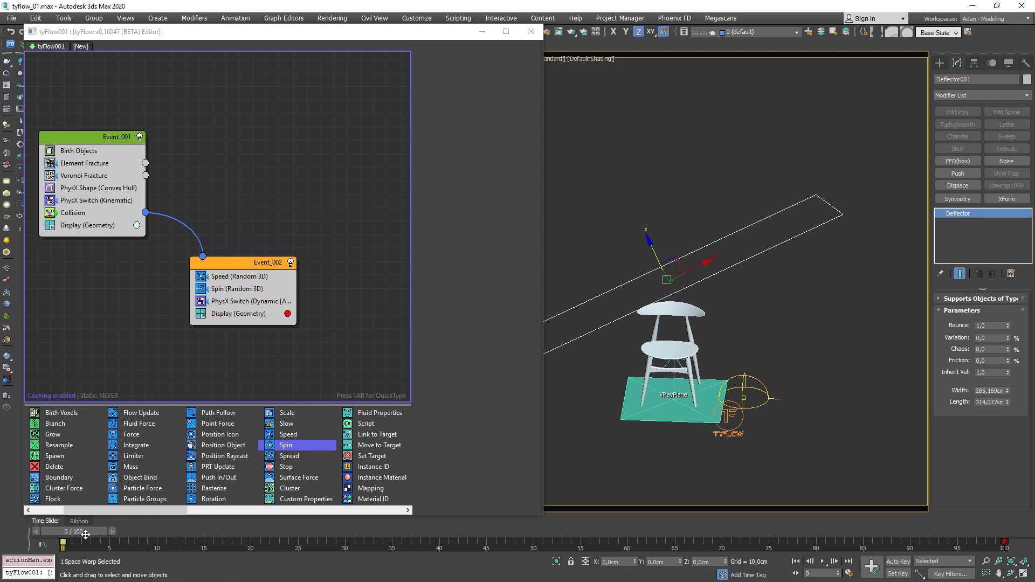
# Turn on Auto Key at frame 100 and move the deflector down along its local Z axis
pyautogui.moveTo(81, 531); pyautogui.dragTo(1033, 512)
pyautogui.keyDown('alt'); pyautogui.moveTo(741, 453); pyautogui.dragTo(774, 422, button='middle'); pyautogui.keyUp('alt')
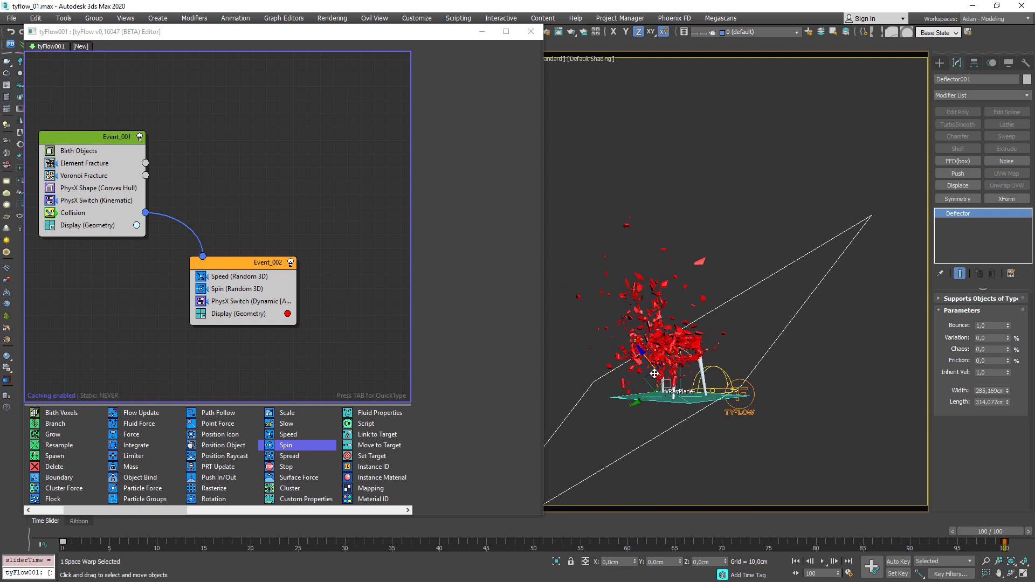
pyautogui.press('n')
pyautogui.moveTo(646, 356); pyautogui.dragTo(660, 371)
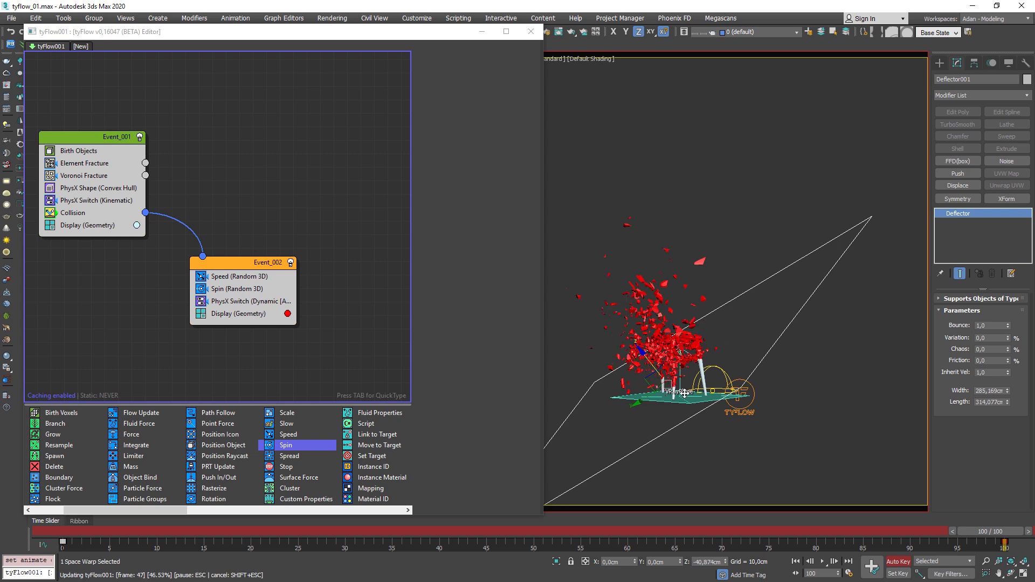
pyautogui.press('Escape')
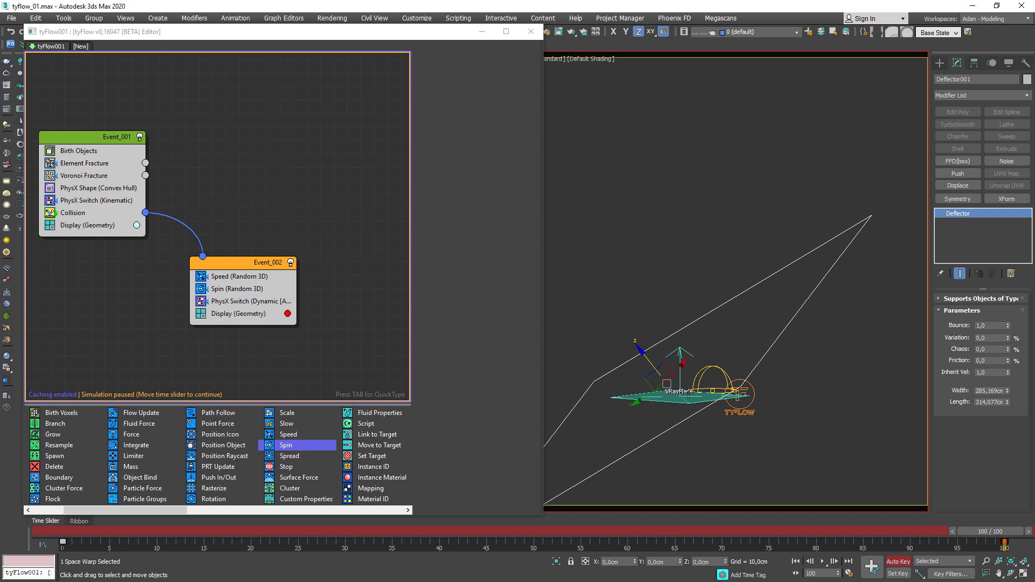
# Check the breakup at frame 77 and lower the deflector further along its local Z axis at frame 100
pyautogui.keyDown('alt'); pyautogui.moveTo(840, 398); pyautogui.dragTo(808, 416, button='middle'); pyautogui.keyUp('alt')
pyautogui.moveTo(990, 531); pyautogui.dragTo(899, 529)
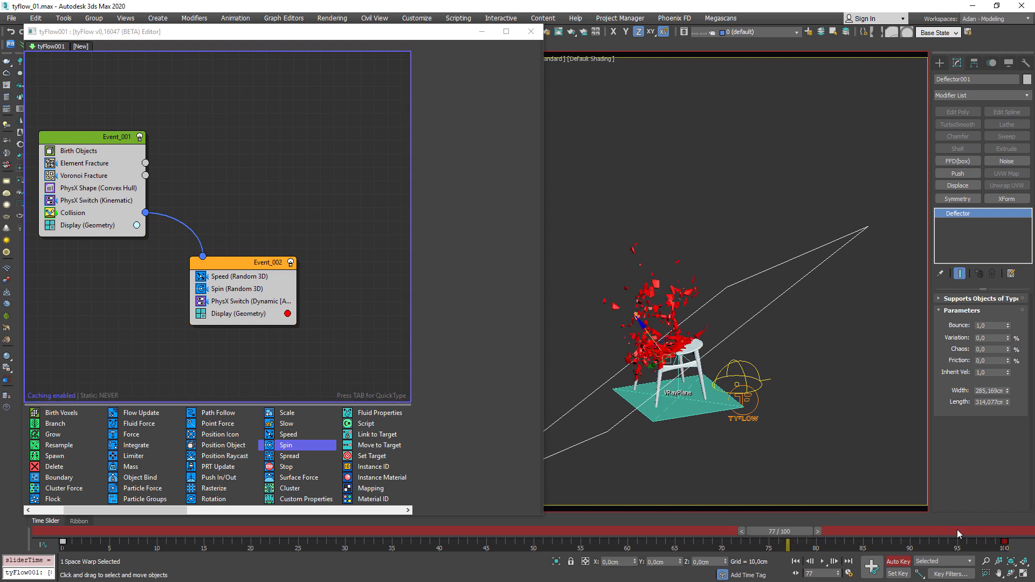
pyautogui.moveTo(823, 532); pyautogui.dragTo(1005, 541)
pyautogui.moveTo(766, 429)
pyautogui.mouseDown(button='middle')
pyautogui.moveTo(760, 409)
pyautogui.moveTo(771, 414)
pyautogui.mouseUp(button='middle')
pyautogui.moveTo(641, 336); pyautogui.dragTo(703, 380)
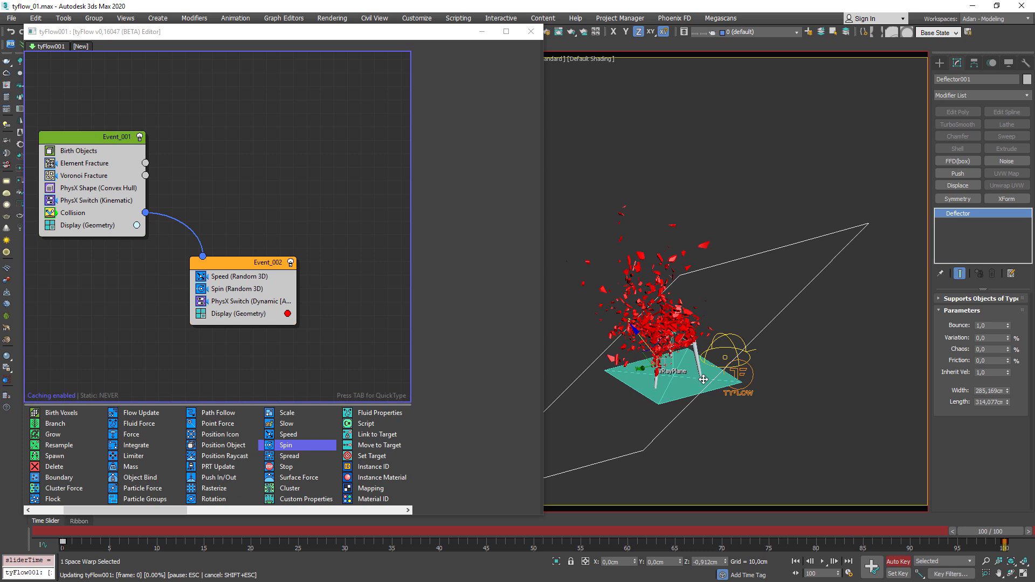
pyautogui.press('Escape')
pyautogui.moveTo(639, 336); pyautogui.dragTo(659, 359)
pyautogui.moveTo(990, 531); pyautogui.dragTo(949, 536)
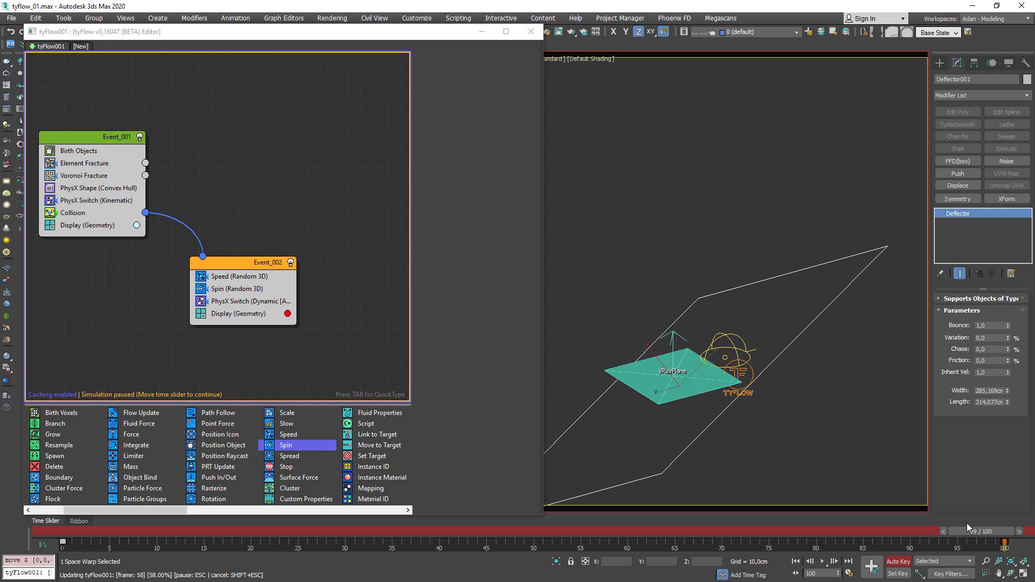
pyautogui.moveTo(1003, 537)
pyautogui.mouseDown()
pyautogui.moveTo(972, 535)
pyautogui.moveTo(1019, 534)
pyautogui.mouseUp()
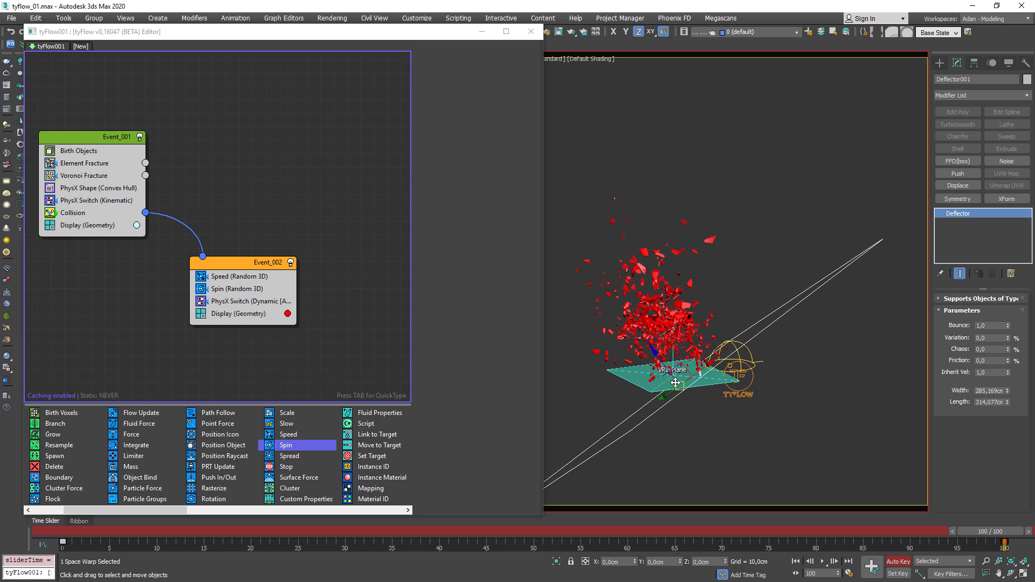
# Lower the deflector's frame 100 position a little more along its local Z axis and turn off Auto Key
pyautogui.keyDown('alt'); pyautogui.moveTo(674, 382); pyautogui.dragTo(695, 388, button='middle'); pyautogui.keyUp('alt')
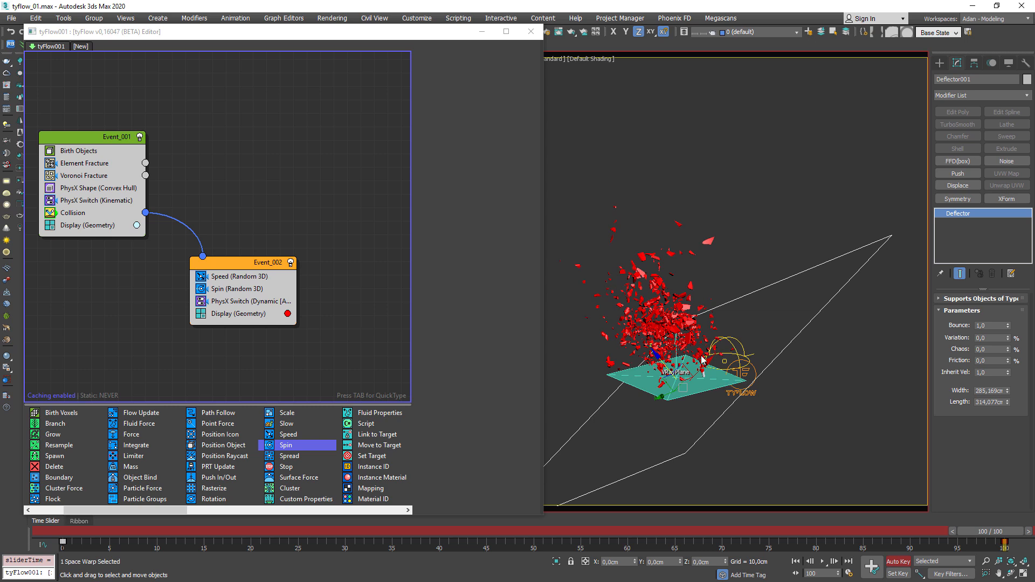
pyautogui.keyDown('alt'); pyautogui.moveTo(699, 411); pyautogui.dragTo(660, 354, button='middle'); pyautogui.keyUp('alt')
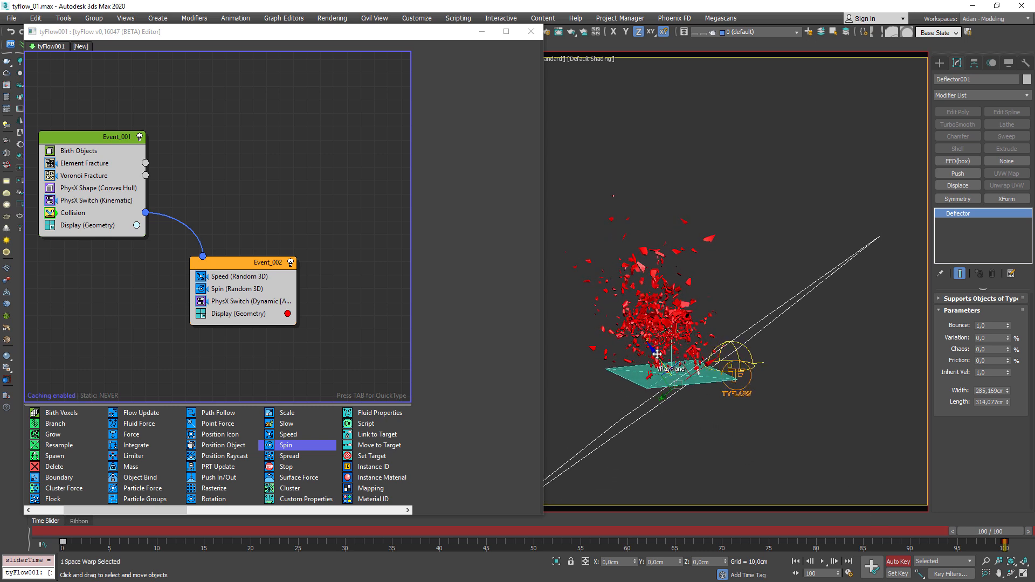
pyautogui.moveTo(655, 354)
pyautogui.mouseDown()
pyautogui.moveTo(688, 379)
pyautogui.moveTo(668, 368)
pyautogui.mouseUp()
pyautogui.press('Escape')
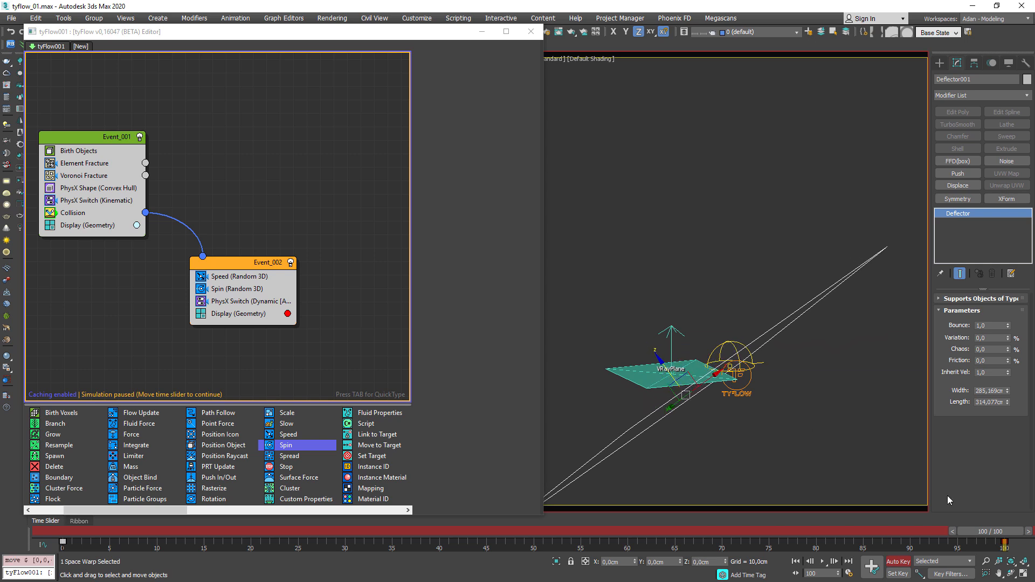
pyautogui.click(899, 561)
# Play the simulation and examine the chair's breakup at frames 100, 79, 36 and 32, including the backrest fragments up close
pyautogui.click(822, 561)
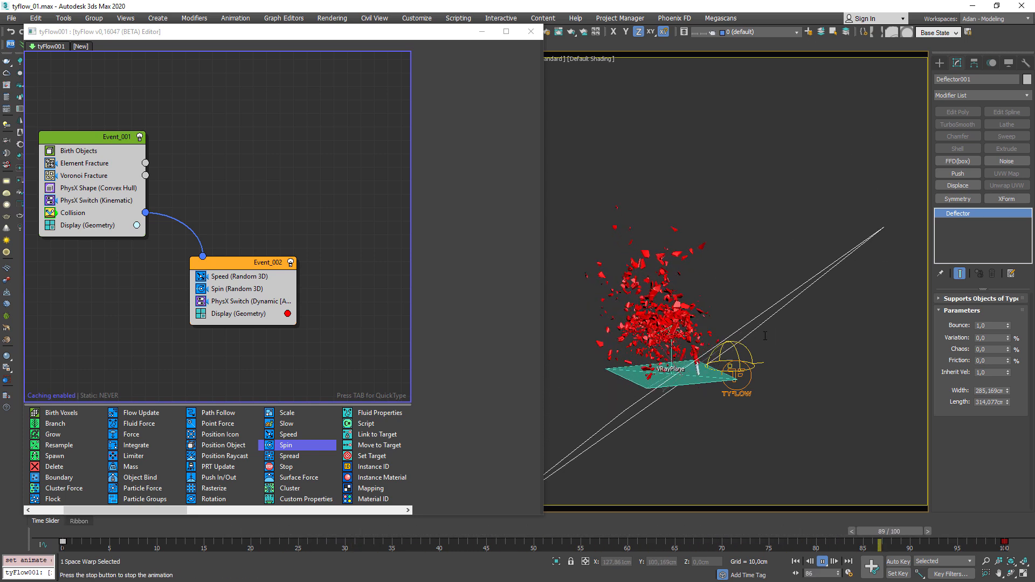
pyautogui.moveTo(410, 531); pyautogui.dragTo(1014, 541)
pyautogui.keyDown('alt'); pyautogui.moveTo(710, 396); pyautogui.dragTo(747, 412, button='middle'); pyautogui.keyUp('alt')
pyautogui.moveTo(1013, 534); pyautogui.dragTo(832, 482)
pyautogui.scroll(4, 690, 345)
pyautogui.keyDown('alt'); pyautogui.moveTo(701, 347); pyautogui.dragTo(682, 292, button='middle'); pyautogui.keyUp('alt')
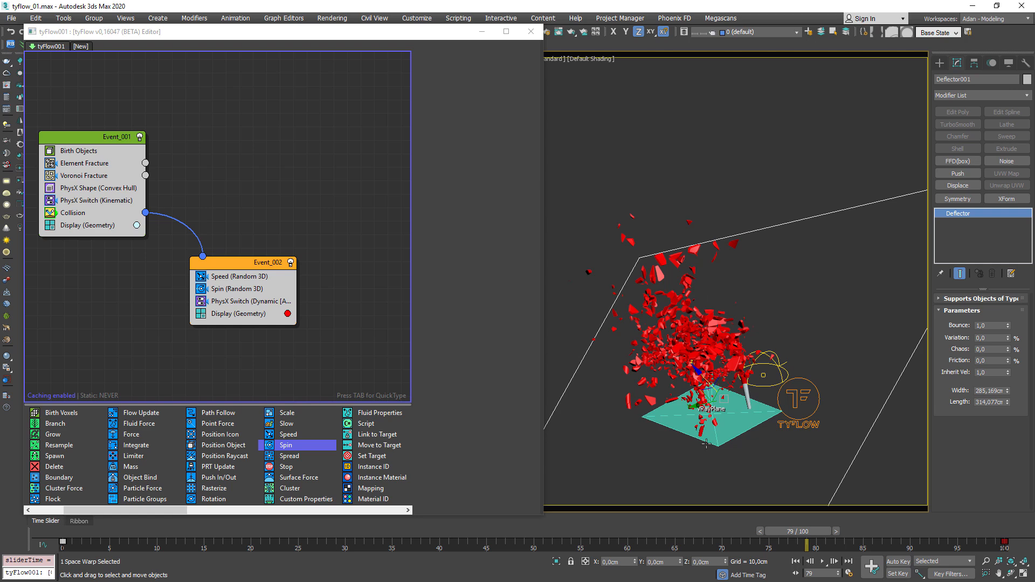
pyautogui.moveTo(812, 534); pyautogui.dragTo(1031, 527)
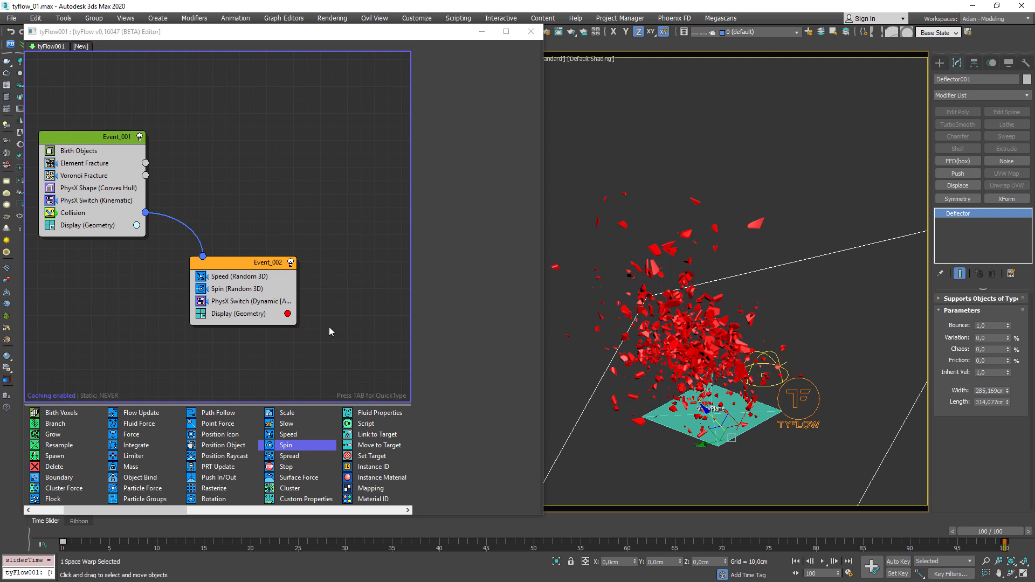
pyautogui.moveTo(984, 531); pyautogui.dragTo(361, 531)
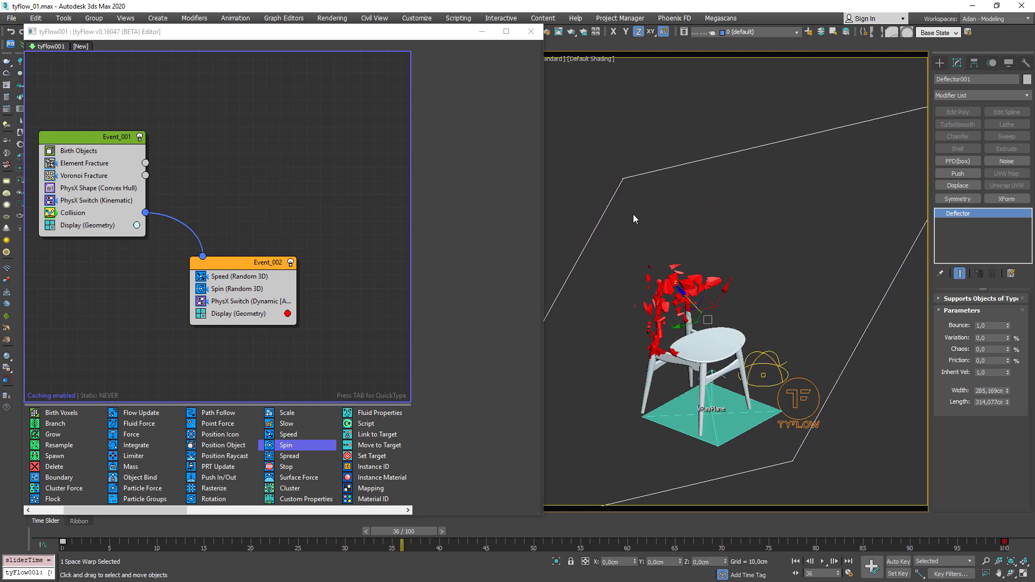
pyautogui.scroll(8, 685, 286)
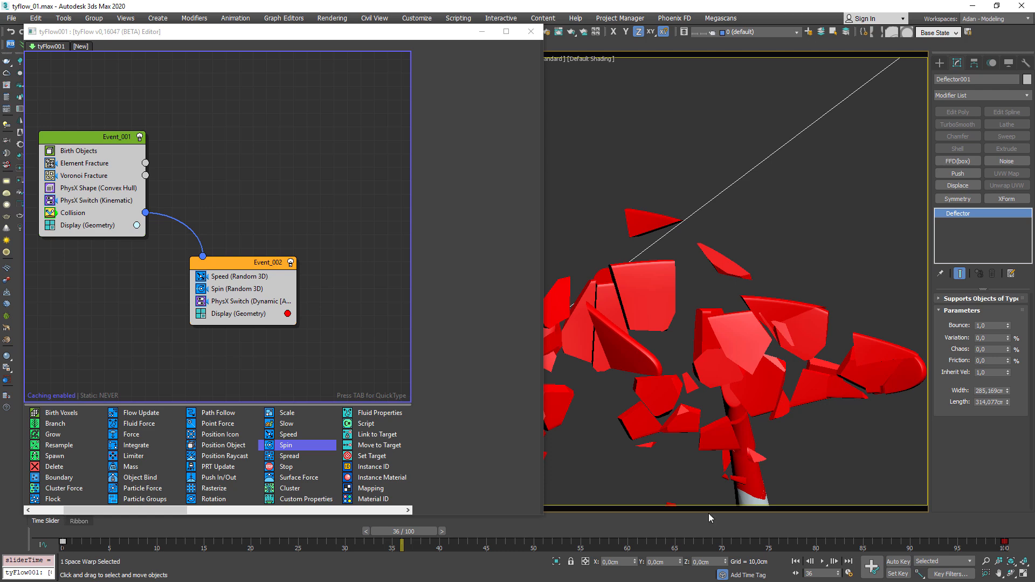
pyautogui.moveTo(413, 527); pyautogui.dragTo(364, 518)
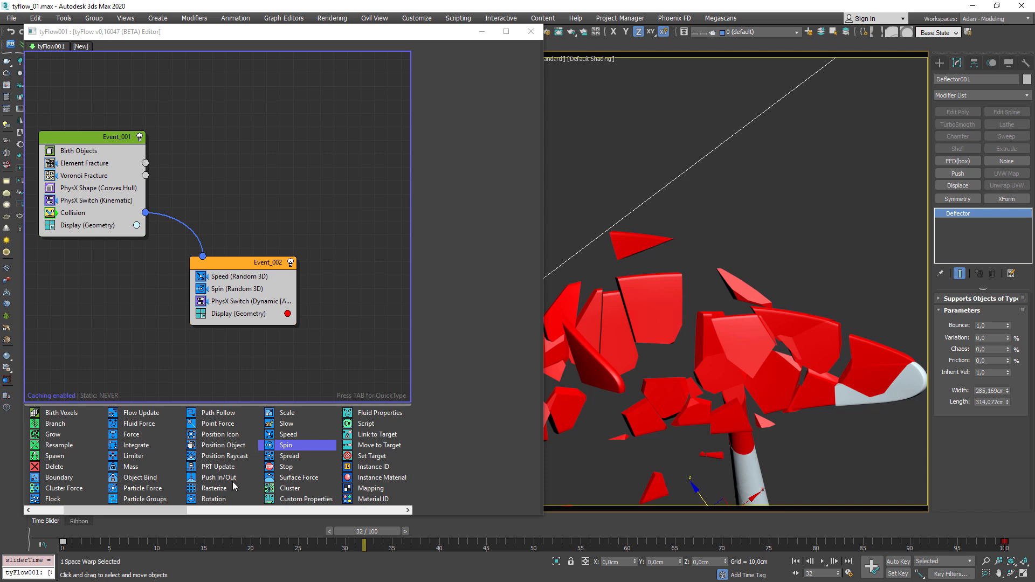
# Add a Scale operator between Spin and PhysX Switch in Event_002
pyautogui.click(220, 435)
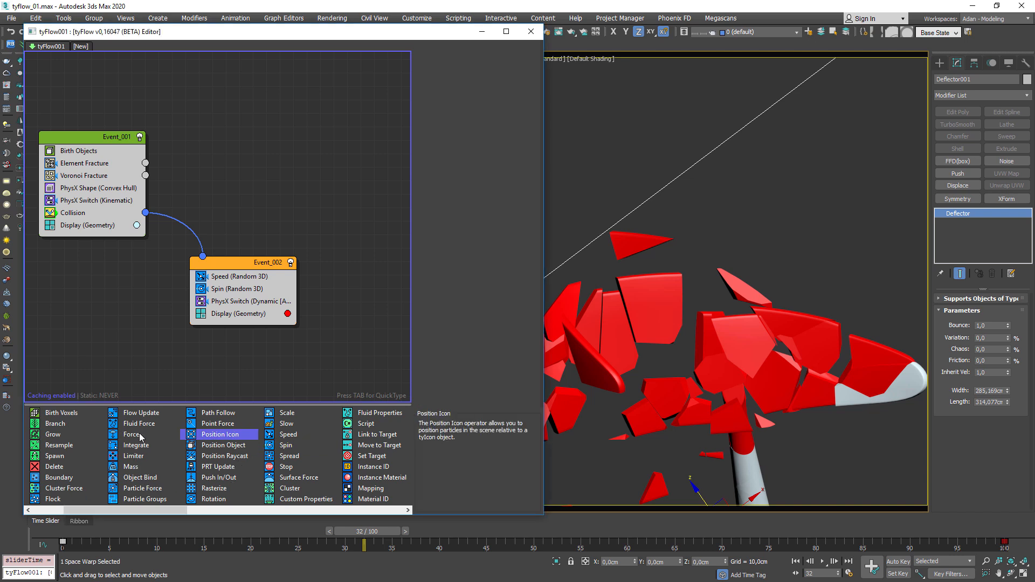
pyautogui.click(135, 435)
pyautogui.click(229, 424)
pyautogui.click(288, 415)
pyautogui.moveTo(287, 420); pyautogui.dragTo(246, 315)
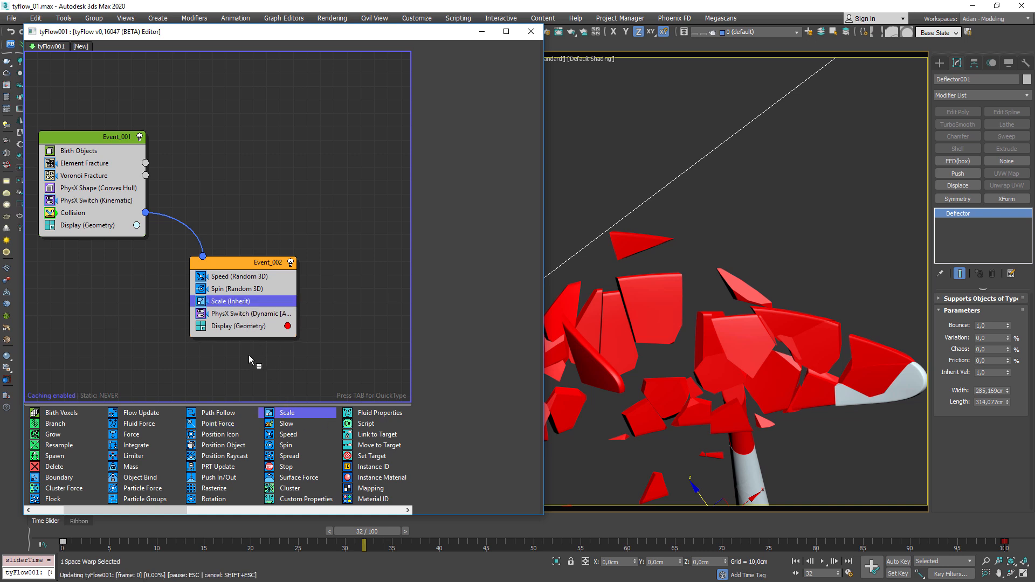
# Set the Event_002 Scale operator's X, Y and Z values to 50% and check the fragments at frame 28
pyautogui.click(229, 288)
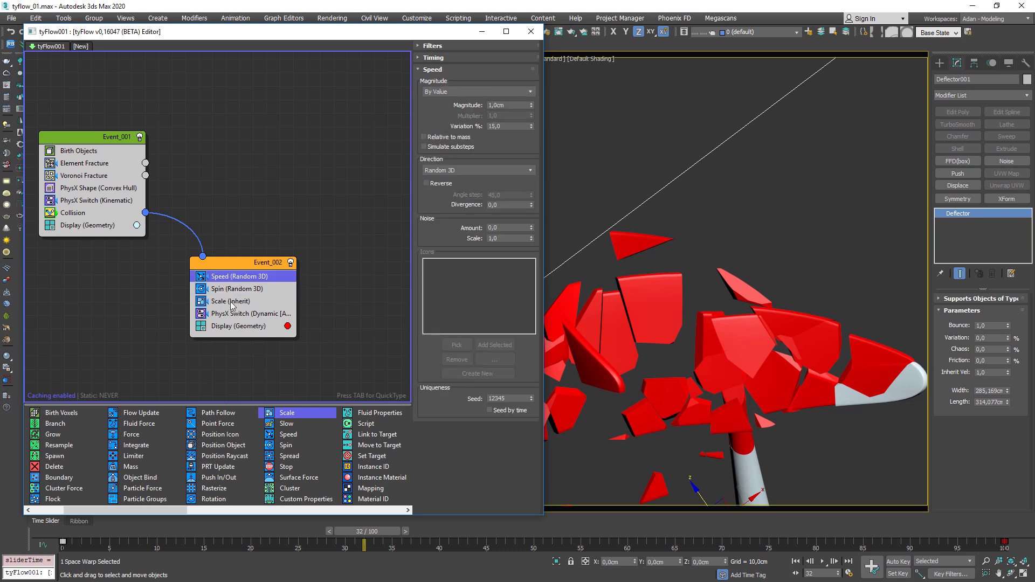
pyautogui.click(238, 301)
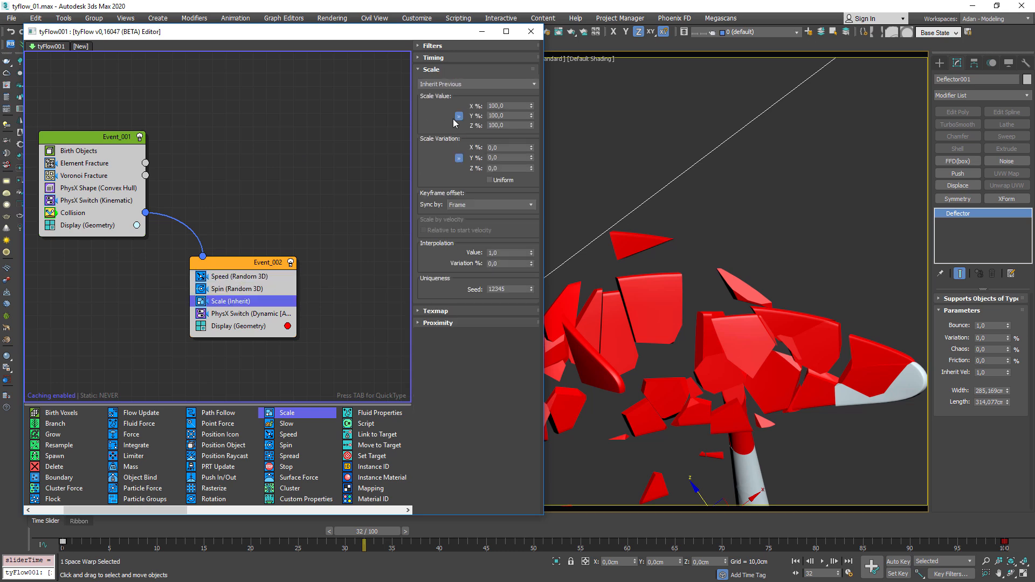
pyautogui.click(424, 58)
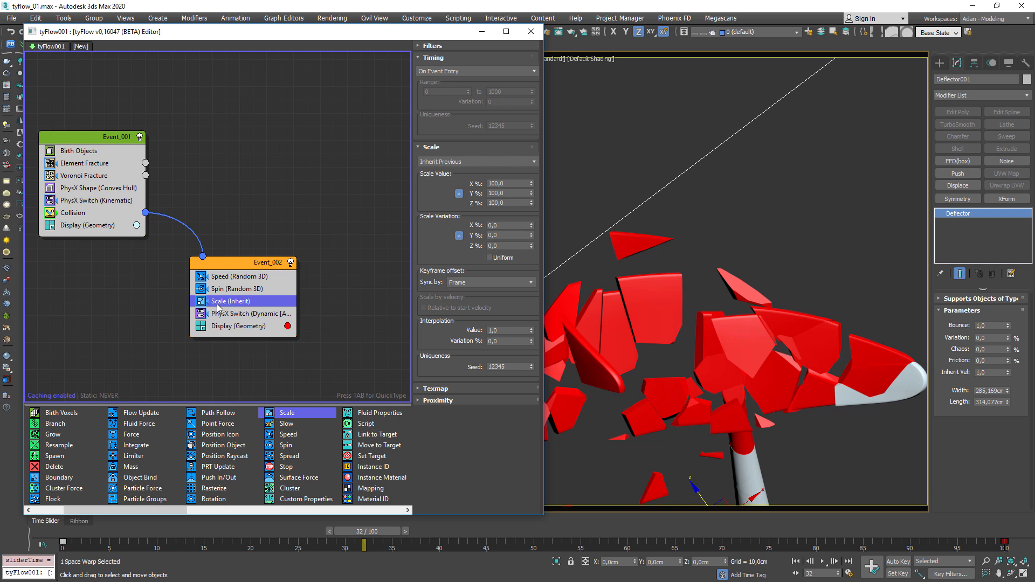
pyautogui.moveTo(515, 184); pyautogui.dragTo(430, 181)
pyautogui.write('50')
pyautogui.press('Return')
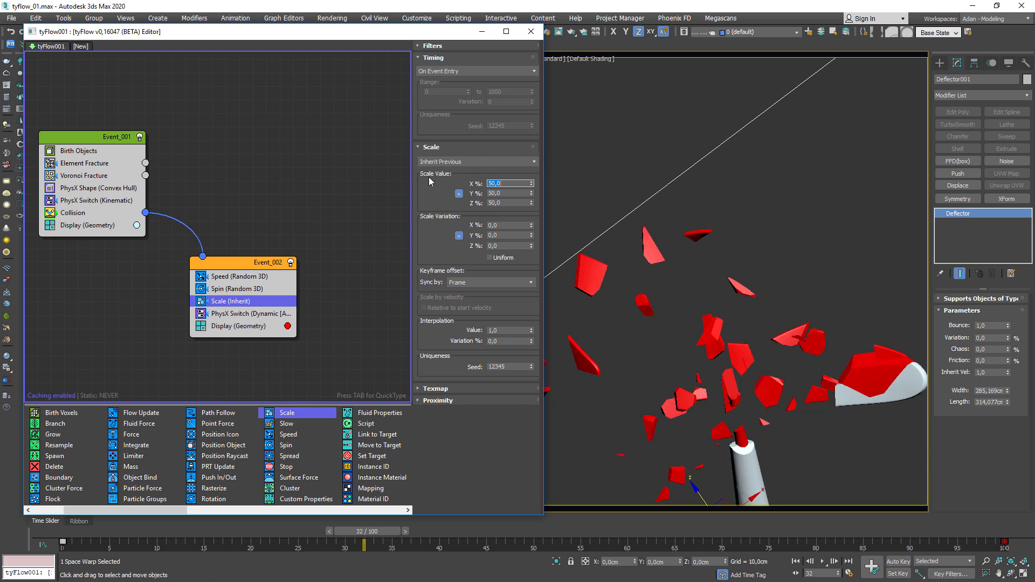
pyautogui.scroll(-3, 708, 272)
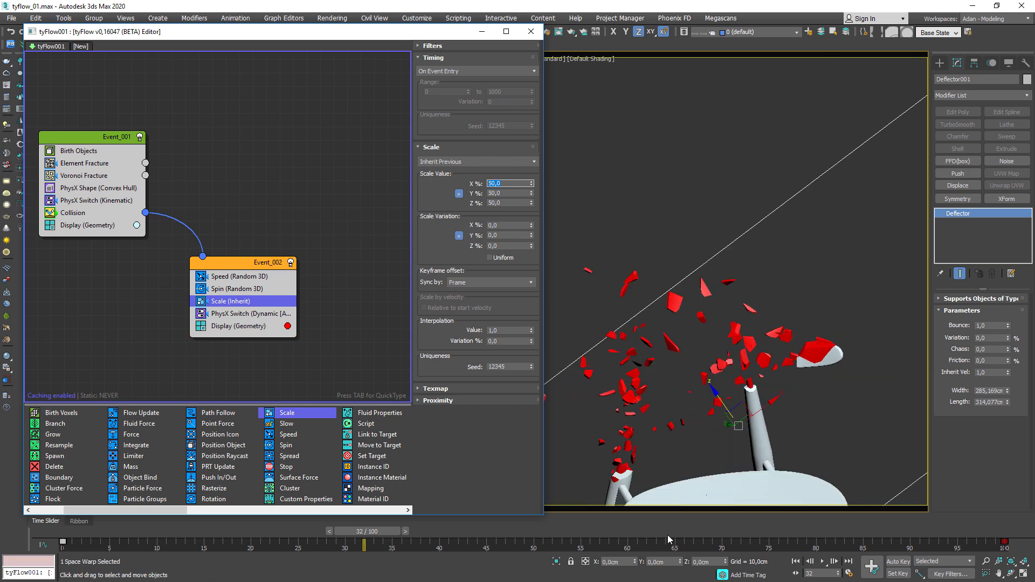
pyautogui.moveTo(361, 535); pyautogui.dragTo(331, 540)
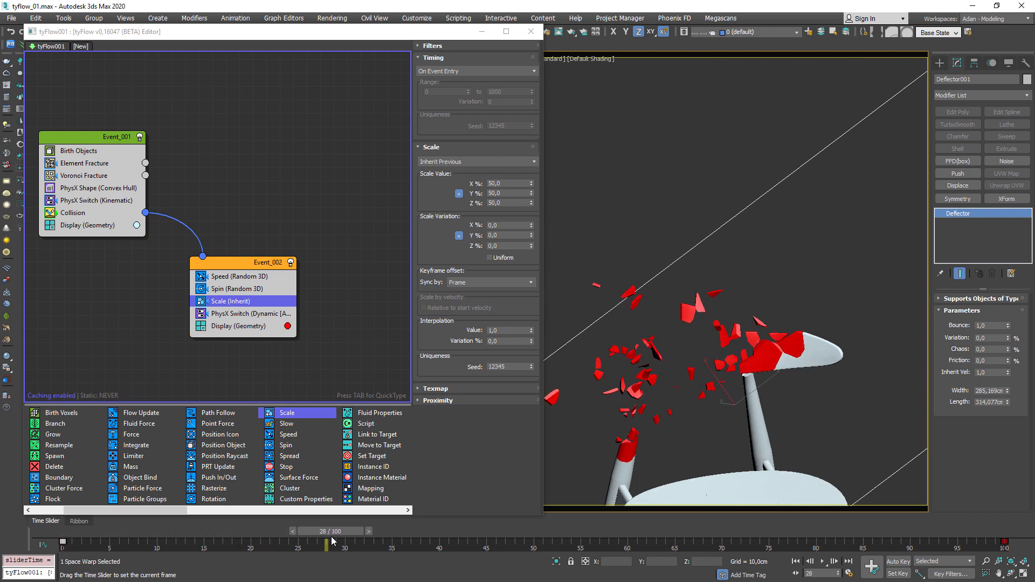
# Set the Scale operator's timing to Continuous and return the simulation to frame 0
pyautogui.click(514, 183)
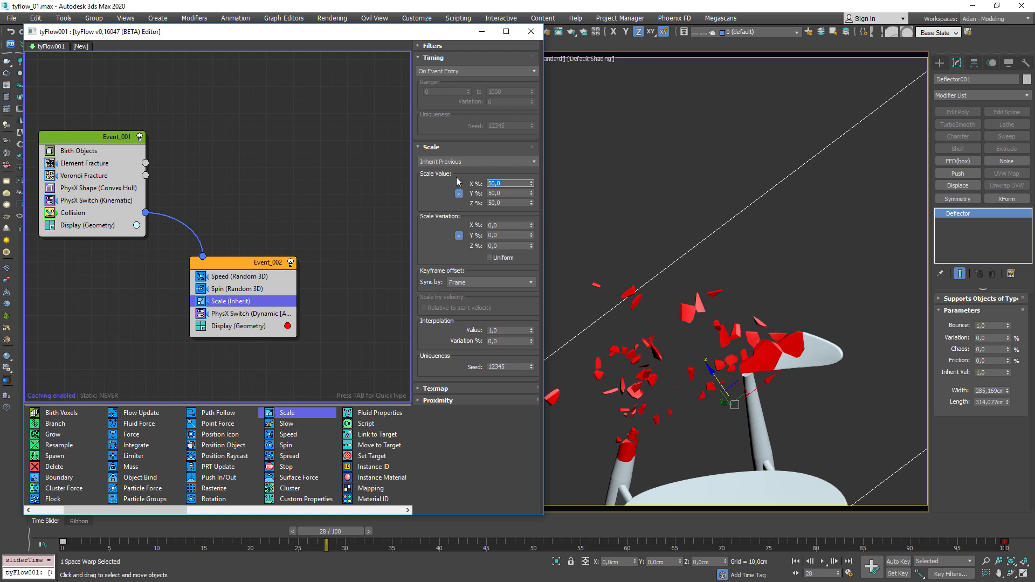
pyautogui.click(438, 72)
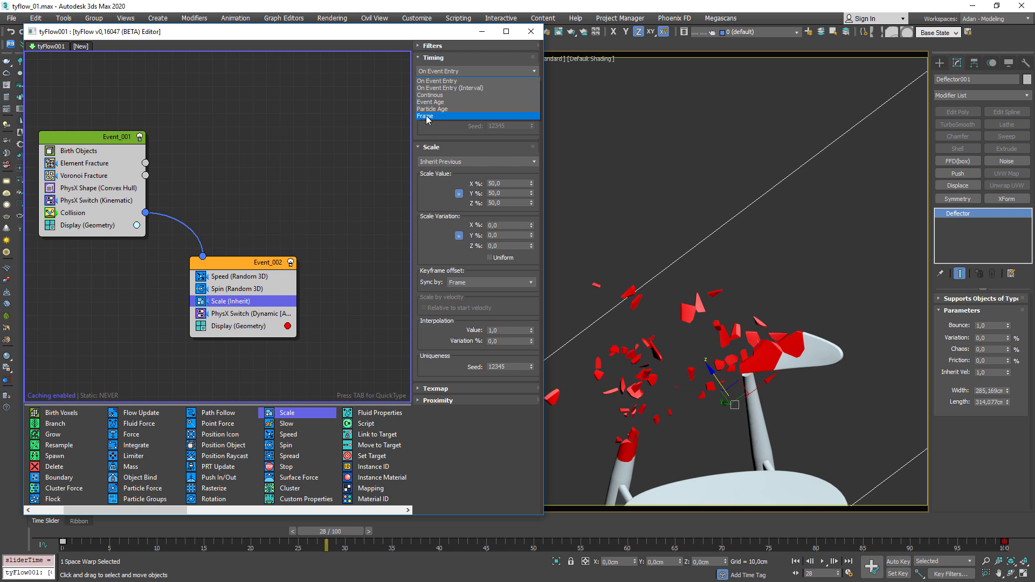
pyautogui.click(426, 96)
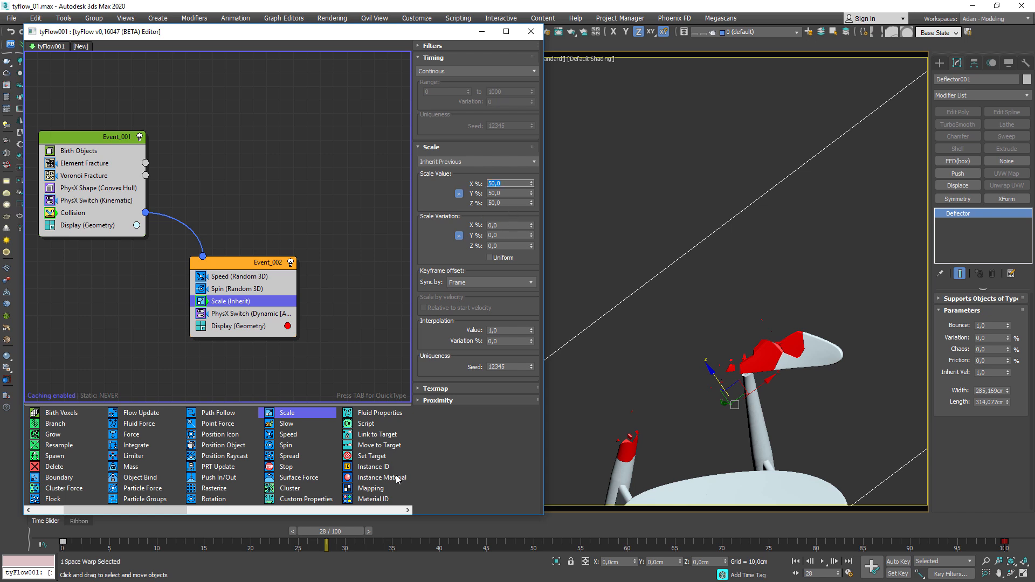
pyautogui.moveTo(348, 531); pyautogui.dragTo(81, 531)
# Set the Scale operator's value to 90% on all axes and check the shrinking fragments at frame 29
pyautogui.click(502, 183)
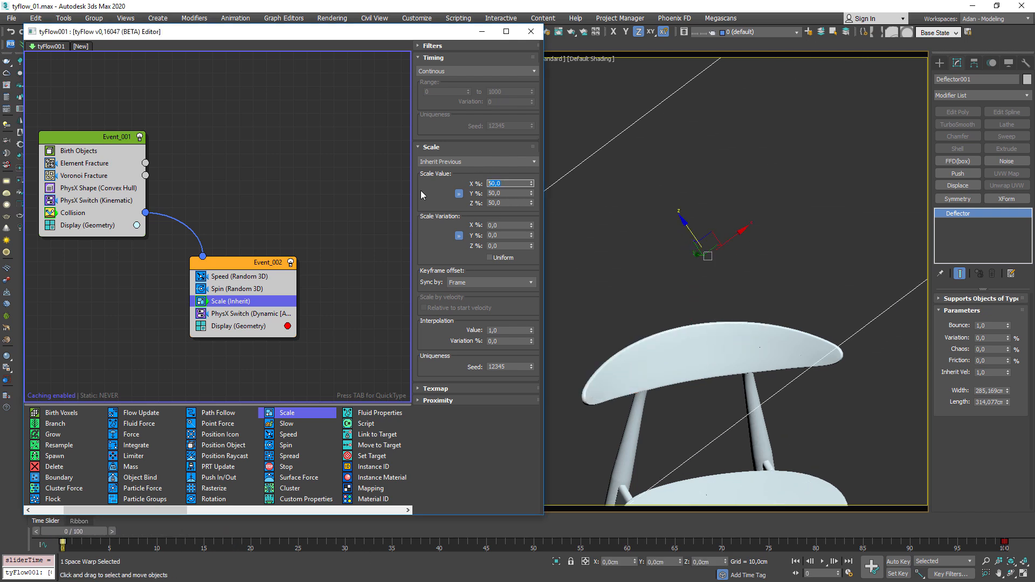
pyautogui.write('90')
pyautogui.press('Return')
pyautogui.moveTo(95, 531); pyautogui.dragTo(361, 520)
pyautogui.scroll(-3, 692, 317)
pyautogui.moveTo(692, 317)
pyautogui.keyDown('alt'); pyautogui.mouseDown(button='middle')
pyautogui.moveTo(663, 310)
pyautogui.moveTo(700, 318)
pyautogui.mouseUp(button='middle'); pyautogui.keyUp('alt')
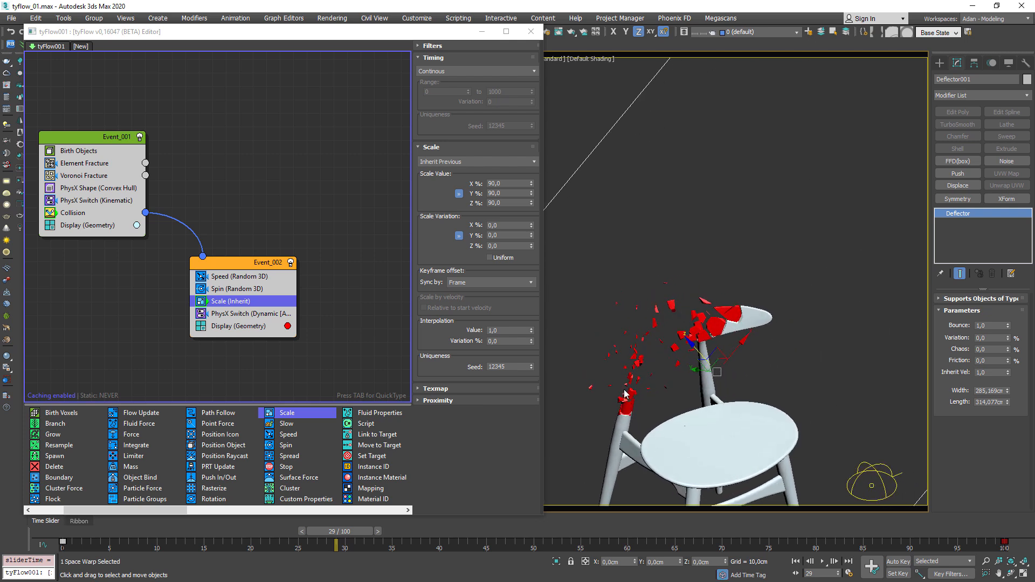
# Set the Scale operator's value to 95% on all axes and check the fragments at frames 30 and 17
pyautogui.doubleClick(499, 183)
pyautogui.write('95')
pyautogui.press('Return')
pyautogui.moveTo(337, 534)
pyautogui.mouseDown()
pyautogui.moveTo(124, 536)
pyautogui.moveTo(243, 549)
pyautogui.moveTo(237, 542)
pyautogui.moveTo(291, 541)
pyautogui.moveTo(86, 541)
pyautogui.moveTo(347, 538)
pyautogui.mouseUp()
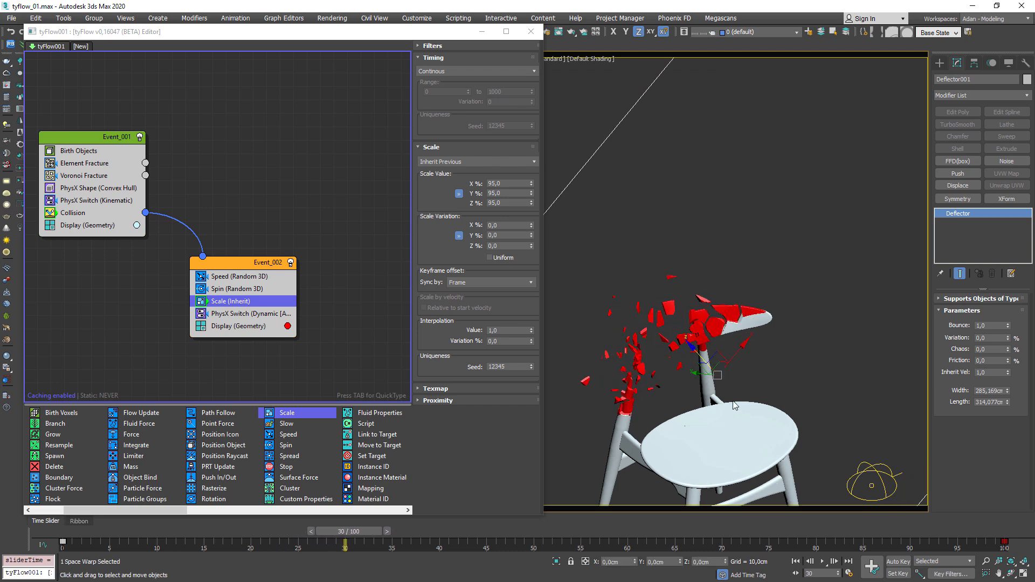
pyautogui.keyDown('alt'); pyautogui.moveTo(743, 407); pyautogui.dragTo(699, 386, button='middle'); pyautogui.keyUp('alt')
pyautogui.scroll(3, 639, 282)
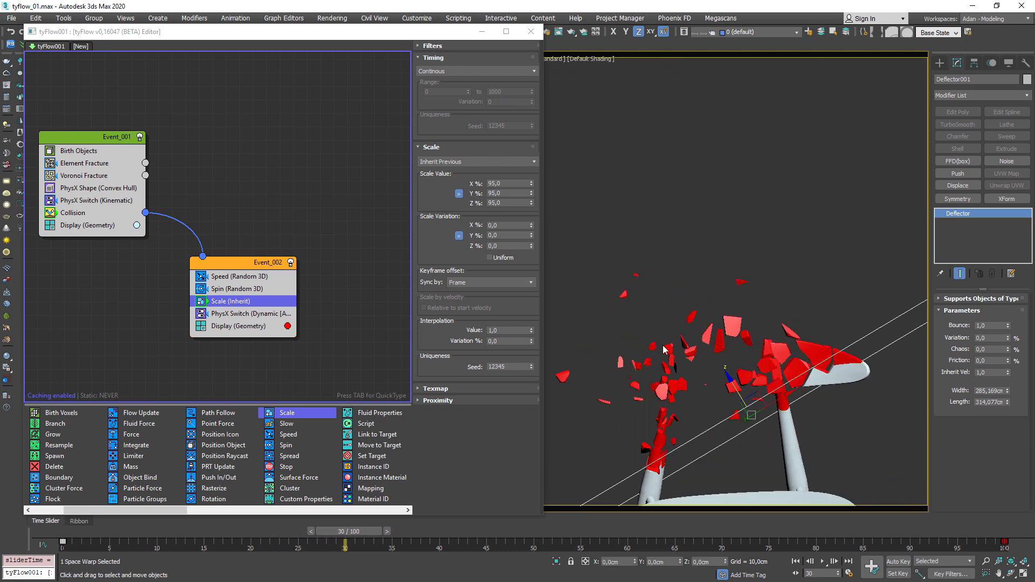
pyautogui.keyDown('alt'); pyautogui.moveTo(655, 338); pyautogui.dragTo(683, 403, button='middle'); pyautogui.keyUp('alt')
pyautogui.moveTo(376, 531); pyautogui.dragTo(253, 532)
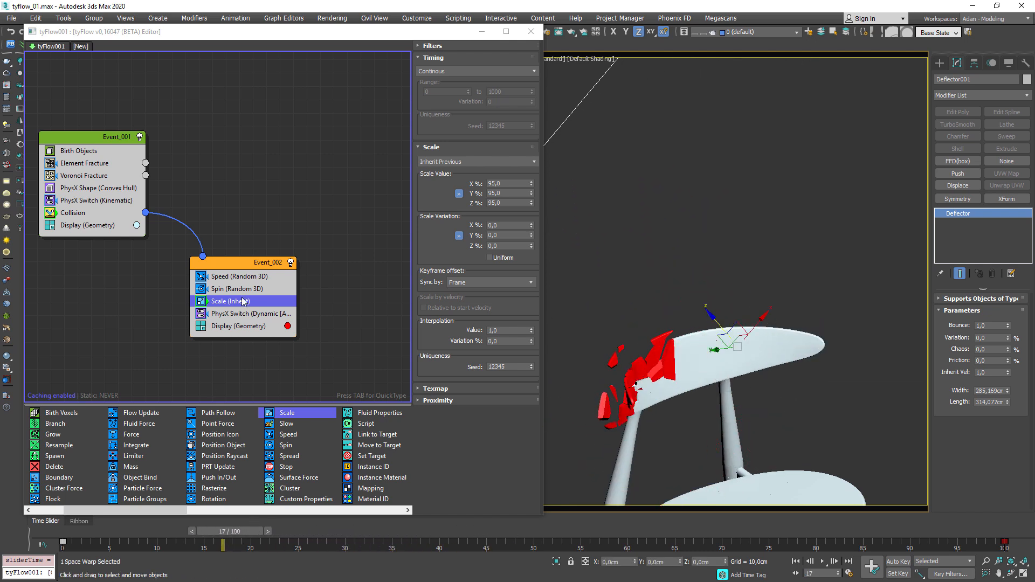
# Add a Property Test operator to Event_002 between PhysX Switch and Display
pyautogui.moveTo(245, 274); pyautogui.dragTo(171, 202, button='middle')
pyautogui.moveTo(172, 194)
pyautogui.mouseDown()
pyautogui.moveTo(173, 205)
pyautogui.moveTo(185, 189)
pyautogui.mouseUp()
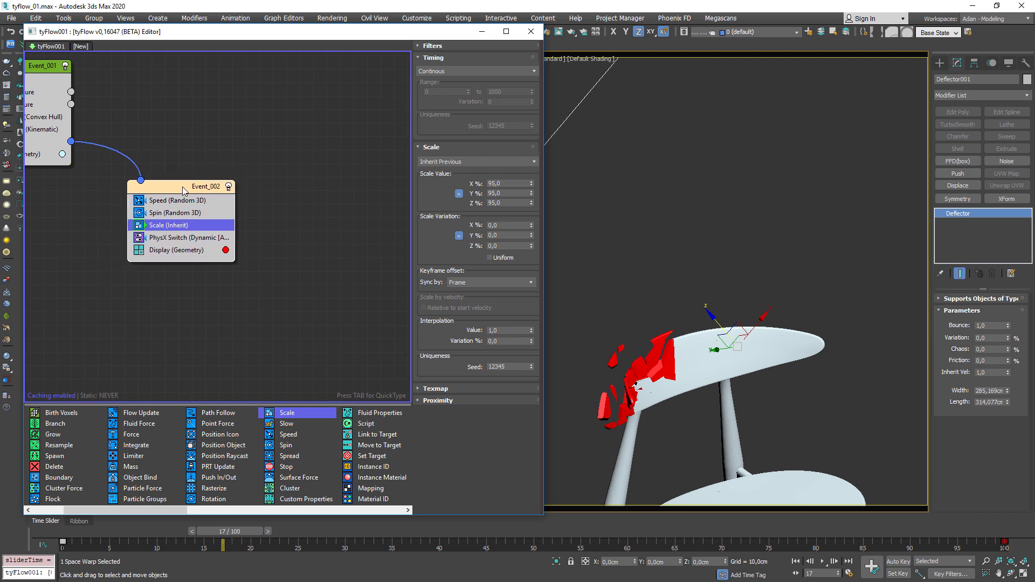
pyautogui.moveTo(131, 510); pyautogui.dragTo(318, 522)
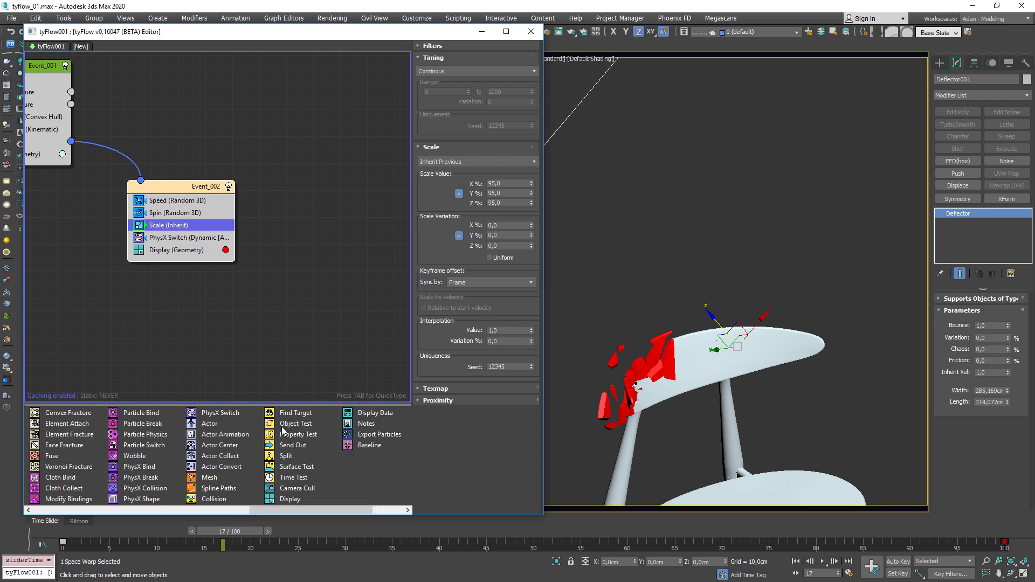
pyautogui.moveTo(211, 497); pyautogui.dragTo(212, 498)
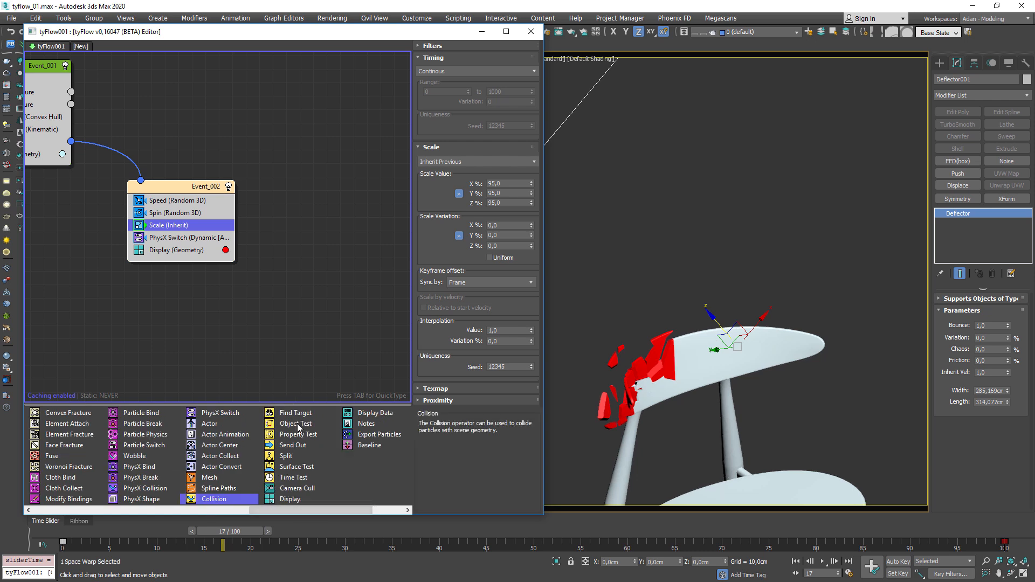
pyautogui.moveTo(295, 478); pyautogui.dragTo(298, 478)
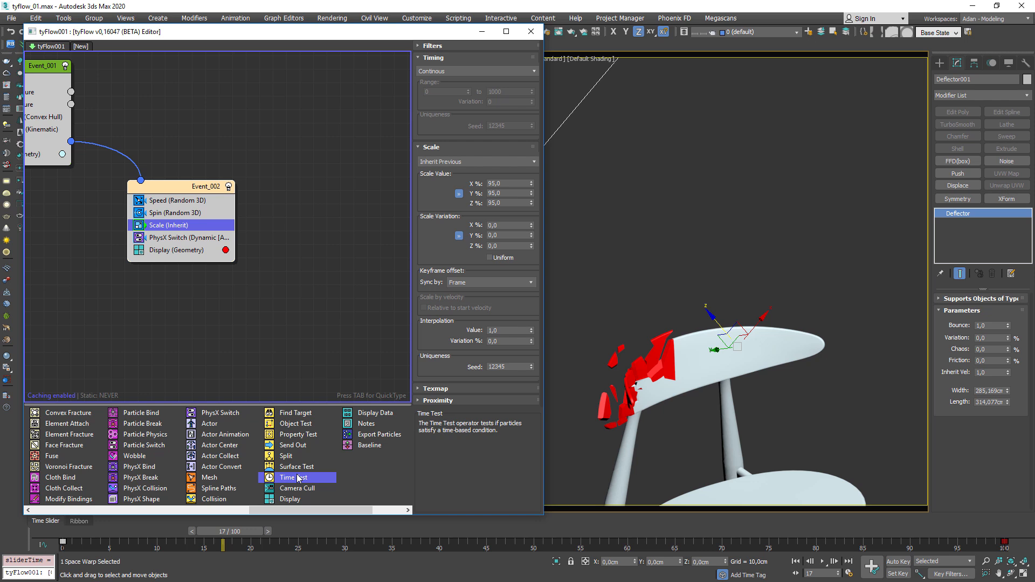
pyautogui.click(291, 438)
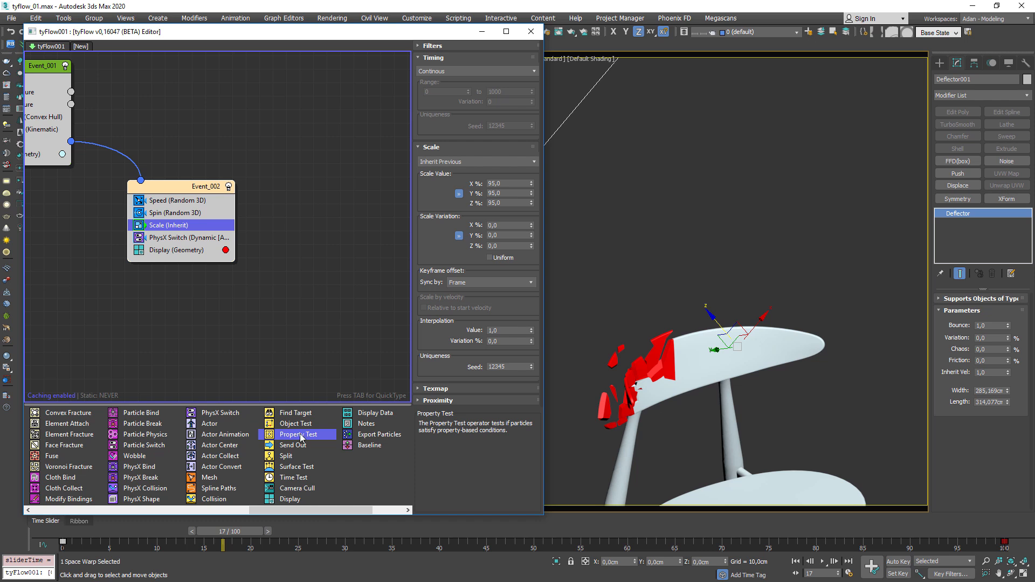
pyautogui.moveTo(294, 438); pyautogui.dragTo(208, 297)
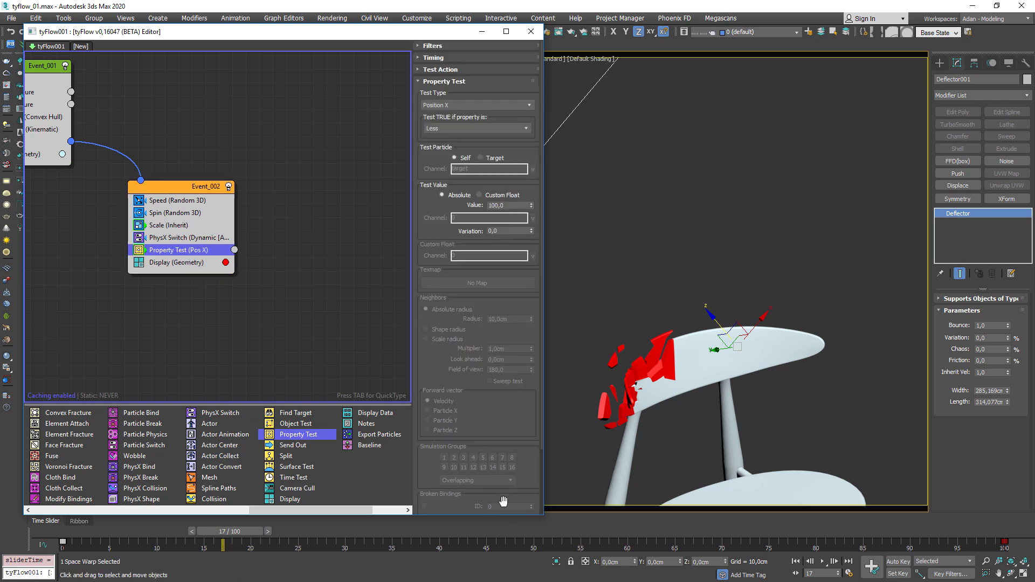
pyautogui.moveTo(285, 474); pyautogui.dragTo(221, 139)
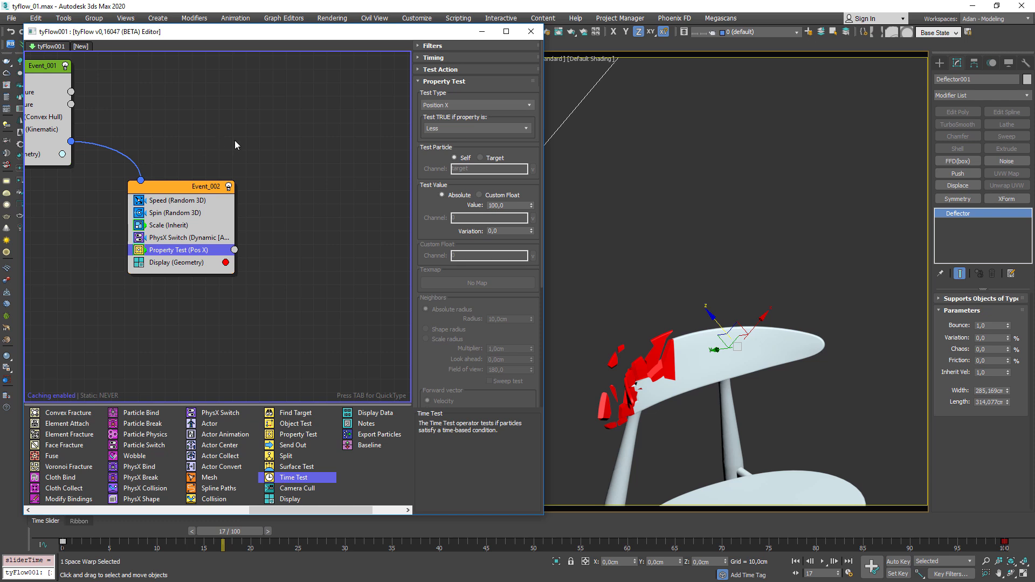
# At frame 30, create a new event from a Display operator, with green display colour and Geometry type
pyautogui.moveTo(230, 531); pyautogui.dragTo(345, 519)
pyautogui.moveTo(336, 306); pyautogui.dragTo(285, 306, button='middle')
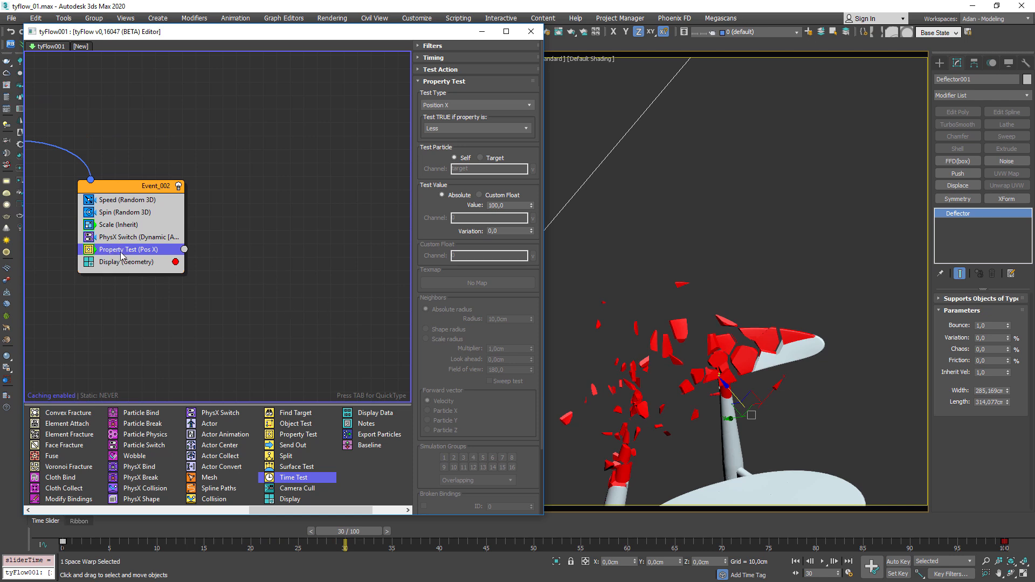
pyautogui.moveTo(290, 499); pyautogui.dragTo(276, 291)
pyautogui.click(355, 290)
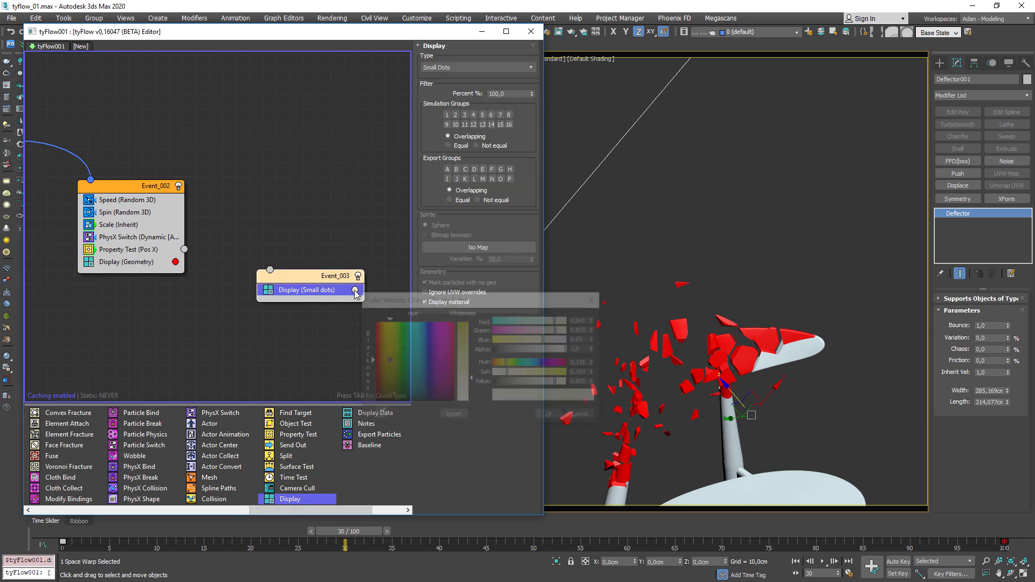
pyautogui.moveTo(408, 377)
pyautogui.mouseDown()
pyautogui.moveTo(418, 323)
pyautogui.moveTo(401, 323)
pyautogui.mouseUp()
pyautogui.moveTo(463, 355); pyautogui.dragTo(464, 322)
pyautogui.click(551, 416)
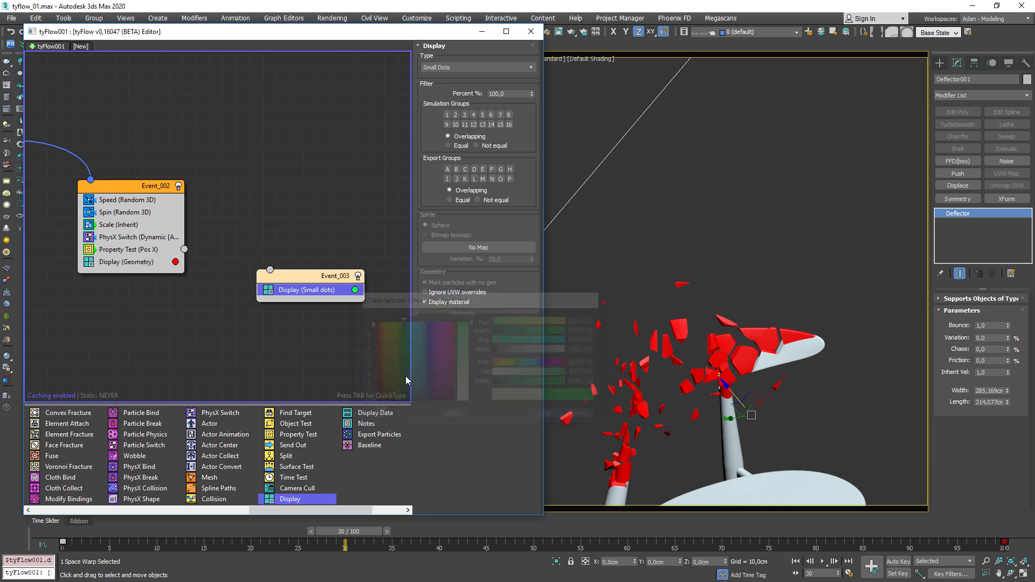
pyautogui.click(464, 68)
pyautogui.click(450, 120)
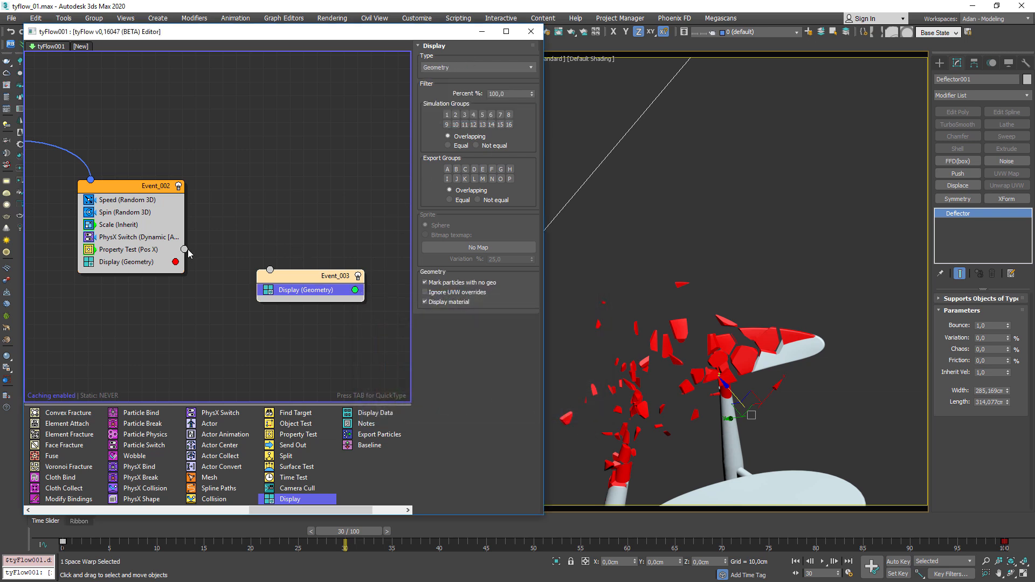
# Set the Property Test to Surface Area with the Less condition, connect its output to Event_003 and check the result at frame 36
pyautogui.click(139, 249)
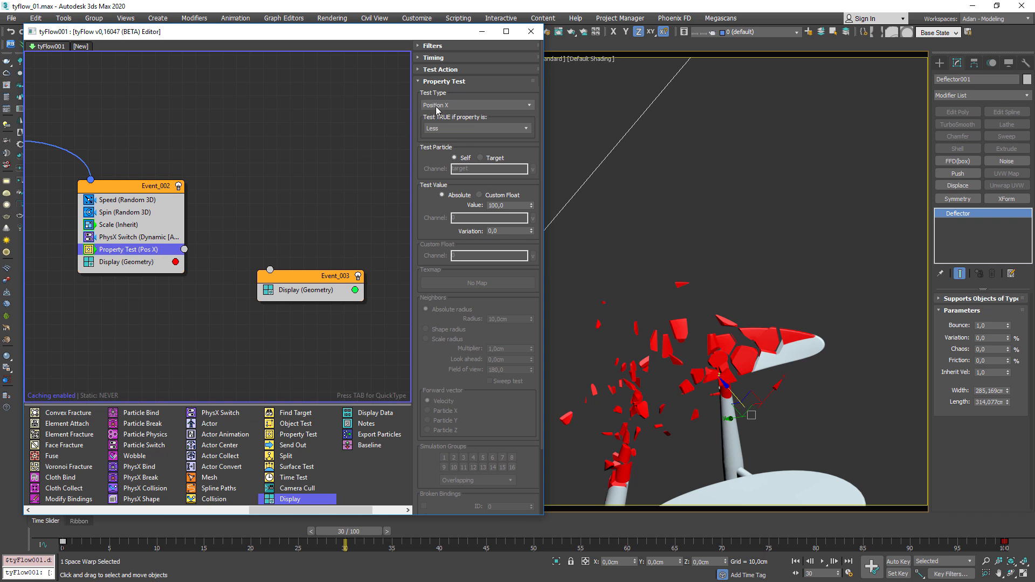
pyautogui.click(436, 106)
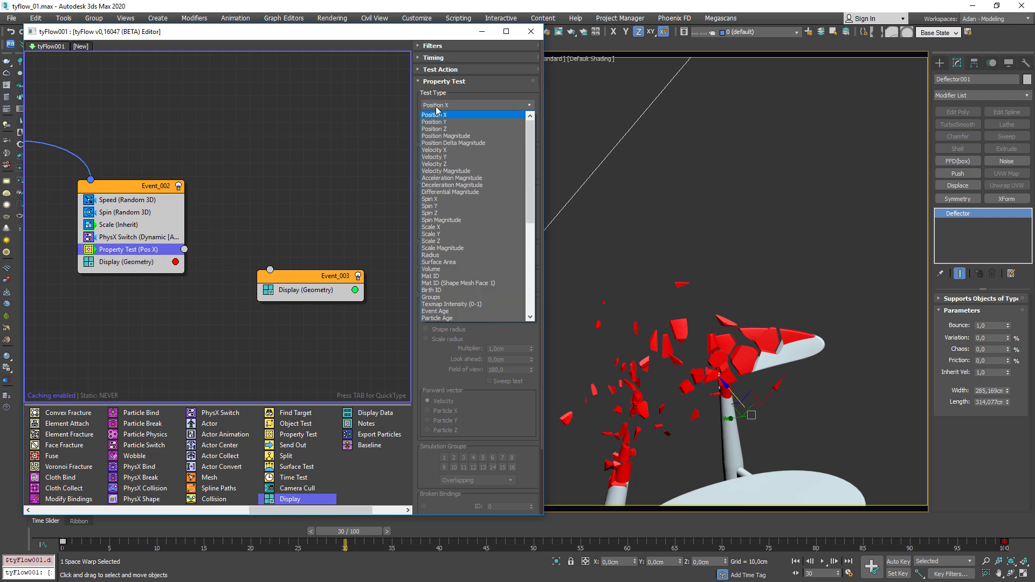
pyautogui.scroll(-2, 455, 201)
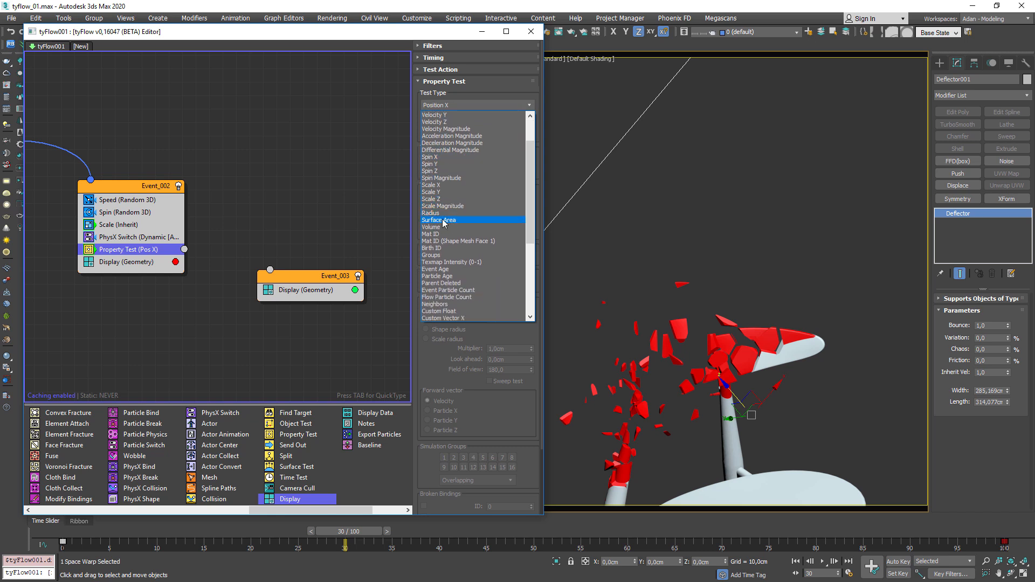
pyautogui.click(443, 220)
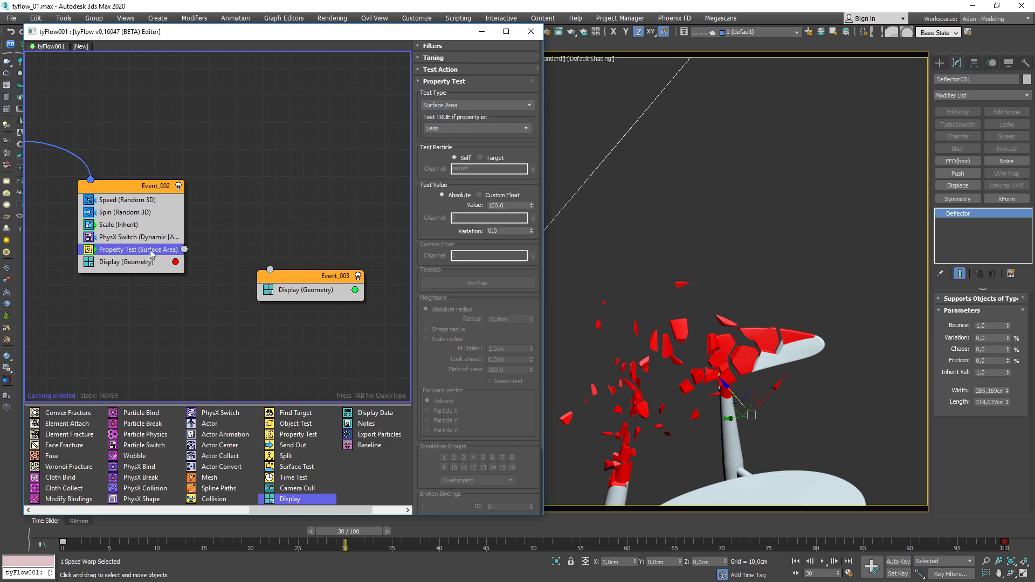
pyautogui.click(432, 128)
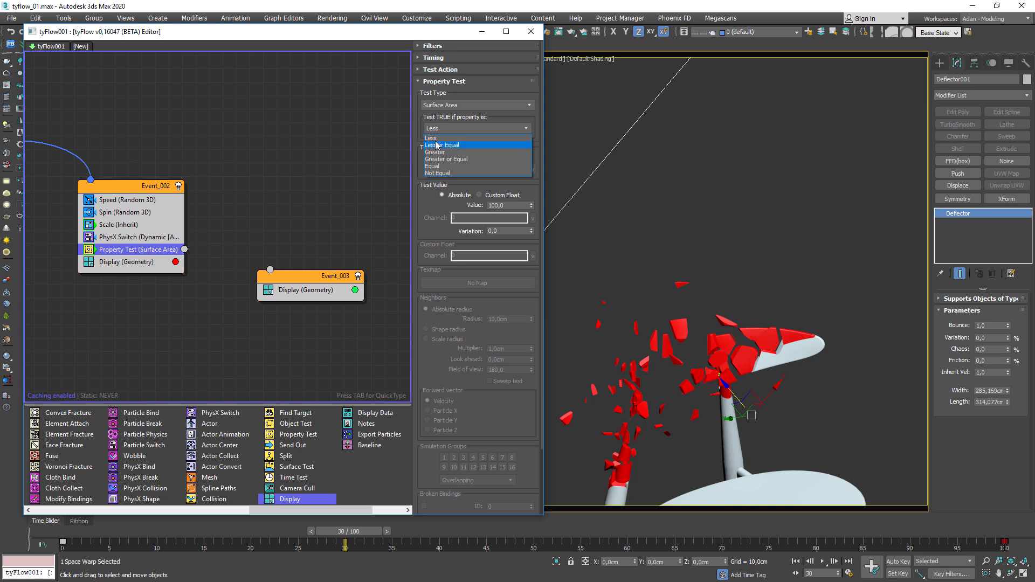
pyautogui.click(432, 139)
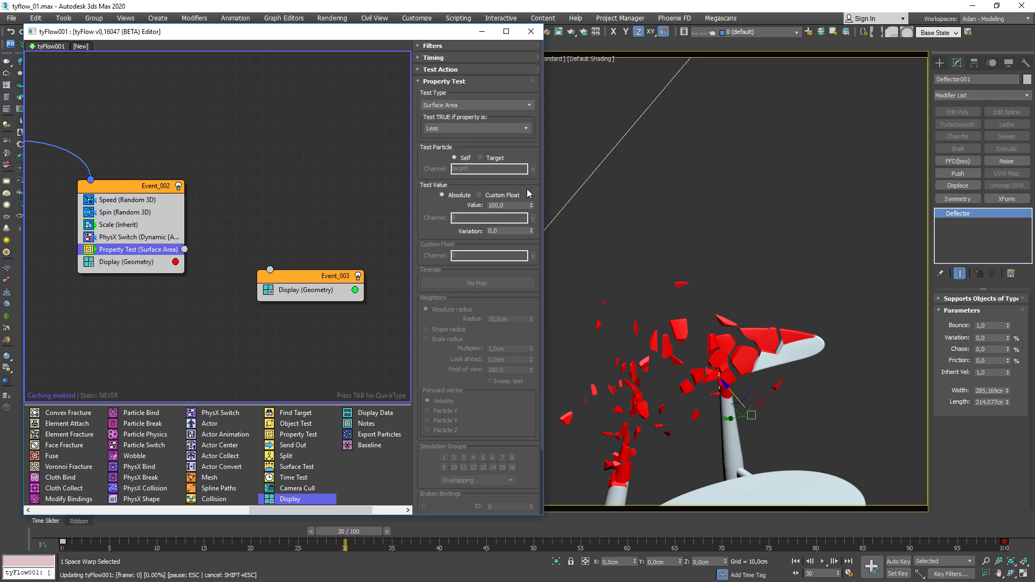
pyautogui.moveTo(512, 205); pyautogui.dragTo(467, 199)
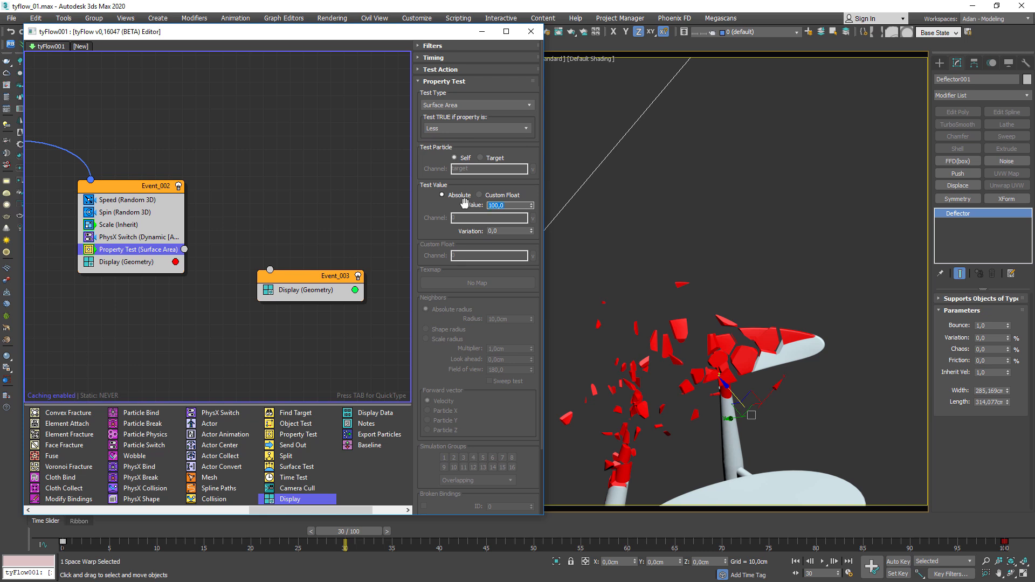
pyautogui.moveTo(185, 249); pyautogui.dragTo(270, 269)
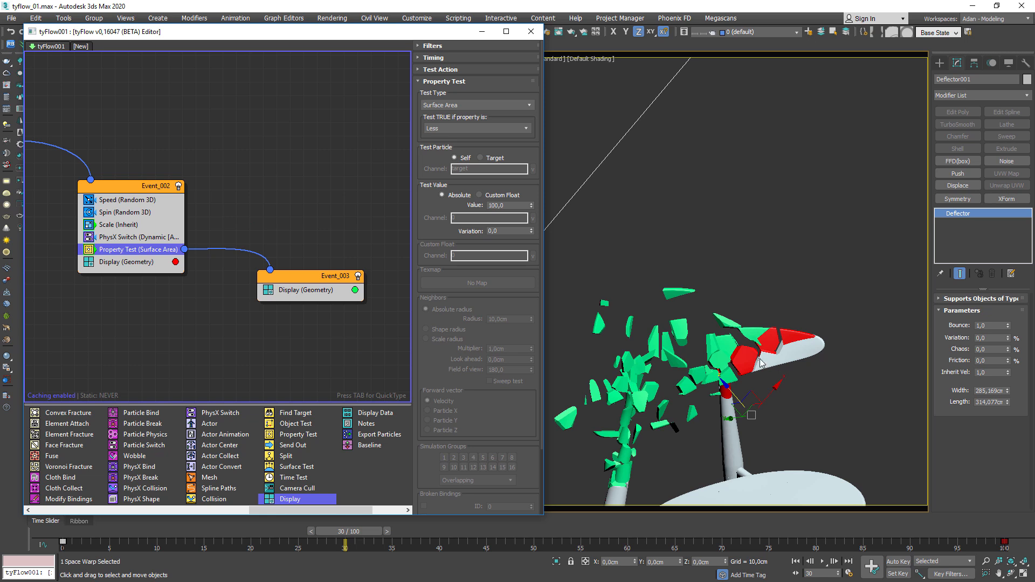
pyautogui.moveTo(357, 530); pyautogui.dragTo(404, 532)
# Move Event_003 slightly lower and add a Delete operator above its Display operator
pyautogui.moveTo(253, 295); pyautogui.dragTo(256, 326)
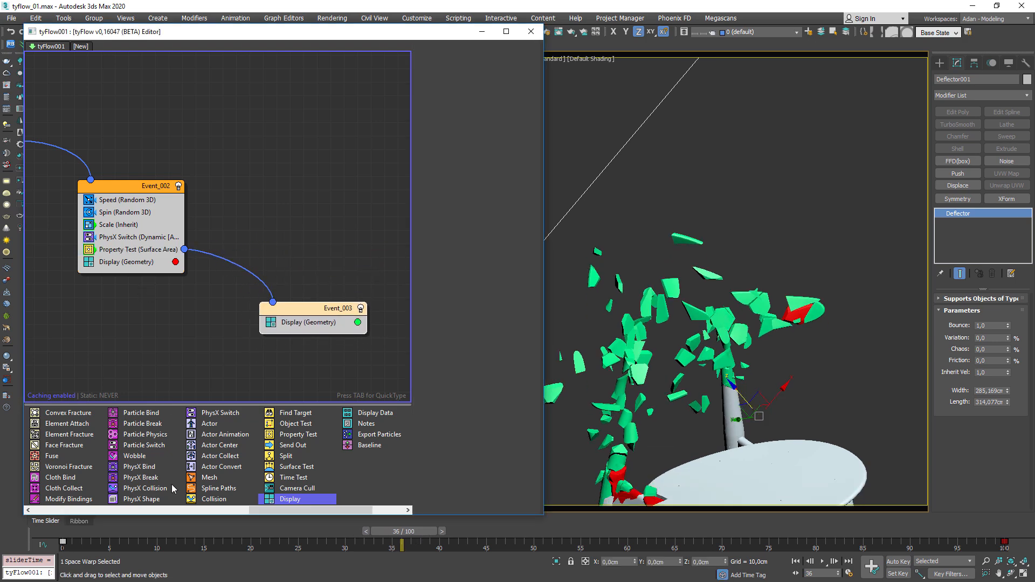
pyautogui.moveTo(254, 511); pyautogui.dragTo(38, 510)
pyautogui.moveTo(116, 467); pyautogui.dragTo(303, 322)
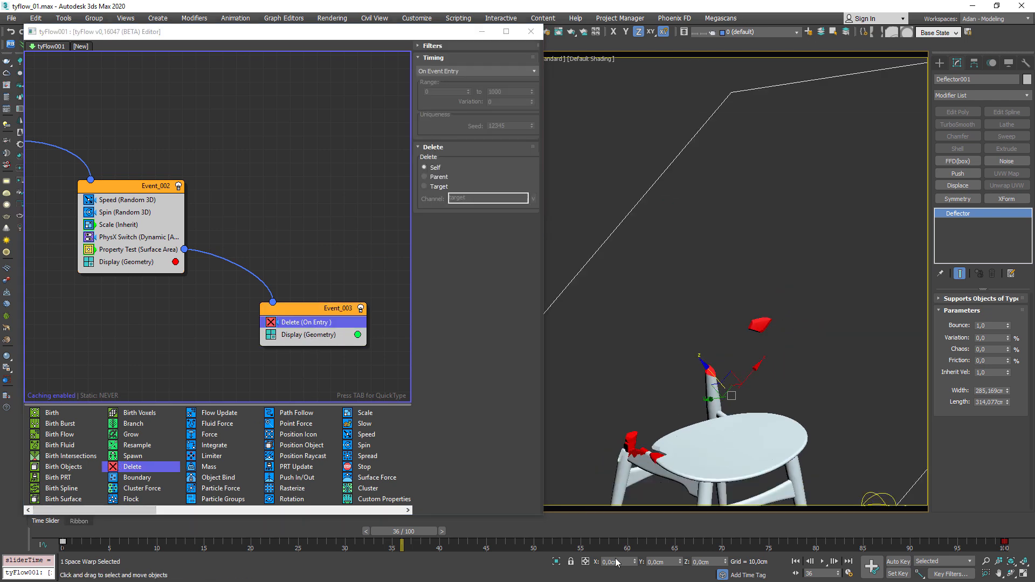
# At frame 33, set the Absolute test value of Event_002's Property Test to 20
pyautogui.moveTo(431, 531); pyautogui.dragTo(391, 514)
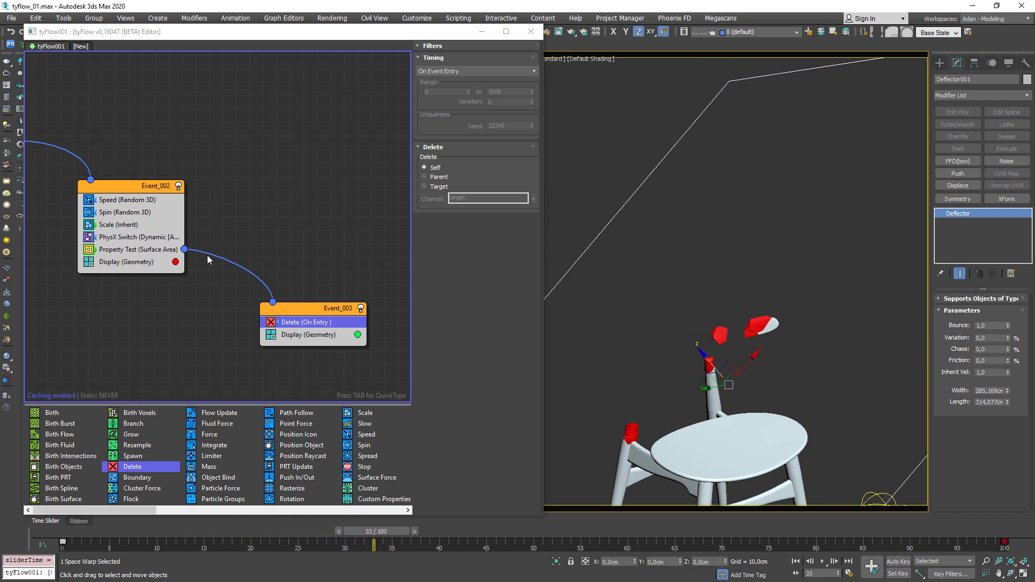
pyautogui.click(140, 250)
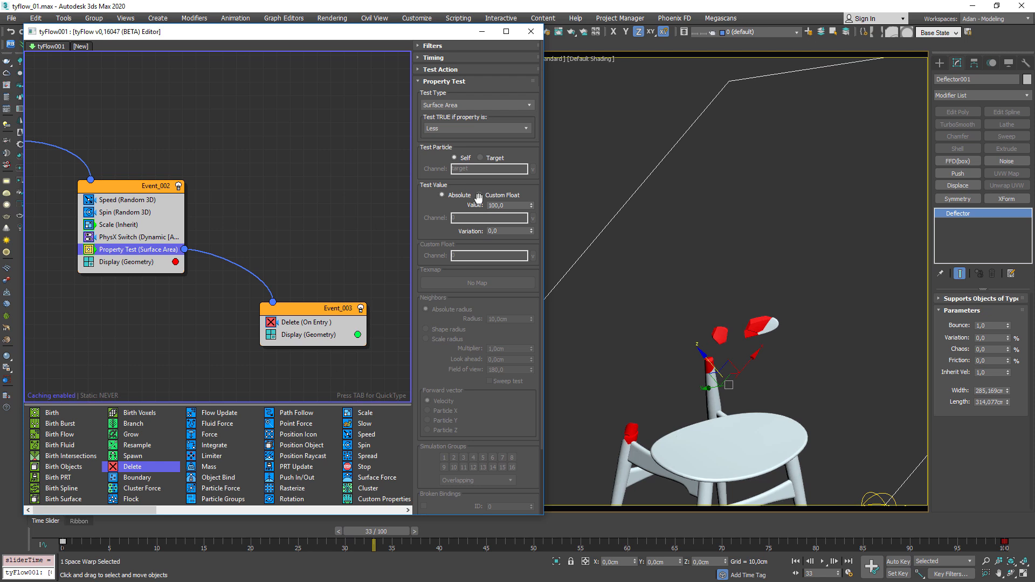
pyautogui.doubleClick(509, 205)
pyautogui.write('20')
pyautogui.press('Return')
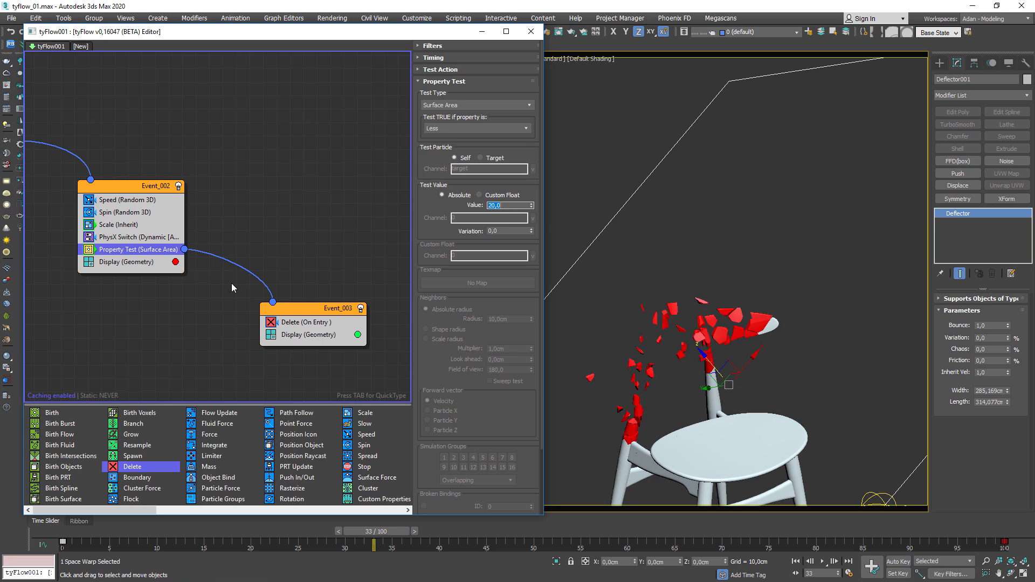
# Disable the Delete operator in Event_003 and look closely at the fragments around the chair's backrest
pyautogui.click(272, 322)
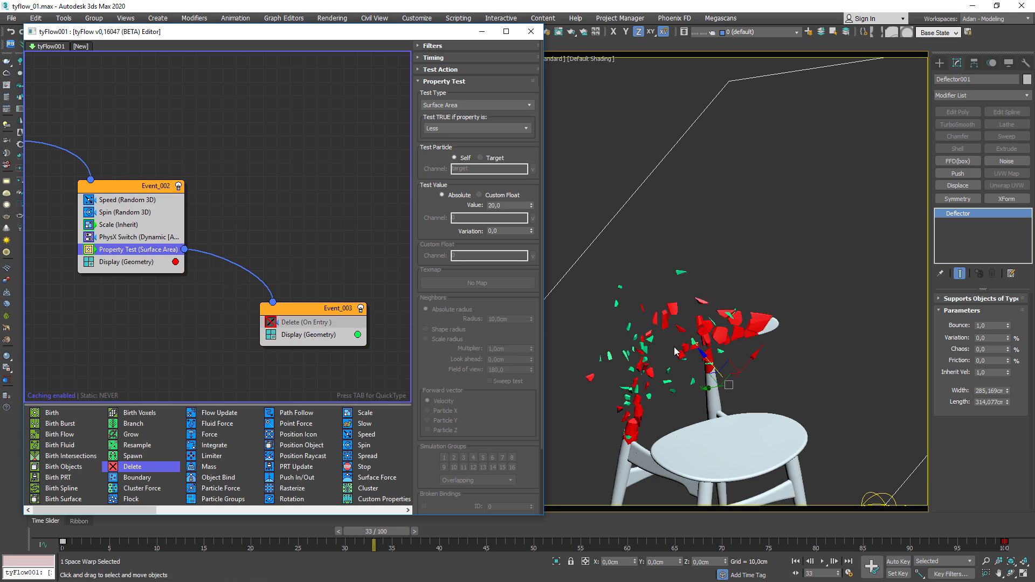
pyautogui.scroll(3, 668, 349)
pyautogui.moveTo(677, 372); pyautogui.dragTo(723, 358, button='middle')
pyautogui.moveTo(708, 400)
pyautogui.keyDown('alt'); pyautogui.mouseDown(button='middle')
pyautogui.moveTo(645, 393)
pyautogui.moveTo(719, 392)
pyautogui.mouseUp(button='middle'); pyautogui.keyUp('alt')
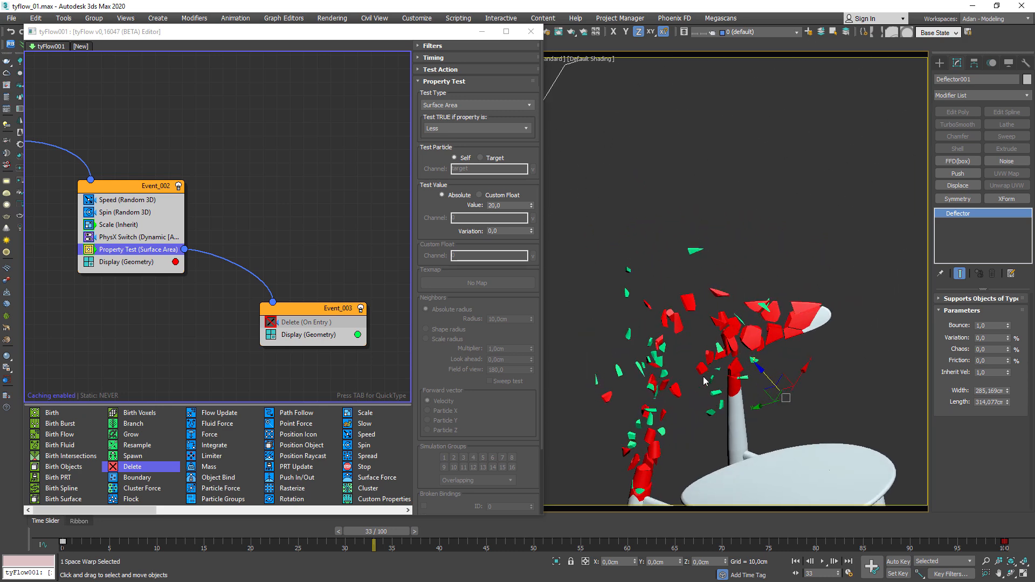
# Lower the Property Test's Absolute value to 2 and inspect the fragments up close
pyautogui.click(488, 207)
pyautogui.moveTo(506, 206); pyautogui.dragTo(440, 203)
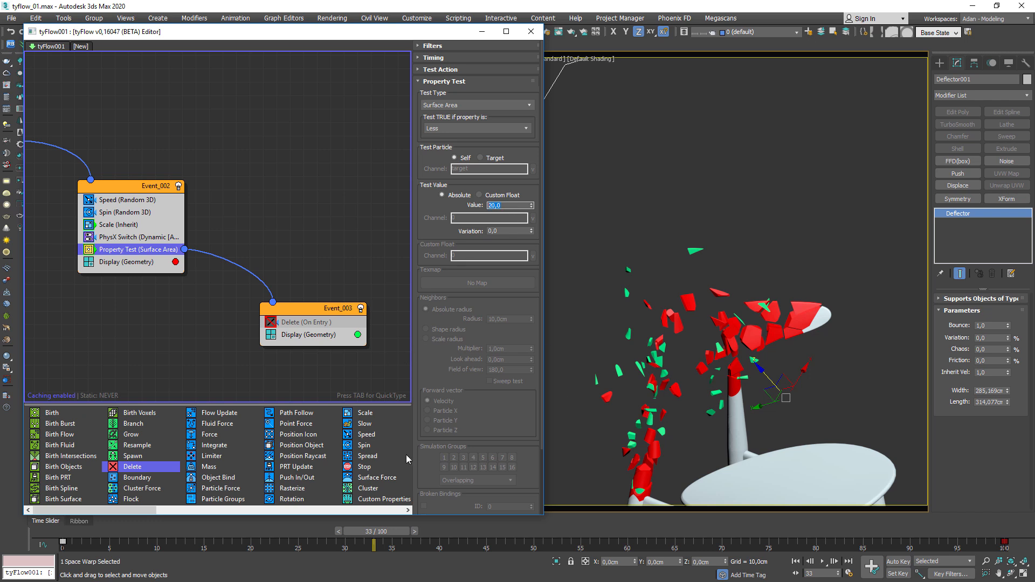
pyautogui.write('2')
pyautogui.press('Return')
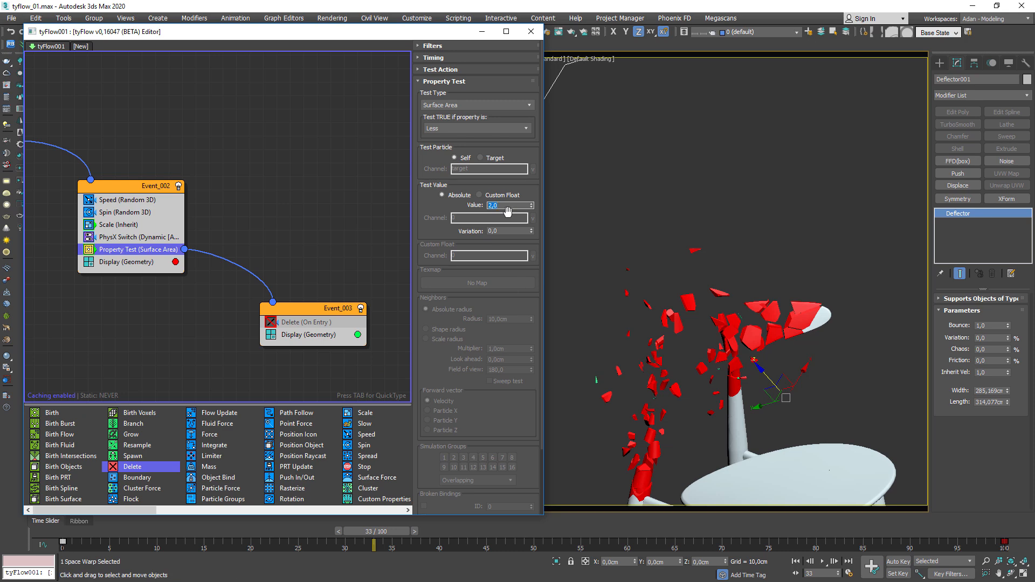
pyautogui.scroll(5, 737, 383)
pyautogui.keyDown('alt'); pyautogui.moveTo(740, 380); pyautogui.dragTo(779, 353, button='middle'); pyautogui.keyUp('alt')
pyautogui.scroll(-4, 731, 349)
pyautogui.scroll(4, 658, 361)
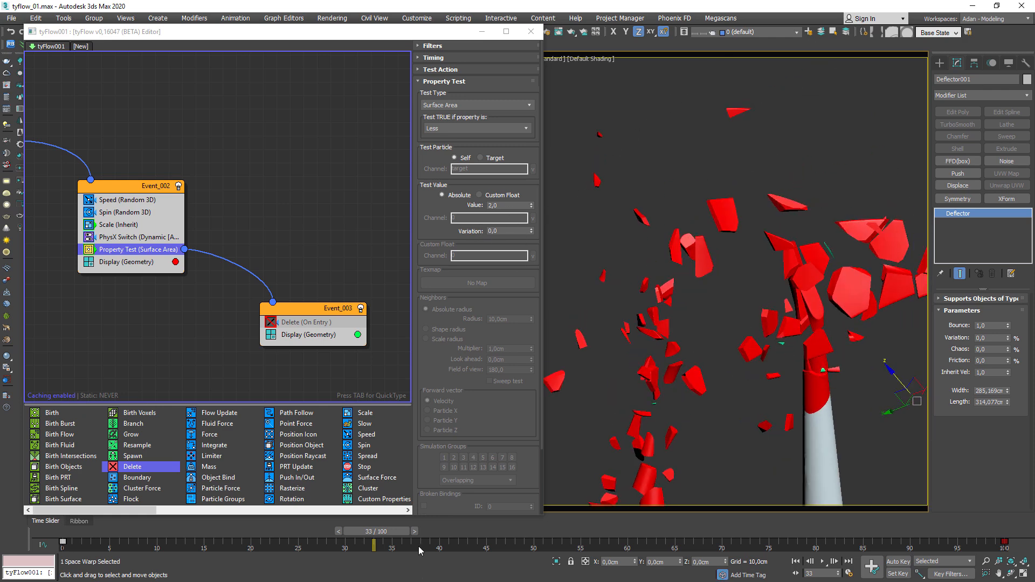
# Scrub the simulation forward to frame 87 and examine how the fragments spread above the ground plane
pyautogui.moveTo(393, 538); pyautogui.dragTo(507, 533)
pyautogui.scroll(-4, 732, 424)
pyautogui.moveTo(731, 425); pyautogui.dragTo(703, 357, button='middle')
pyautogui.moveTo(504, 531); pyautogui.dragTo(889, 507)
pyautogui.scroll(-5, 811, 470)
pyautogui.keyDown('alt'); pyautogui.moveTo(725, 314); pyautogui.dragTo(781, 345, button='middle'); pyautogui.keyUp('alt')
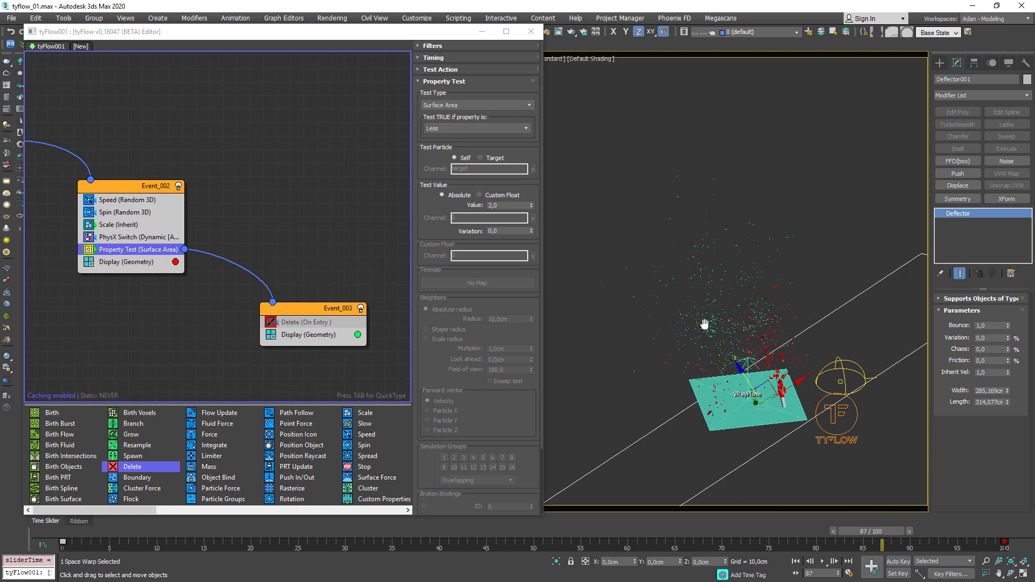
# Enable the Delete operator in Event_003 again and check the chair's breakup at frame 57
pyautogui.click(271, 322)
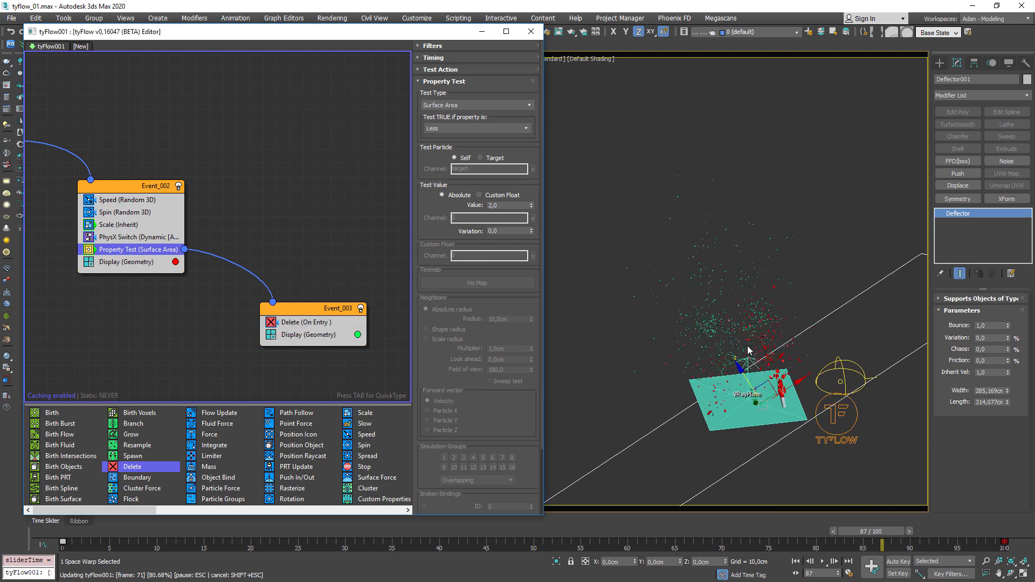
pyautogui.scroll(3, 743, 348)
pyautogui.moveTo(866, 532); pyautogui.dragTo(593, 470)
pyautogui.keyDown('alt'); pyautogui.moveTo(717, 367); pyautogui.dragTo(792, 334, button='middle'); pyautogui.keyUp('alt')
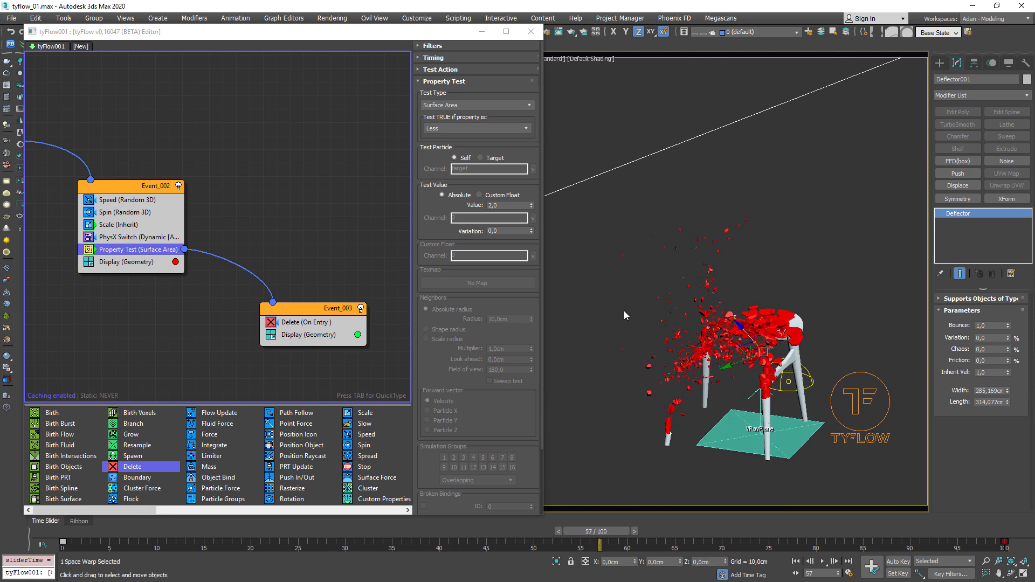
# Add a Time Test operator to Event_002 between PhysX Switch and Property Test
pyautogui.click(151, 251)
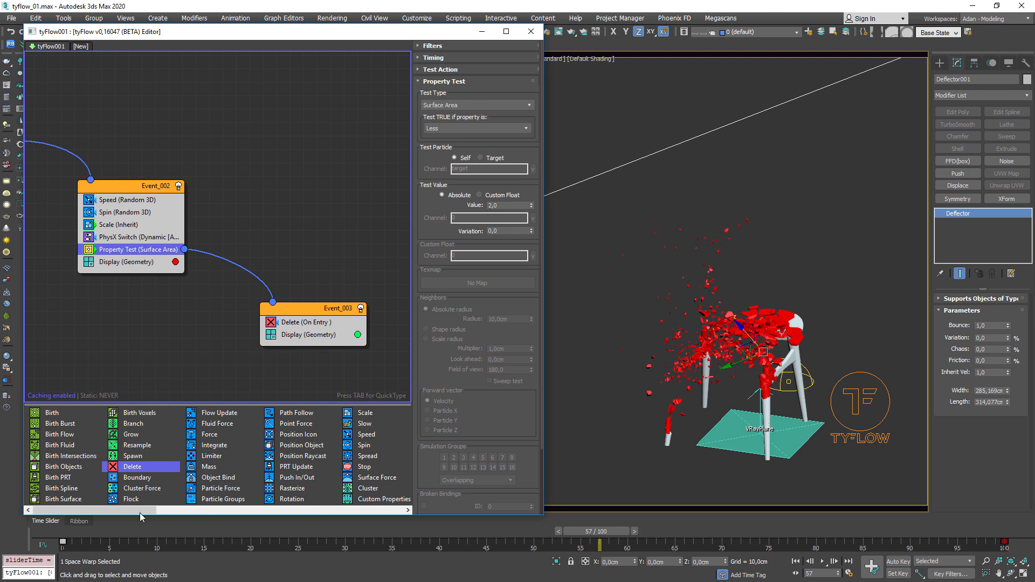
pyautogui.moveTo(149, 511); pyautogui.dragTo(396, 511)
pyautogui.moveTo(215, 467); pyautogui.dragTo(214, 468)
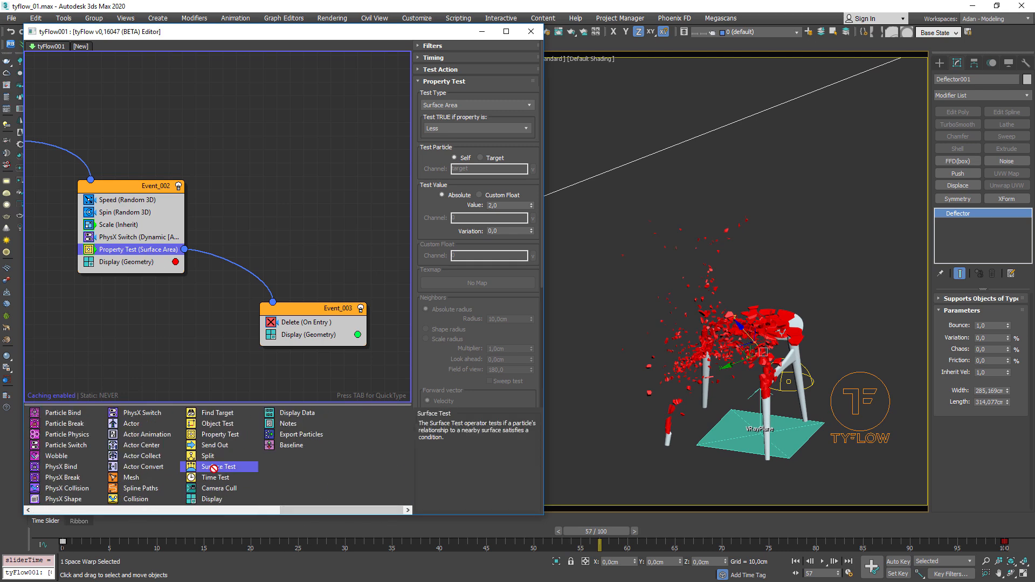
pyautogui.click(214, 480)
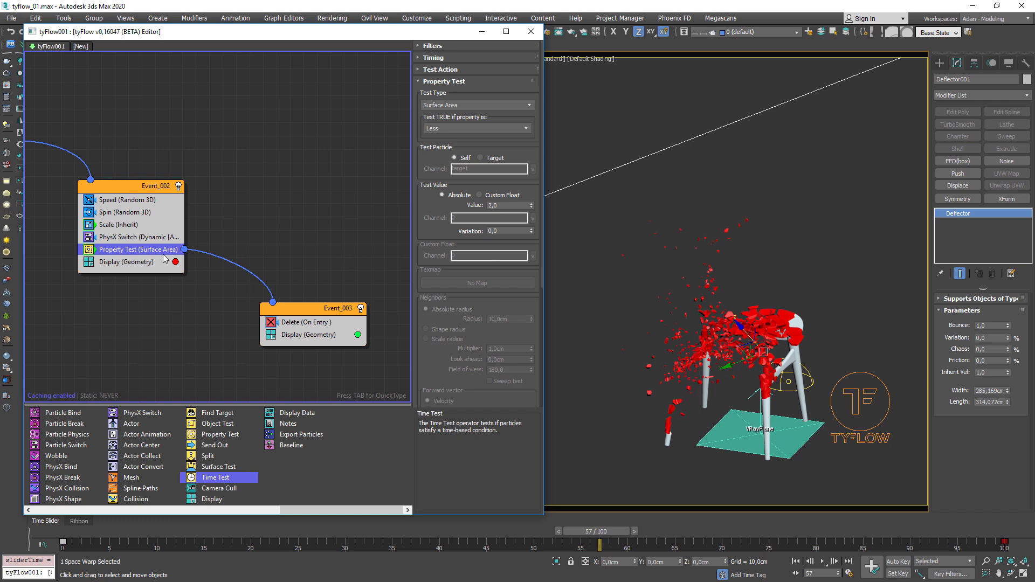
pyautogui.click(133, 262)
pyautogui.click(139, 252)
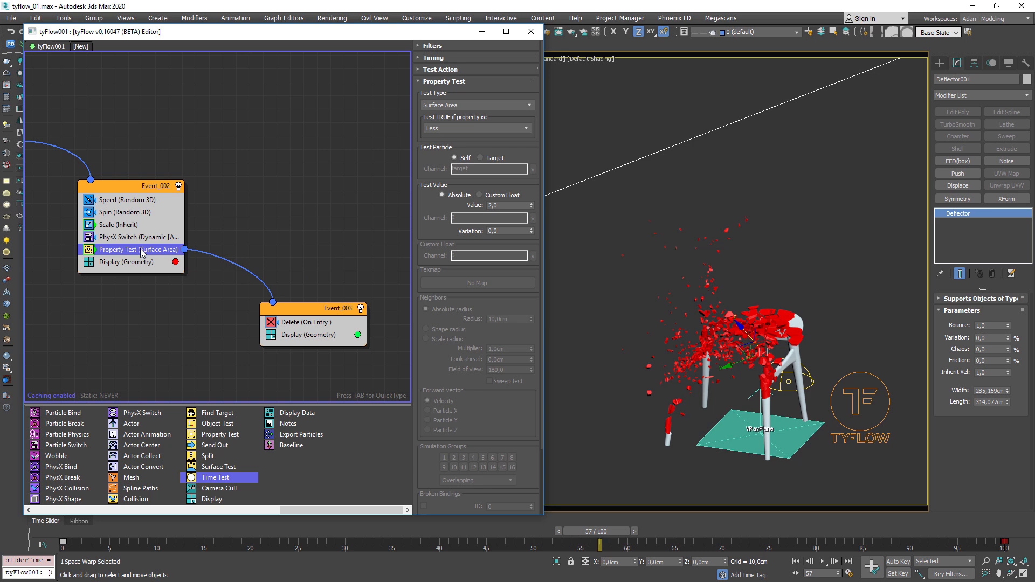
pyautogui.moveTo(218, 482); pyautogui.dragTo(148, 255)
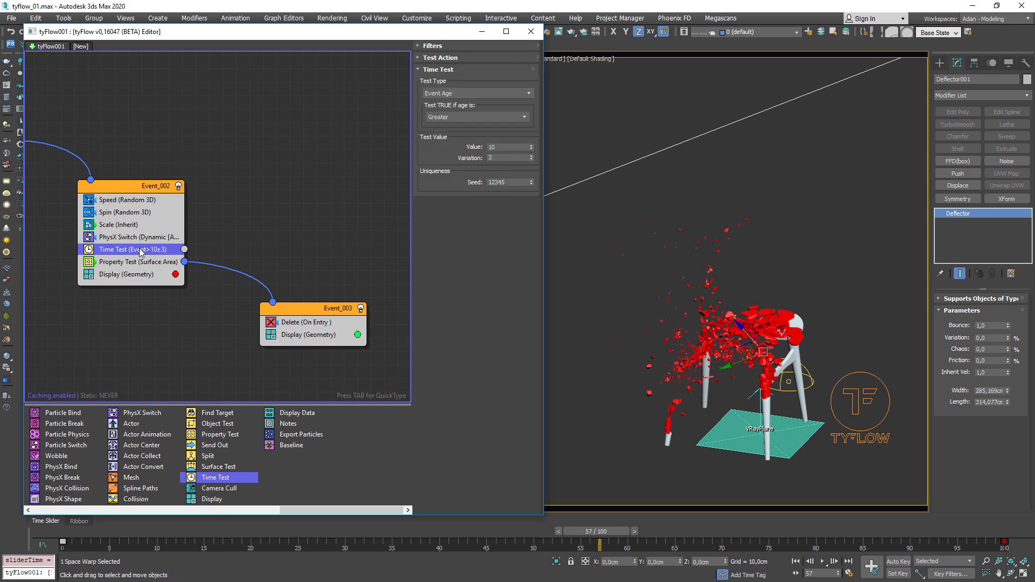
# Set the Time Test to value 15 with variation 5 and connect its output to Event_003
pyautogui.click(511, 147)
pyautogui.write('15')
pyautogui.press('Return')
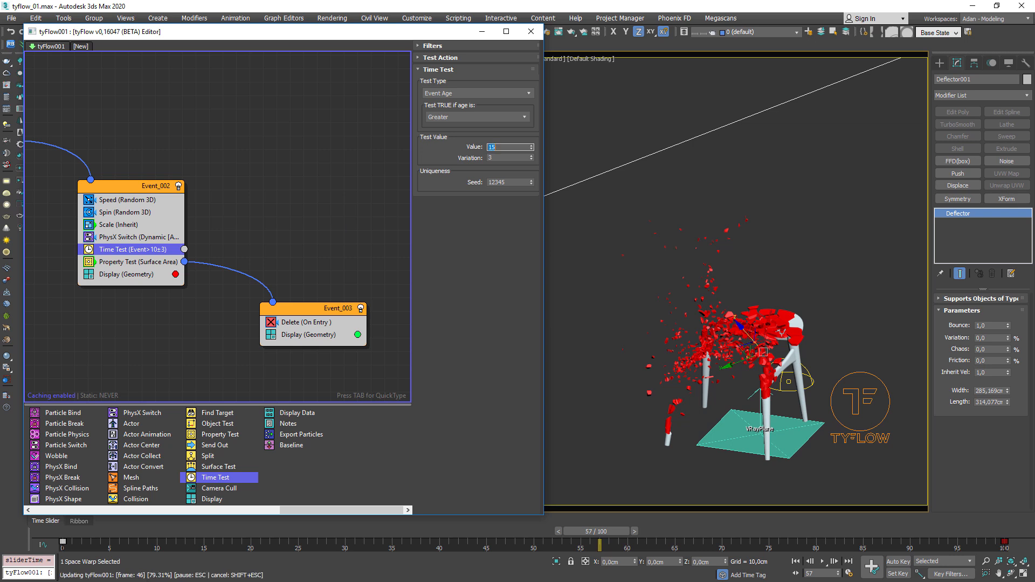
pyautogui.click(495, 157)
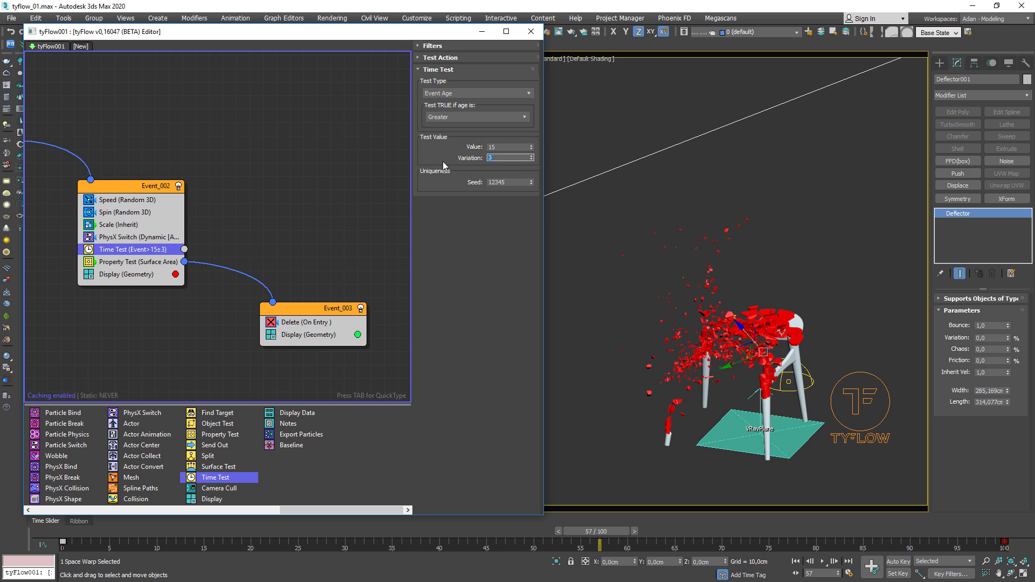
pyautogui.write('5')
pyautogui.press('Return')
pyautogui.moveTo(184, 250); pyautogui.dragTo(274, 303)
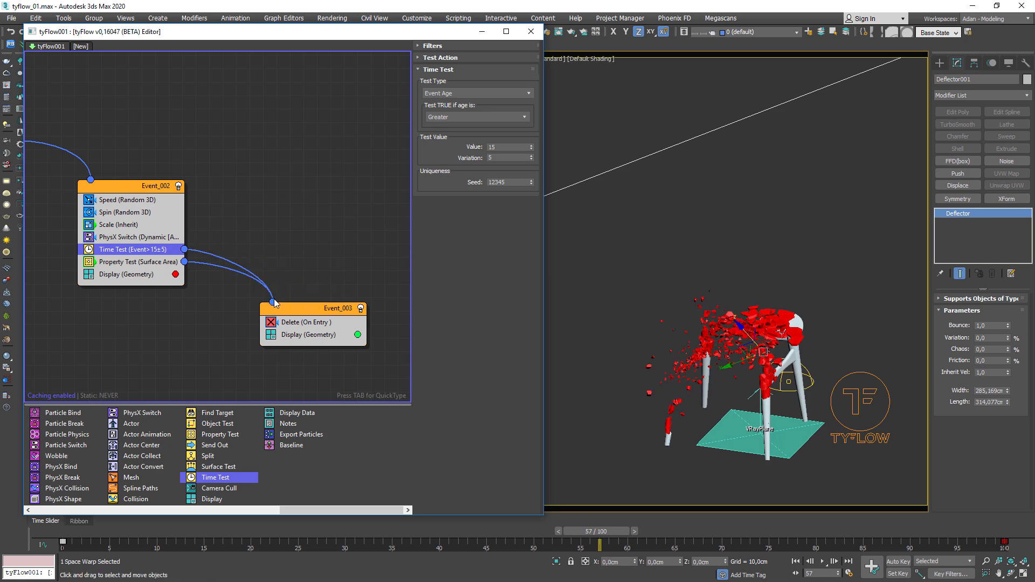
# Play and scrub the simulation to examine how the Time Test and Property Test remove fragments
pyautogui.moveTo(749, 398); pyautogui.dragTo(711, 395, button='middle')
pyautogui.moveTo(624, 542); pyautogui.dragTo(419, 515)
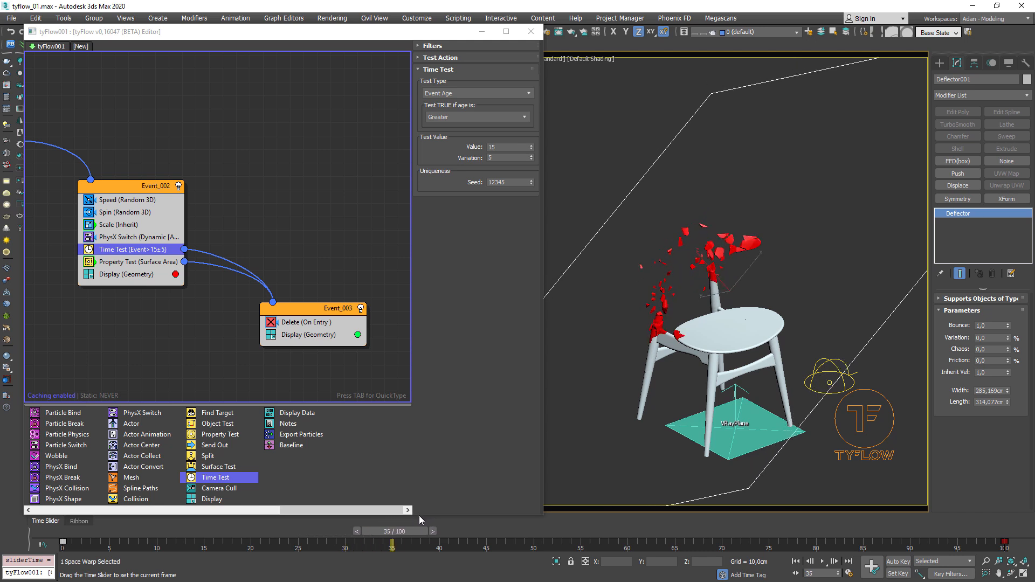
pyautogui.click(160, 262)
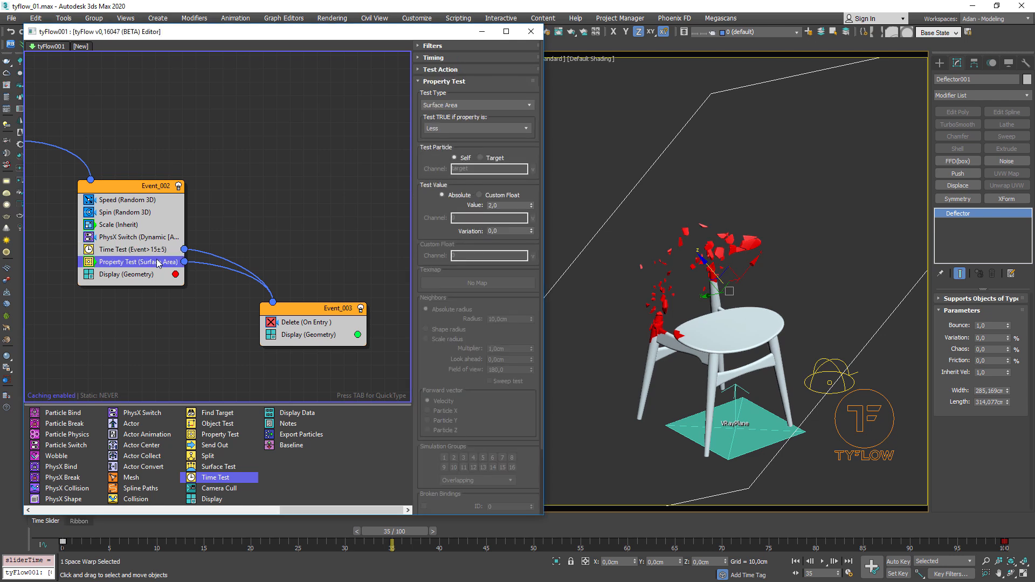
pyautogui.click(158, 251)
pyautogui.moveTo(692, 279); pyautogui.dragTo(686, 302, button='middle')
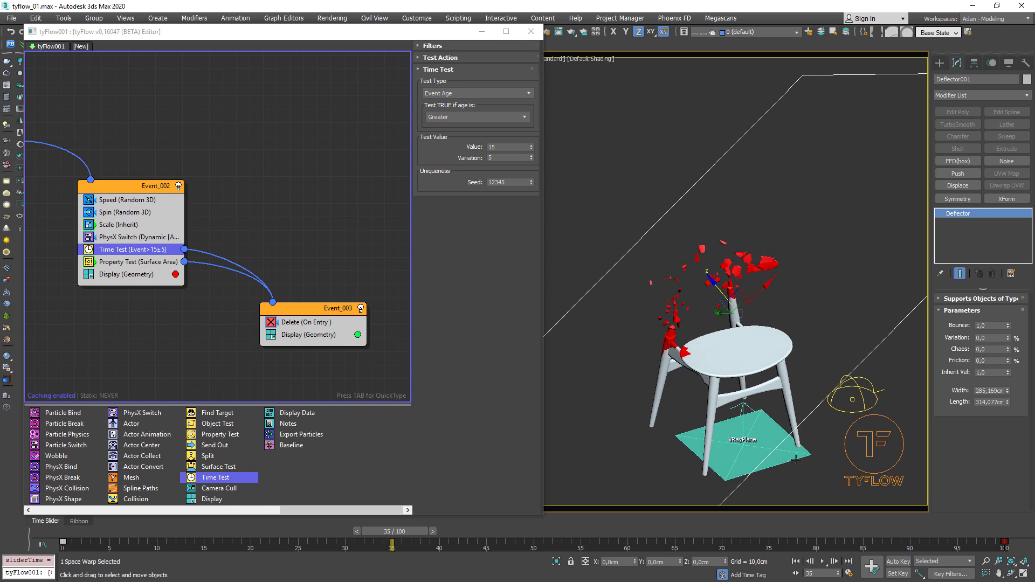
pyautogui.click(822, 561)
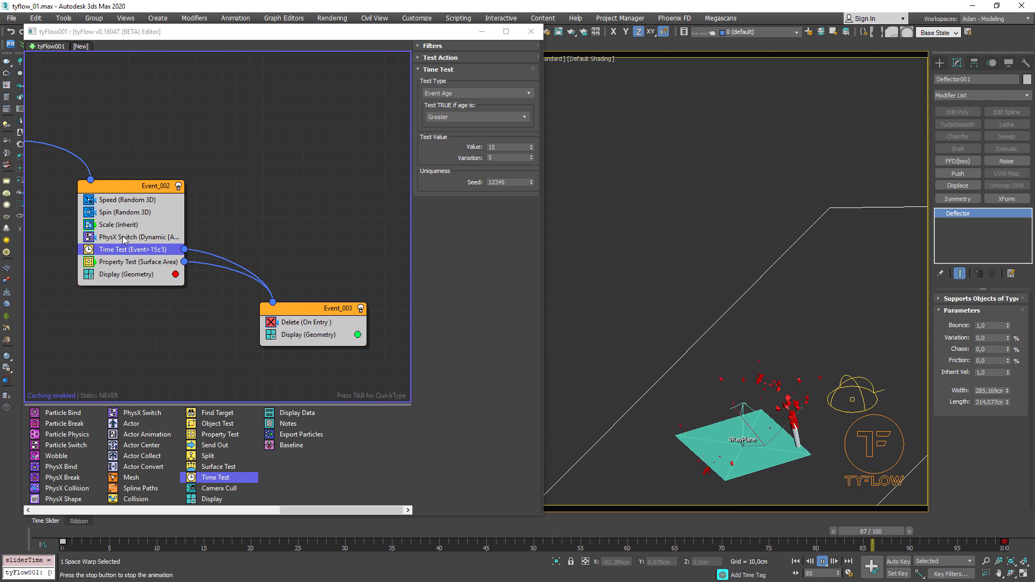
pyautogui.click(159, 263)
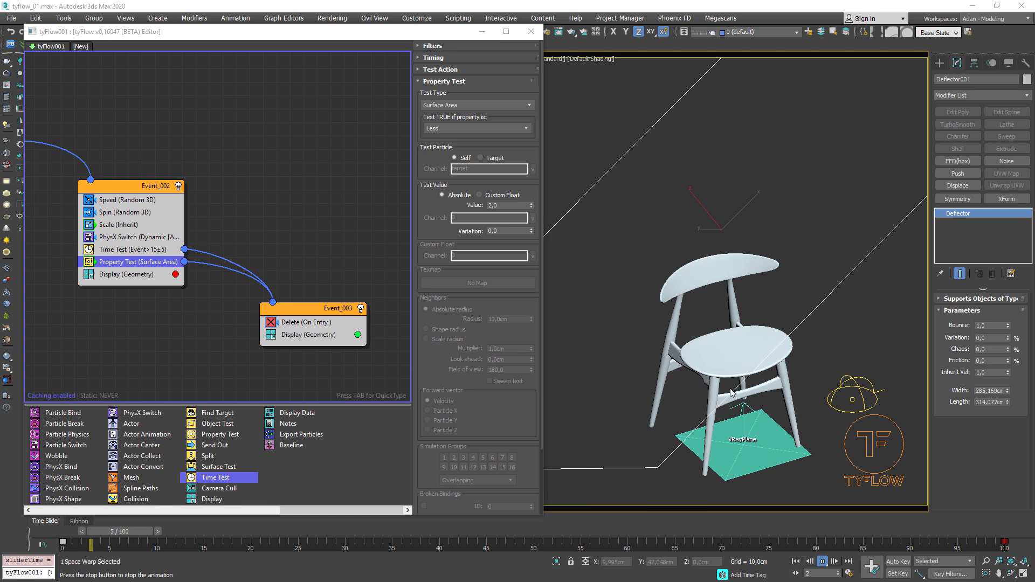
pyautogui.moveTo(438, 532); pyautogui.dragTo(664, 540)
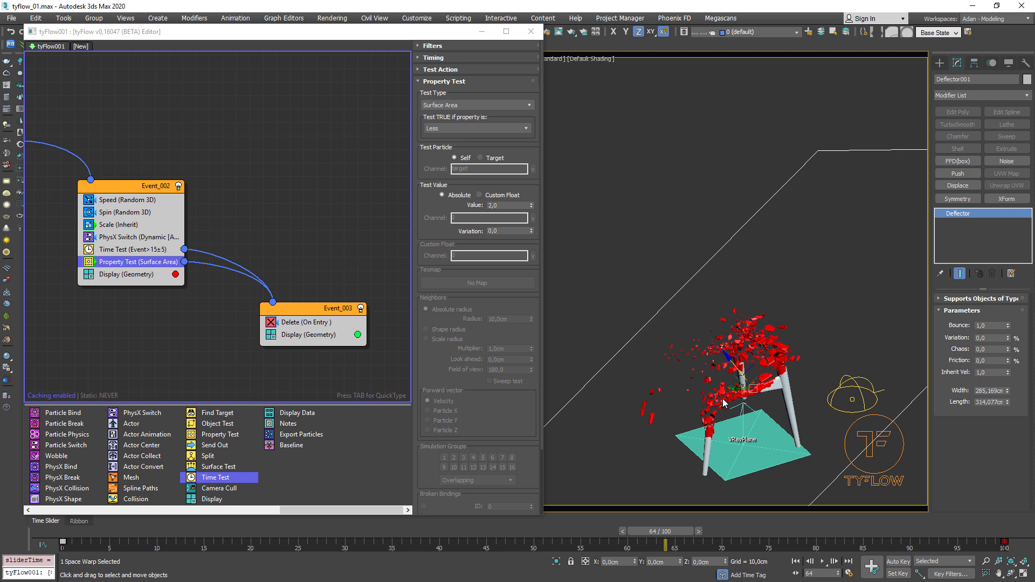
pyautogui.moveTo(677, 535); pyautogui.dragTo(441, 510)
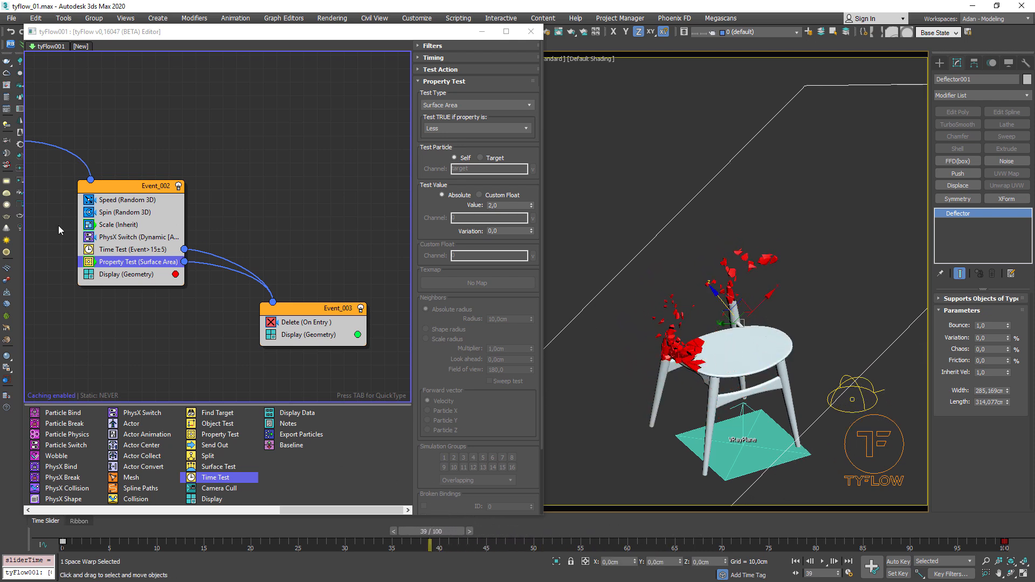
# Review the Element Fracture and Voronoi Fracture settings in Event_001, and disable Element Fracture at frame 62
pyautogui.moveTo(73, 221); pyautogui.dragTo(219, 251, button='middle')
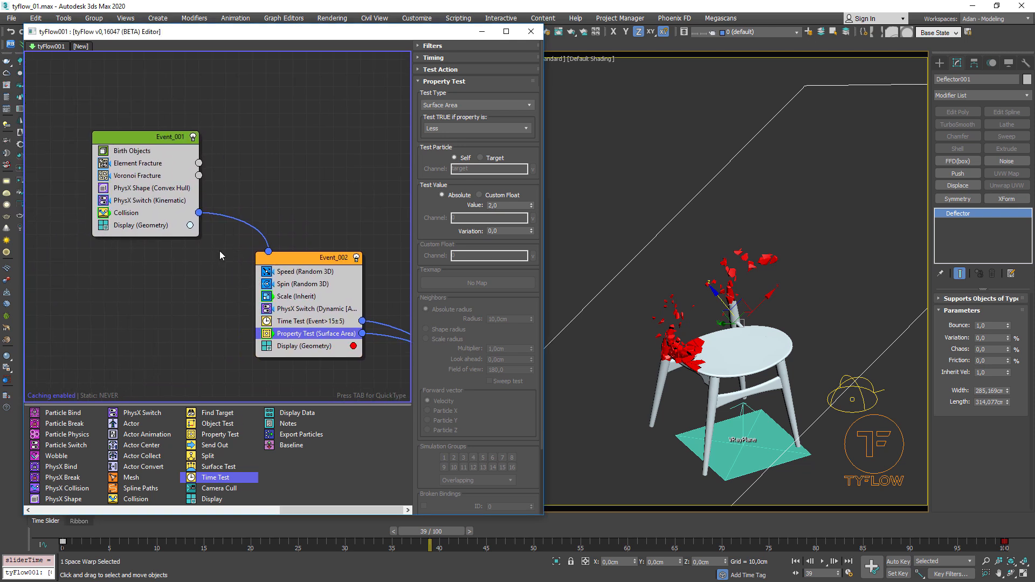
pyautogui.click(128, 164)
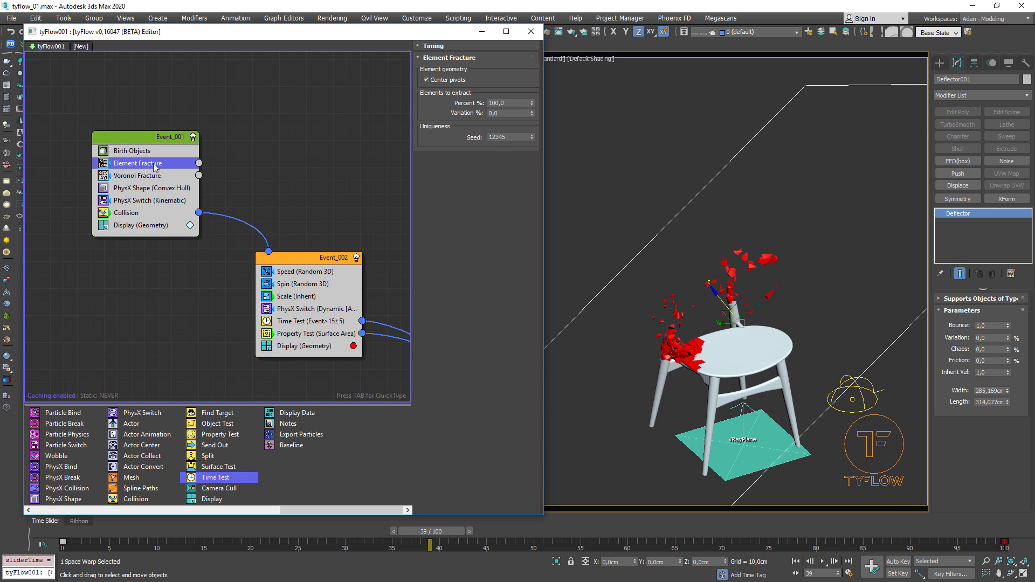
pyautogui.click(140, 176)
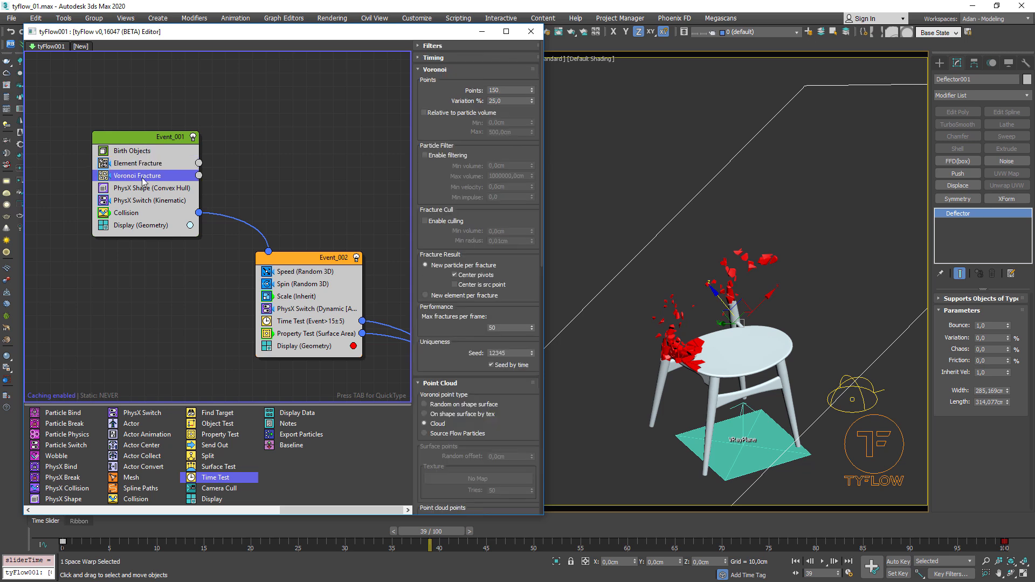
pyautogui.click(138, 163)
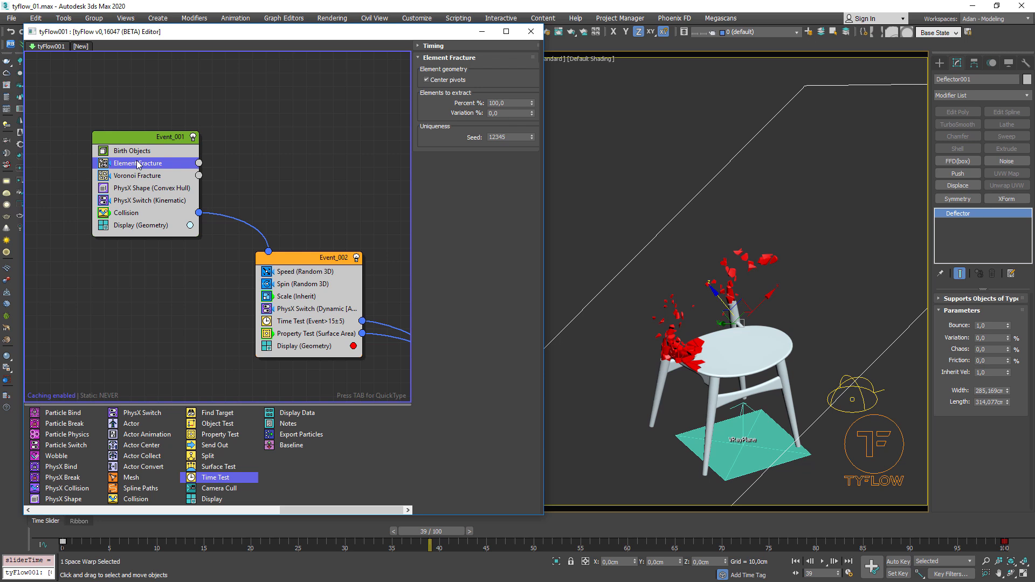
pyautogui.moveTo(437, 535); pyautogui.dragTo(649, 523)
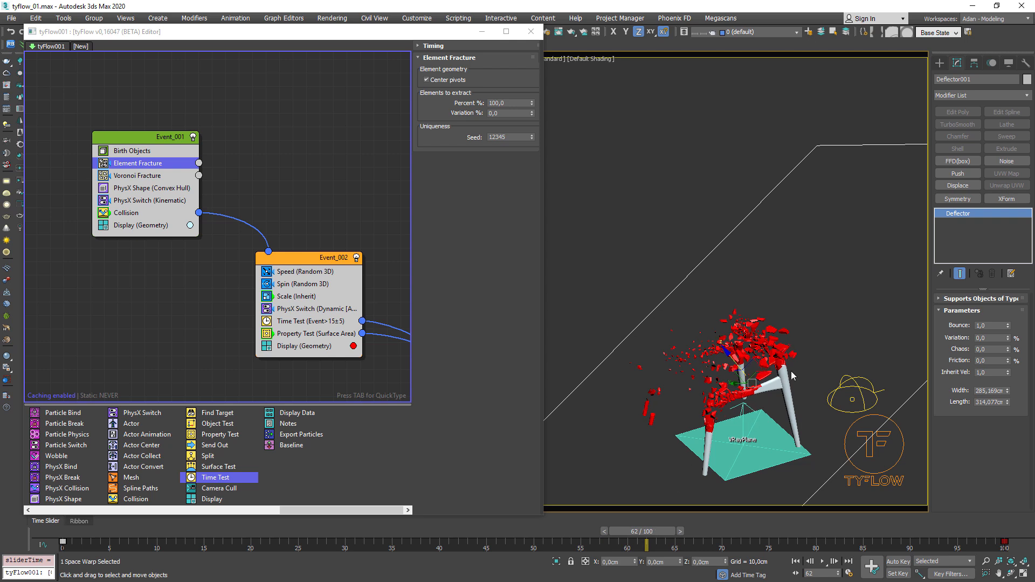
pyautogui.click(102, 164)
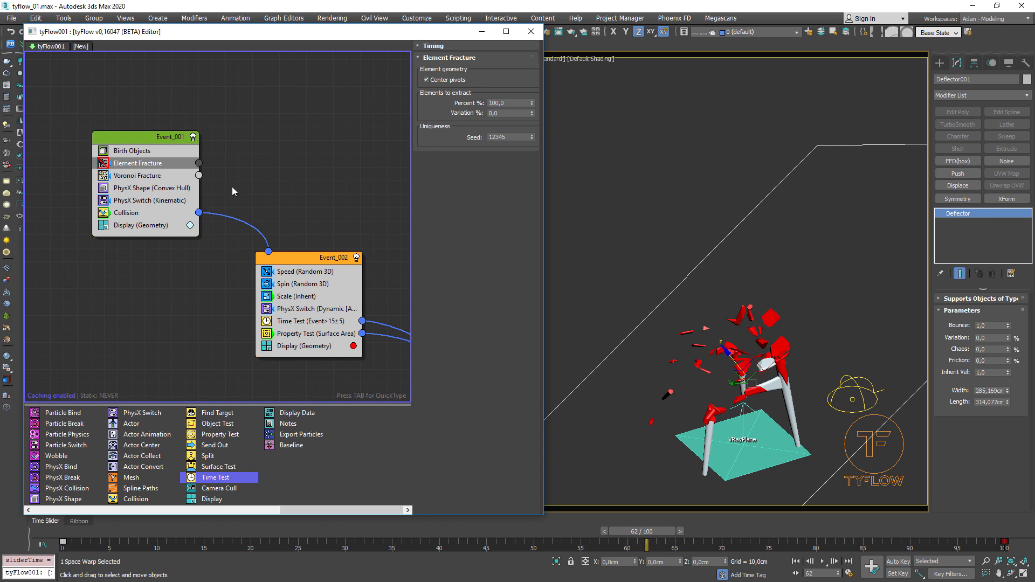
# Review the chair's break-up around frames 46 and 49, finishing near the start at frame 3
pyautogui.moveTo(640, 531); pyautogui.dragTo(493, 504)
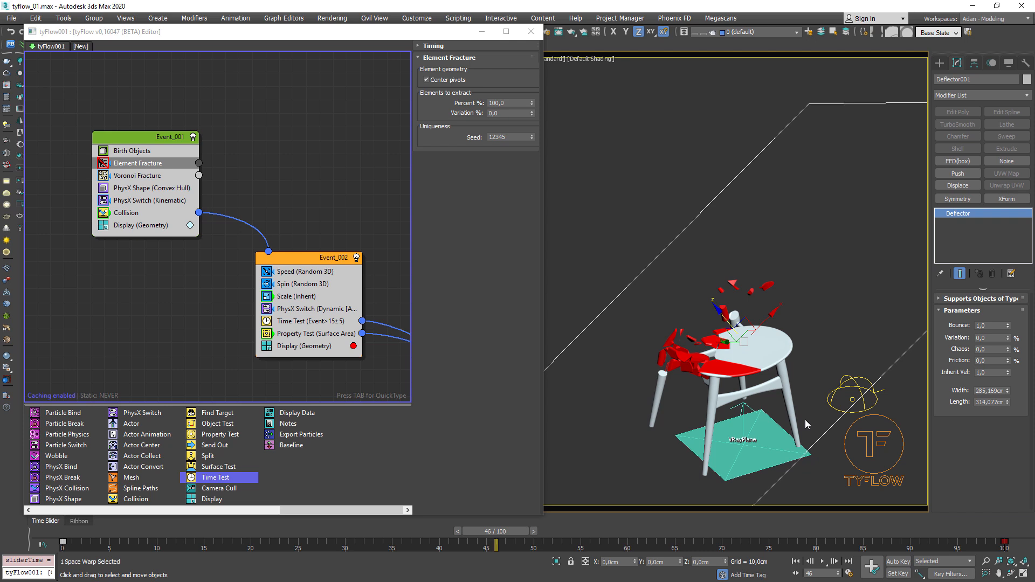
pyautogui.moveTo(495, 530); pyautogui.dragTo(525, 531)
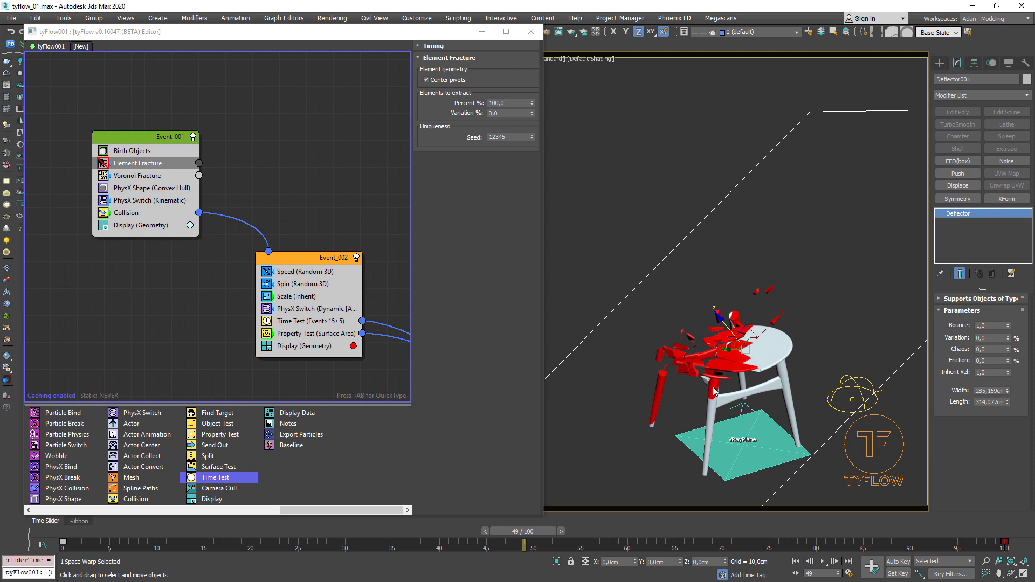
pyautogui.moveTo(518, 531); pyautogui.dragTo(68, 475)
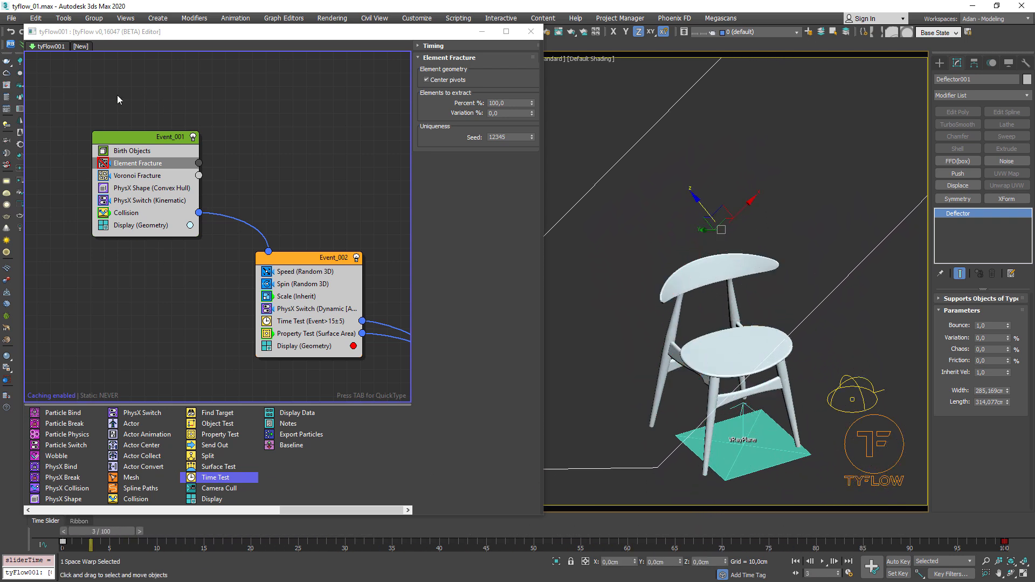
# Enable the Element Fracture operator in Event_001 and run the simulation forward to frame 61
pyautogui.click(103, 166)
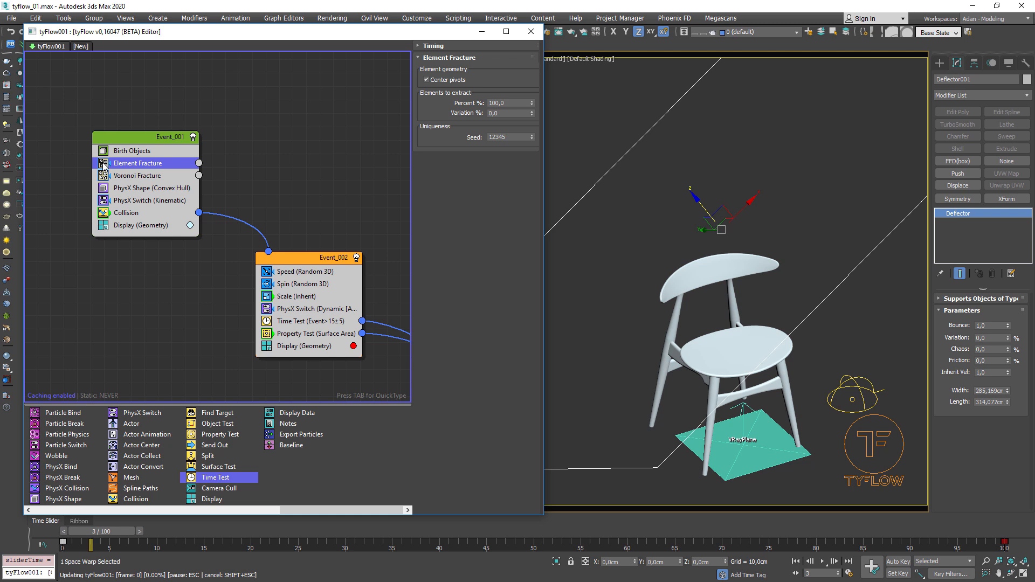
pyautogui.moveTo(116, 532); pyautogui.dragTo(390, 532)
pyautogui.moveTo(431, 531); pyautogui.dragTo(652, 522)
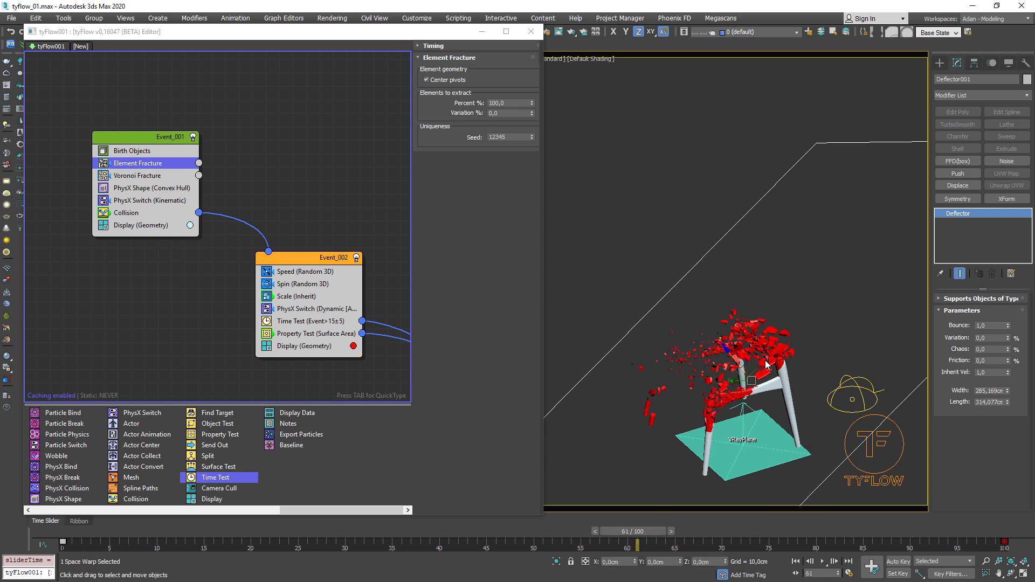
# Set the Voronoi Fracture's point count to 100 and check the debris at frame 53
pyautogui.click(149, 175)
pyautogui.doubleClick(507, 92)
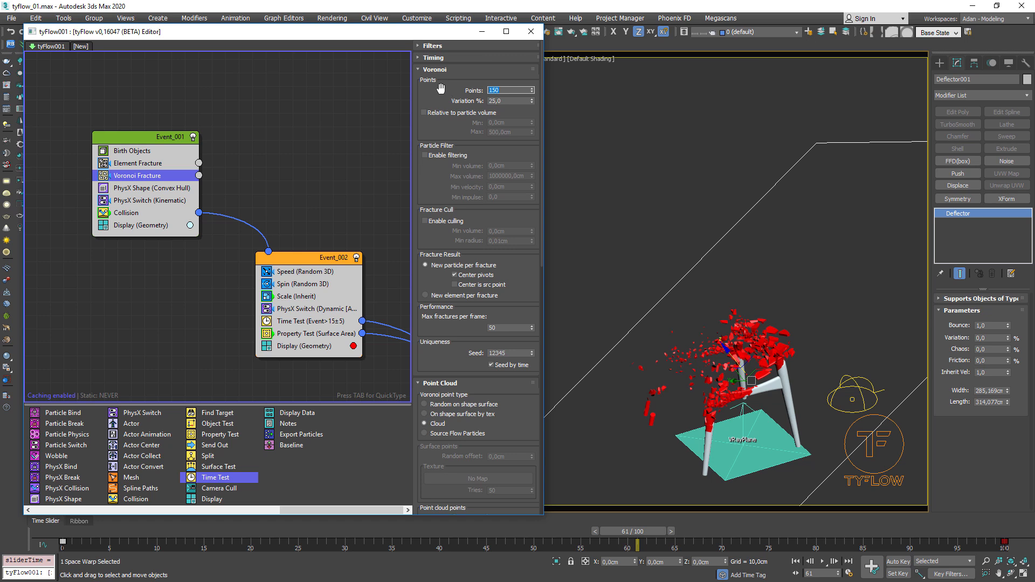
pyautogui.press('Return')
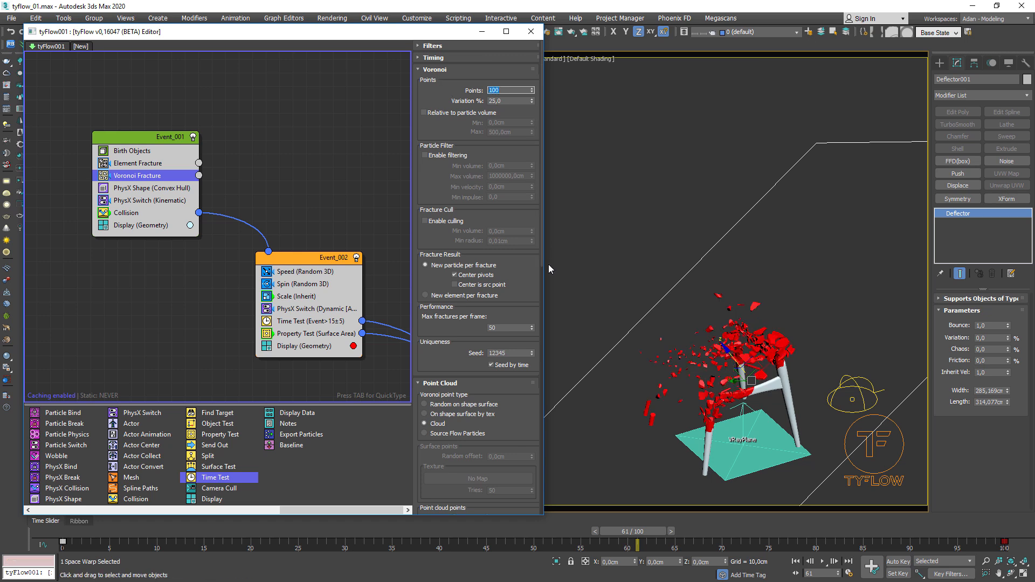
pyautogui.moveTo(634, 530); pyautogui.dragTo(574, 479)
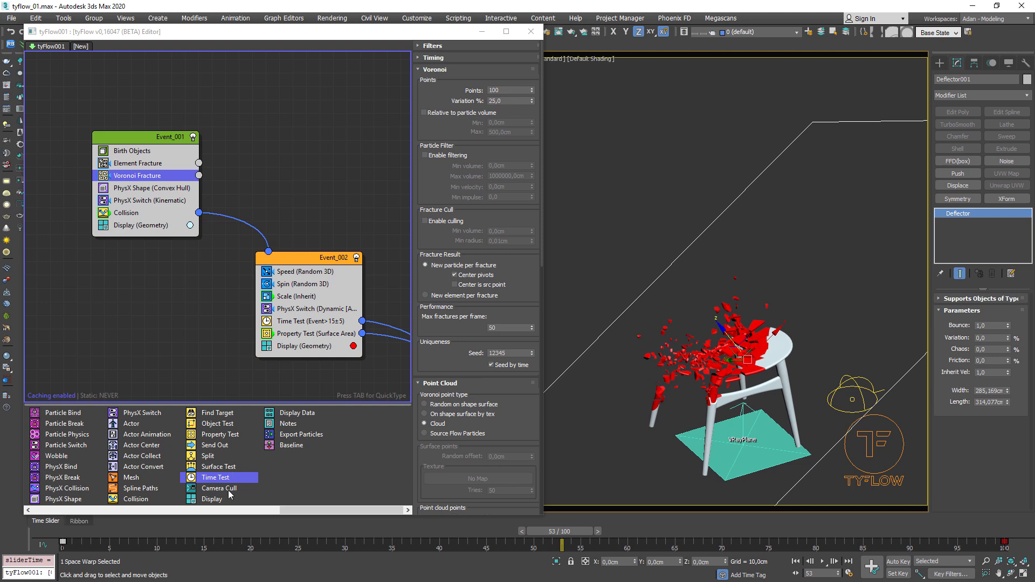
# Add a second Voronoi Fracture operator to Event_001 directly below the existing one
pyautogui.moveTo(358, 510); pyautogui.dragTo(189, 509)
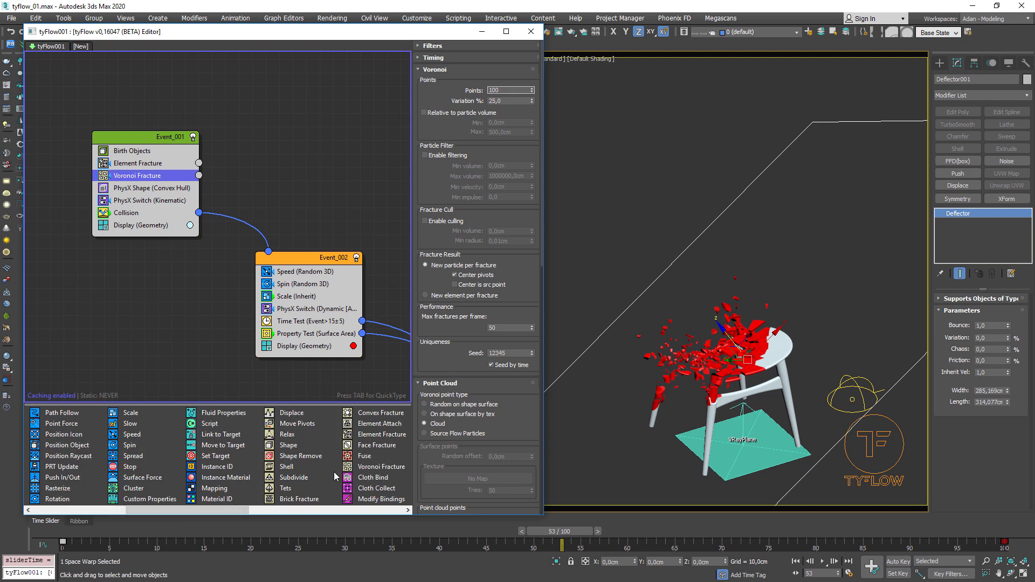
pyautogui.moveTo(384, 469)
pyautogui.scroll(-1, 311, 469)
pyautogui.moveTo(138, 234); pyautogui.dragTo(140, 186)
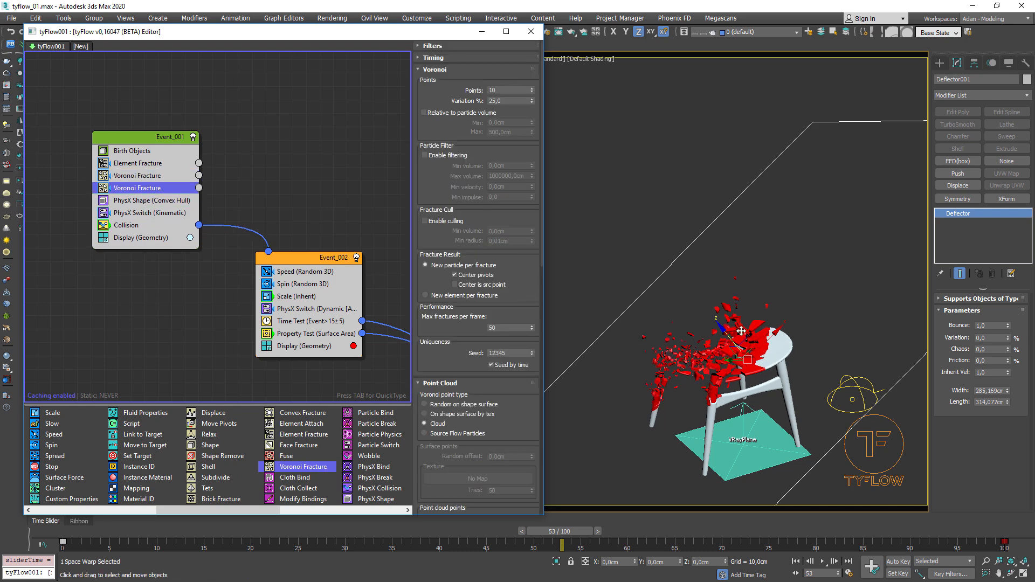
pyautogui.click(492, 328)
pyautogui.click(498, 330)
# Return to frame 0 and inspect the fracture lines on the whole chair with edged faces displayed
pyautogui.moveTo(574, 533); pyautogui.dragTo(22, 514)
pyautogui.keyDown('alt'); pyautogui.moveTo(769, 363); pyautogui.dragTo(741, 382, button='middle'); pyautogui.keyUp('alt')
pyautogui.press('F3')
pyautogui.press('F3')
pyautogui.press('F4')
pyautogui.scroll(5, 700, 332)
pyautogui.scroll(-1, 700, 332)
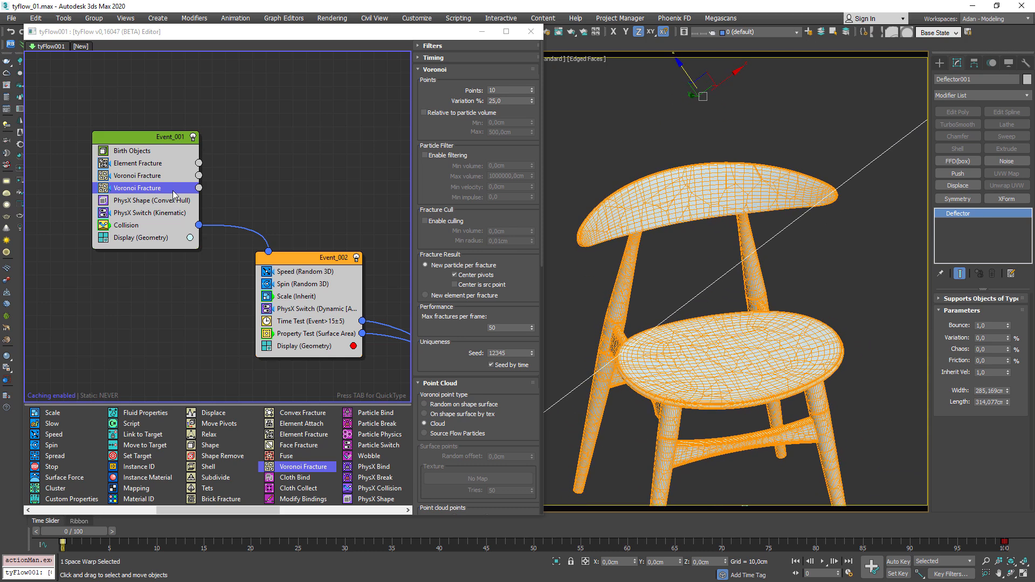
# Set the second Voronoi Fracture's point count to 25 and inspect the cells on the seat
pyautogui.click(158, 177)
pyautogui.click(158, 188)
pyautogui.doubleClick(509, 89)
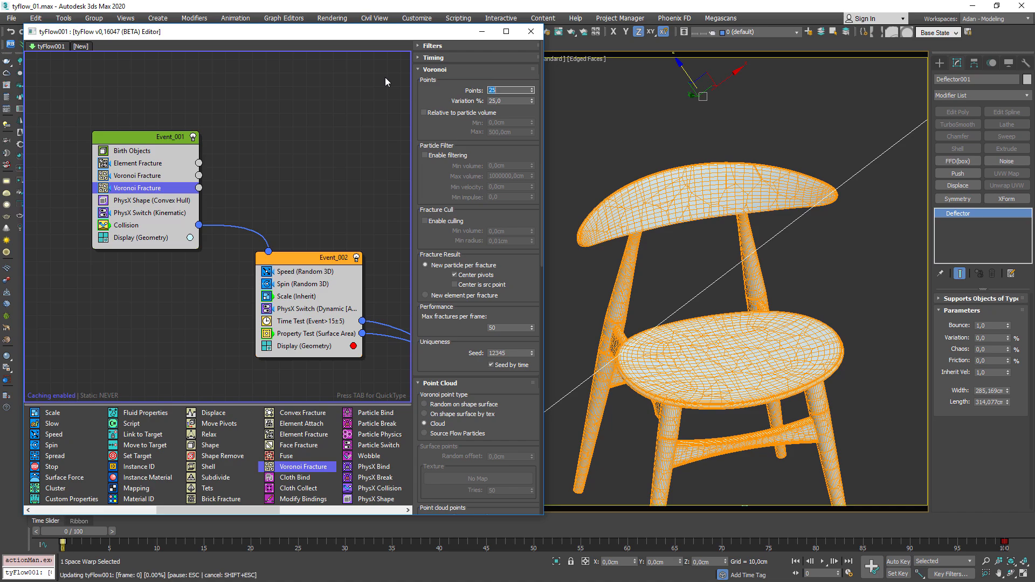
pyautogui.moveTo(727, 438); pyautogui.dragTo(724, 411, button='middle')
pyautogui.scroll(5, 738, 367)
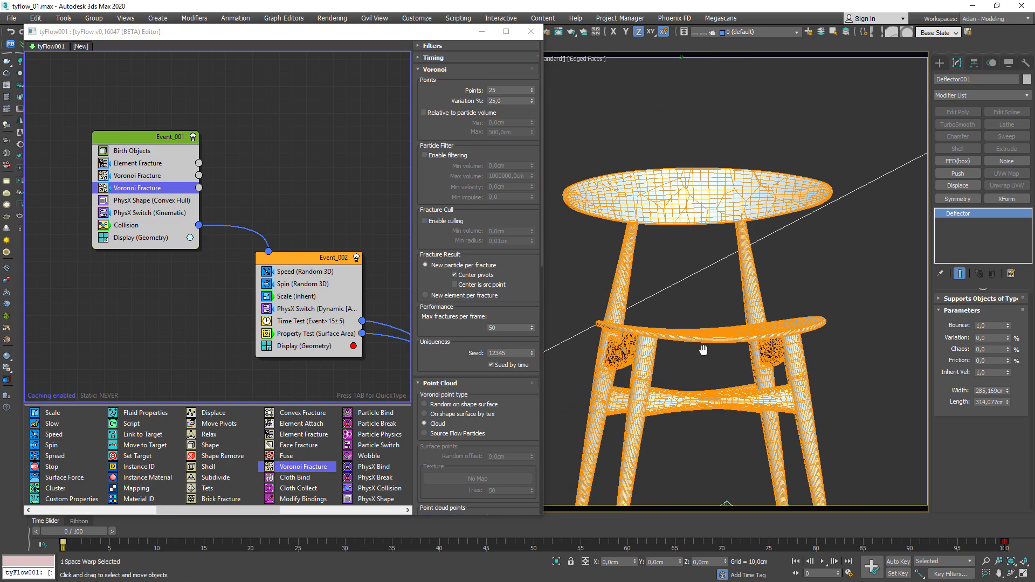
pyautogui.keyDown('alt'); pyautogui.moveTo(743, 347); pyautogui.dragTo(755, 340, button='middle'); pyautogui.keyUp('alt')
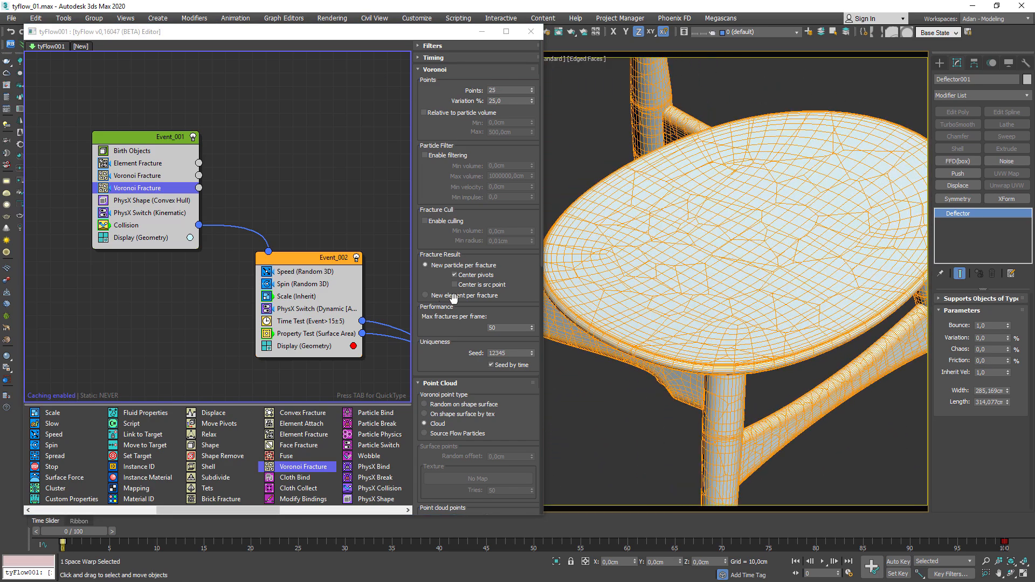
# Set the second Voronoi Fracture's max fractures per frame to 100 and inspect the chair's legs and rails
pyautogui.moveTo(508, 328); pyautogui.dragTo(276, 317)
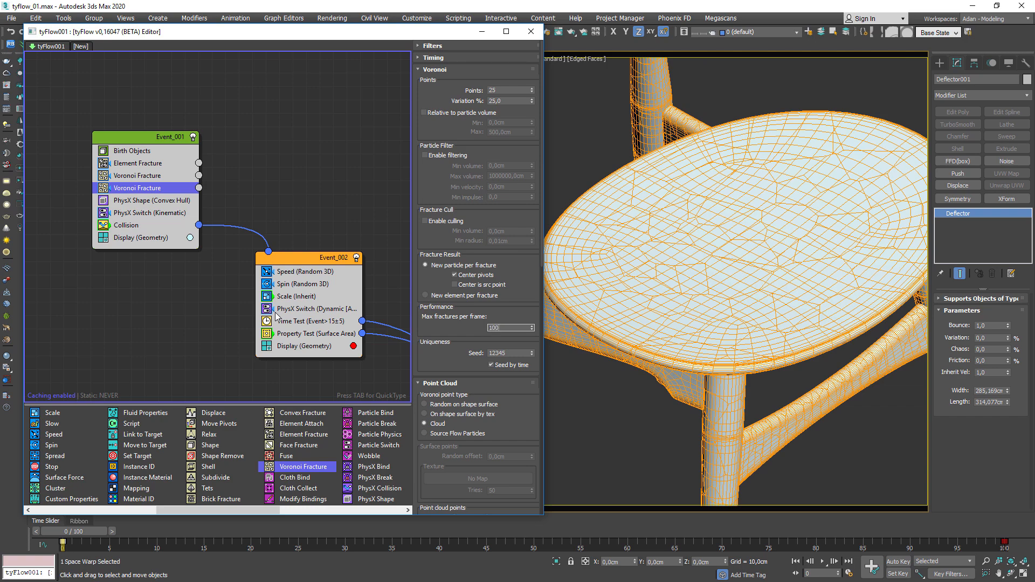
pyautogui.scroll(-5, 767, 323)
pyautogui.keyDown('alt'); pyautogui.moveTo(767, 345); pyautogui.dragTo(674, 318, button='middle'); pyautogui.keyUp('alt')
pyautogui.scroll(4, 682, 345)
pyautogui.moveTo(695, 410); pyautogui.dragTo(698, 328, button='middle')
pyautogui.scroll(2, 693, 333)
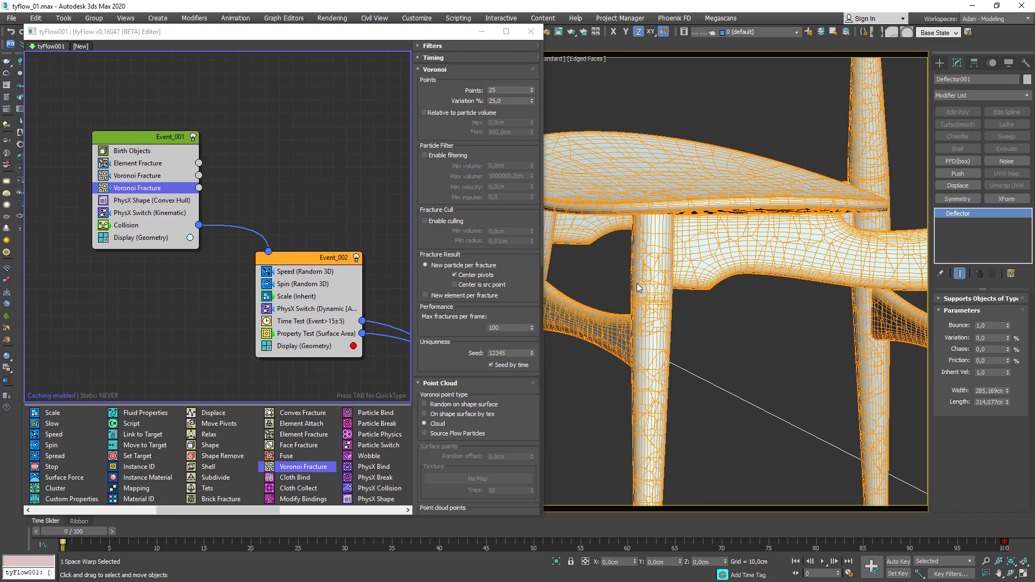
pyautogui.scroll(2, 688, 358)
pyautogui.scroll(-3, 670, 229)
pyautogui.moveTo(685, 373); pyautogui.dragTo(715, 380, button='middle')
pyautogui.scroll(-4, 702, 347)
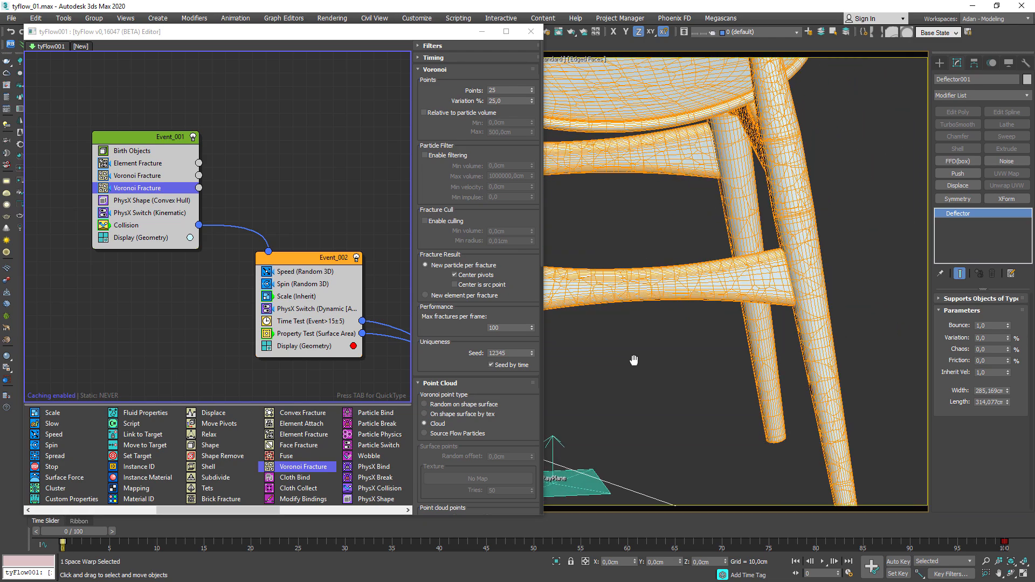
pyautogui.keyDown('alt'); pyautogui.moveTo(760, 284); pyautogui.dragTo(881, 306, button='middle'); pyautogui.keyUp('alt')
# Set the second Voronoi Fracture's max fractures per frame to 250 and inspect the cracks with and without edged faces
pyautogui.moveTo(521, 328); pyautogui.dragTo(346, 335)
pyautogui.write('250')
pyautogui.press('Return')
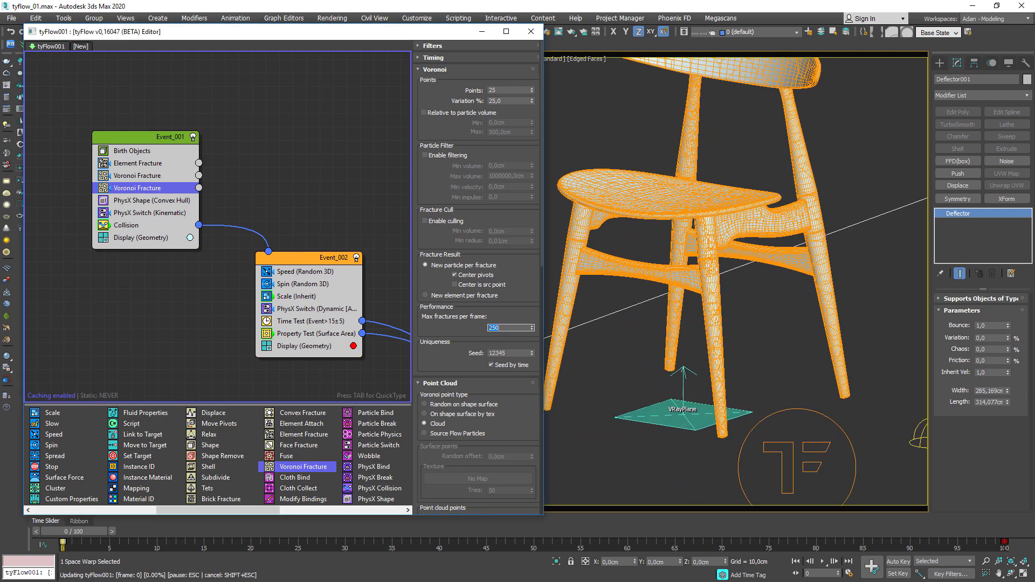
pyautogui.keyDown('alt'); pyautogui.moveTo(715, 256); pyautogui.dragTo(706, 383, button='middle'); pyautogui.keyUp('alt')
pyautogui.keyDown('alt'); pyautogui.moveTo(707, 383); pyautogui.dragTo(733, 376, button='middle'); pyautogui.keyUp('alt')
pyautogui.scroll(5, 717, 319)
pyautogui.press('F4')
pyautogui.press('F4')
pyautogui.scroll(-5, 717, 319)
pyautogui.keyDown('alt'); pyautogui.moveTo(717, 319); pyautogui.dragTo(694, 397, button='middle'); pyautogui.keyUp('alt')
pyautogui.scroll(3, 663, 346)
pyautogui.scroll(-6, 674, 350)
# Show the shattering chair at frame 54 with the deflector deselected and edged faces turned off
pyautogui.click(575, 534)
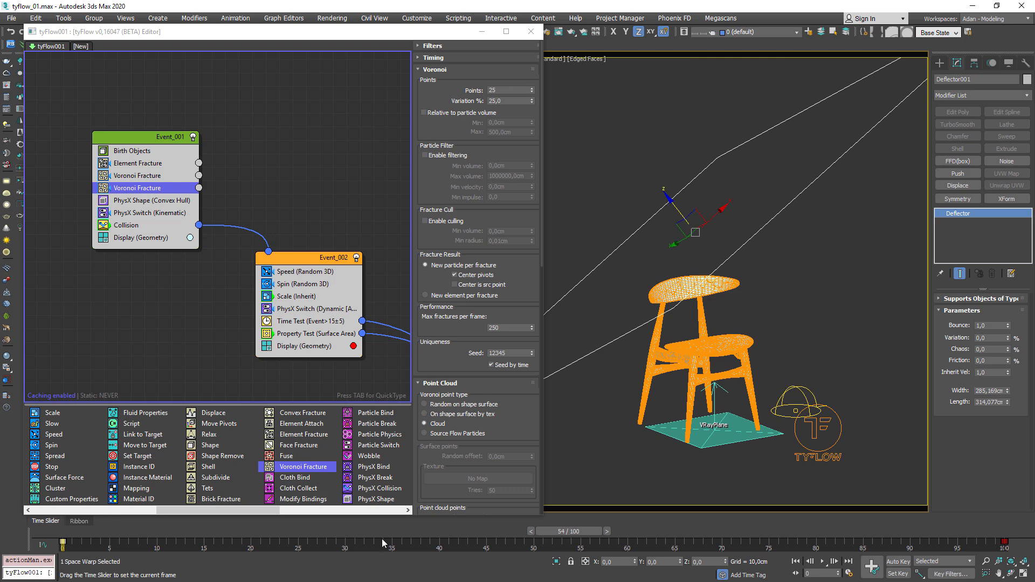
pyautogui.keyDown('alt'); pyautogui.moveTo(762, 308); pyautogui.dragTo(700, 392, button='middle'); pyautogui.keyUp('alt')
pyautogui.click(794, 313)
pyautogui.press('F4')
pyautogui.scroll(4, 698, 359)
pyautogui.scroll(2, 760, 370)
pyautogui.scroll(-2, 761, 370)
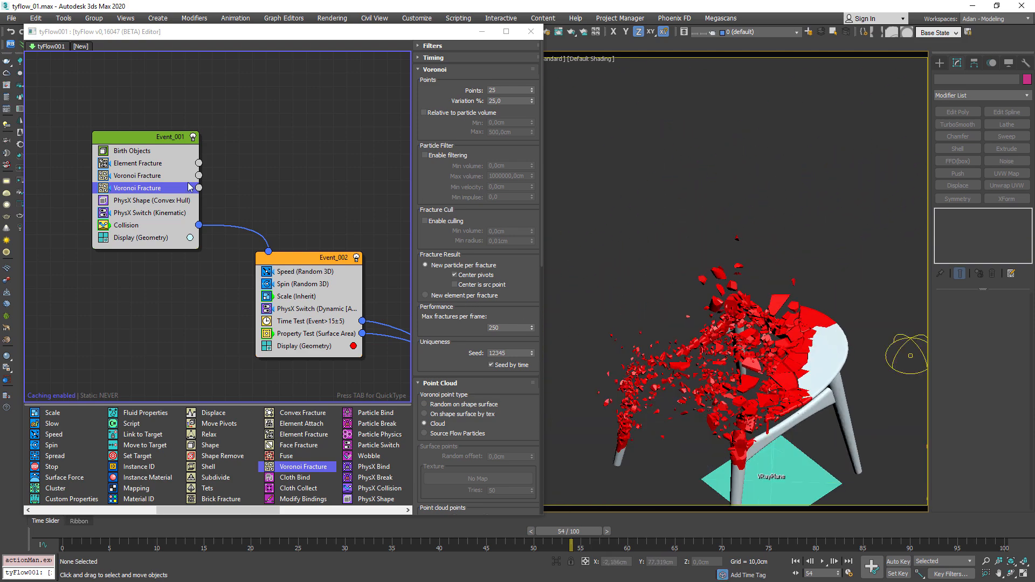
# Set the first Voronoi Fracture's point count to 80 and inspect the debris over the seat
pyautogui.click(149, 177)
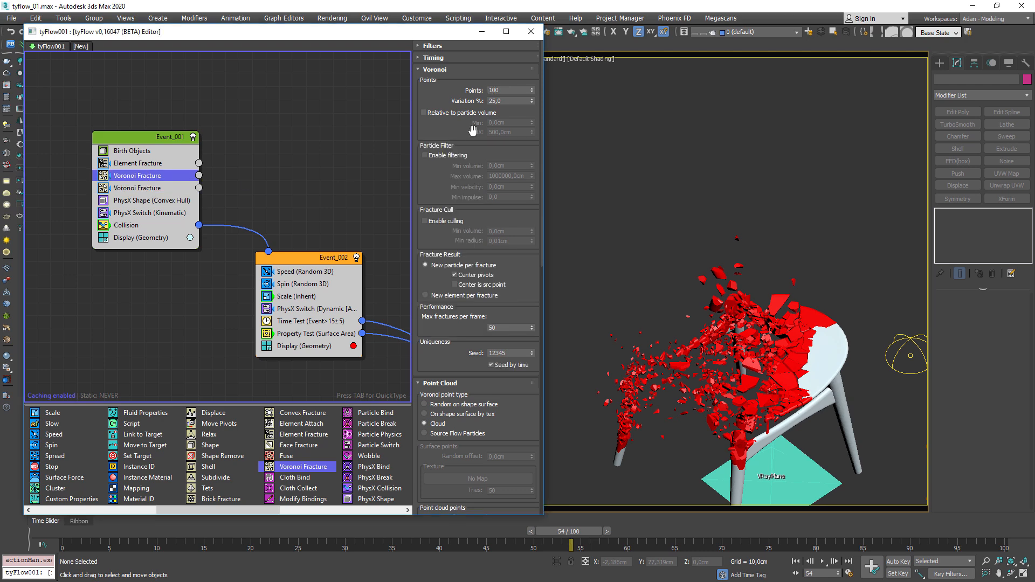
pyautogui.moveTo(504, 92); pyautogui.dragTo(433, 86)
pyautogui.write('80')
pyautogui.press('Return')
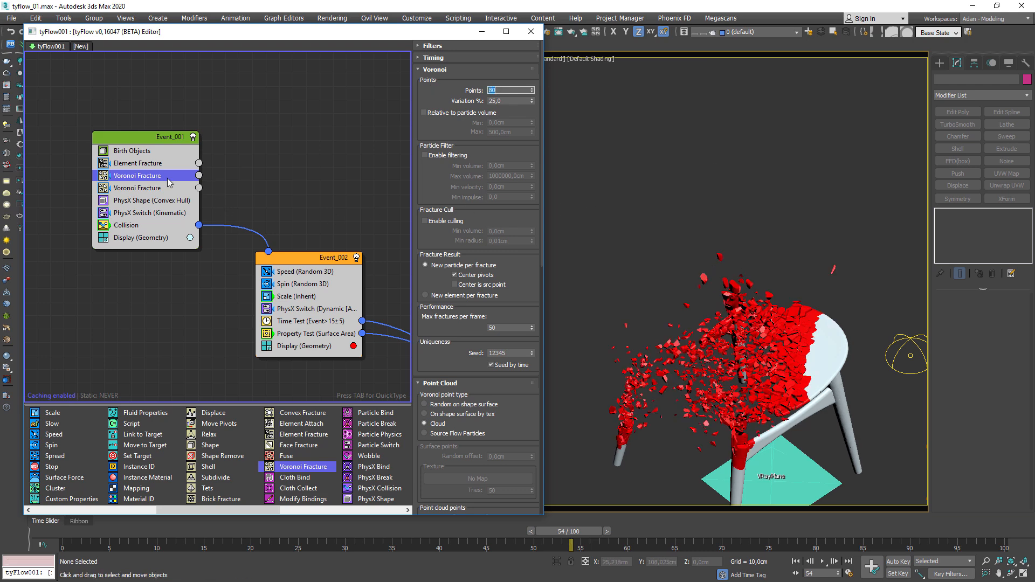
pyautogui.scroll(5, 760, 360)
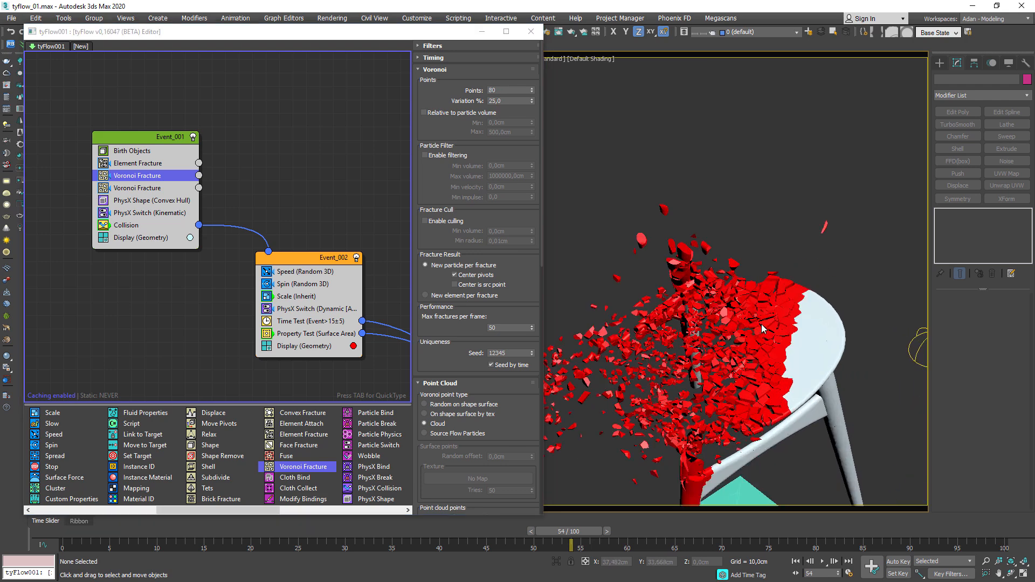
pyautogui.moveTo(497, 90); pyautogui.dragTo(434, 89)
# Set the second Voronoi Fracture's max fractures per frame to 100
pyautogui.click(140, 188)
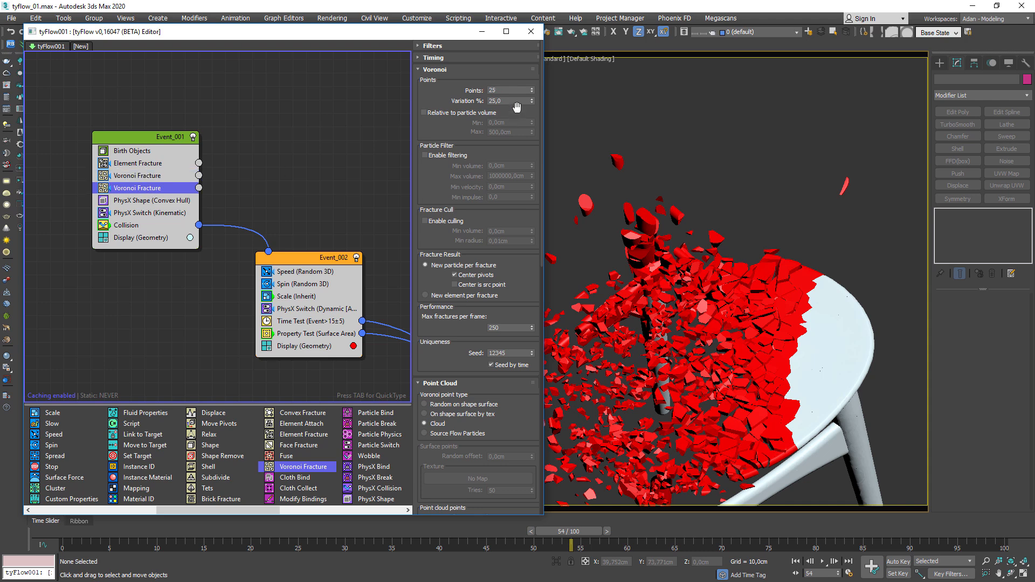
pyautogui.click(500, 328)
pyautogui.write('100')
pyautogui.press('Return')
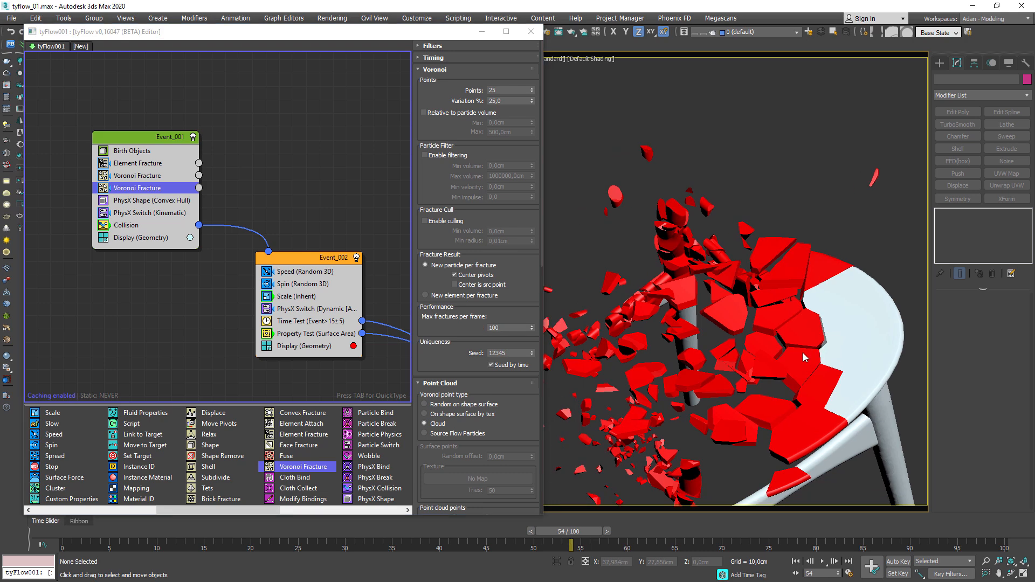
# Try max fractures per frame of 150 and 200 on the second Voronoi Fracture, checking the pieces with edged faces
pyautogui.press('F4')
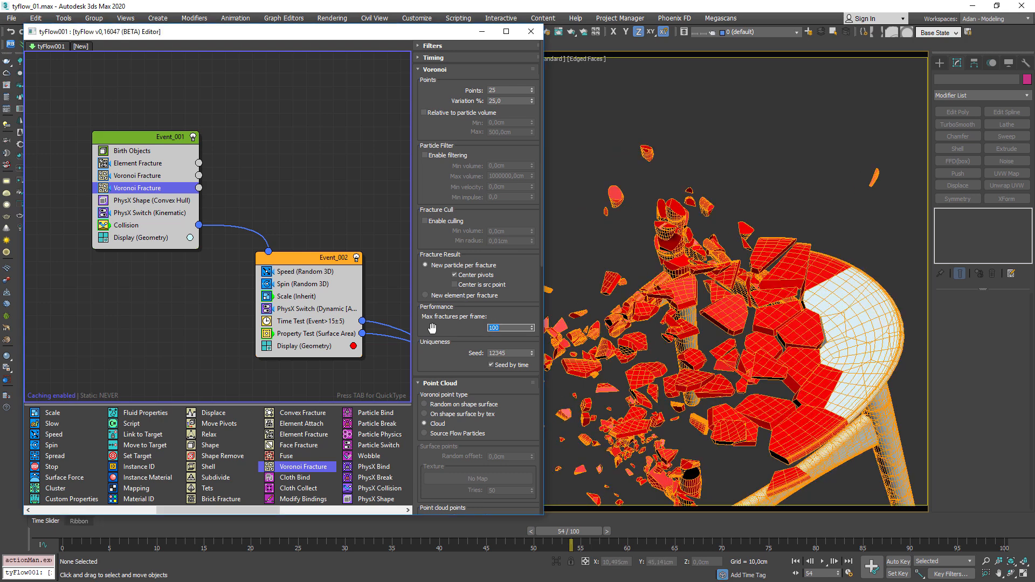
pyautogui.press('Return')
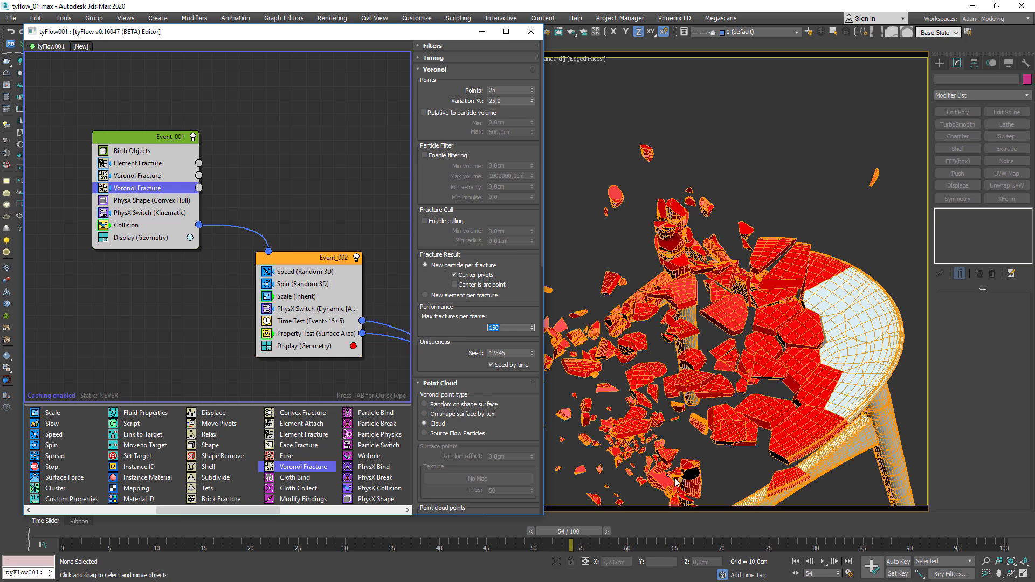
pyautogui.write('00')
pyautogui.press('Return')
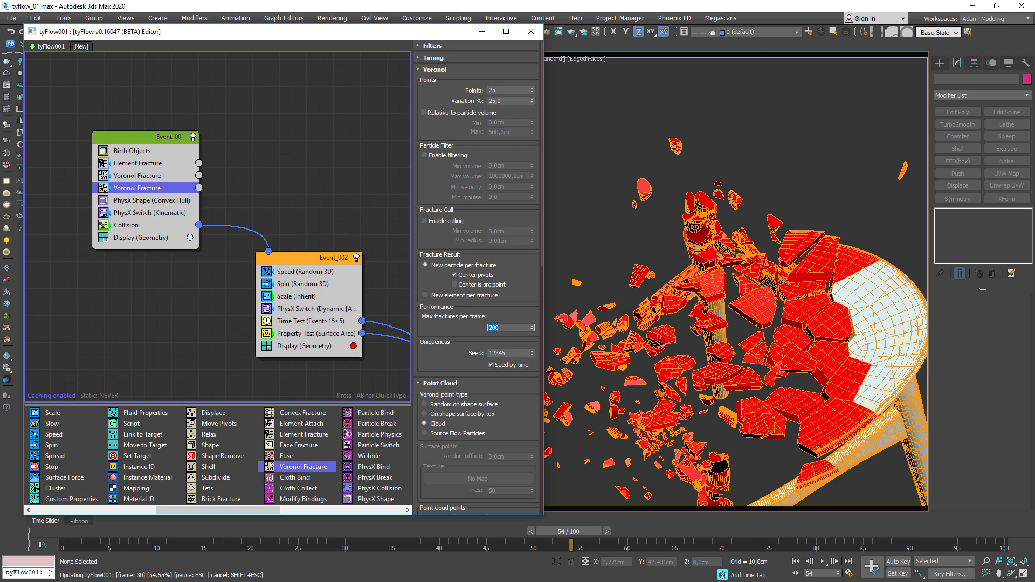
pyautogui.press('F4')
# Play the fracture animation and examine the shattered seat support and rail closely at frame 65
pyautogui.moveTo(777, 419)
pyautogui.keyDown('alt'); pyautogui.mouseDown(button='middle')
pyautogui.moveTo(848, 348)
pyautogui.moveTo(704, 347)
pyautogui.moveTo(680, 363)
pyautogui.moveTo(823, 373)
pyautogui.moveTo(682, 353)
pyautogui.mouseUp(button='middle'); pyautogui.keyUp('alt')
pyautogui.scroll(-4, 778, 369)
pyautogui.press('/')
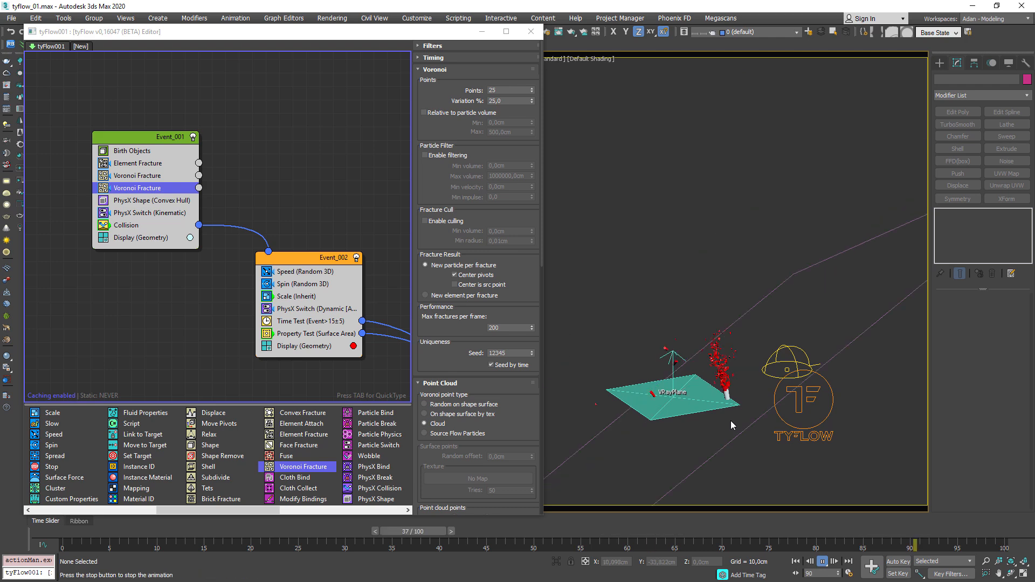
pyautogui.keyDown('alt'); pyautogui.moveTo(683, 376); pyautogui.dragTo(761, 389, button='middle'); pyautogui.keyUp('alt')
pyautogui.scroll(3, 704, 396)
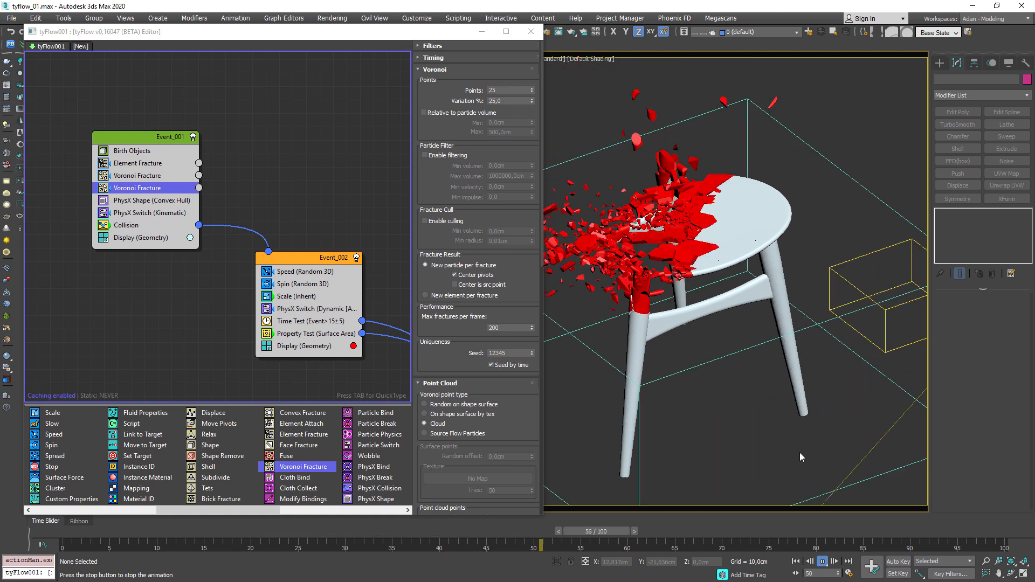
pyautogui.moveTo(787, 529); pyautogui.dragTo(671, 534)
pyautogui.scroll(3, 725, 293)
pyautogui.scroll(3, 725, 292)
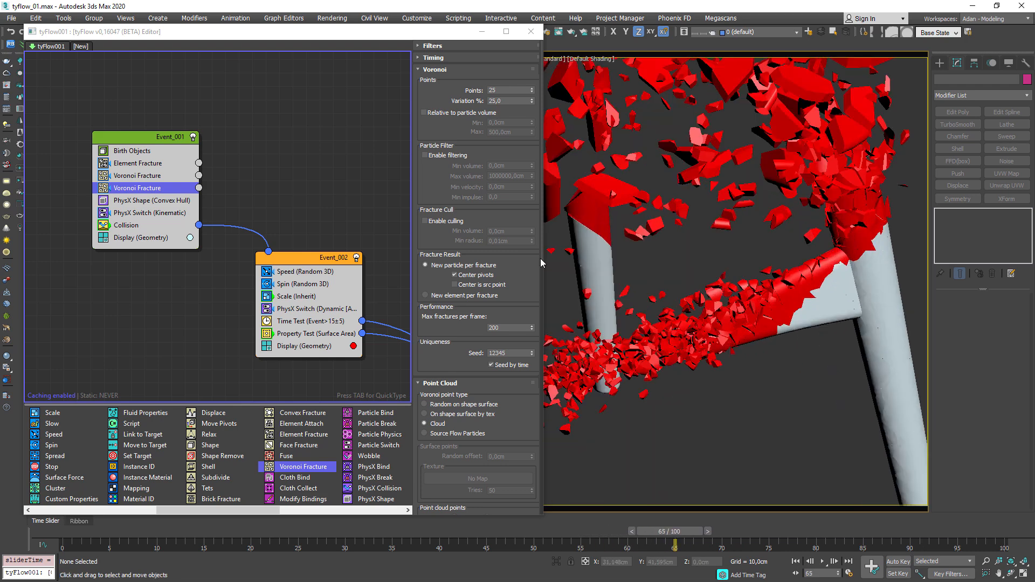
# Set the first Voronoi Fracture's point count to 60 and the second's max fractures per frame to 150
pyautogui.click(135, 175)
pyautogui.doubleClick(494, 91)
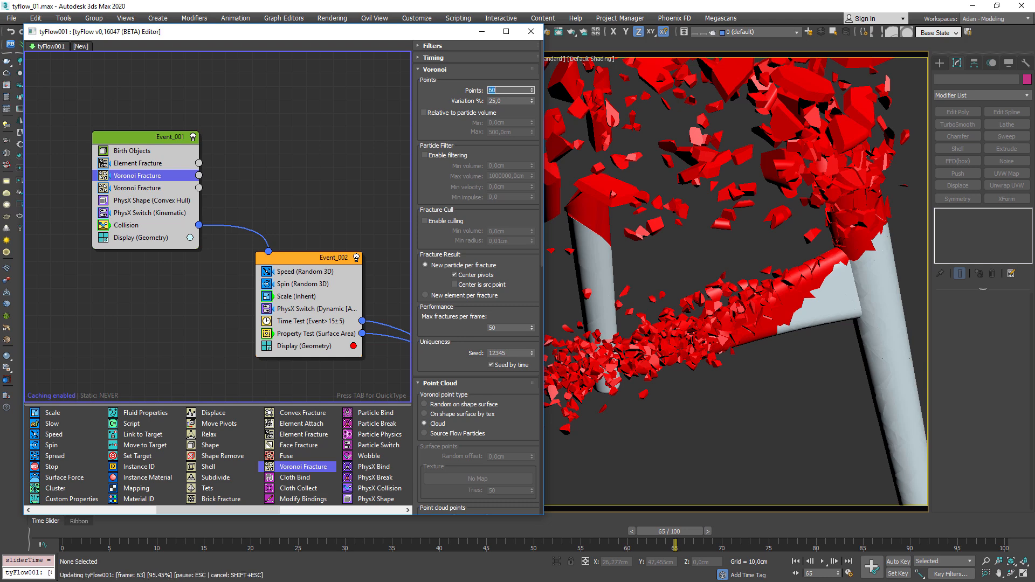
pyautogui.click(145, 188)
pyautogui.doubleClick(510, 327)
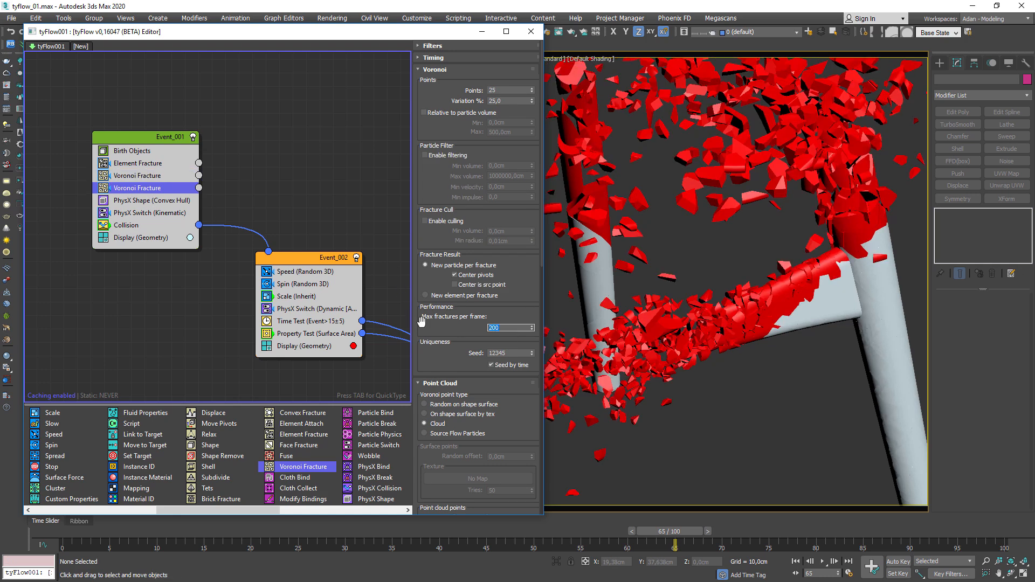
pyautogui.write('150')
pyautogui.press('Return')
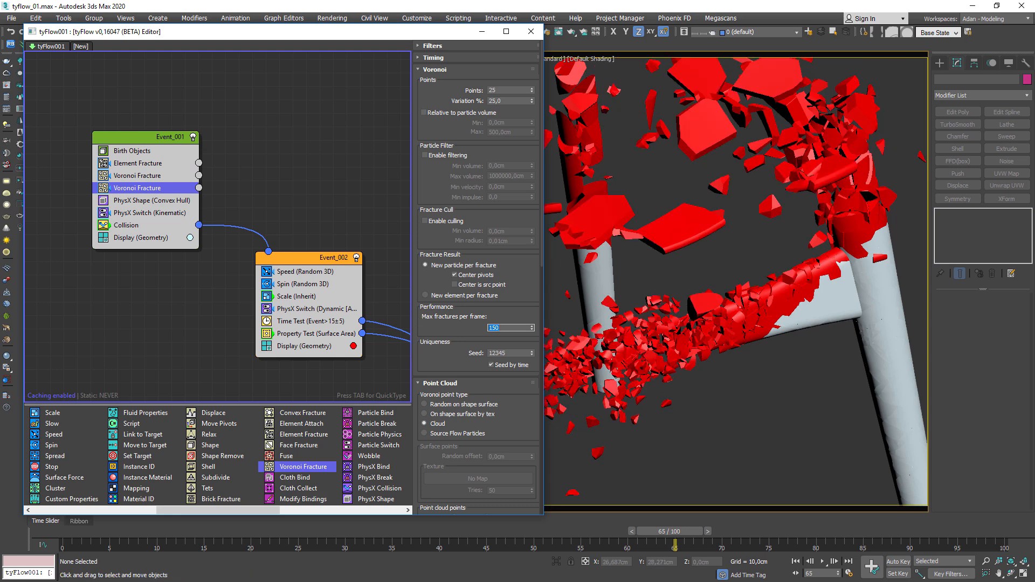
# Review the whole chair's break-up from frame 65 back to frame 44
pyautogui.scroll(-5, 712, 338)
pyautogui.keyDown('alt'); pyautogui.moveTo(718, 317); pyautogui.dragTo(719, 377, button='middle'); pyautogui.keyUp('alt')
pyautogui.moveTo(668, 534); pyautogui.dragTo(478, 531)
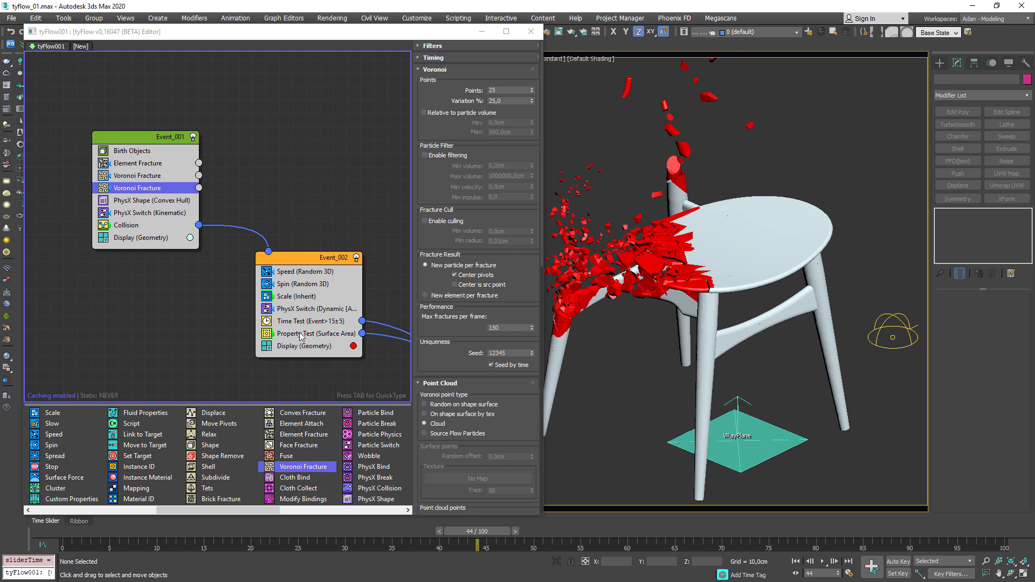
# Inspect the broken chair closely at frame 44, and review the simulation through to frame 100
pyautogui.scroll(6, 690, 232)
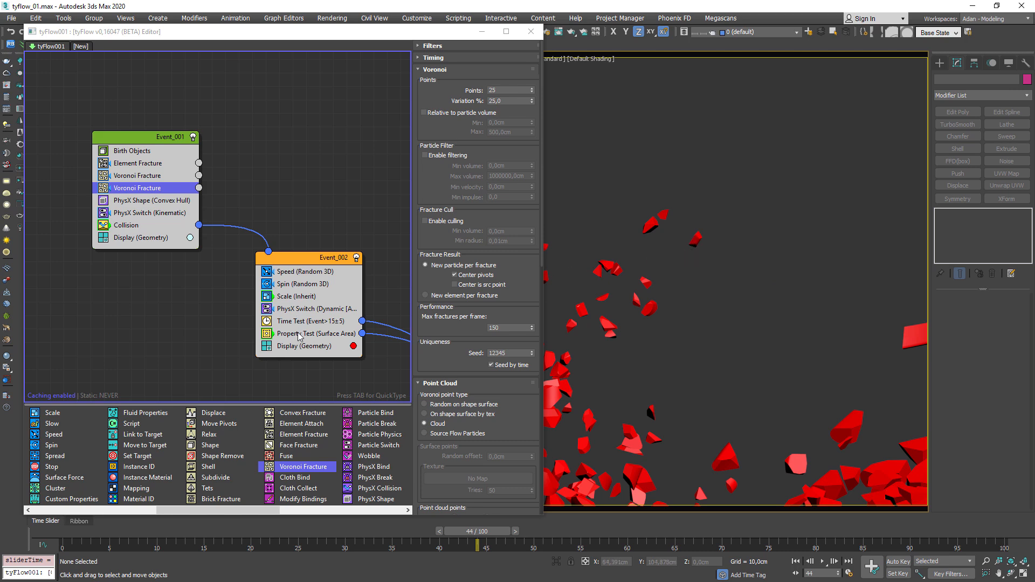
pyautogui.scroll(-6, 683, 305)
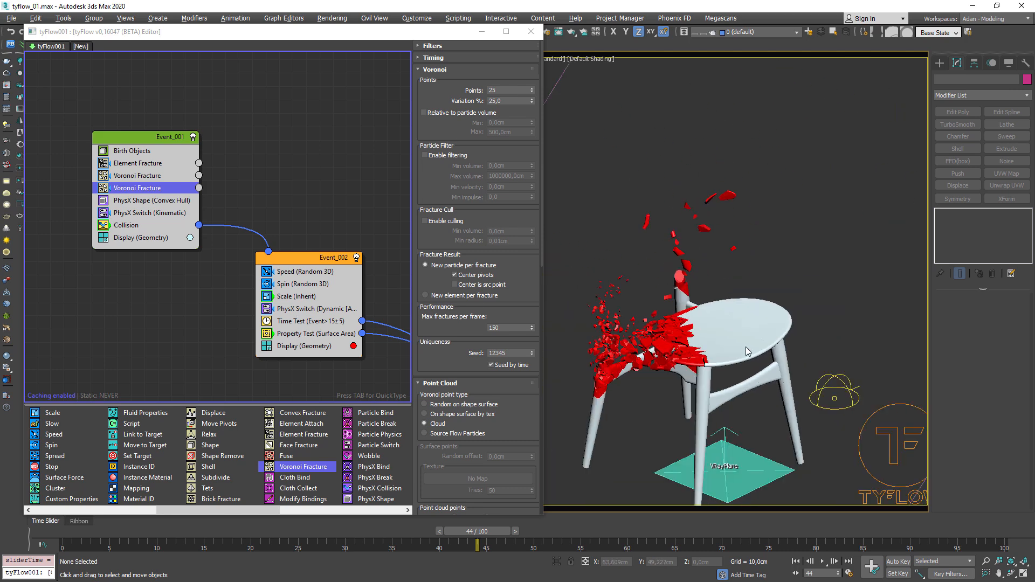
pyautogui.moveTo(738, 356); pyautogui.dragTo(772, 322, button='middle')
pyautogui.moveTo(477, 532); pyautogui.dragTo(812, 540)
pyautogui.moveTo(840, 539); pyautogui.dragTo(995, 540)
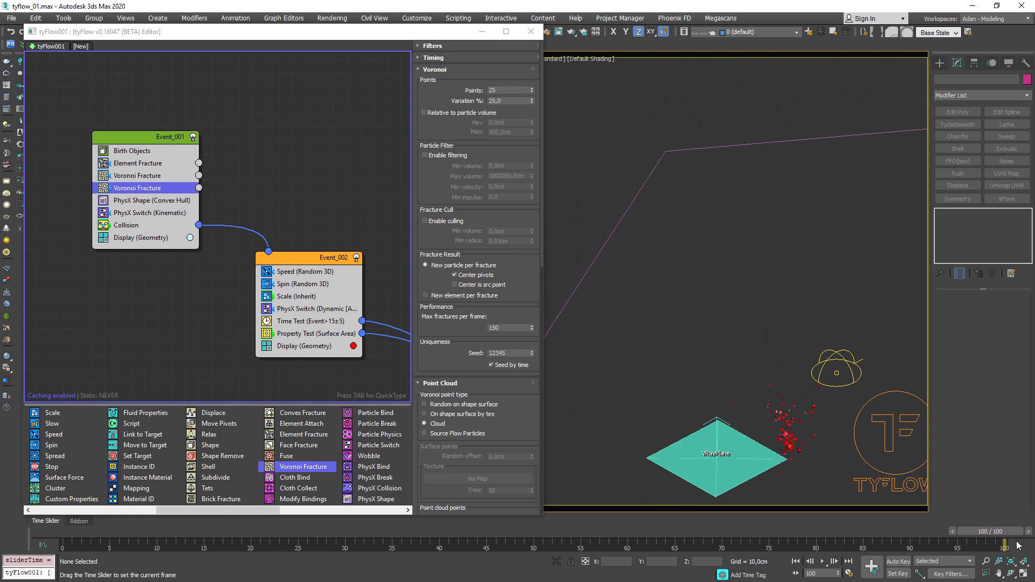
pyautogui.scroll(-4, 820, 396)
pyautogui.keyDown('alt'); pyautogui.moveTo(820, 400); pyautogui.dragTo(787, 391, button='middle'); pyautogui.keyUp('alt')
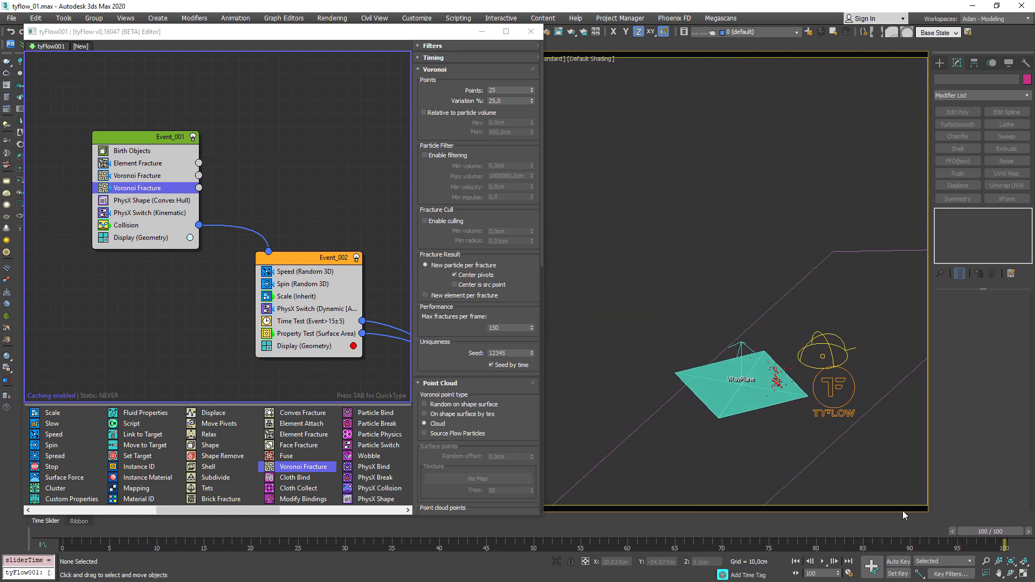
# Extend the animation's end time to frame 125
pyautogui.rightClick(823, 562)
pyautogui.doubleClick(489, 328)
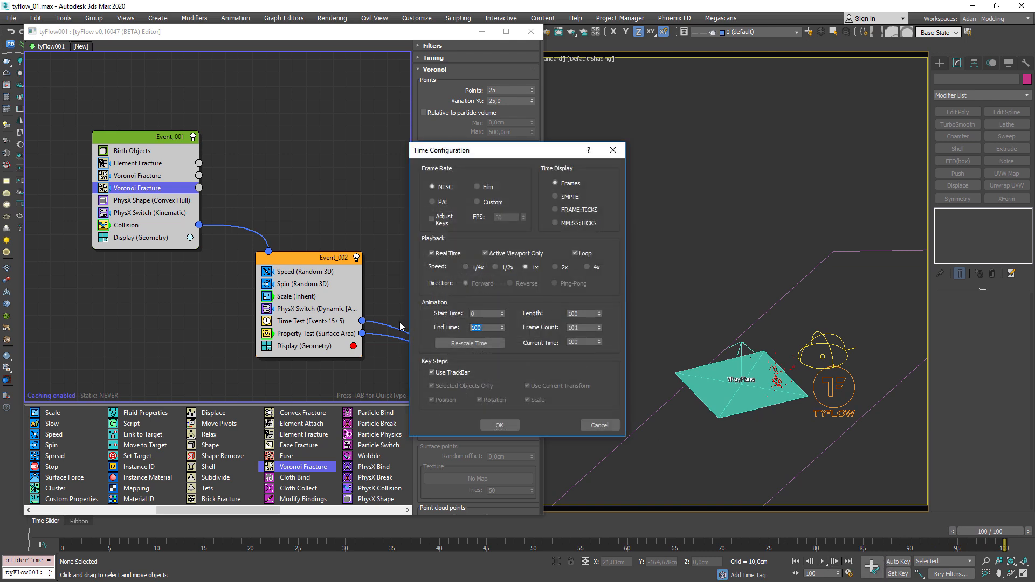
pyautogui.click(498, 424)
# Go to frame 68, close the flow editor and frame the shattering chair in the perspective view
pyautogui.moveTo(814, 532); pyautogui.dragTo(575, 531)
pyautogui.keyDown('alt'); pyautogui.moveTo(758, 339); pyautogui.dragTo(695, 297, button='middle'); pyautogui.keyUp('alt')
pyautogui.click(530, 31)
pyautogui.keyDown('alt'); pyautogui.moveTo(649, 181); pyautogui.dragTo(636, 442, button='middle'); pyautogui.keyUp('alt')
pyautogui.click(636, 442)
pyautogui.keyDown('alt'); pyautogui.moveTo(693, 420); pyautogui.dragTo(585, 356, button='middle'); pyautogui.keyUp('alt')
pyautogui.press('p')
pyautogui.hotkey('alt', 'w')
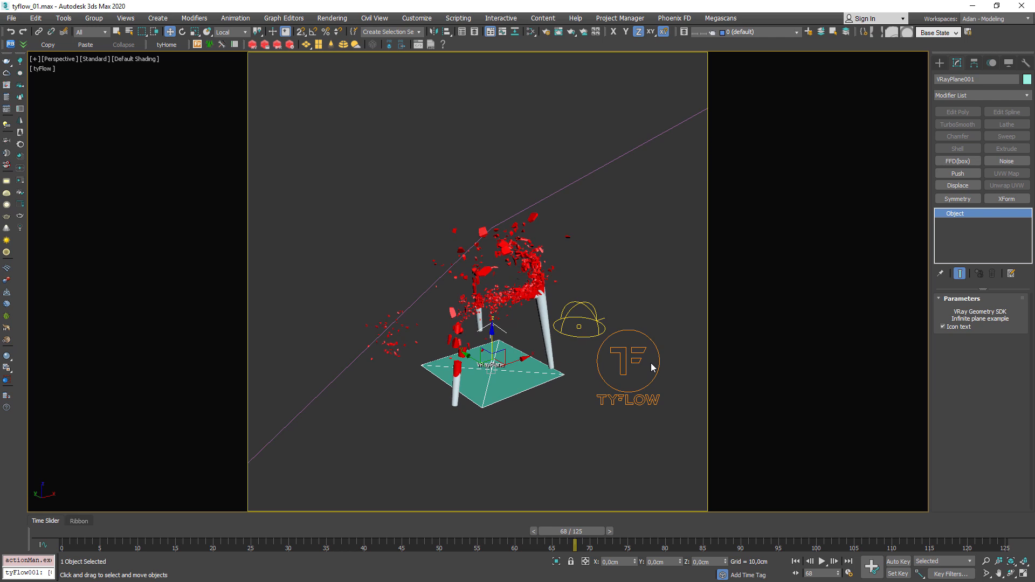
# Add a render-only triangle Mesh operator to both Event_001 and Event_002 of the tyFlow object
pyautogui.click(635, 357)
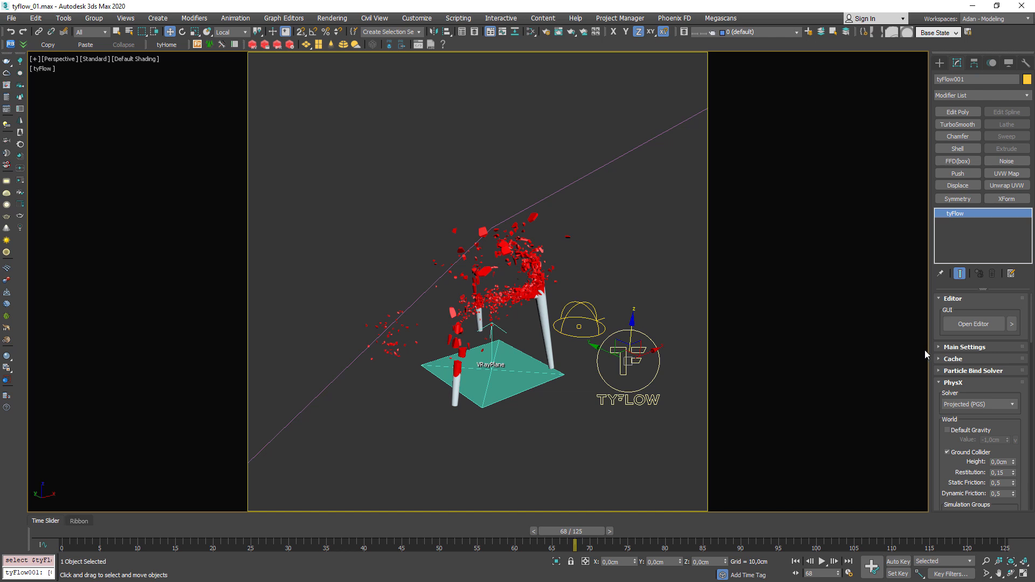
pyautogui.click(968, 325)
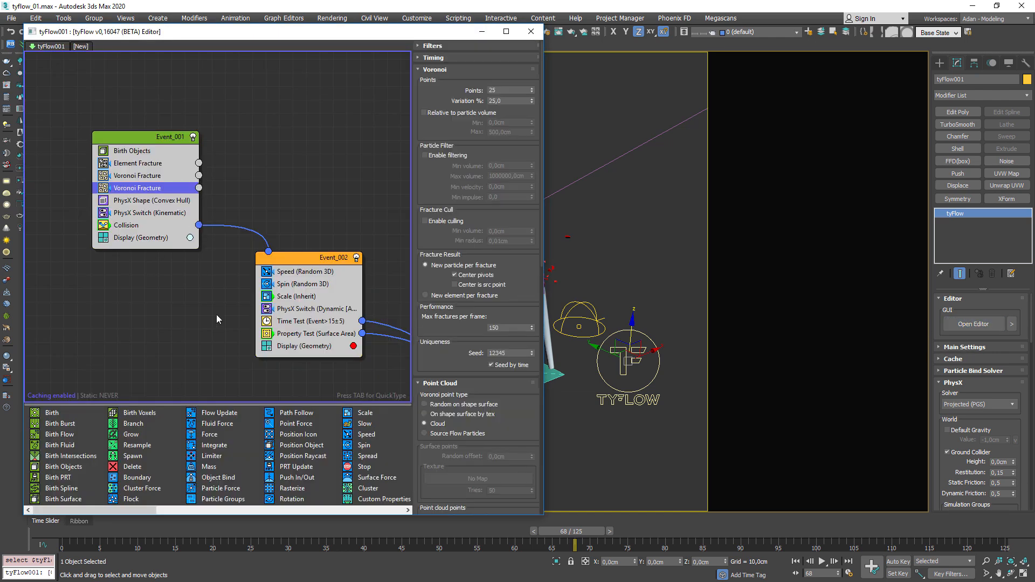
pyautogui.moveTo(113, 510); pyautogui.dragTo(357, 516)
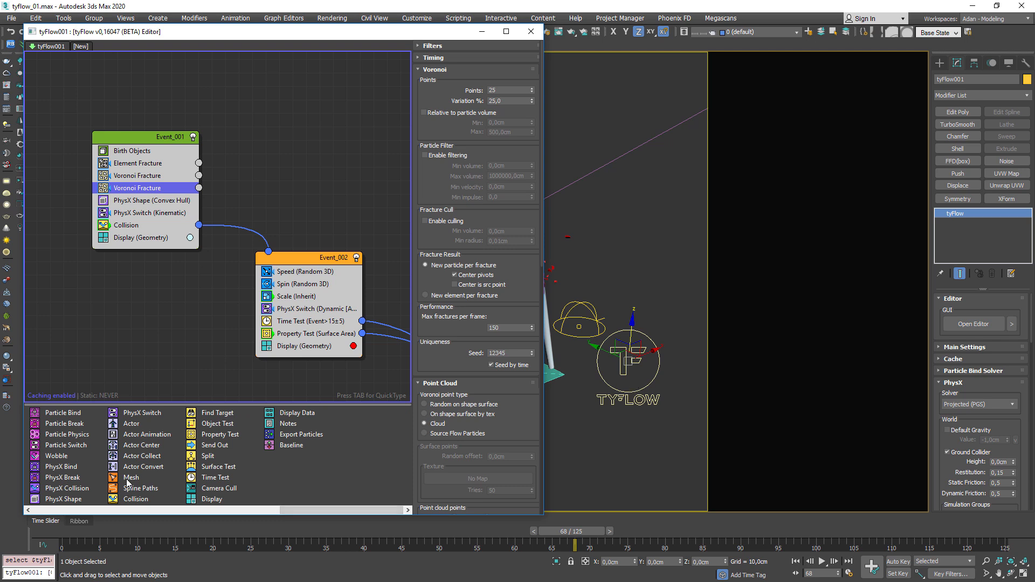
pyautogui.moveTo(126, 295); pyautogui.dragTo(125, 240)
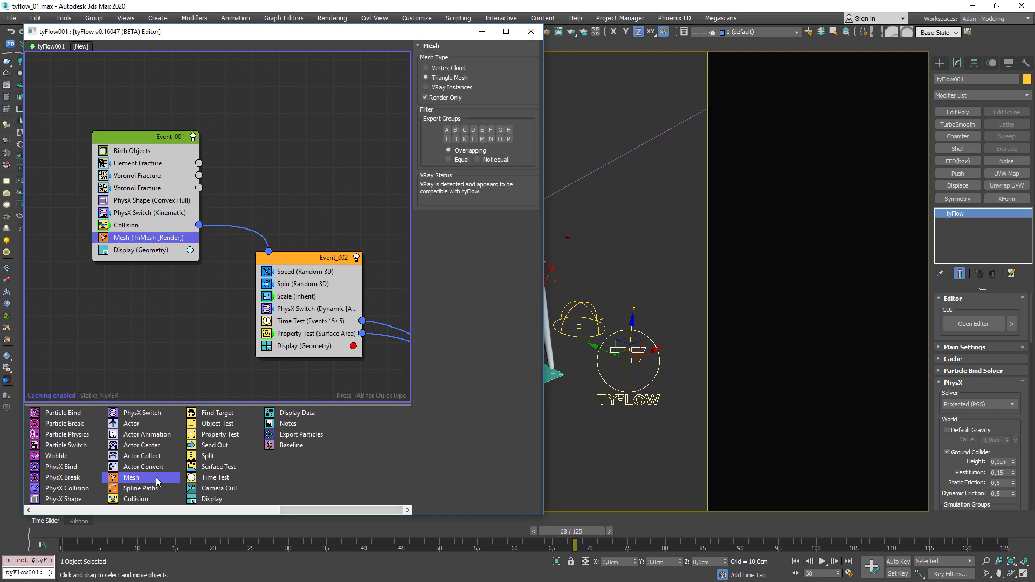
pyautogui.moveTo(135, 478); pyautogui.dragTo(291, 345)
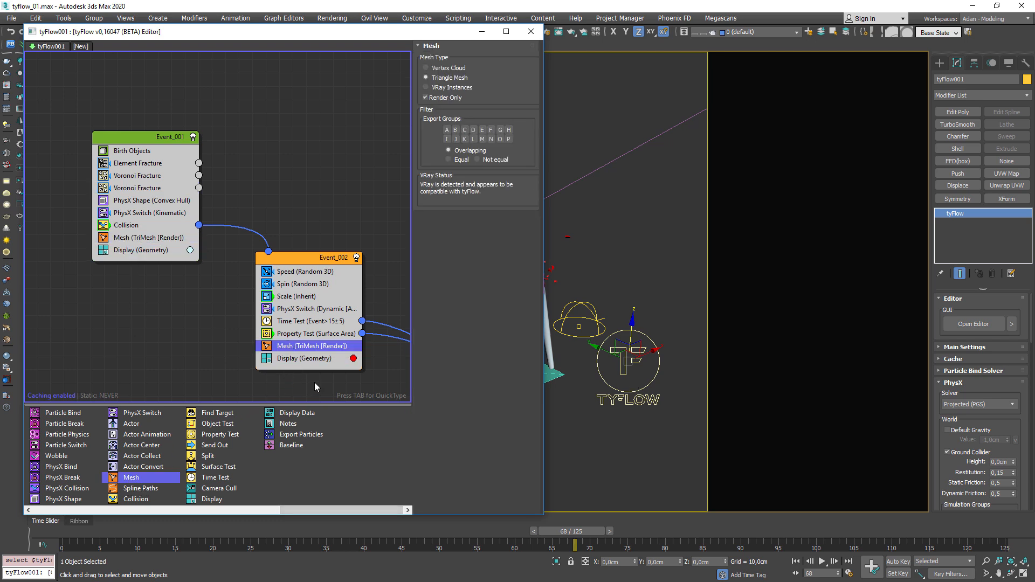
pyautogui.scroll(-2, 240, 333)
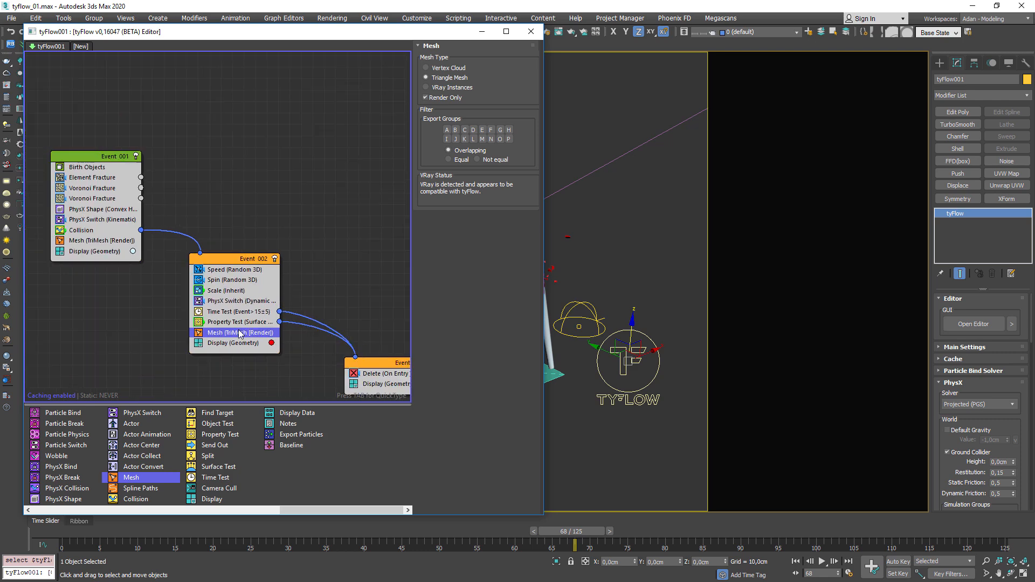
pyautogui.click(531, 31)
# Test-render frame 68 with V-Ray and lower the frame buffer exposure to -3.83
pyautogui.keyDown('alt'); pyautogui.moveTo(565, 393); pyautogui.dragTo(538, 388, button='middle'); pyautogui.keyUp('alt')
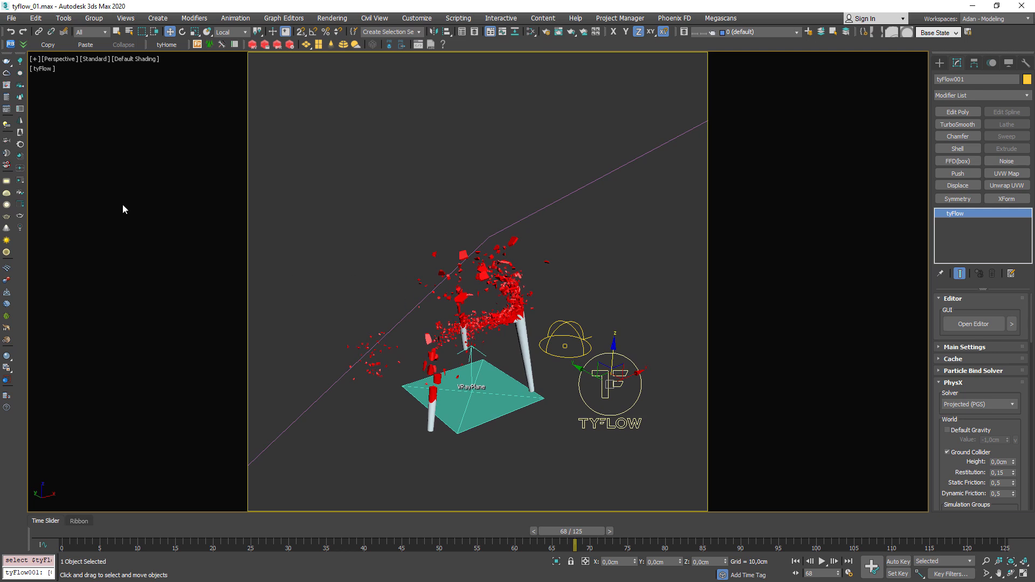
pyautogui.click(6, 86)
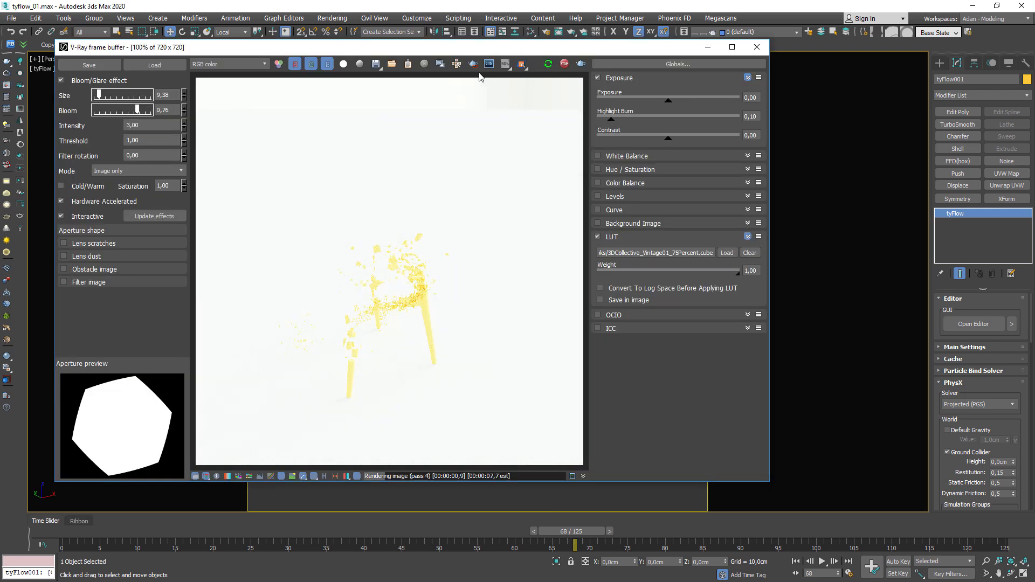
pyautogui.moveTo(483, 54); pyautogui.dragTo(592, 44)
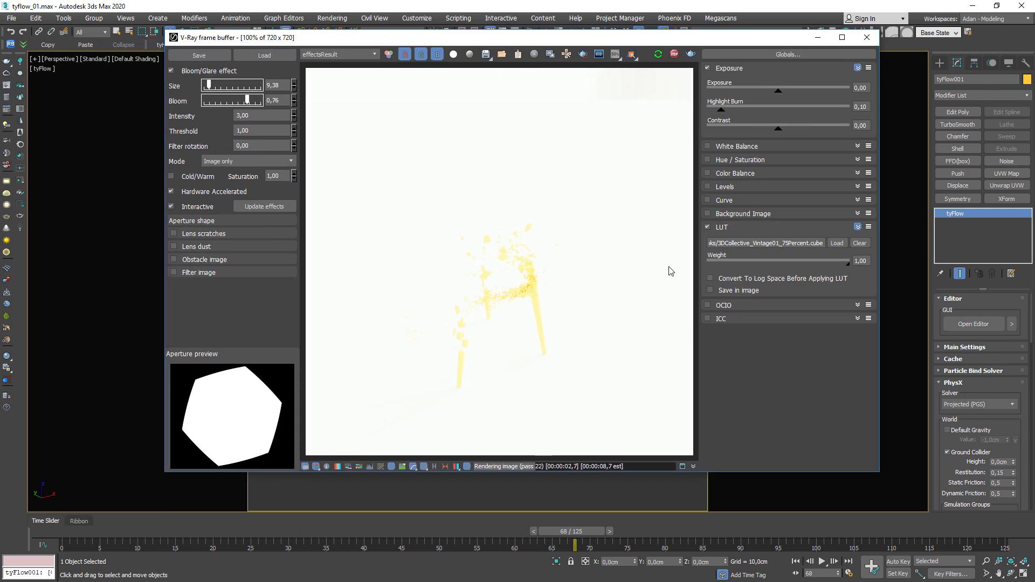
pyautogui.moveTo(544, 40); pyautogui.dragTo(497, 83)
pyautogui.moveTo(731, 134); pyautogui.dragTo(678, 132)
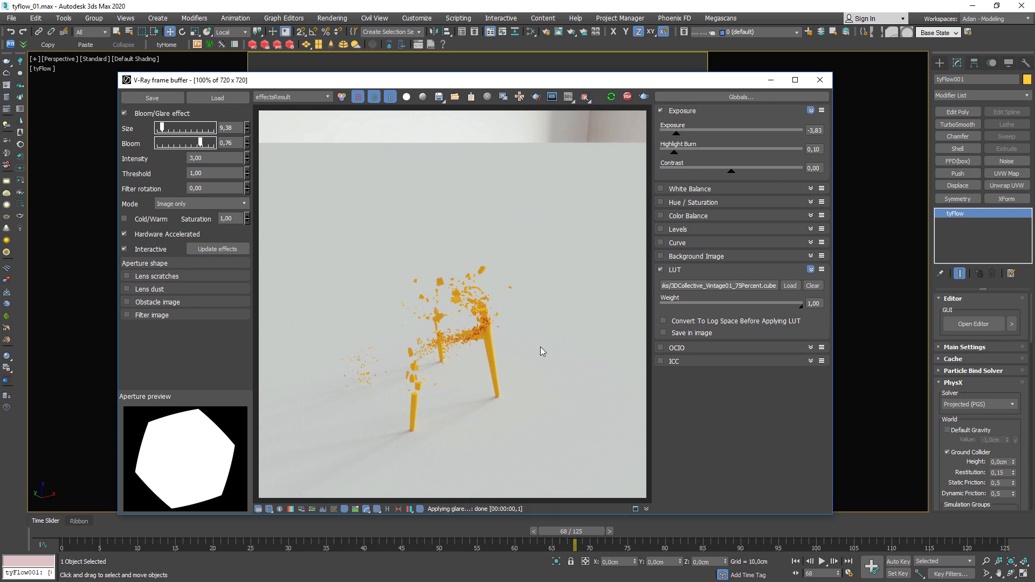
pyautogui.click(820, 80)
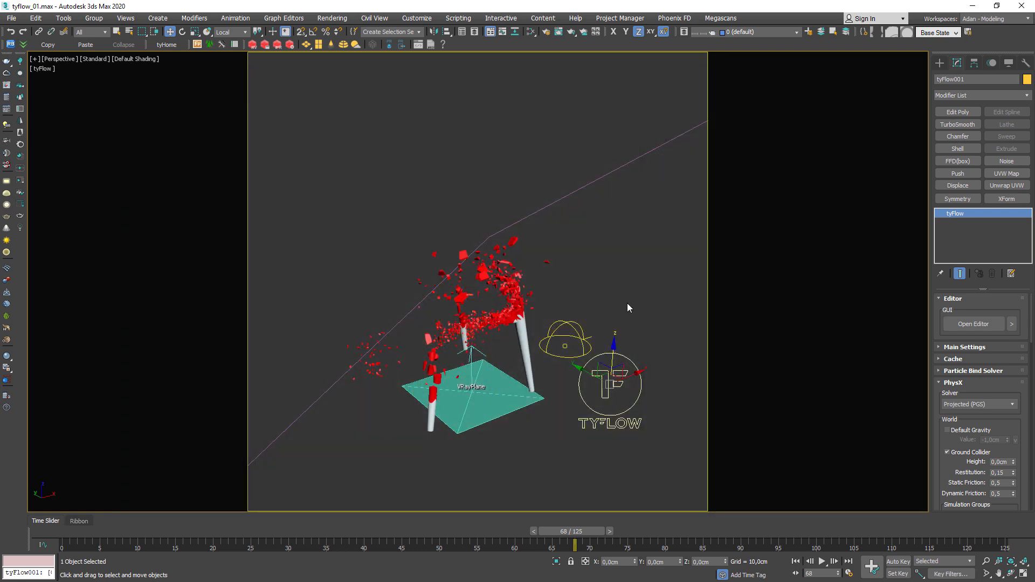
# Assign the wood VRayMtl with the baked bitmaps to the tyFlow object
pyautogui.click(544, 446)
pyautogui.press('m')
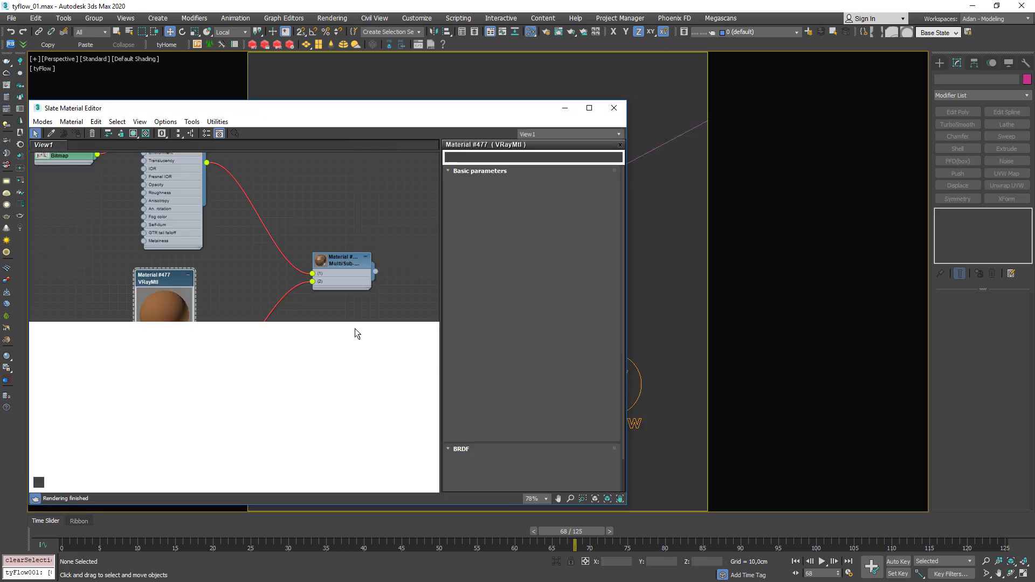
pyautogui.scroll(2, 254, 259)
pyautogui.click(254, 260)
pyautogui.moveTo(194, 325); pyautogui.dragTo(303, 322, button='middle')
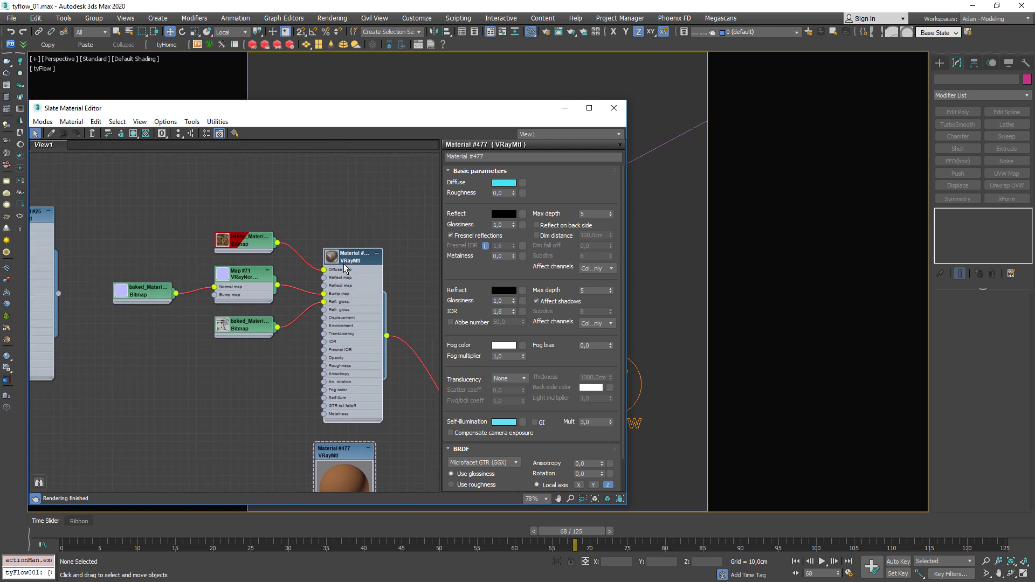
pyautogui.moveTo(424, 122); pyautogui.dragTo(513, 94)
pyautogui.click(585, 383)
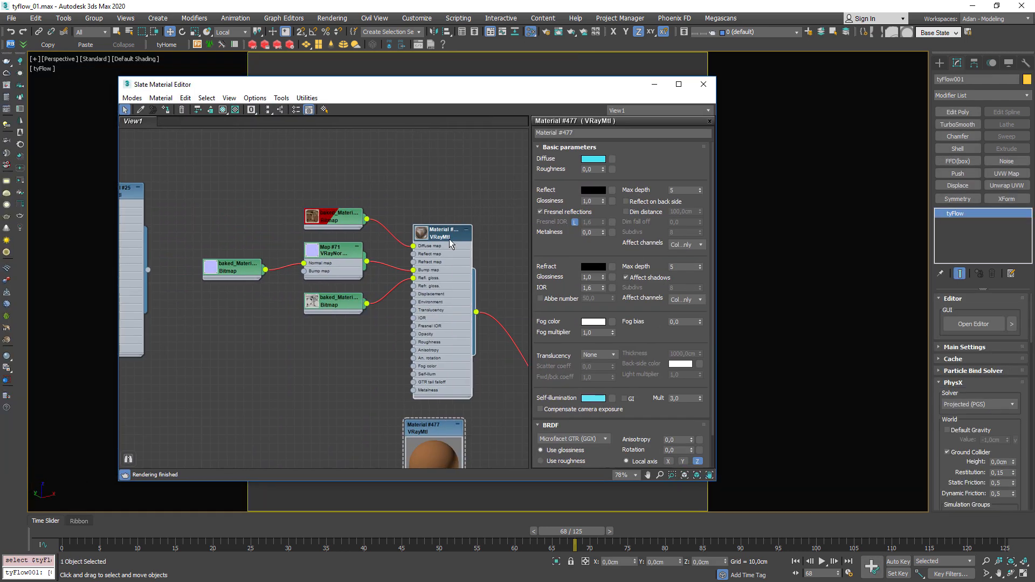
pyautogui.click(703, 84)
# Turn off Display material in the Display operators of Event_001 and Event_002, and advance to frame 61
pyautogui.moveTo(587, 535); pyautogui.dragTo(419, 497)
pyautogui.keyDown('alt'); pyautogui.moveTo(384, 316); pyautogui.dragTo(588, 363, button='middle'); pyautogui.keyUp('alt')
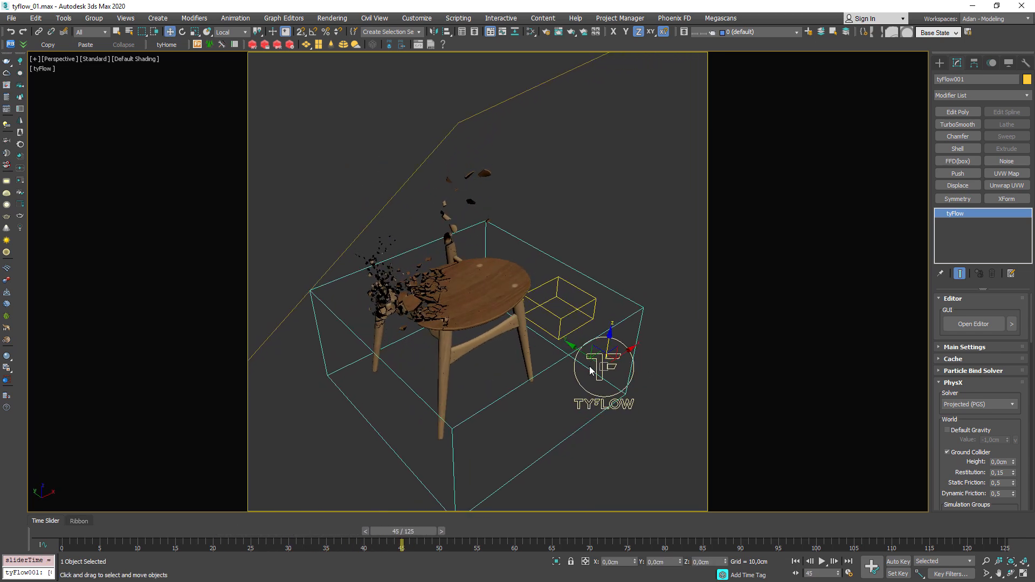
pyautogui.scroll(5, 435, 266)
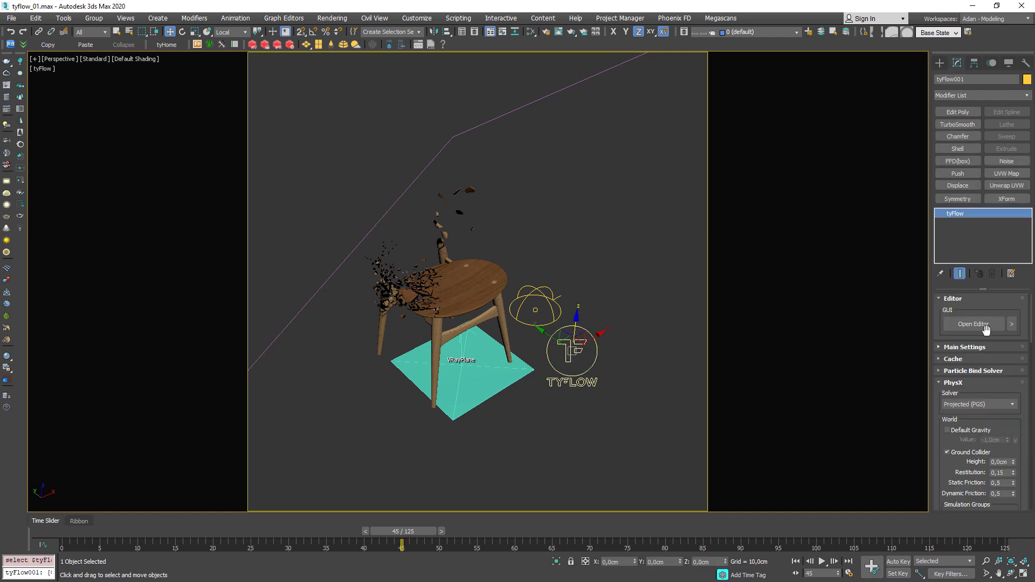
pyautogui.click(973, 323)
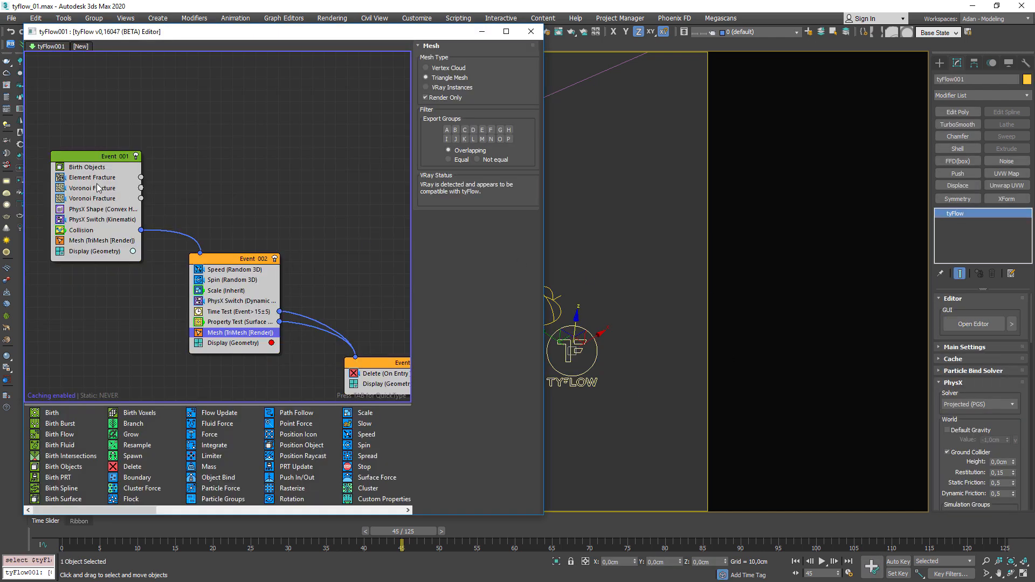
pyautogui.moveTo(549, 363); pyautogui.dragTo(672, 385, button='middle')
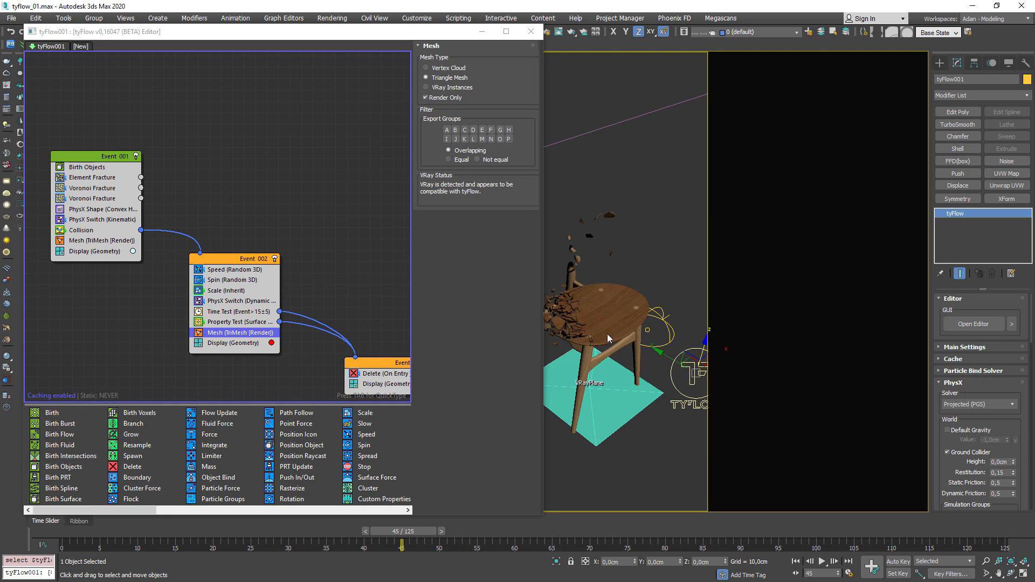
pyautogui.click(66, 254)
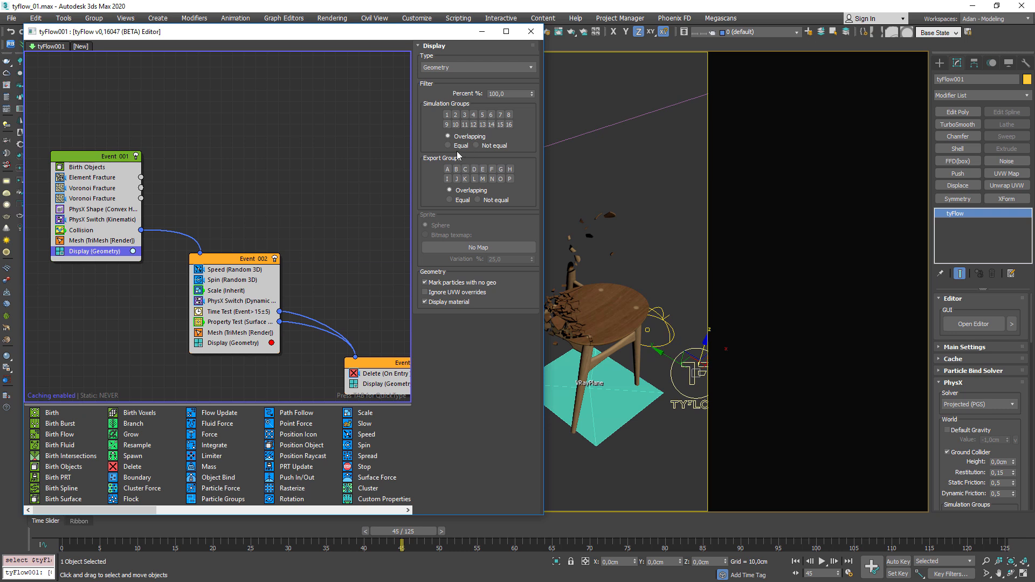
pyautogui.click(425, 303)
pyautogui.click(256, 343)
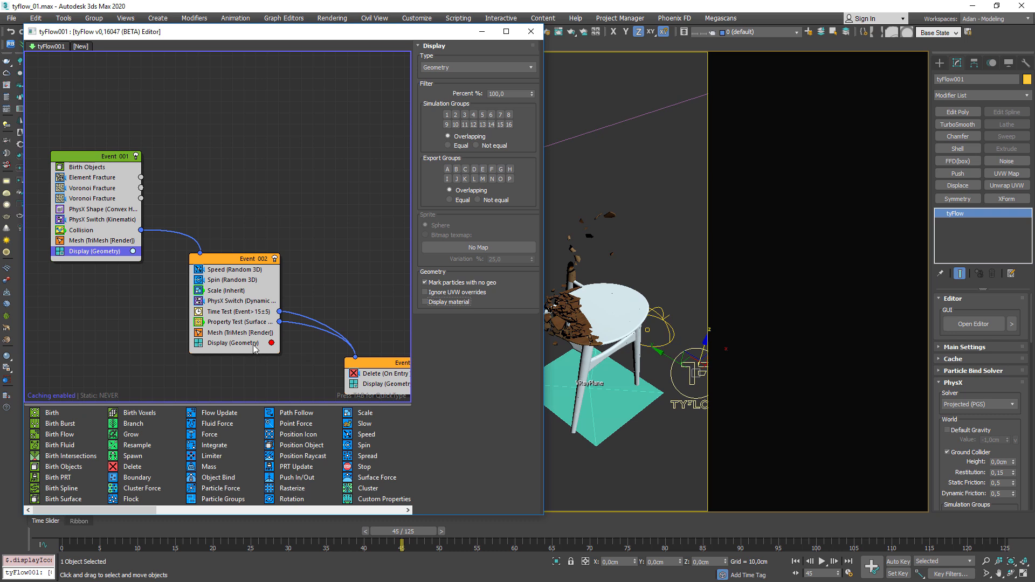
pyautogui.click(432, 302)
pyautogui.moveTo(611, 353)
pyautogui.mouseDown(button='middle')
pyautogui.moveTo(653, 388)
pyautogui.moveTo(602, 340)
pyautogui.mouseUp(button='middle')
pyautogui.moveTo(408, 531); pyautogui.dragTo(521, 515)
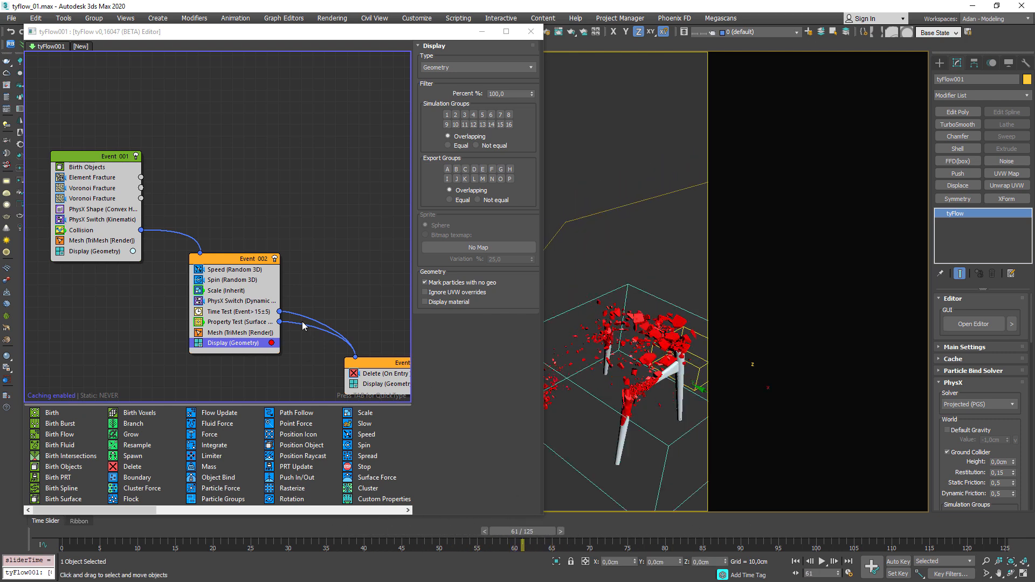
# Try showing the material on both events' Display operators again, and switch it back off
pyautogui.click(424, 302)
pyautogui.click(61, 251)
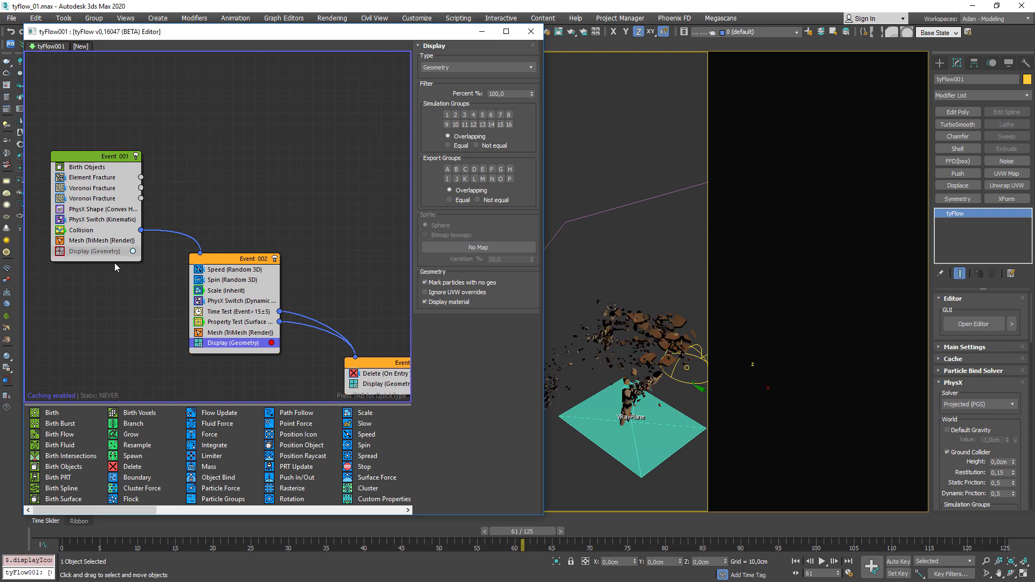
pyautogui.click(60, 251)
pyautogui.click(89, 251)
pyautogui.click(425, 302)
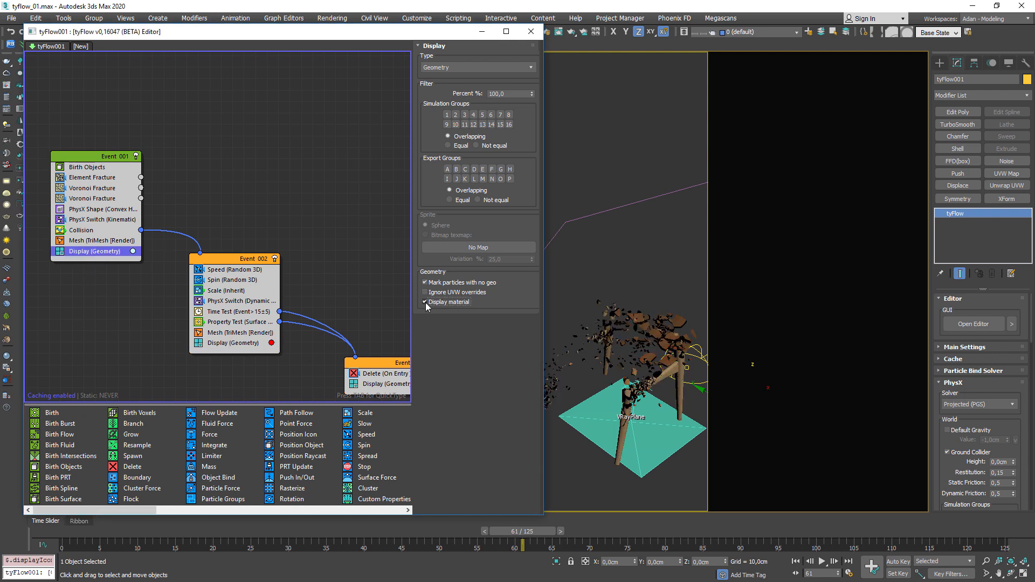
pyautogui.click(224, 342)
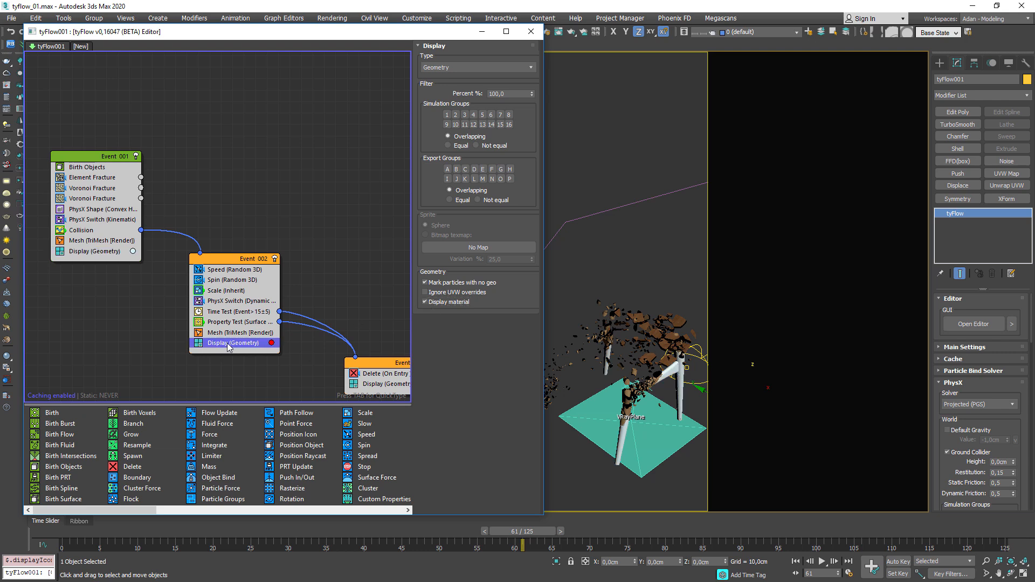
pyautogui.click(425, 302)
# Render the chair at frame 61 with V-Ray and examine the textured fragments closely in the frame buffer
pyautogui.click(531, 31)
pyautogui.moveTo(631, 377); pyautogui.dragTo(508, 313, button='middle')
pyautogui.scroll(3, 489, 334)
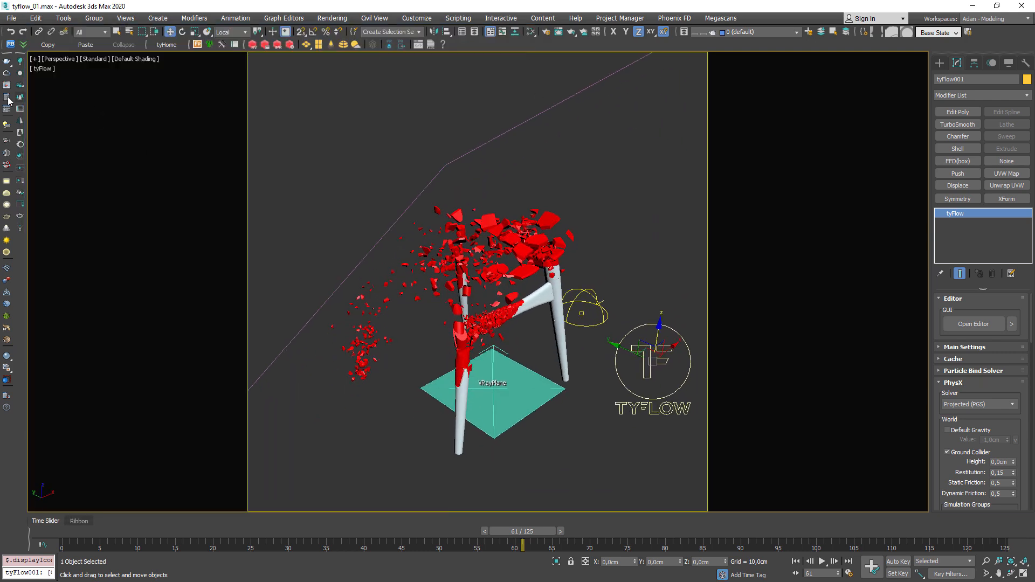
pyautogui.click(8, 86)
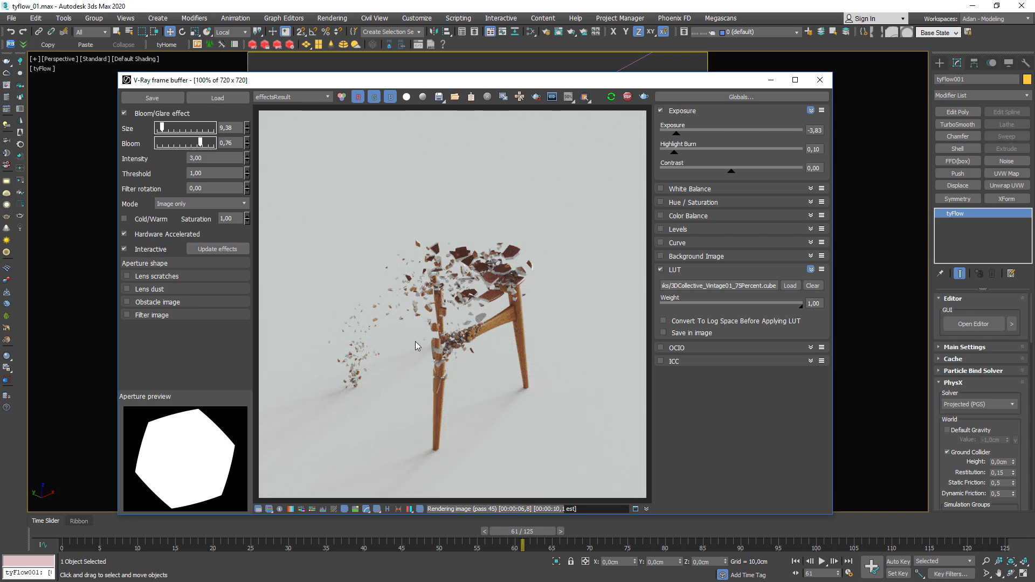
pyautogui.scroll(2, 459, 323)
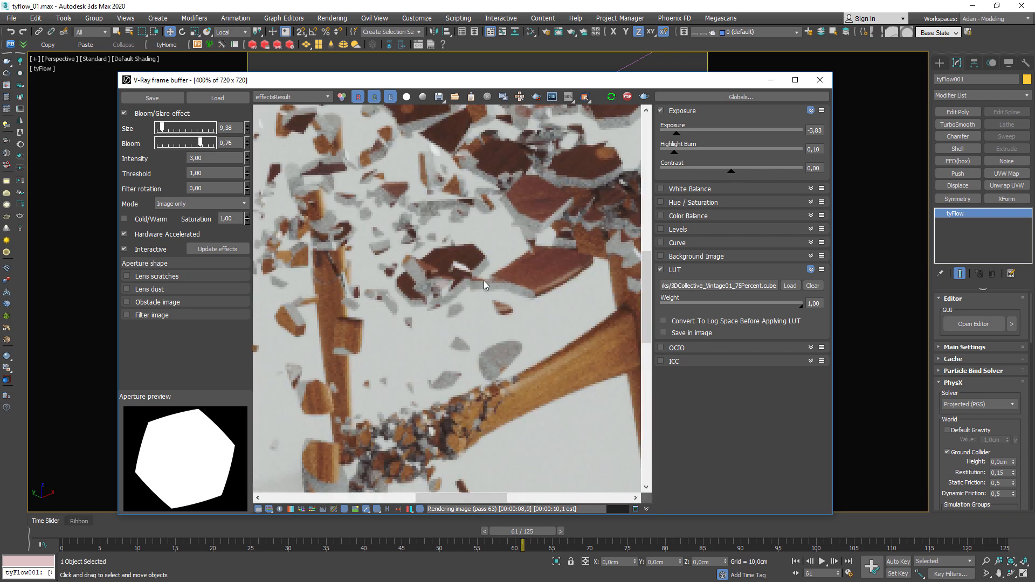
pyautogui.scroll(-2, 512, 291)
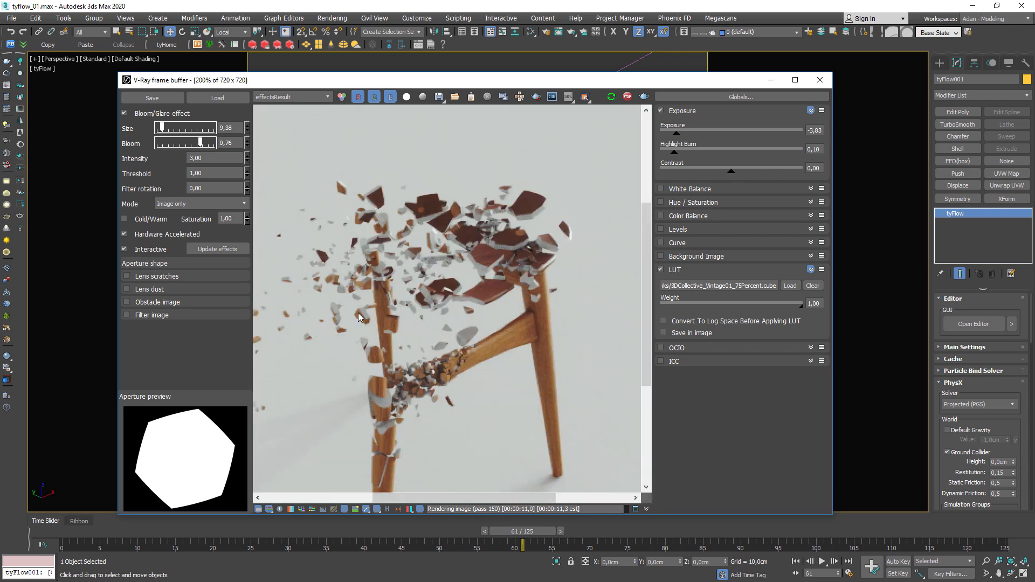
pyautogui.moveTo(398, 369); pyautogui.dragTo(450, 319, button='middle')
pyautogui.moveTo(314, 364); pyautogui.dragTo(408, 391, button='middle')
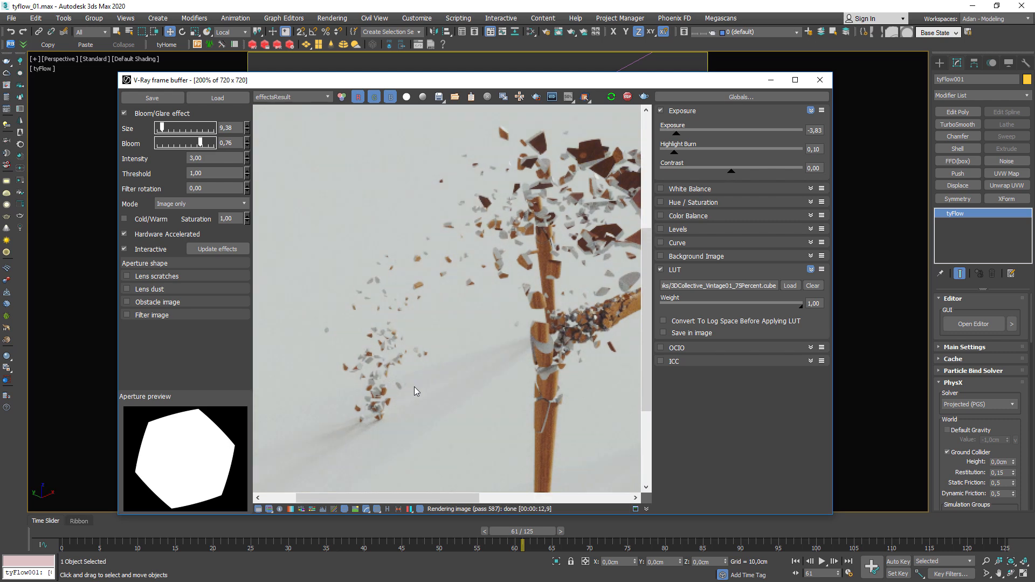
# Look over the fragments around the seat in the render, close the frame buffer and reselect the tyFlow object
pyautogui.moveTo(635, 201); pyautogui.dragTo(442, 257, button='middle')
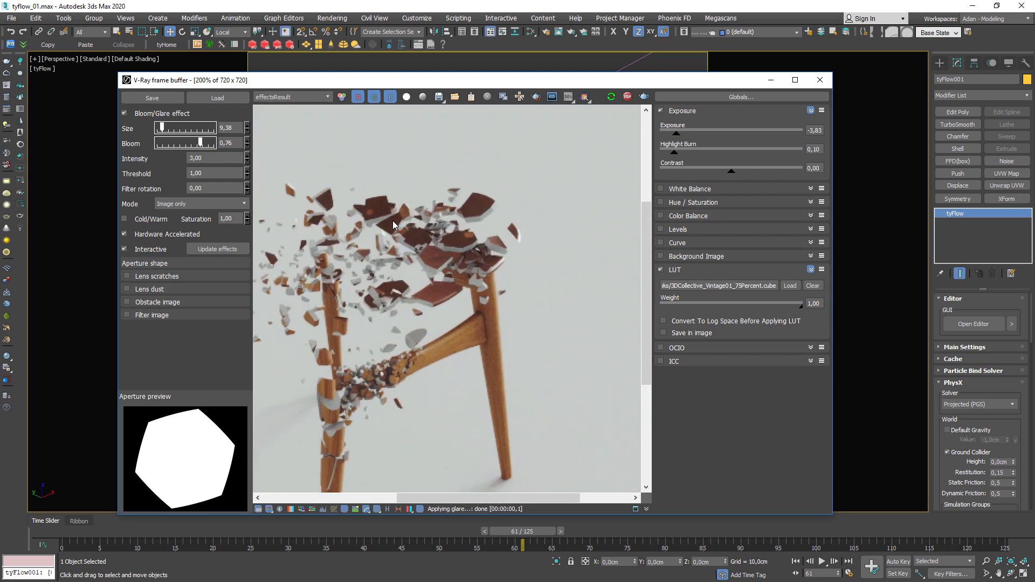
pyautogui.click(820, 80)
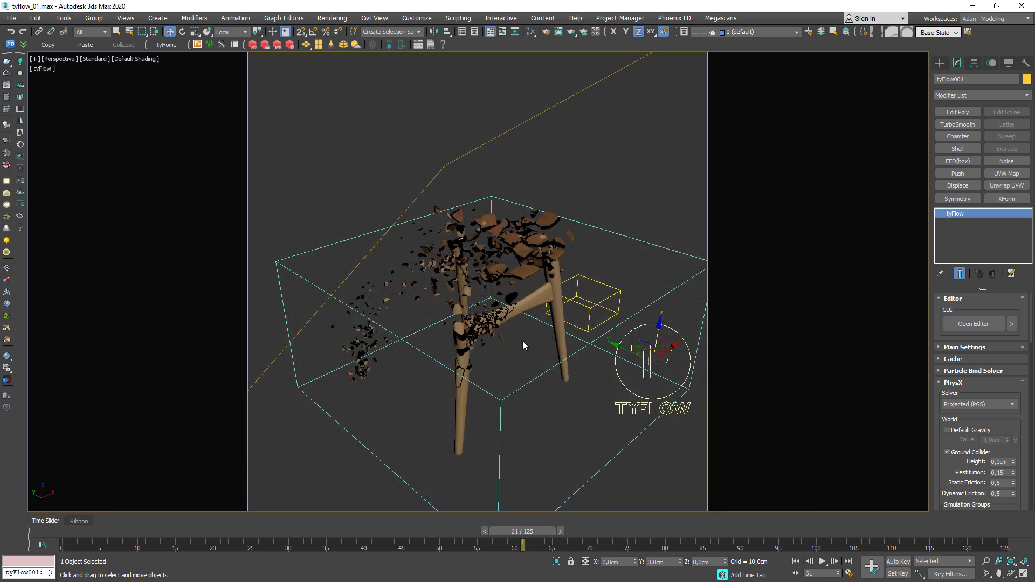
pyautogui.click(649, 264)
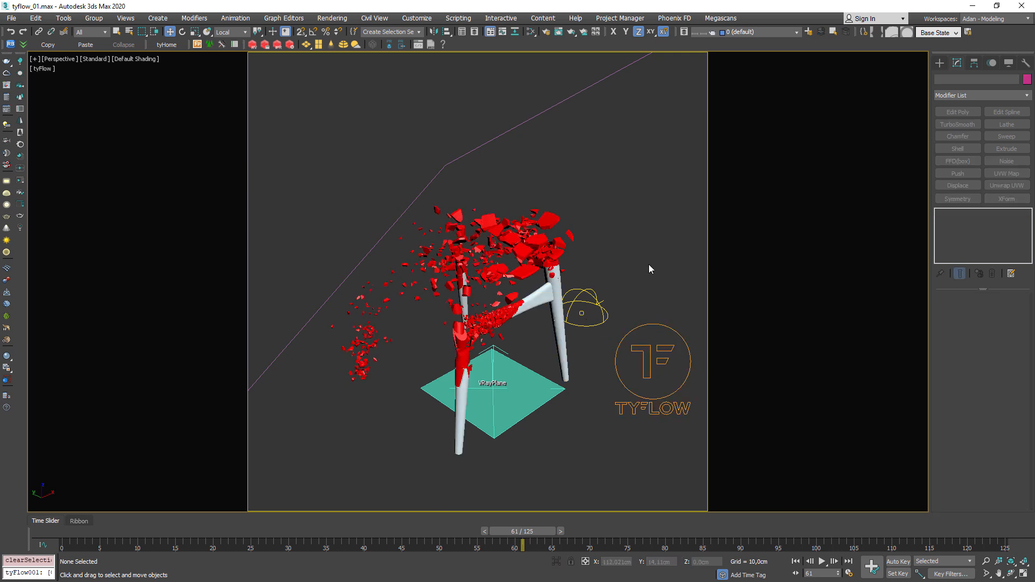
pyautogui.click(654, 357)
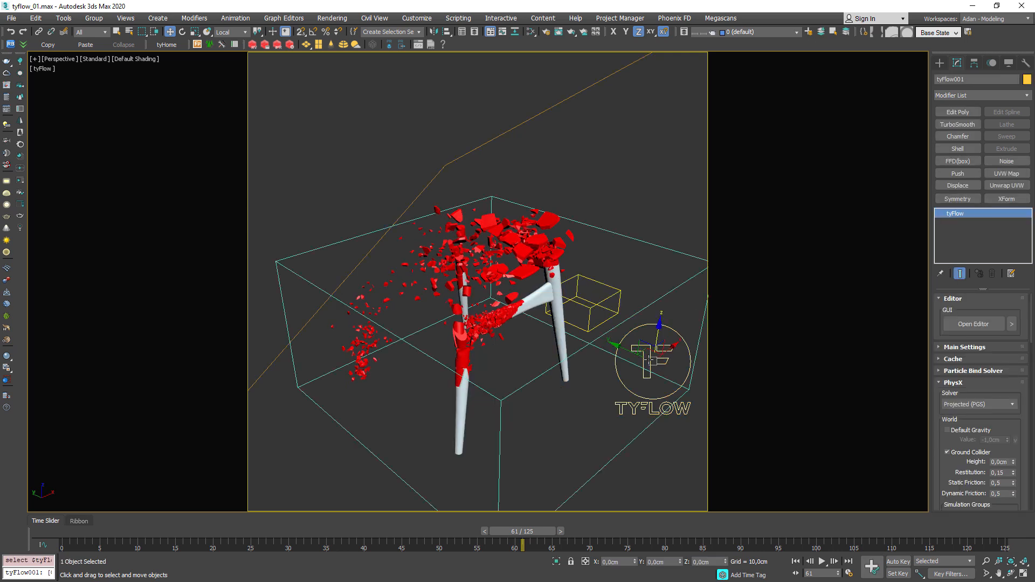
# Override the cap material ID with 2 in the Fractures settings of Event_001's first Voronoi Fracture operator
pyautogui.click(975, 324)
pyautogui.click(89, 190)
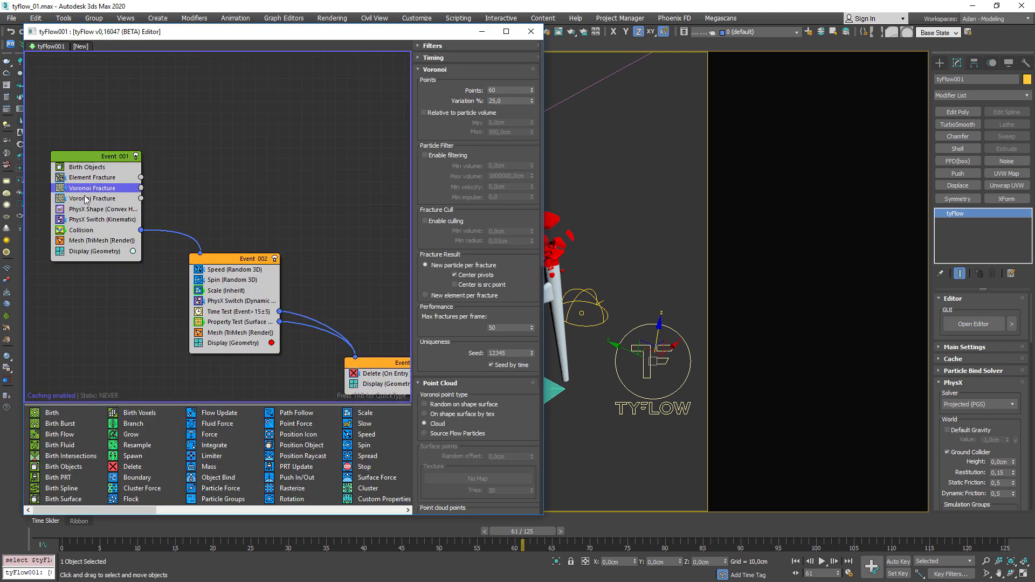
pyautogui.moveTo(437, 349); pyautogui.dragTo(466, 31)
pyautogui.moveTo(514, 324); pyautogui.dragTo(521, 58)
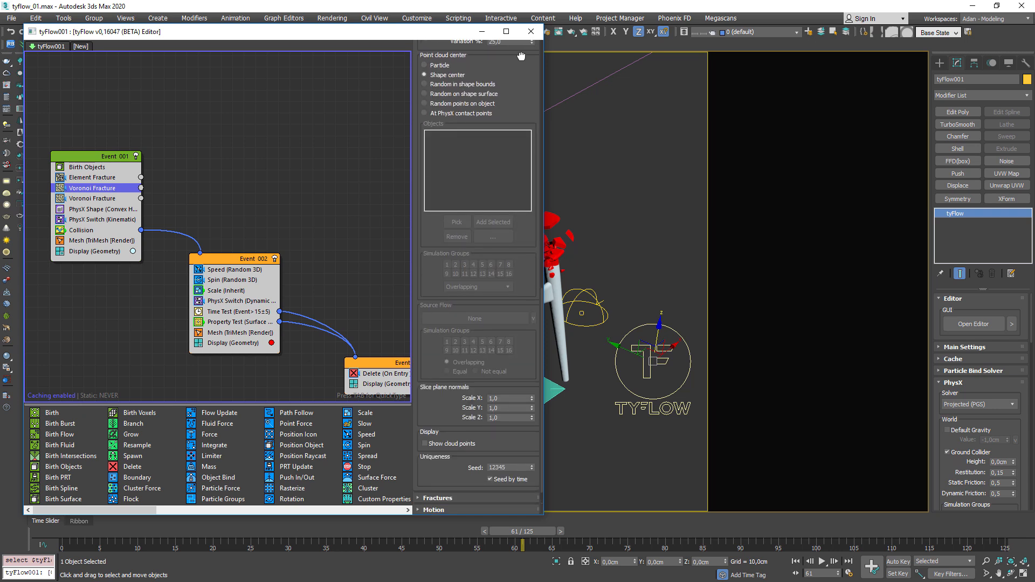
pyautogui.click(438, 498)
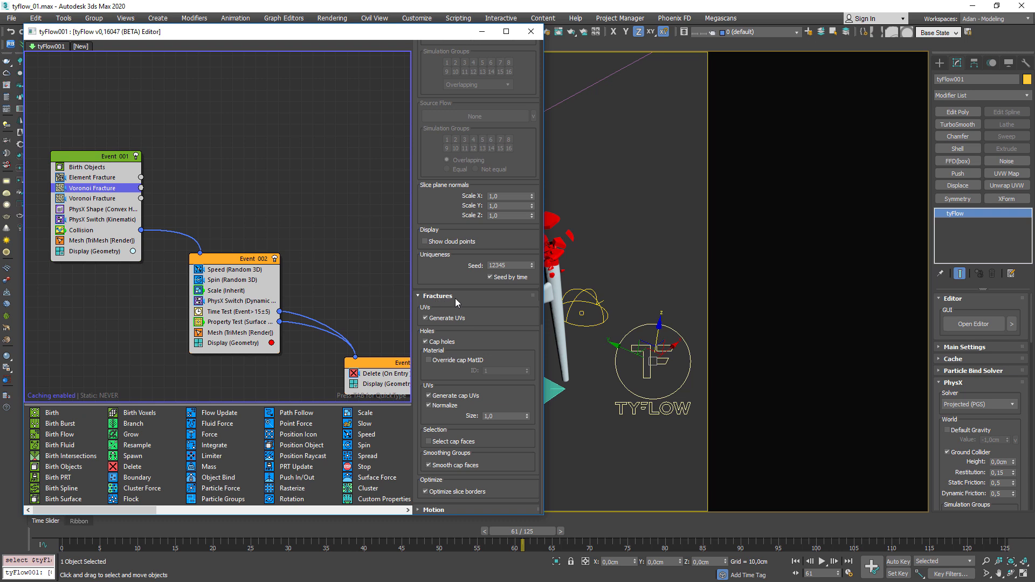
pyautogui.click(429, 360)
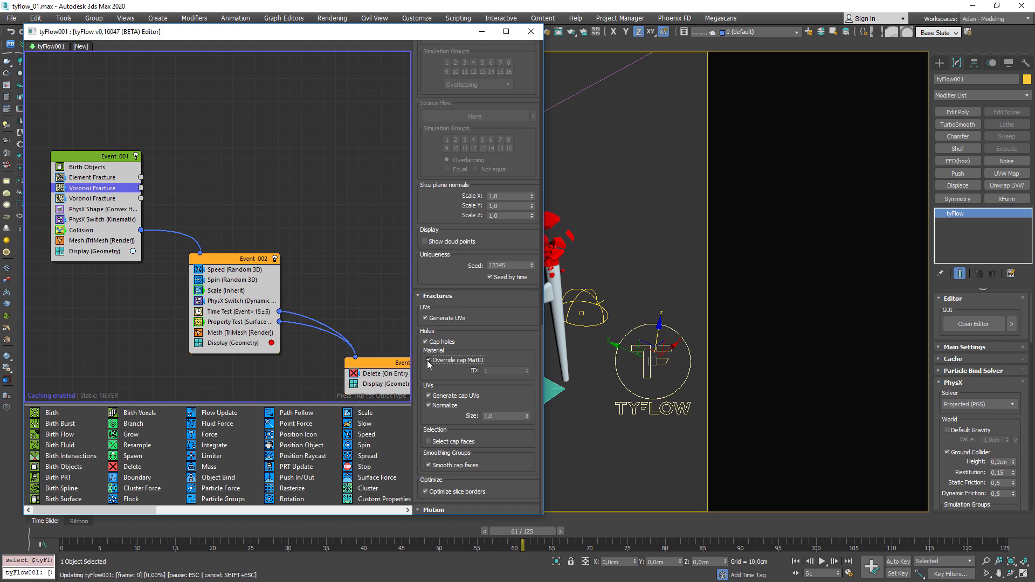
pyautogui.click(491, 369)
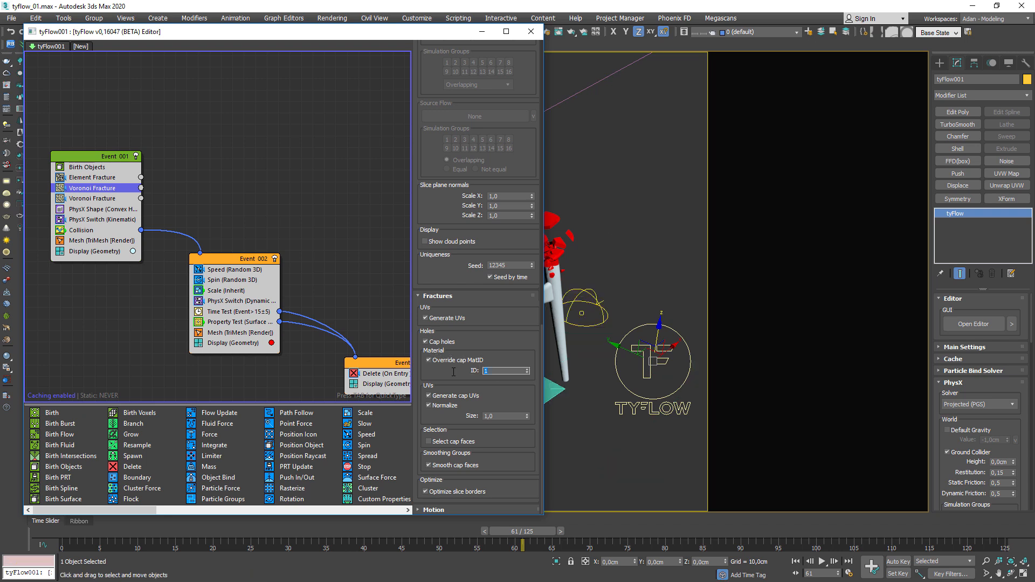
pyautogui.write('2')
pyautogui.press('Return')
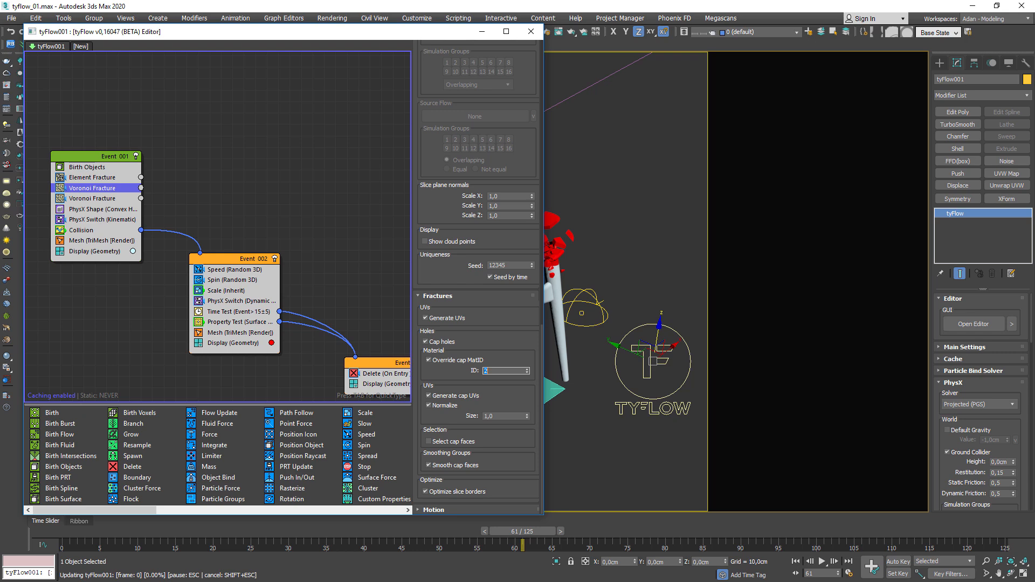
# Override the cap material ID with 2 in Event_001's second Voronoi Fracture operator and close the tyFlow editor
pyautogui.click(82, 200)
pyautogui.scroll(-10, 447, 387)
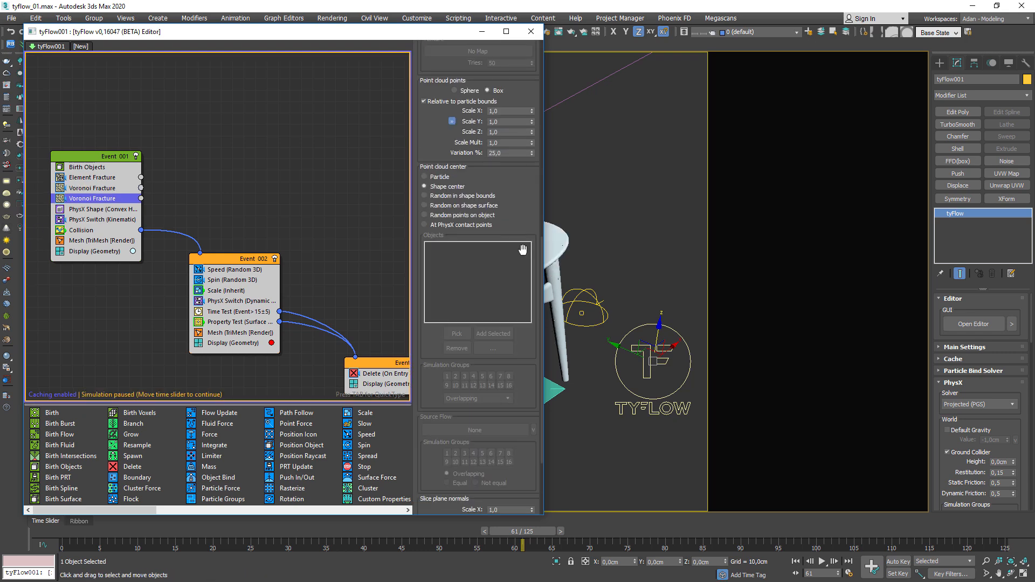
pyautogui.click(436, 498)
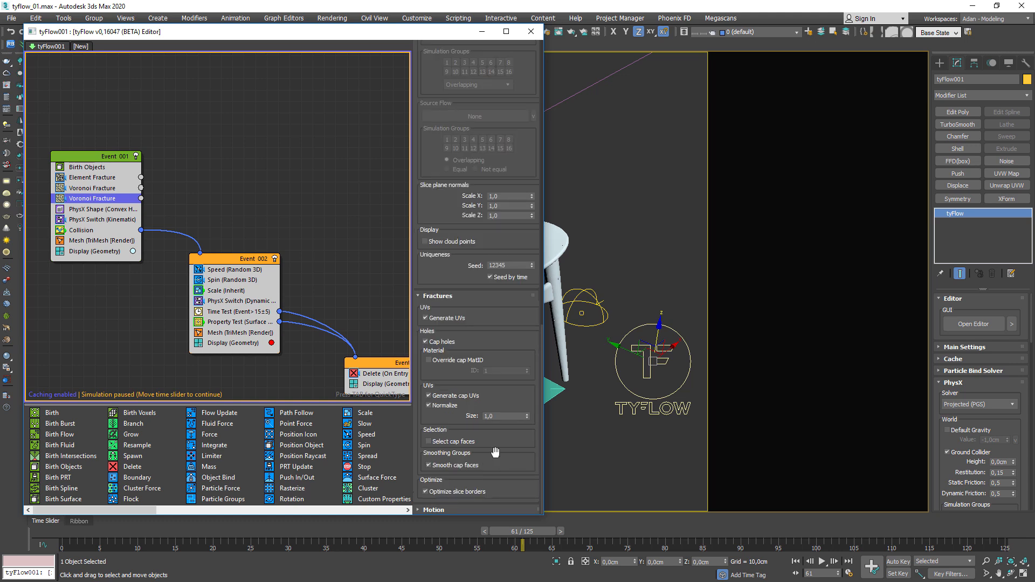
pyautogui.click(441, 361)
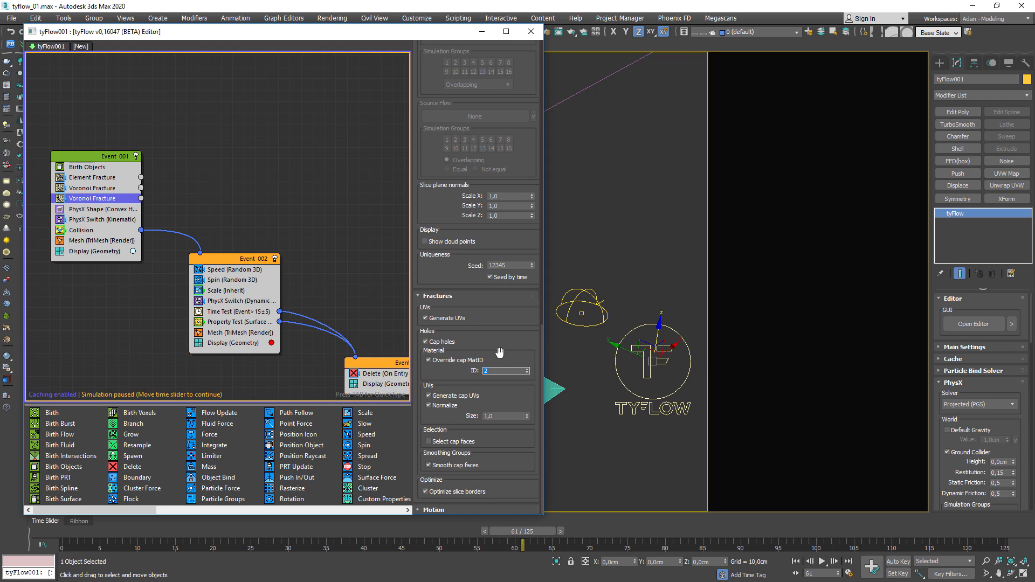
pyautogui.click(531, 31)
# Delete the unneeded blue VRayMtl, Material #477, from the Slate Material Editor
pyautogui.moveTo(459, 334); pyautogui.dragTo(451, 328, button='middle')
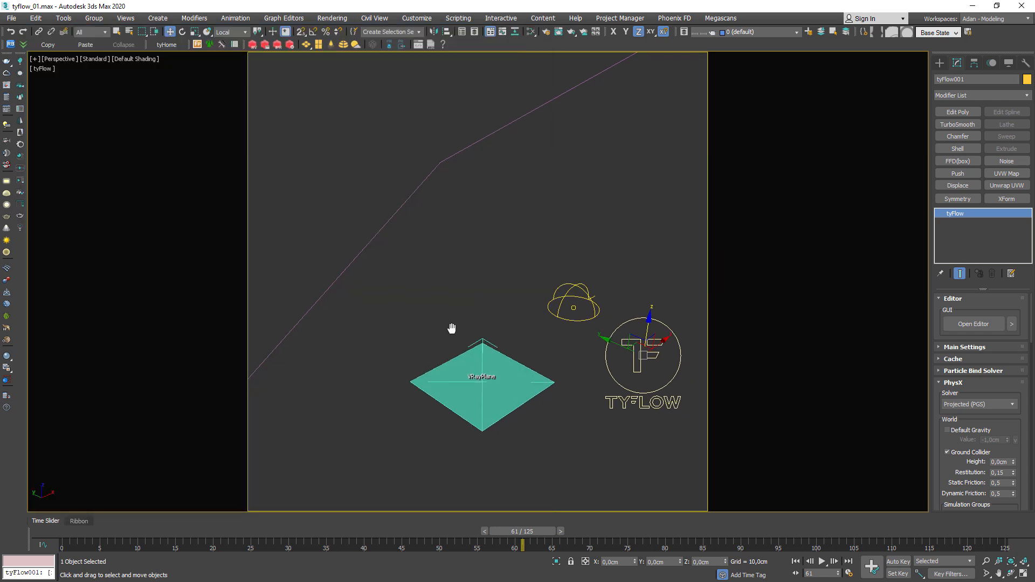
pyautogui.press('m')
pyautogui.click(434, 430)
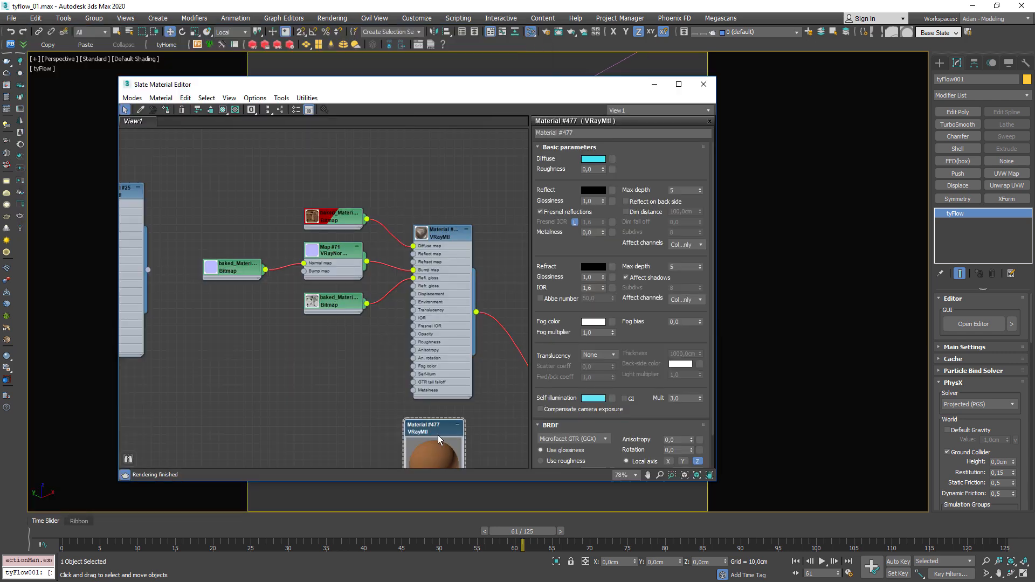
pyautogui.press('Delete')
# Add a new VRayMtl and connect it to slot 2 of the Multi/Sub-Object material
pyautogui.moveTo(439, 426); pyautogui.dragTo(392, 300, button='middle')
pyautogui.moveTo(424, 218); pyautogui.dragTo(419, 348, button='middle')
pyautogui.scroll(1, 419, 354)
pyautogui.doubleClick(419, 354)
pyautogui.moveTo(310, 387); pyautogui.dragTo(341, 341, button='middle')
pyautogui.rightClick(284, 359)
pyautogui.moveTo(330, 365)
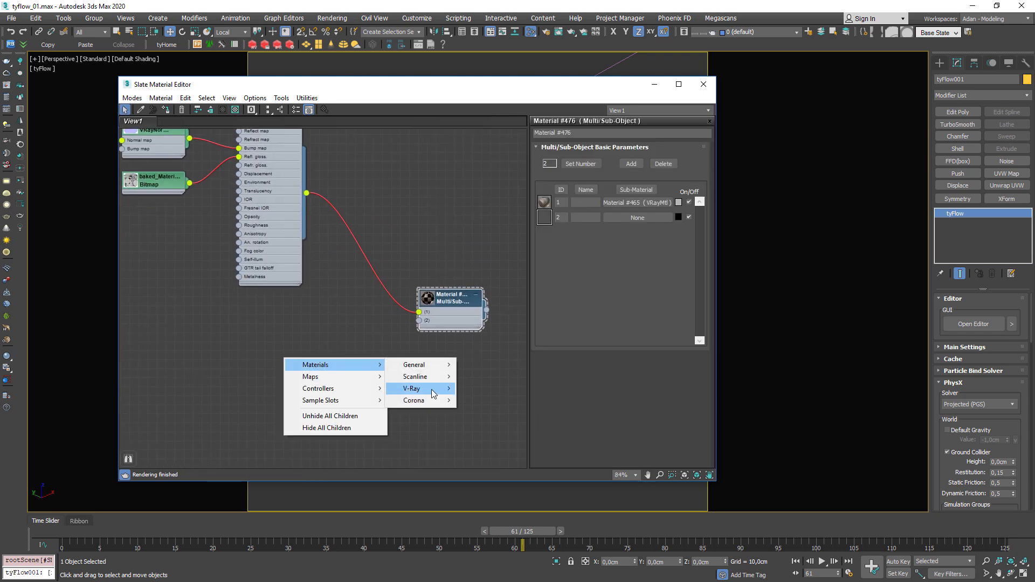
pyautogui.moveTo(432, 389)
pyautogui.click(478, 259)
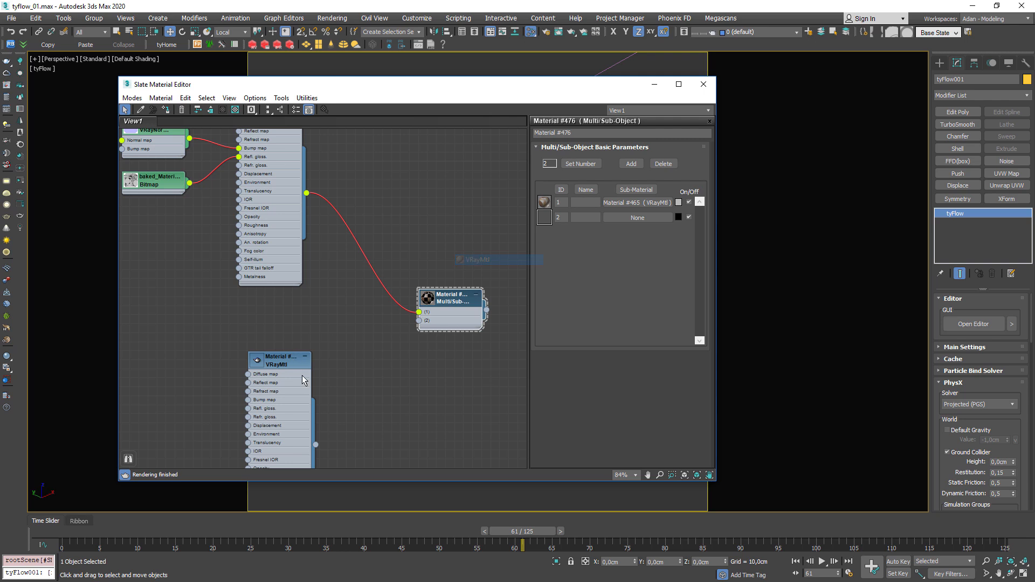
pyautogui.moveTo(316, 445); pyautogui.dragTo(474, 319)
# Set the new VRayMtl's diffuse color to pure red (255, 0, 0) and close the material editor
pyautogui.doubleClick(280, 360)
pyautogui.click(592, 160)
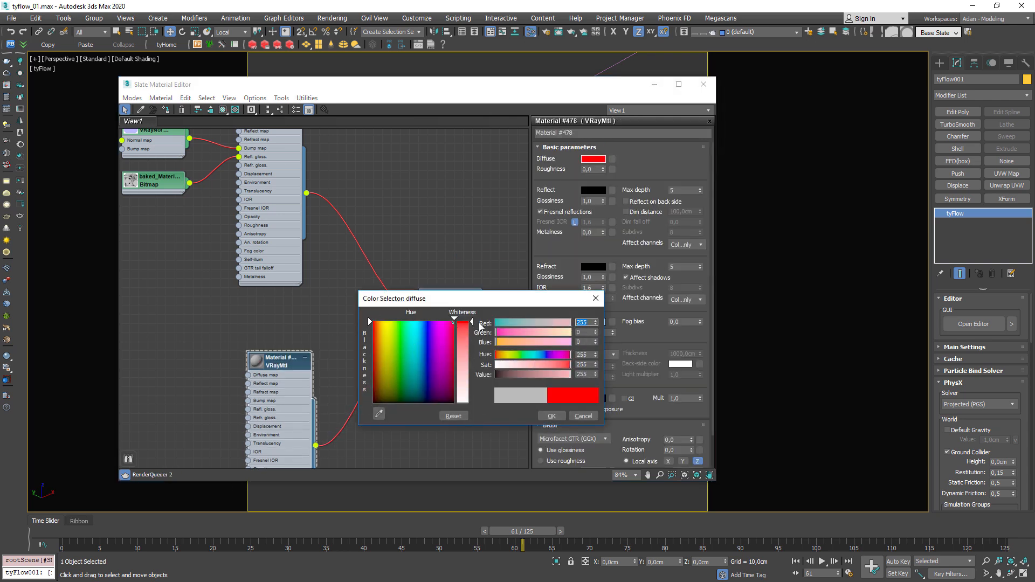
pyautogui.click(550, 416)
pyautogui.click(703, 85)
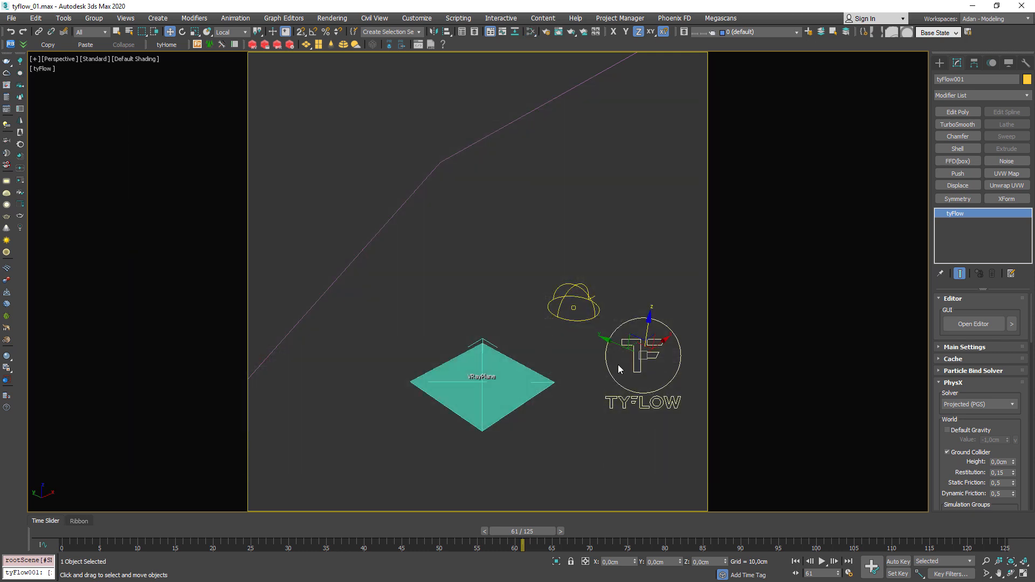
# Go to frame 29, frame the whole chair from above, and run a brief V-Ray test render
pyautogui.keyDown('alt'); pyautogui.moveTo(588, 386); pyautogui.dragTo(532, 354, button='middle'); pyautogui.keyUp('alt')
pyautogui.click(402, 531)
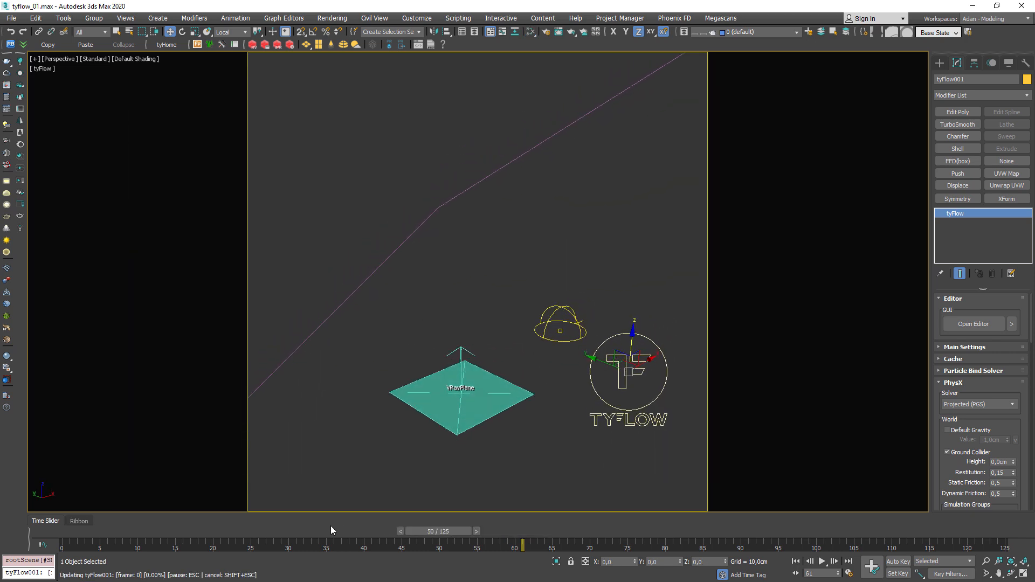
pyautogui.click(287, 527)
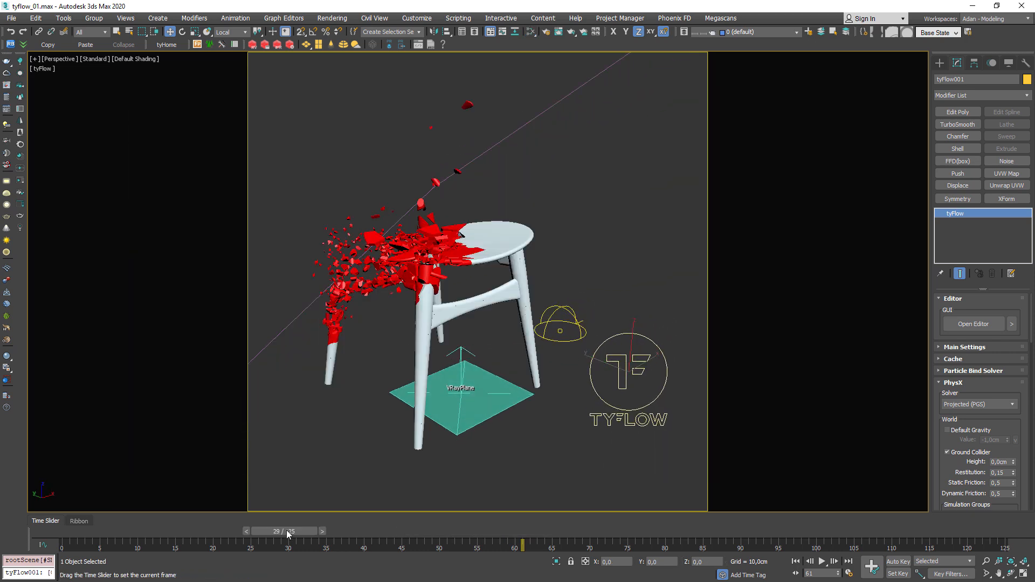
pyautogui.keyDown('alt'); pyautogui.moveTo(388, 398); pyautogui.dragTo(478, 358, button='middle'); pyautogui.keyUp('alt')
pyautogui.moveTo(440, 318); pyautogui.dragTo(488, 372, button='middle')
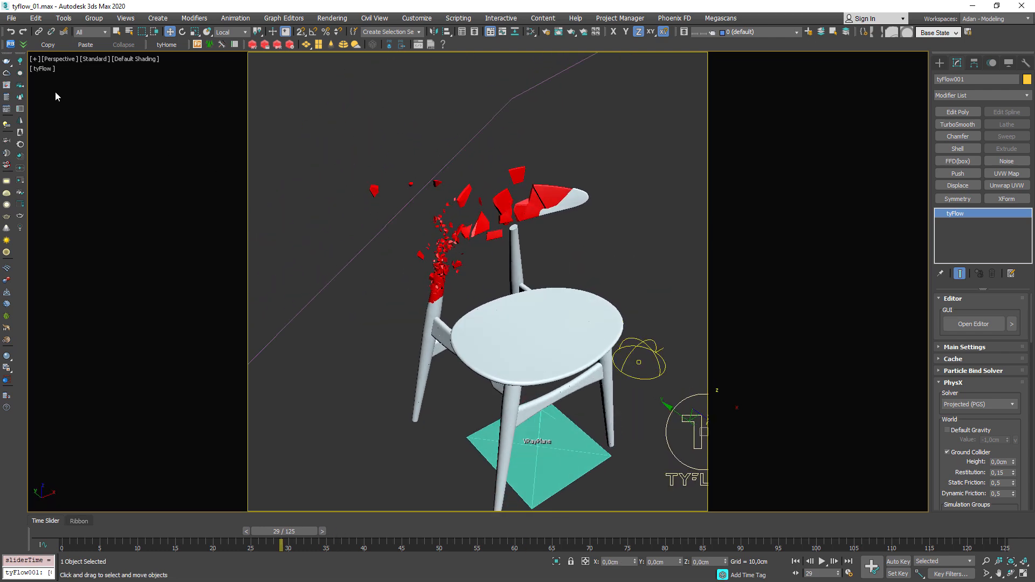
pyautogui.click(7, 85)
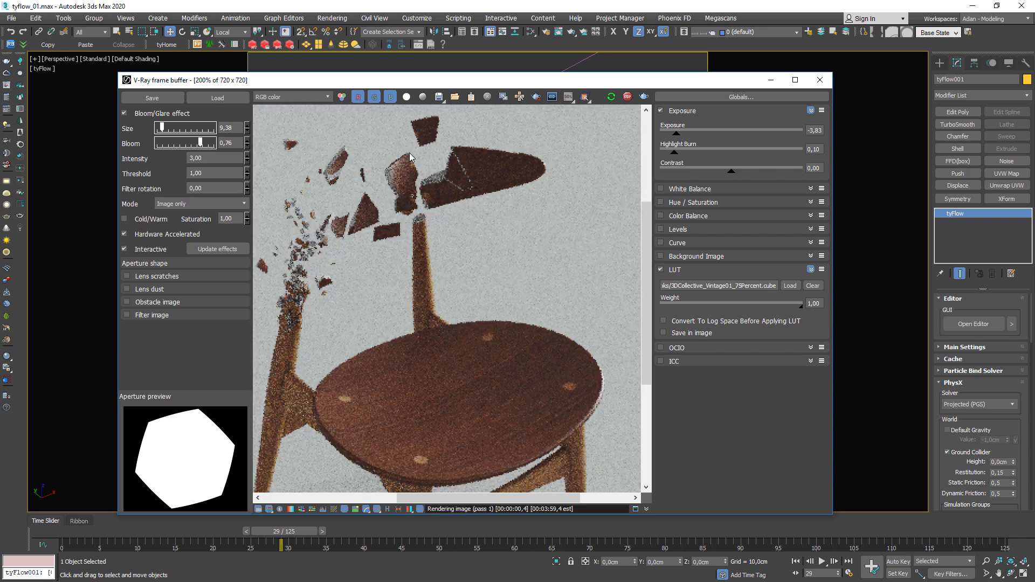
pyautogui.click(820, 80)
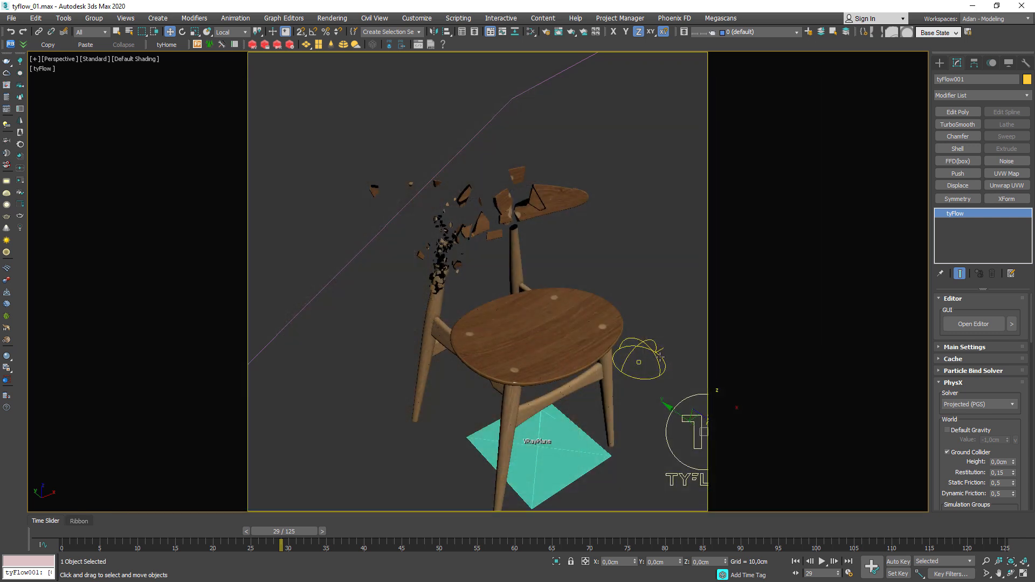
# Assign the Multi/Sub-Object material to the tyFlow object and close the material editor
pyautogui.press('m')
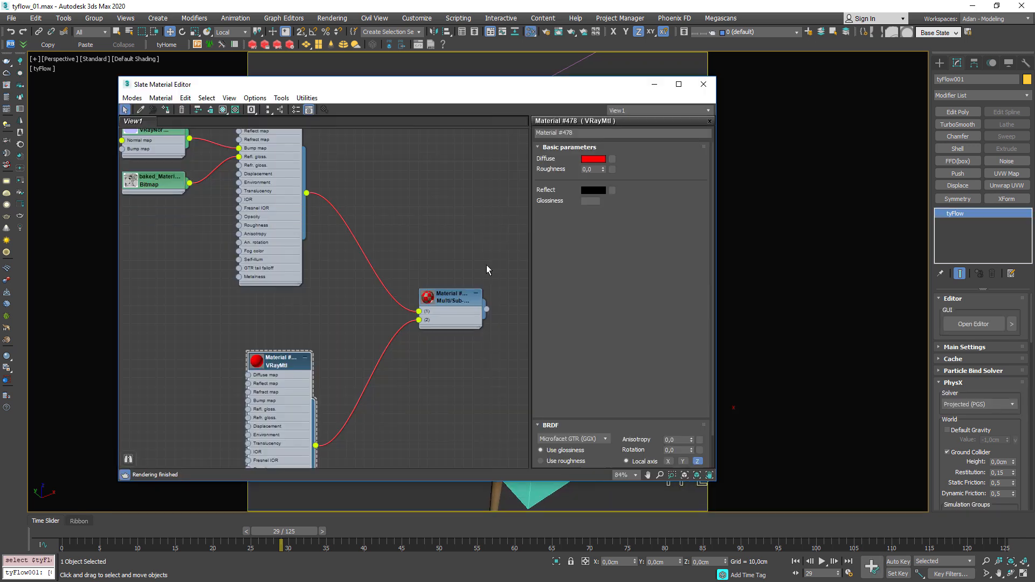
pyautogui.scroll(3, 431, 295)
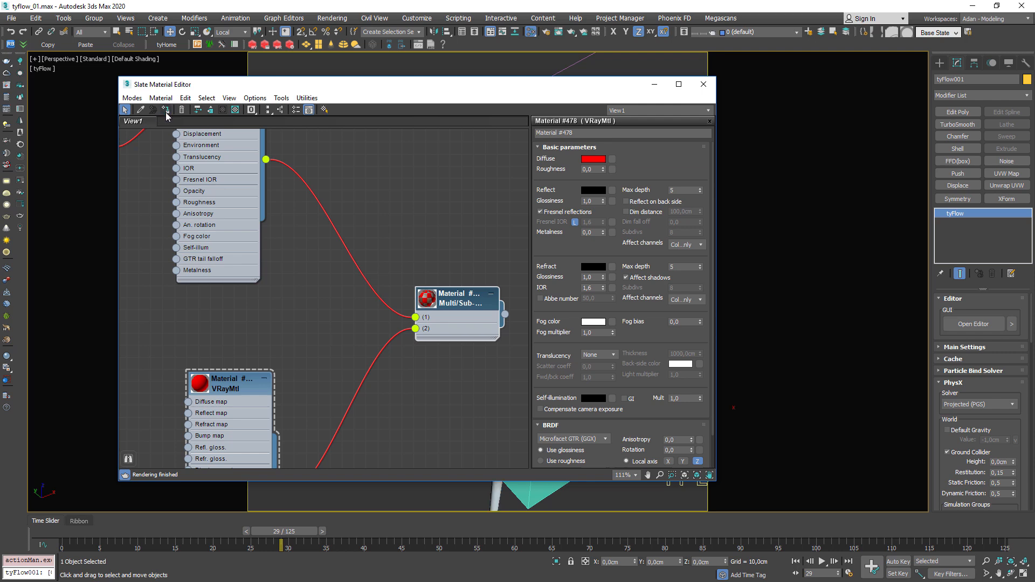
pyautogui.click(704, 84)
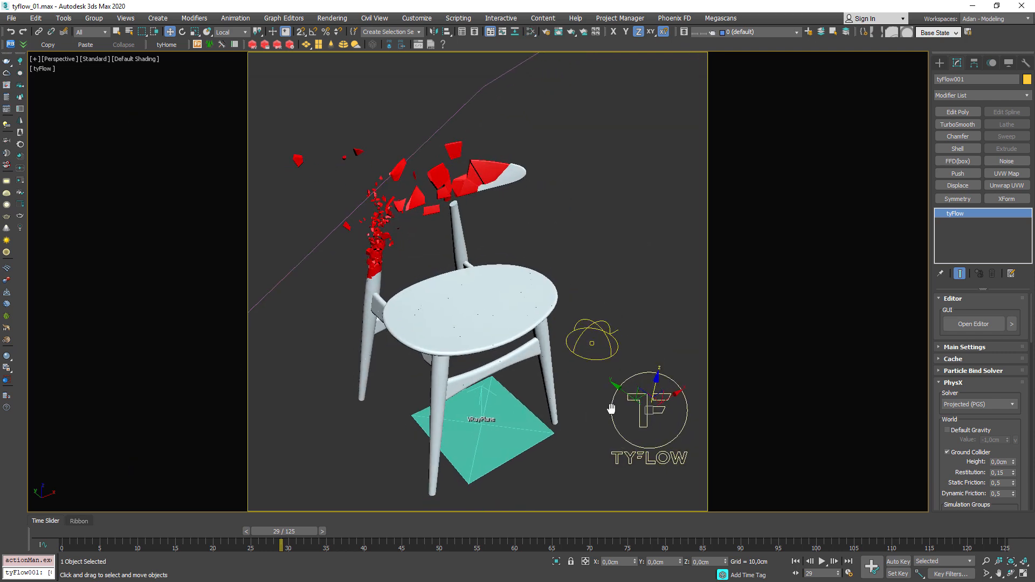
# Render frame 29 again with V-Ray and examine the inner fracture faces up close and at full view
pyautogui.click(4, 86)
pyautogui.click(628, 98)
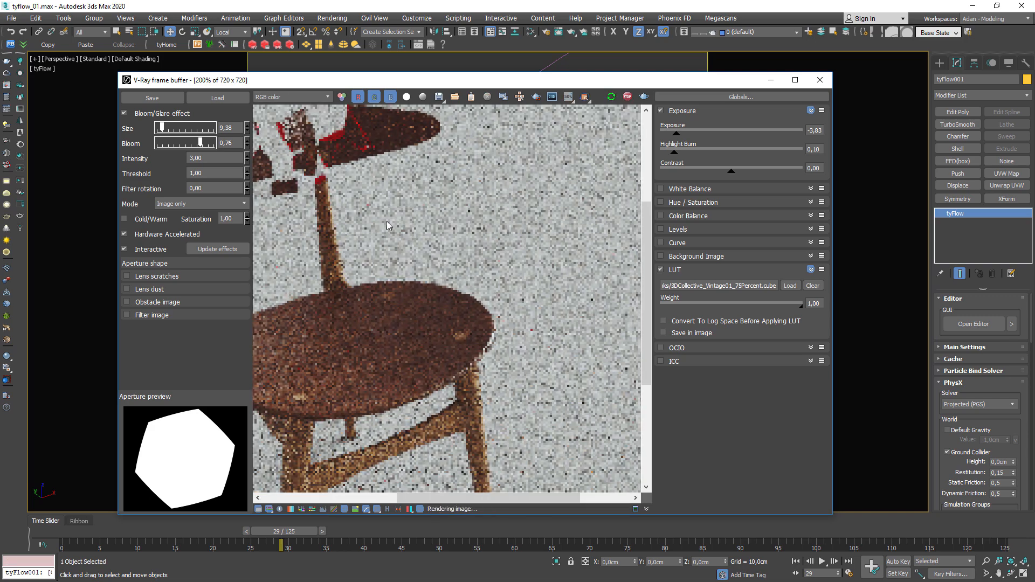
pyautogui.scroll(-1, 442, 237)
pyautogui.scroll(2, 430, 253)
pyautogui.scroll(-2, 442, 205)
pyautogui.scroll(1, 363, 238)
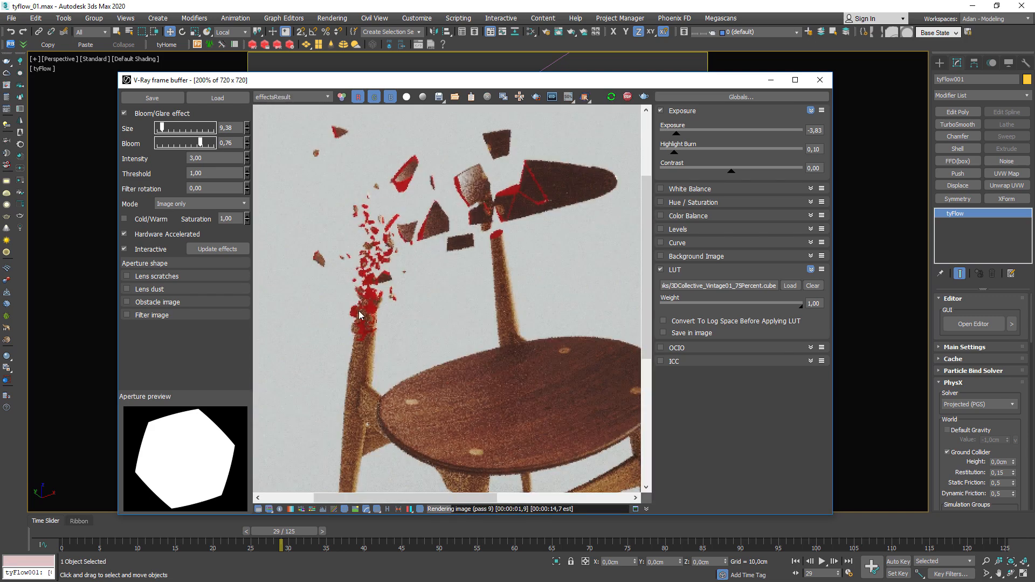
pyautogui.scroll(-1, 383, 317)
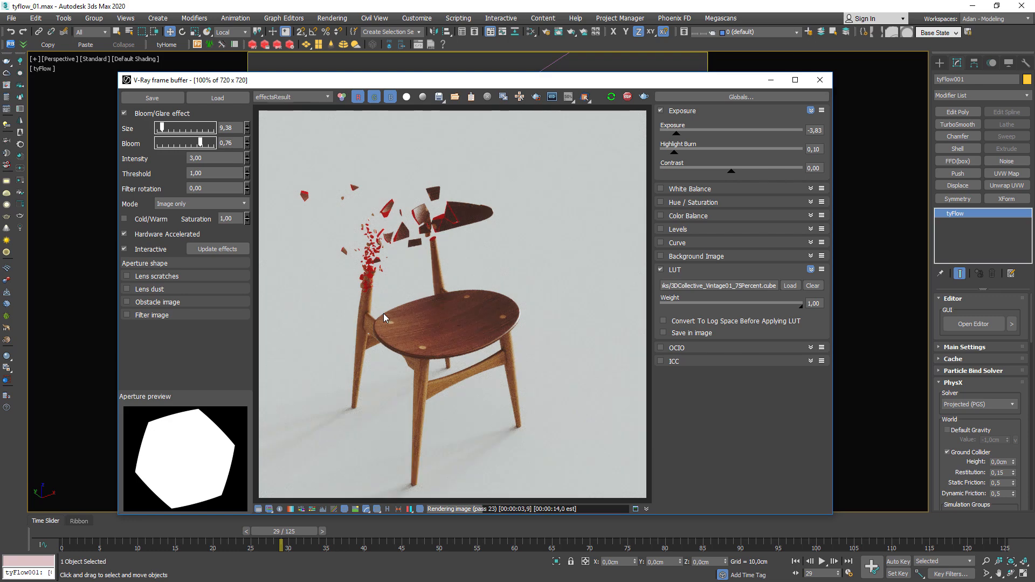
# Raise the frame buffer exposure to -3.23, update the interactive render at frame 41, and move the frame buffer aside
pyautogui.moveTo(676, 132); pyautogui.dragTo(685, 132)
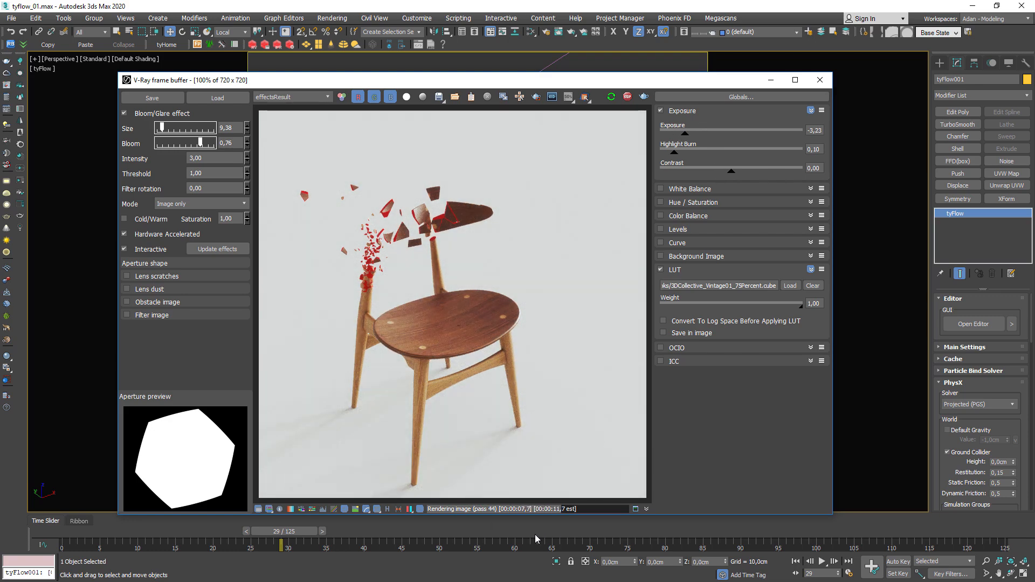
pyautogui.moveTo(311, 534); pyautogui.dragTo(404, 536)
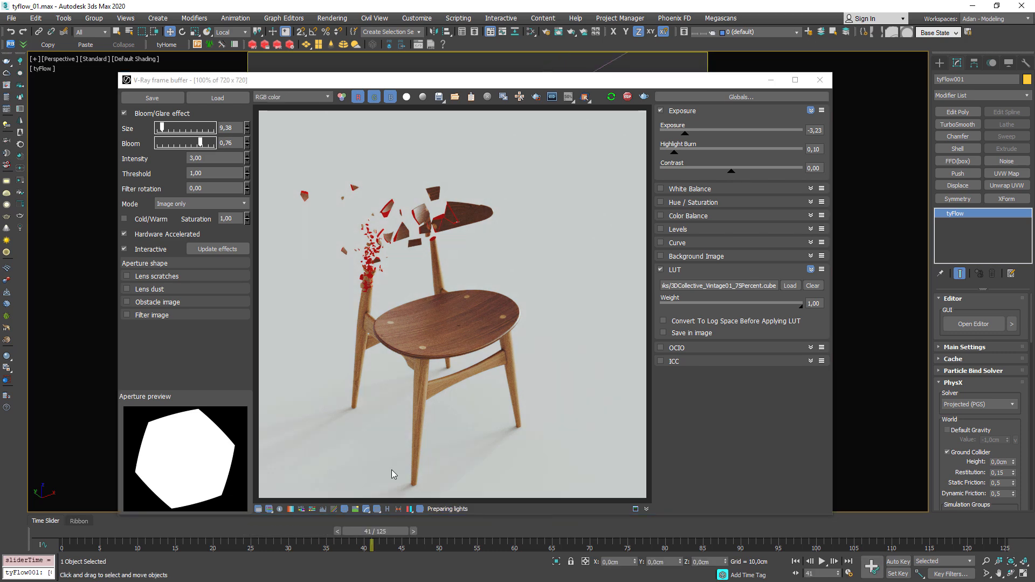
pyautogui.moveTo(482, 85); pyautogui.dragTo(595, 23)
pyautogui.keyDown('alt'); pyautogui.moveTo(476, 495); pyautogui.dragTo(477, 481, button='middle'); pyautogui.keyUp('alt')
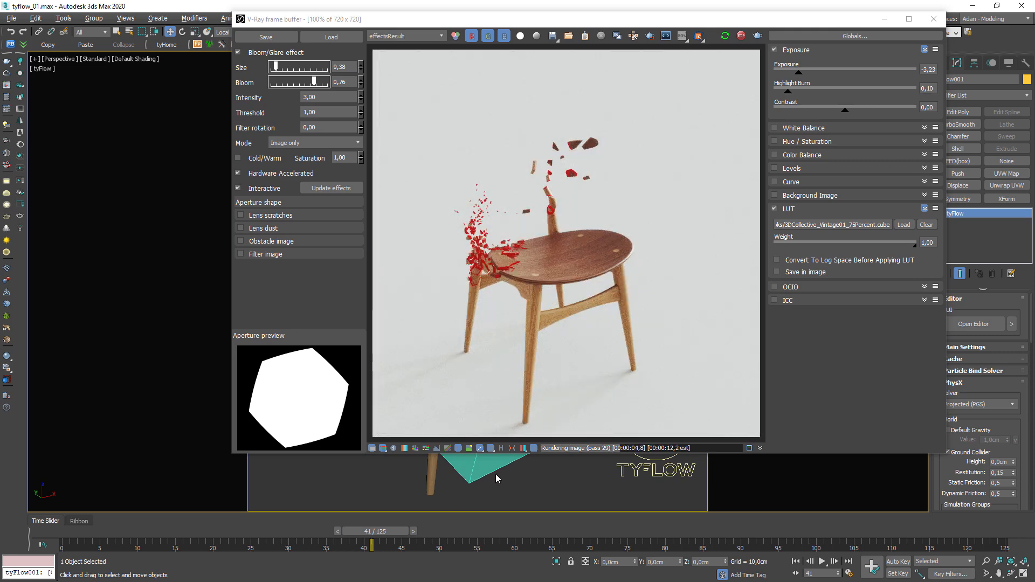
# Set the self-illumination of the red inner-face V-Ray material to a bright light blue
pyautogui.press('m')
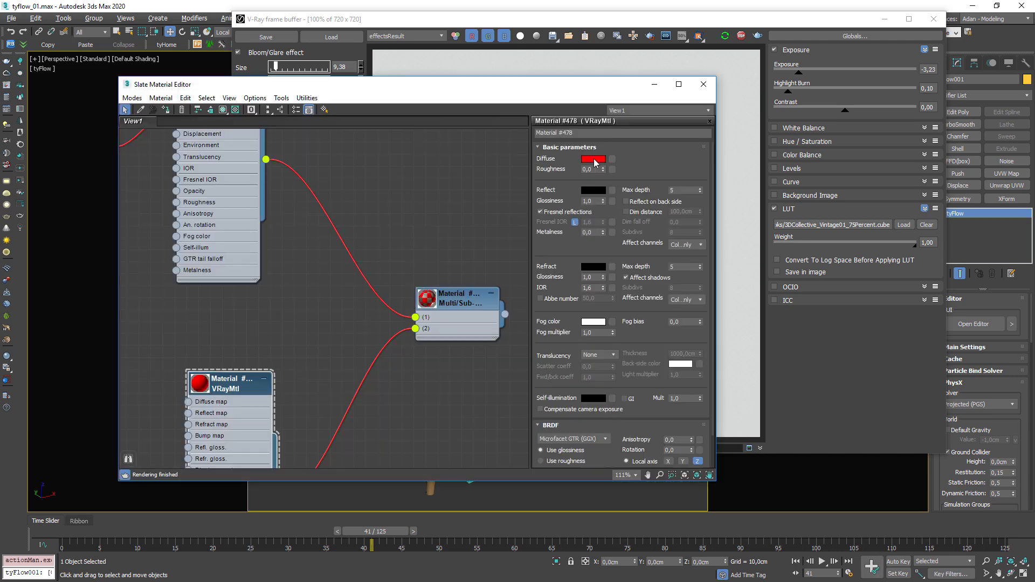
pyautogui.click(593, 398)
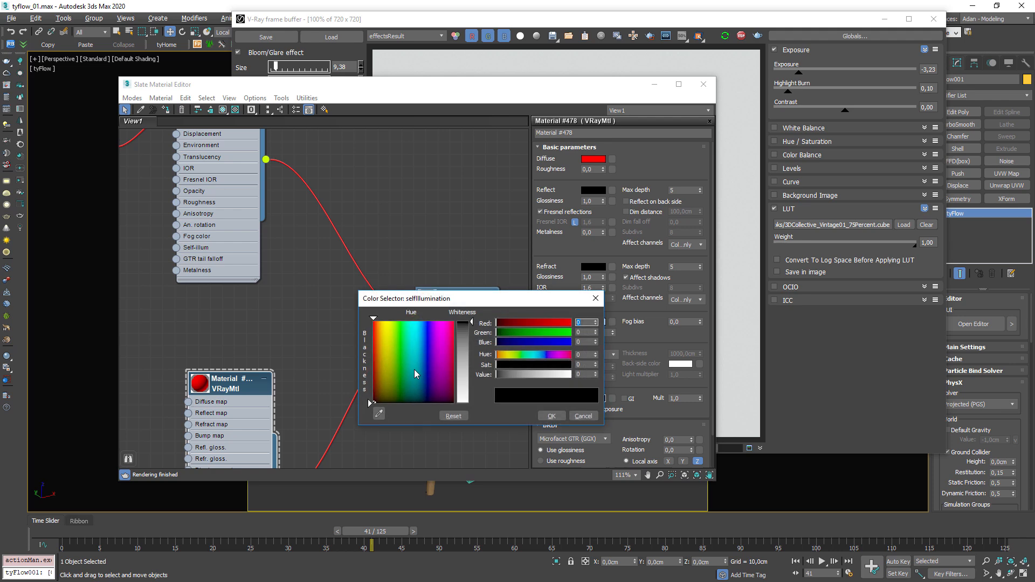
pyautogui.click(426, 321)
pyautogui.click(419, 326)
pyautogui.click(566, 374)
pyautogui.click(552, 415)
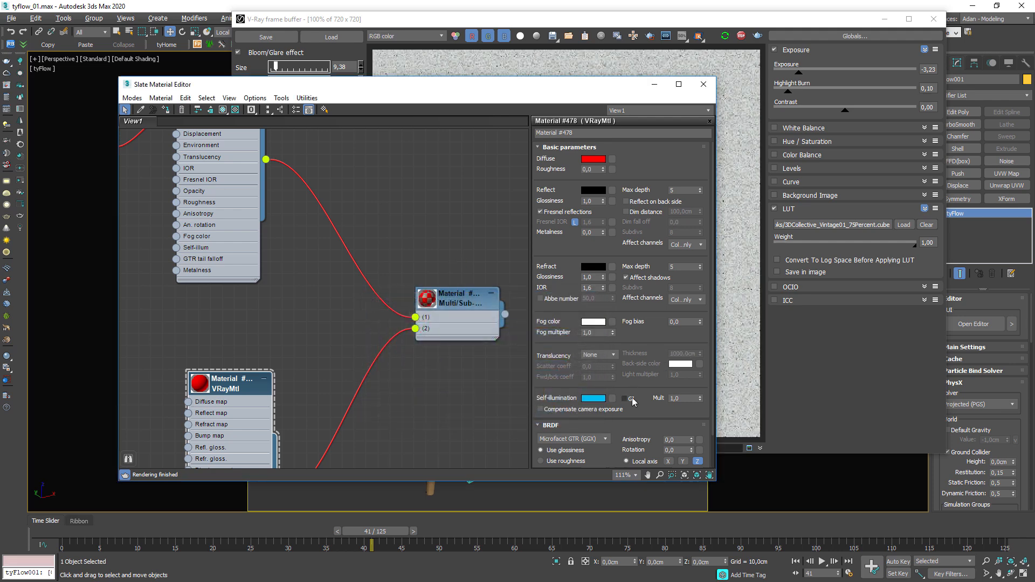
# Set the self-illumination multiplier of the inner-face material to 5
pyautogui.click(623, 400)
pyautogui.moveTo(690, 399); pyautogui.dragTo(539, 353)
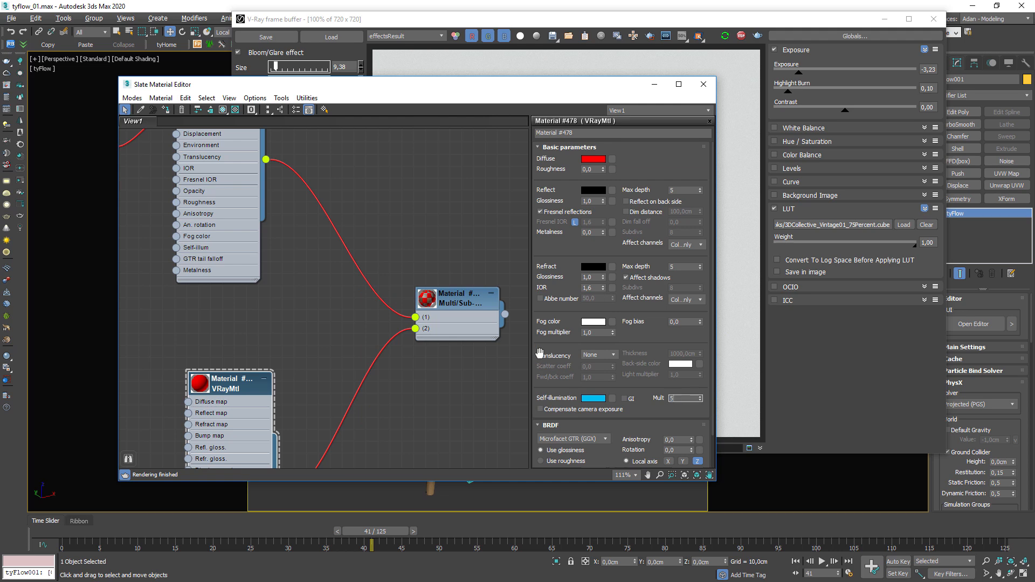
pyautogui.write('5')
pyautogui.press('Return')
# Uncover the frame buffer and examine the glowing fracture faces in the interactive render up close and at full view
pyautogui.moveTo(635, 86); pyautogui.dragTo(265, 162)
pyautogui.moveTo(469, 21); pyautogui.dragTo(498, 20)
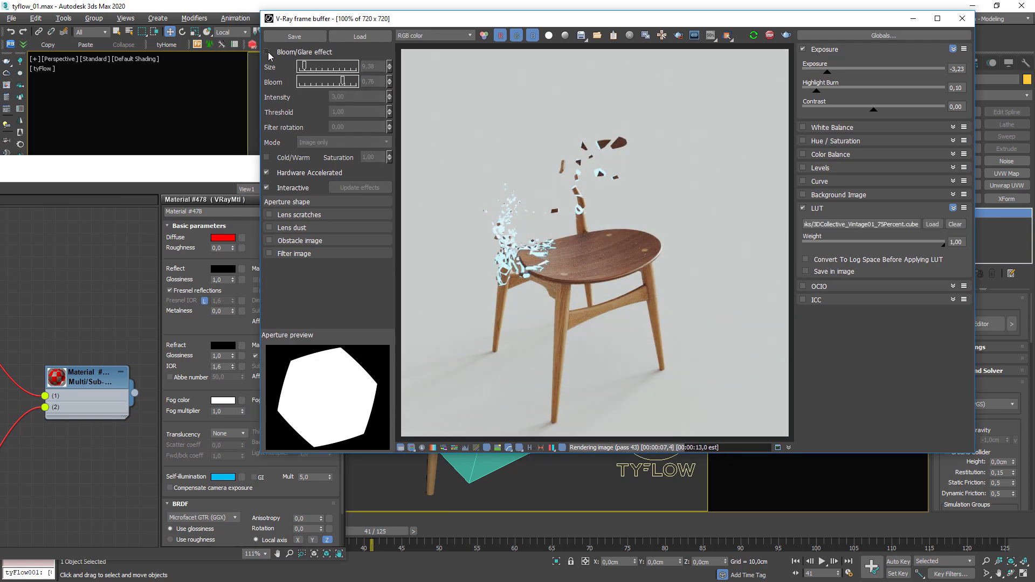
pyautogui.scroll(2, 650, 298)
pyautogui.scroll(-1, 621, 308)
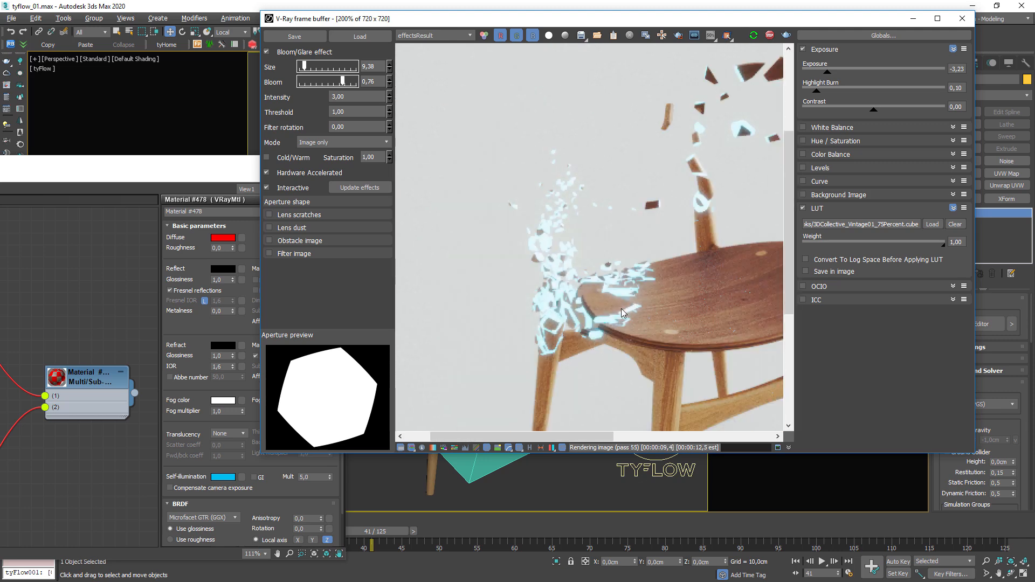
pyautogui.scroll(-1, 597, 312)
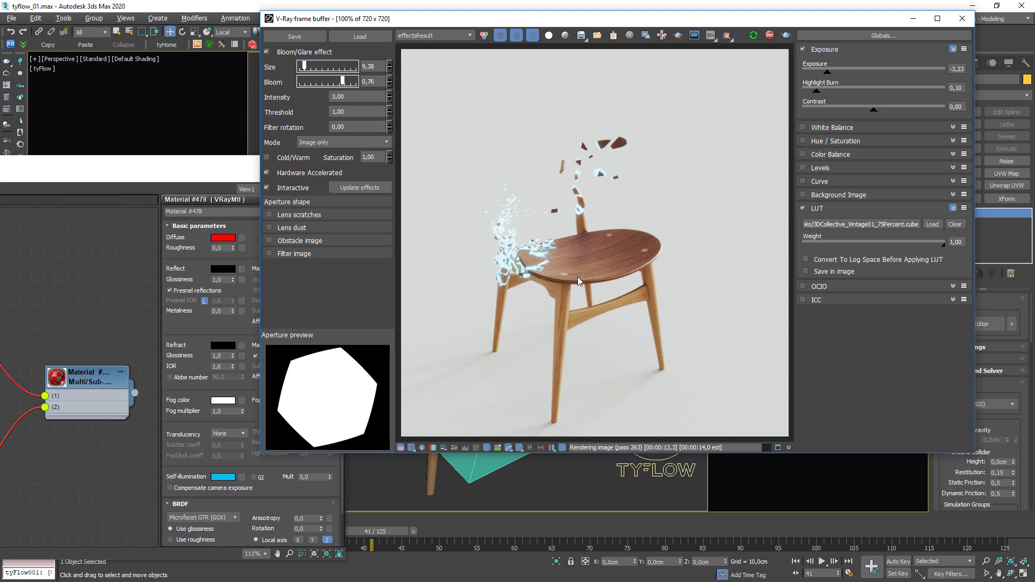
# Close the material editor and update the interactive render at frame 60, closing the frame buffer once it has been viewed
pyautogui.moveTo(190, 171); pyautogui.dragTo(355, 131)
pyautogui.click(499, 123)
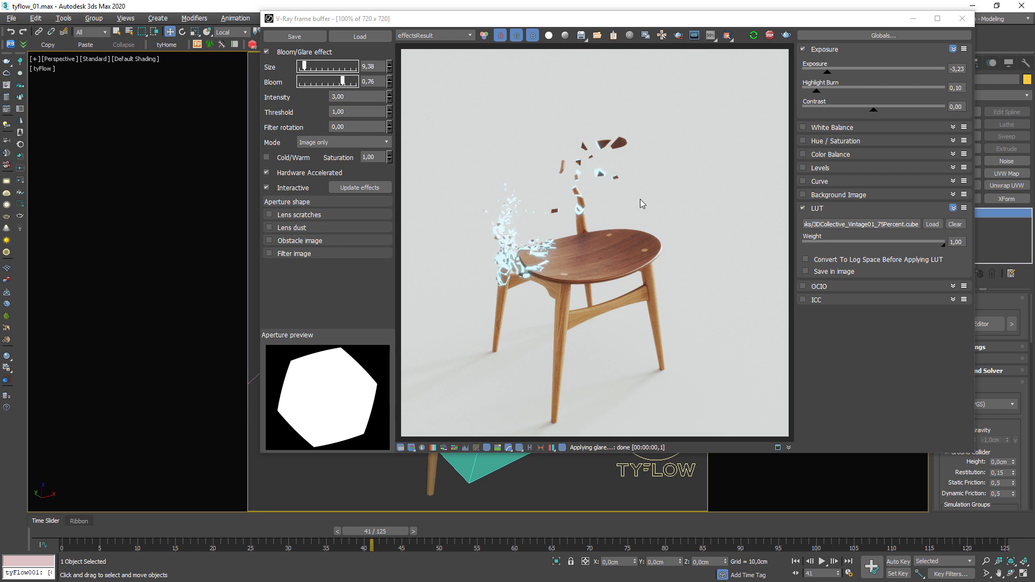
pyautogui.moveTo(387, 531); pyautogui.dragTo(521, 536)
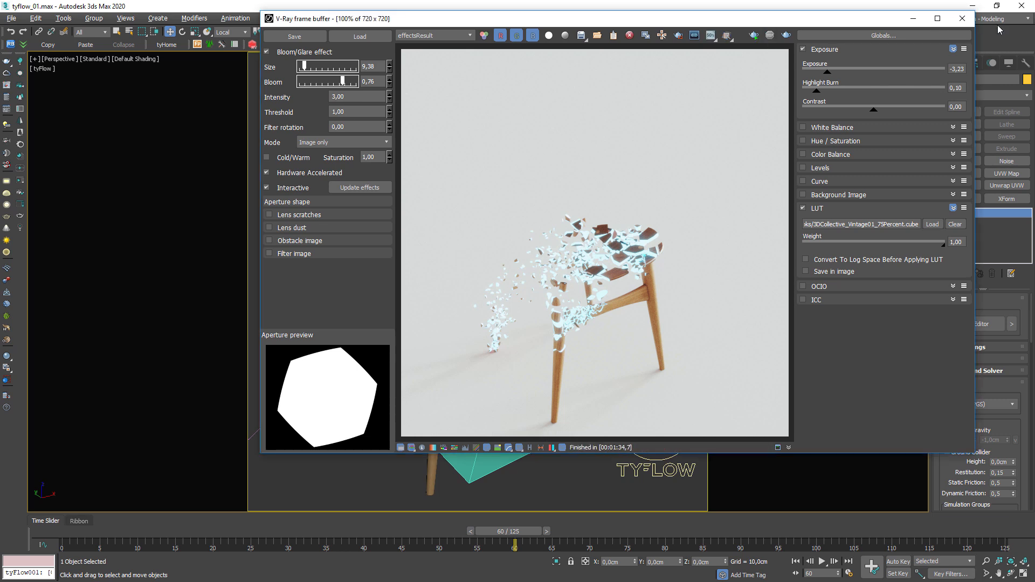
pyautogui.click(964, 18)
# Return to frame 0 and create a targeted Physical camera in the perspective view, aimed at the chair seat
pyautogui.moveTo(535, 381); pyautogui.dragTo(526, 355, button='middle')
pyautogui.click(939, 63)
pyautogui.click(975, 78)
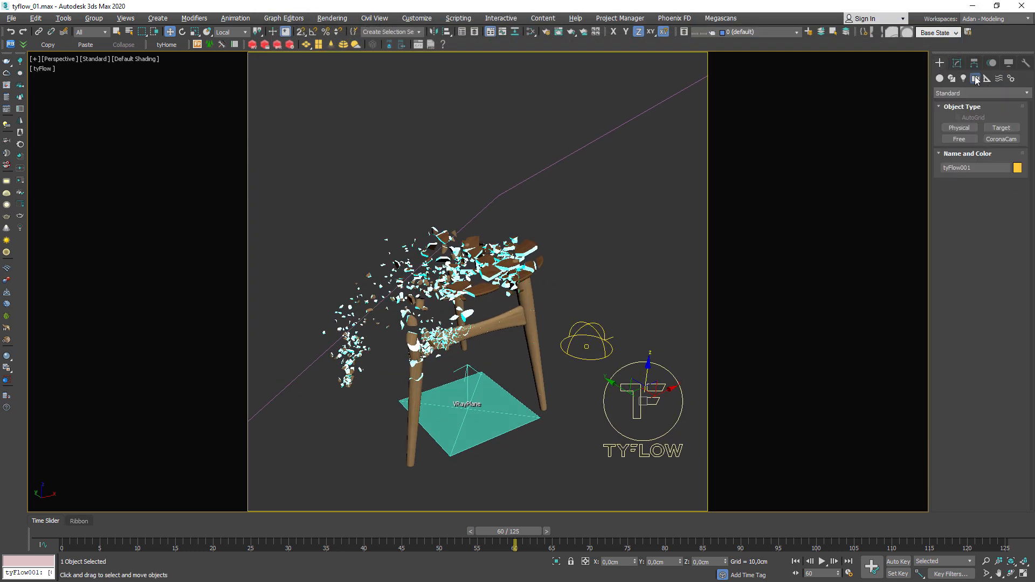
pyautogui.click(958, 128)
pyautogui.moveTo(541, 445); pyautogui.dragTo(558, 402, button='middle')
pyautogui.moveTo(502, 532); pyautogui.dragTo(68, 532)
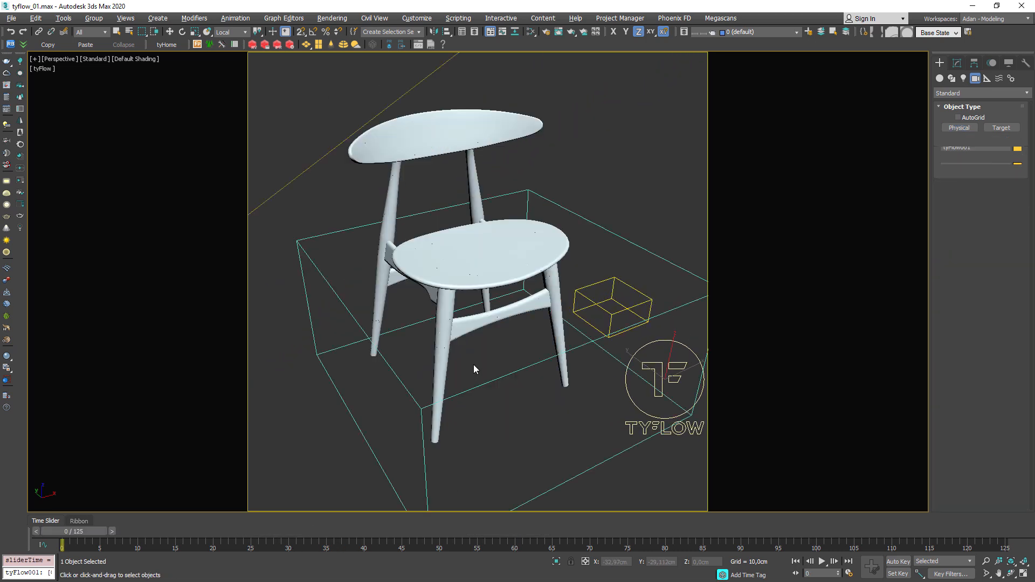
pyautogui.moveTo(473, 364); pyautogui.dragTo(474, 376, button='middle')
pyautogui.moveTo(460, 468); pyautogui.dragTo(486, 256)
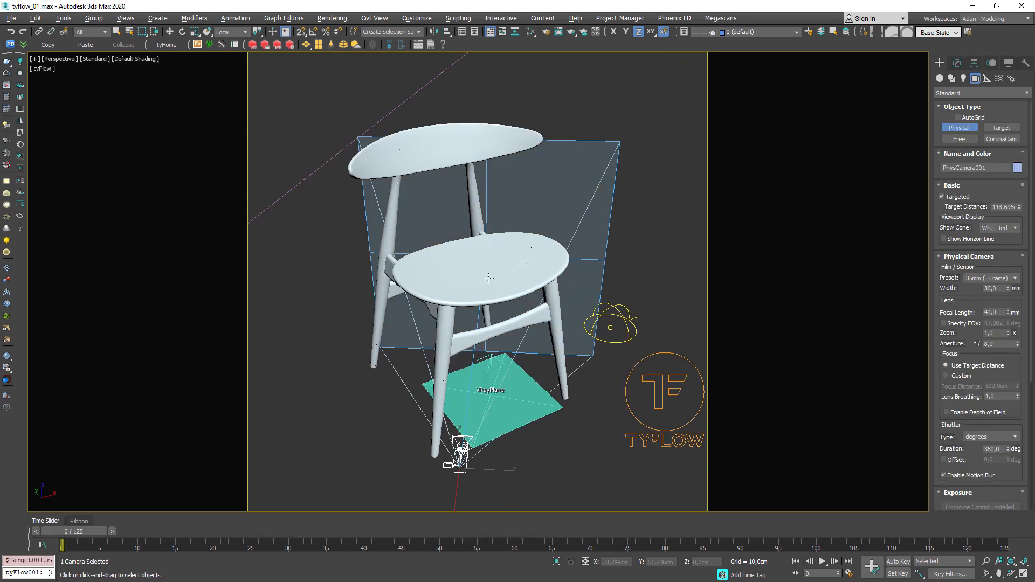
# Match the Physical camera to the current perspective view and look through it
pyautogui.hotkey('ctrl', 'c')
pyautogui.press('c')
pyautogui.click(59, 60)
pyautogui.click(104, 264)
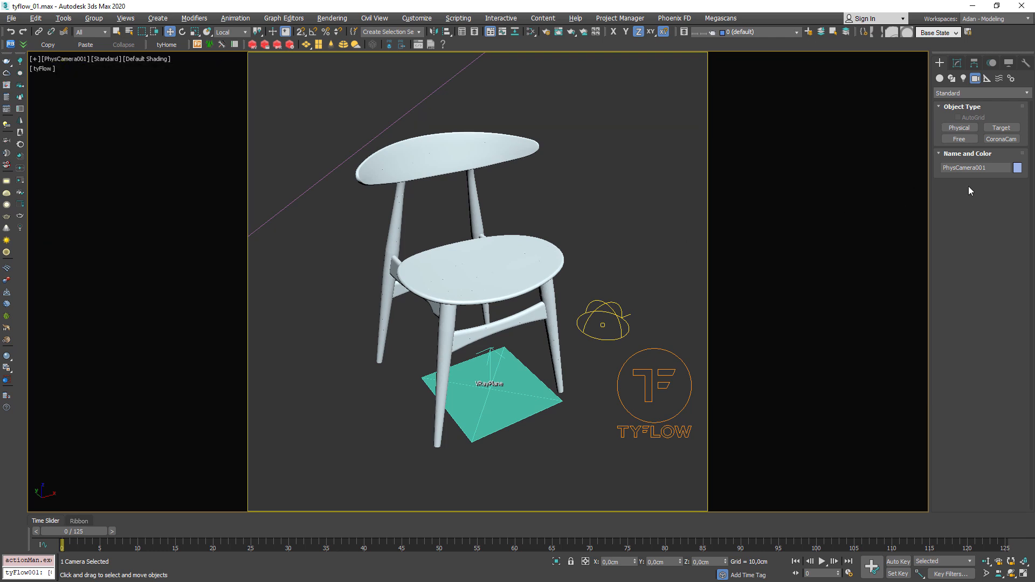
# Turn off the camera's Targeted option, and dolly and orbit the camera to frame the whole chair more tightly
pyautogui.click(957, 63)
pyautogui.click(947, 311)
pyautogui.moveTo(1027, 351); pyautogui.dragTo(1028, 266)
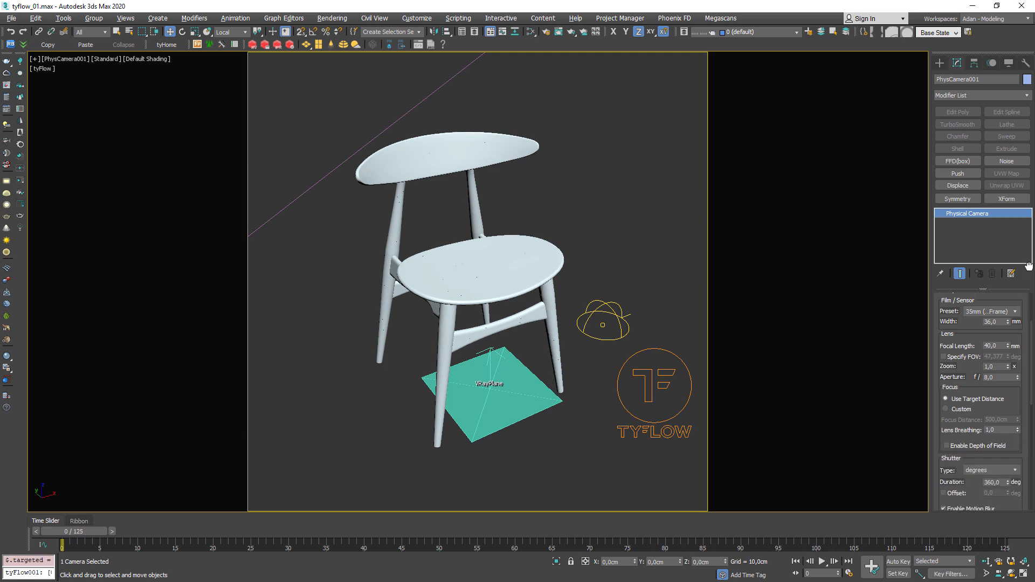
pyautogui.click(985, 561)
pyautogui.moveTo(477, 388); pyautogui.dragTo(480, 365)
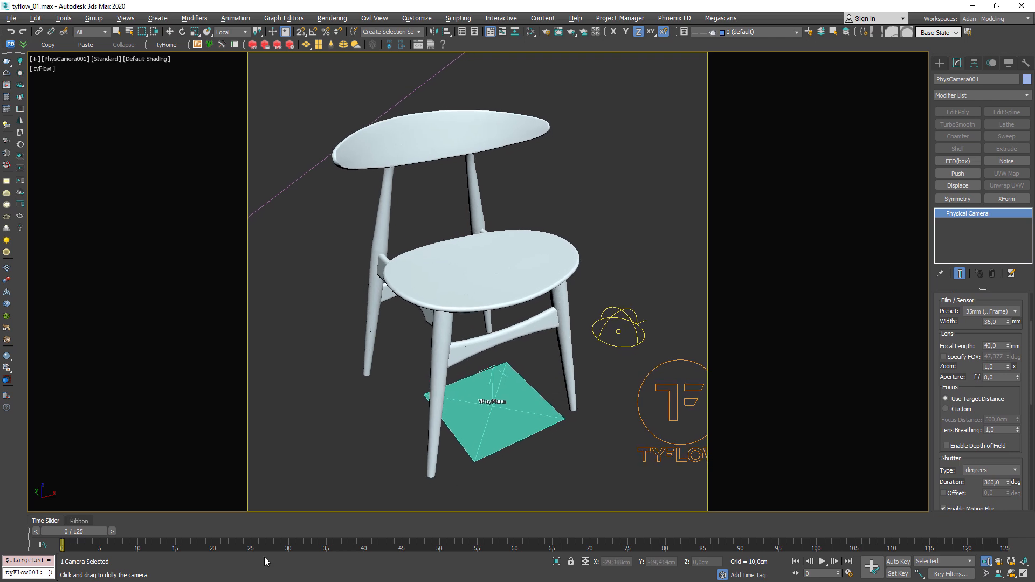
pyautogui.moveTo(90, 532); pyautogui.dragTo(15, 553)
pyautogui.click(1010, 573)
pyautogui.moveTo(647, 433); pyautogui.dragTo(583, 403)
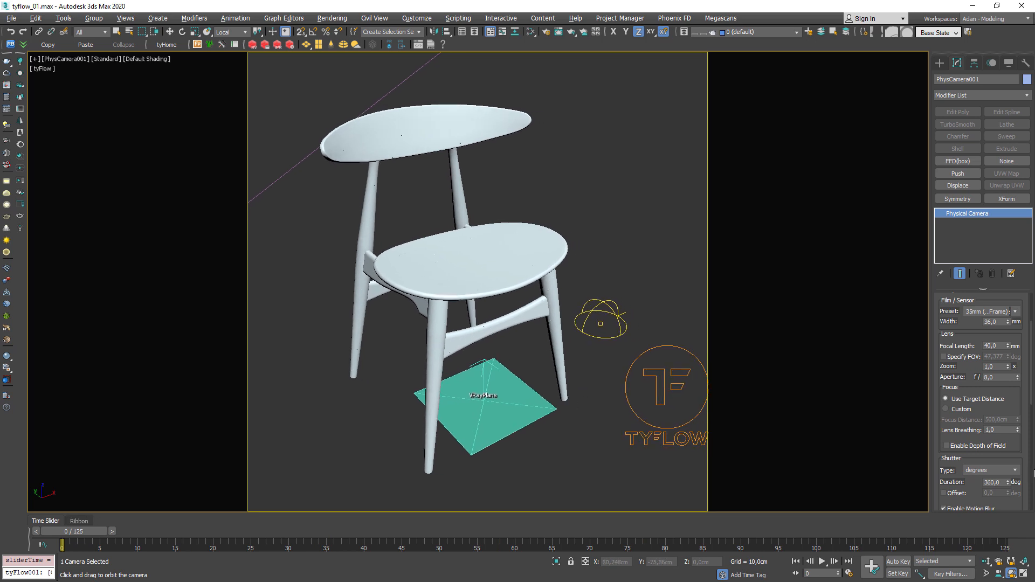
# Turn off the camera's motion blur and try the shutter types 1/seconds, with a duration of 1/1000 s, and frames
pyautogui.scroll(-5, 993, 386)
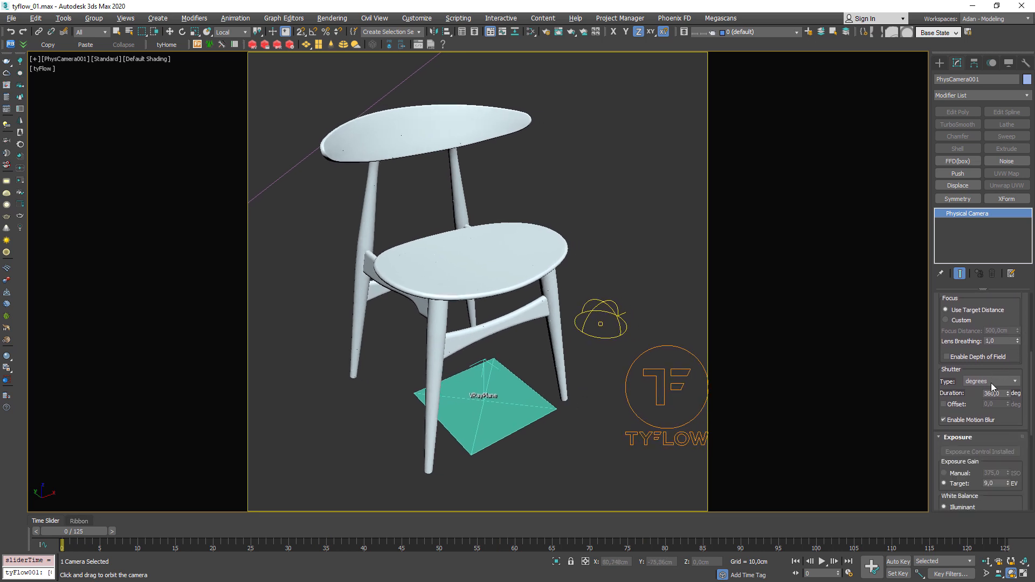
pyautogui.click(960, 422)
pyautogui.moveTo(998, 342)
pyautogui.click(1000, 381)
pyautogui.click(975, 405)
pyautogui.moveTo(1001, 393); pyautogui.dragTo(911, 392)
pyautogui.click(997, 381)
pyautogui.click(990, 397)
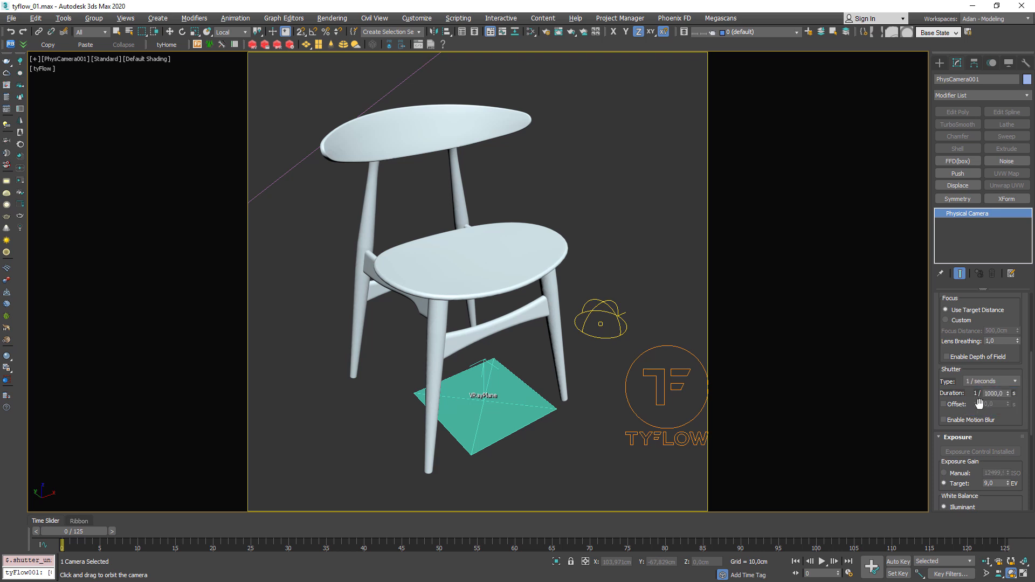
pyautogui.doubleClick(994, 393)
pyautogui.click(1007, 382)
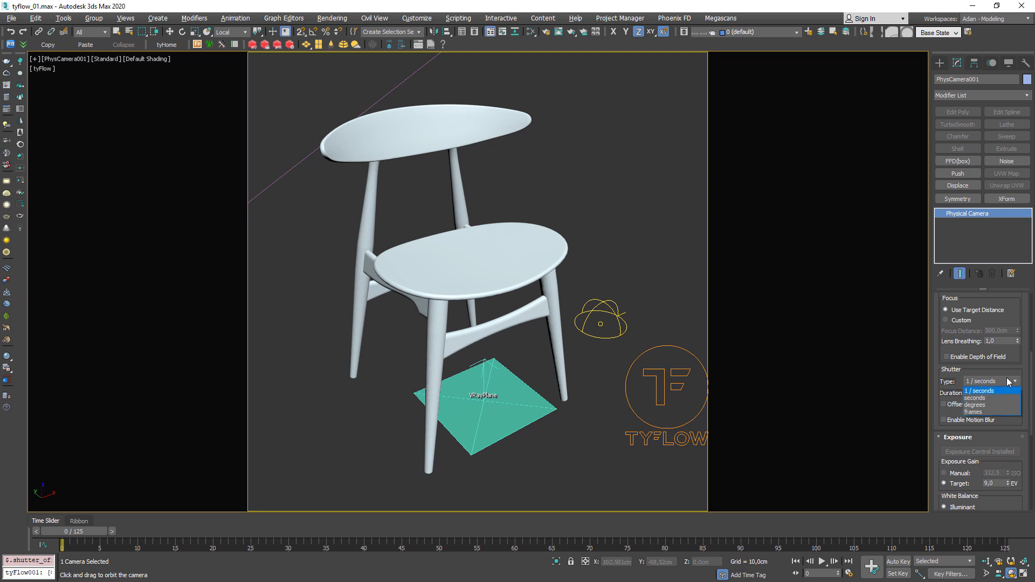
pyautogui.click(997, 411)
# Set the camera's shutter type to degrees with a duration of 180
pyautogui.click(1000, 381)
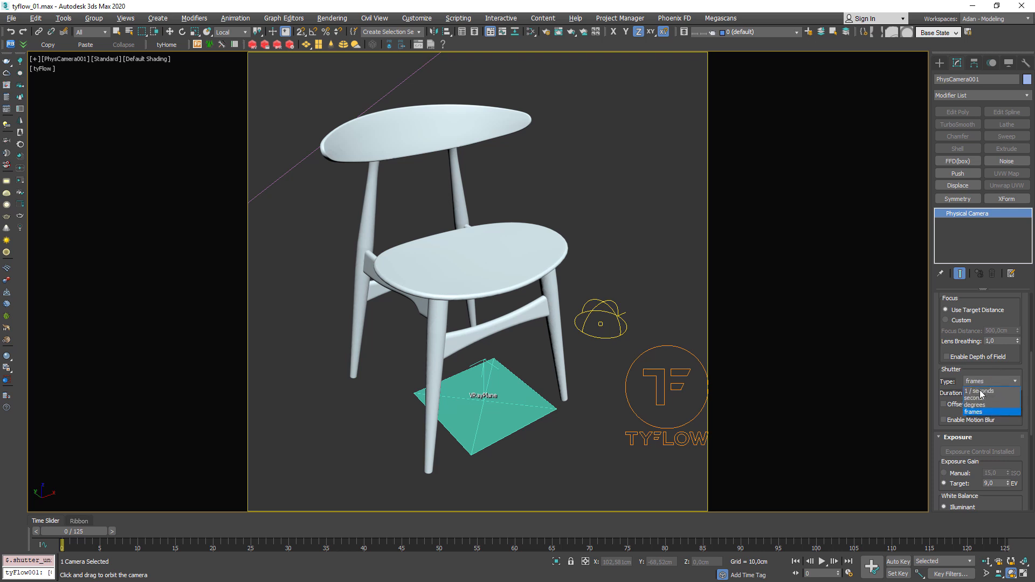
pyautogui.click(992, 405)
pyautogui.doubleClick(1004, 393)
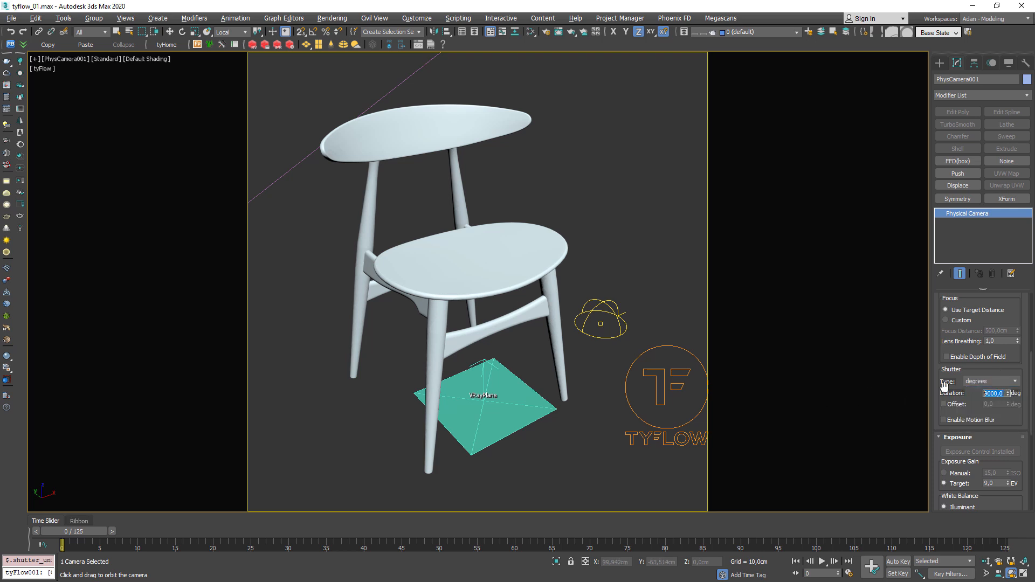
pyautogui.write('180')
pyautogui.press('Return')
# Enable the camera's motion blur and render frame 28 with V-Ray
pyautogui.moveTo(116, 531); pyautogui.dragTo(293, 513)
pyautogui.hotkey('ctrl', 'r')
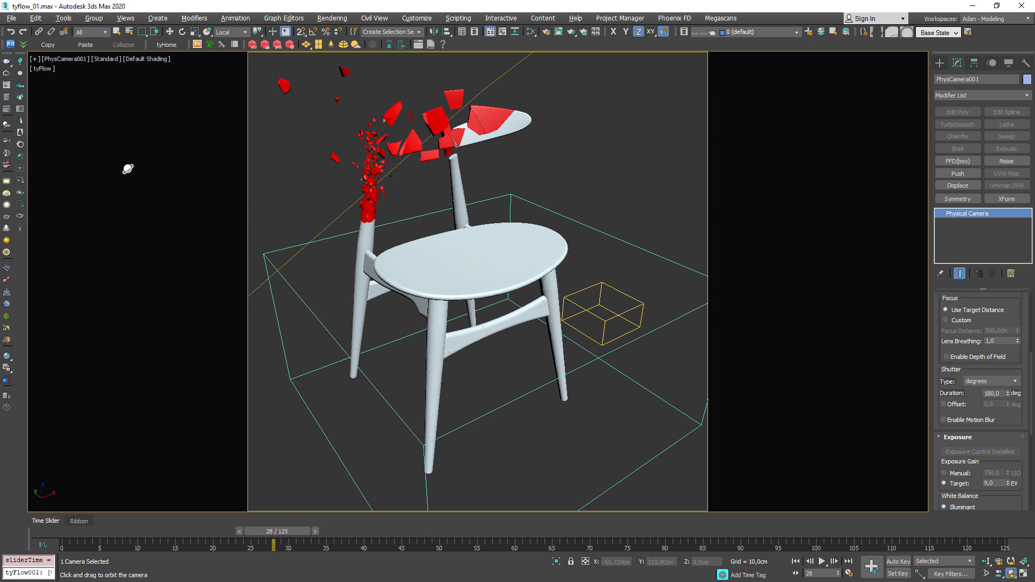
pyautogui.click(943, 420)
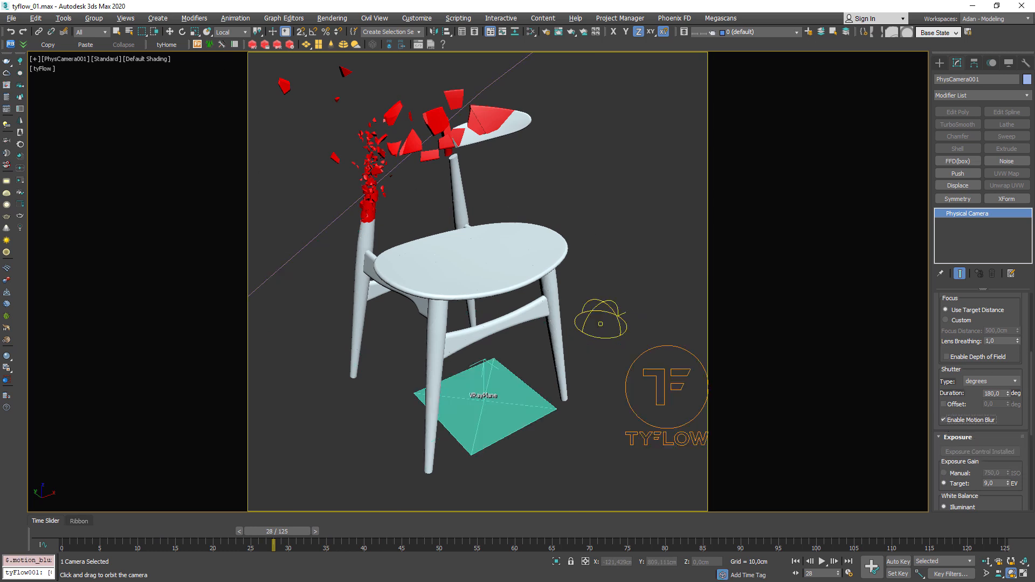
pyautogui.click(20, 85)
pyautogui.click(786, 36)
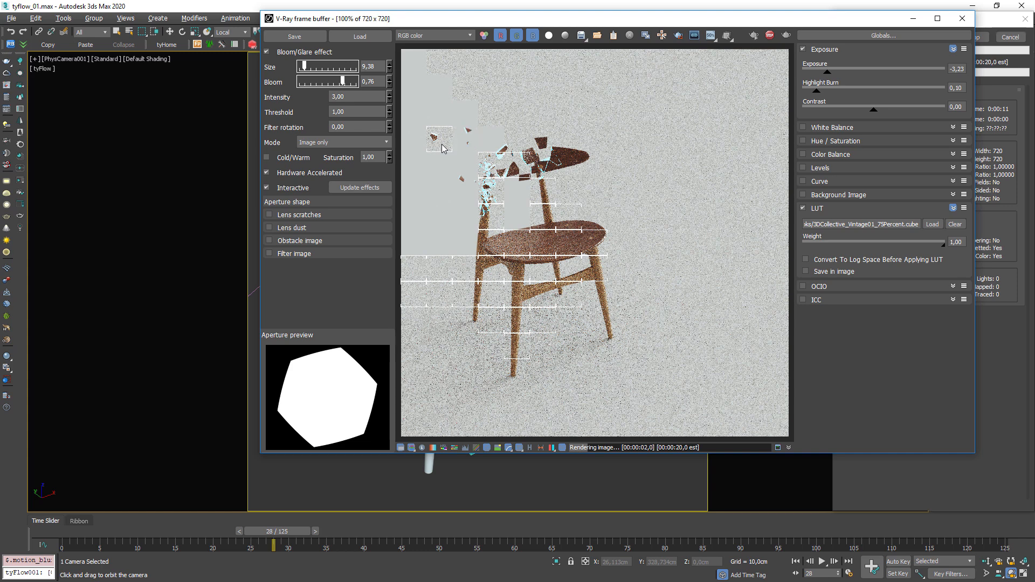
# Examine the flying fragments and glowing edges in the frame 28 render up close and at full view
pyautogui.scroll(2, 441, 146)
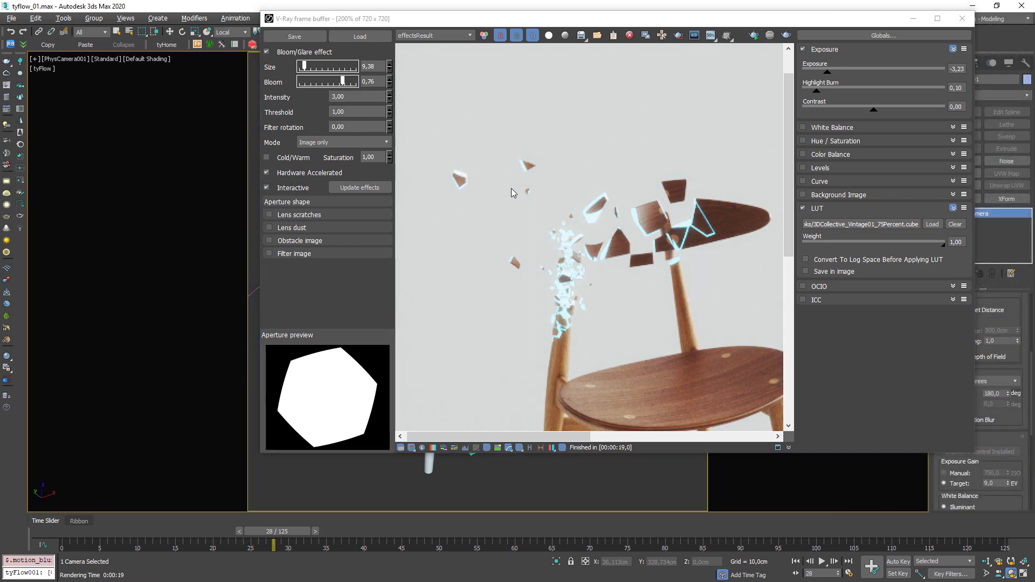
pyautogui.scroll(-2, 563, 204)
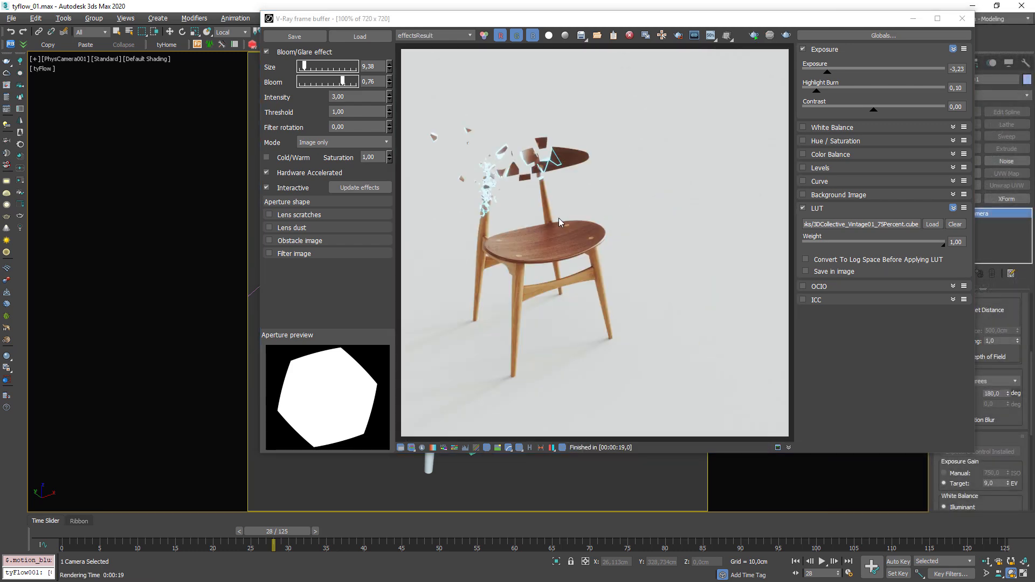
pyautogui.scroll(2, 558, 218)
pyautogui.moveTo(539, 204); pyautogui.dragTo(615, 245, button='middle')
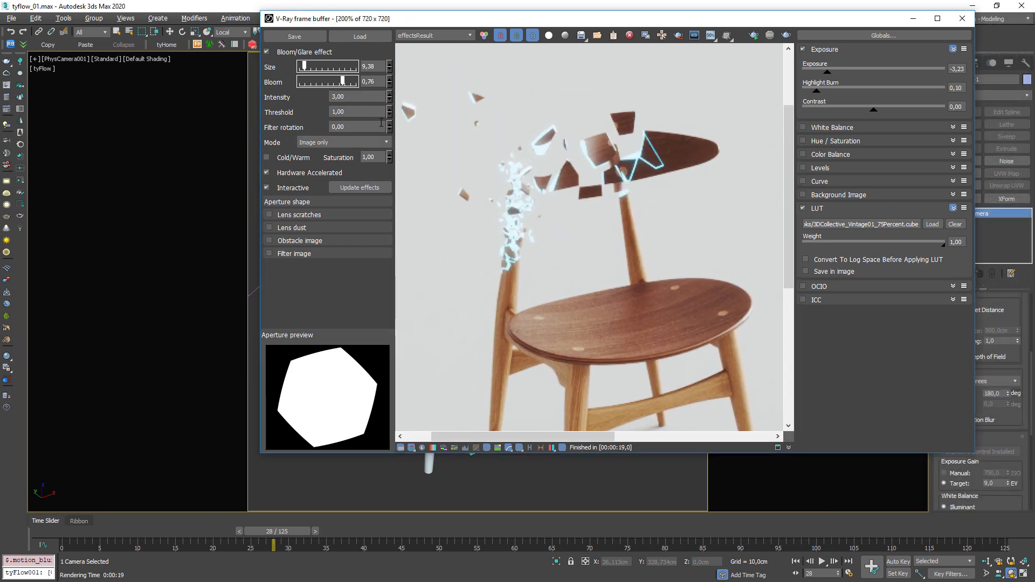
# Set the bloom/glare threshold to 1.50, check the full image, and close the frame buffer
pyautogui.click(358, 112)
pyautogui.press('Return')
pyautogui.scroll(-2, 609, 216)
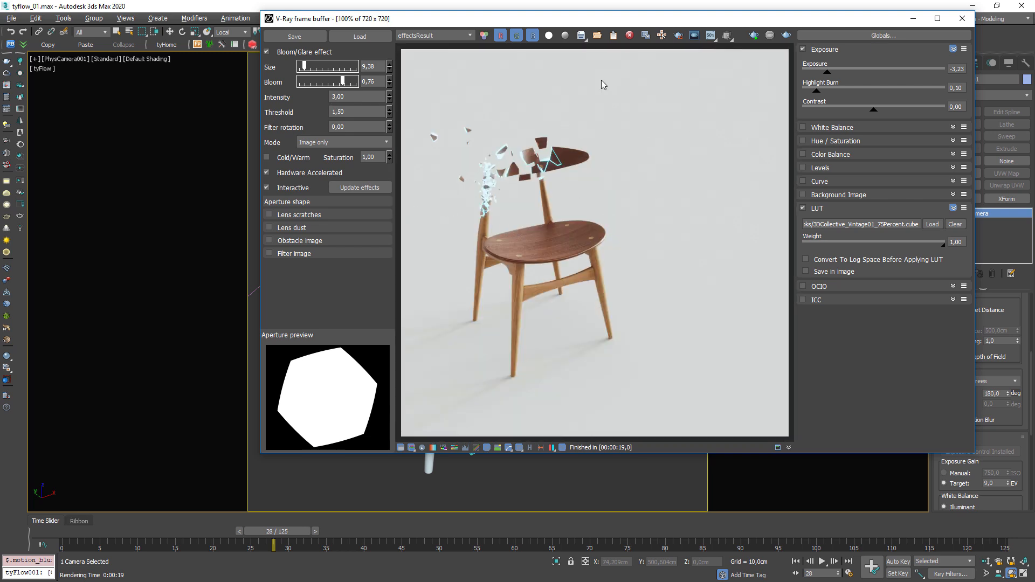
pyautogui.click(961, 22)
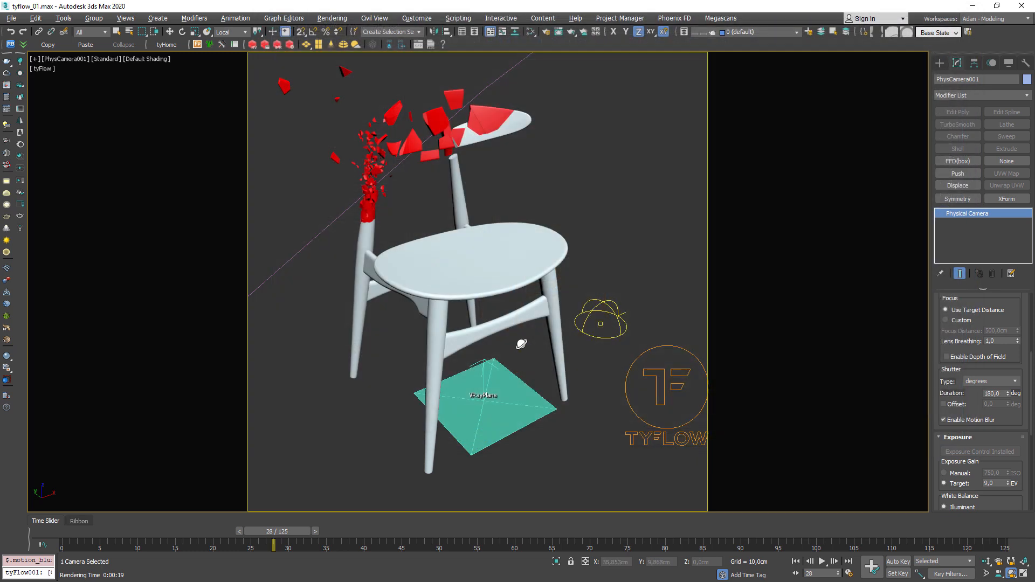
# Select the tyFlow object and open its editor
pyautogui.moveTo(518, 325); pyautogui.dragTo(492, 312, button='middle')
pyautogui.click(608, 223)
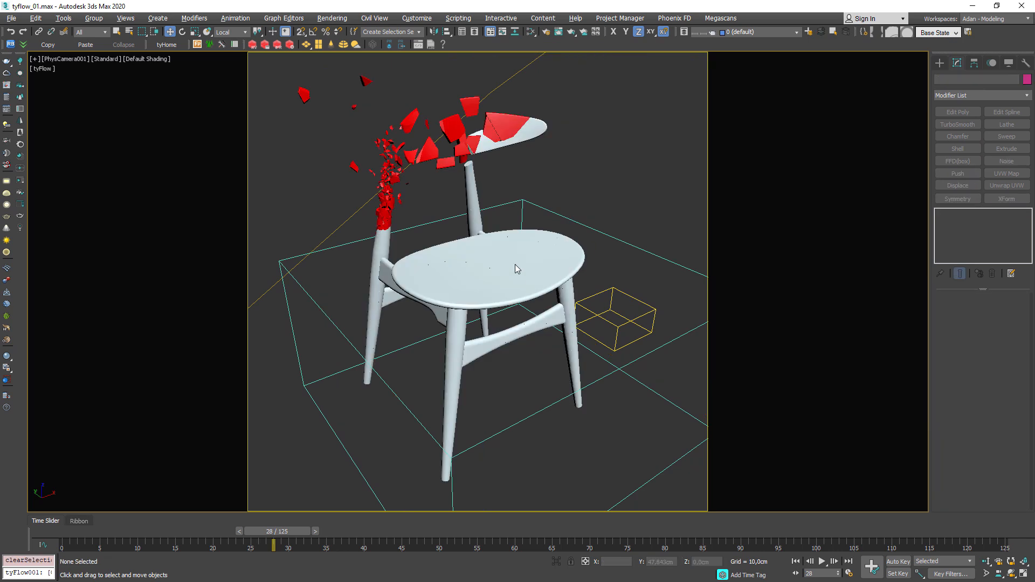
pyautogui.click(677, 398)
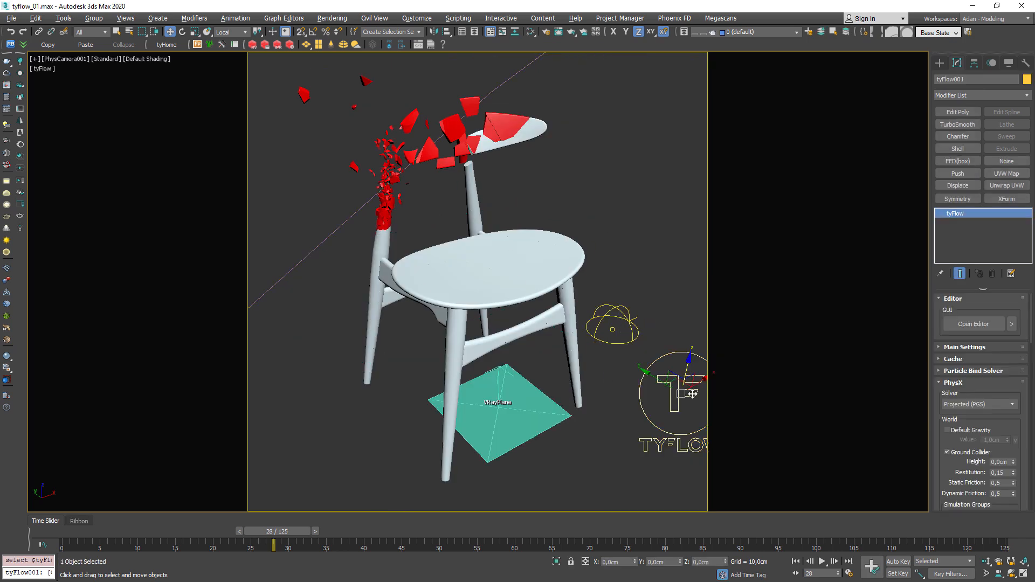
pyautogui.click(973, 324)
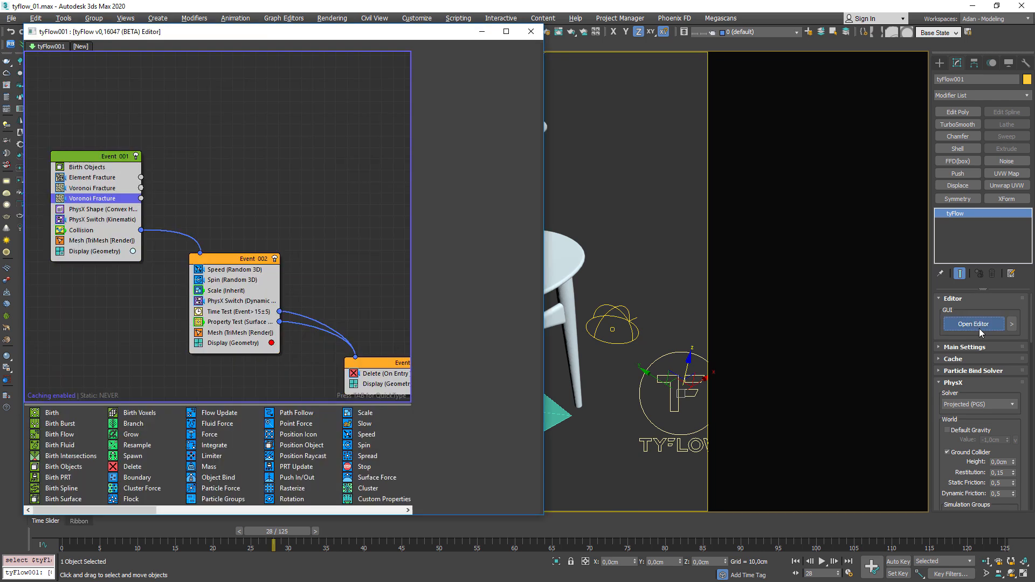
pyautogui.moveTo(340, 36); pyautogui.dragTo(352, 33)
# Find the Export Particles operator in the operator list and review the flow's three events
pyautogui.moveTo(260, 269); pyautogui.dragTo(74, 248, button='middle')
pyautogui.rightClick(267, 156)
pyautogui.click(239, 168)
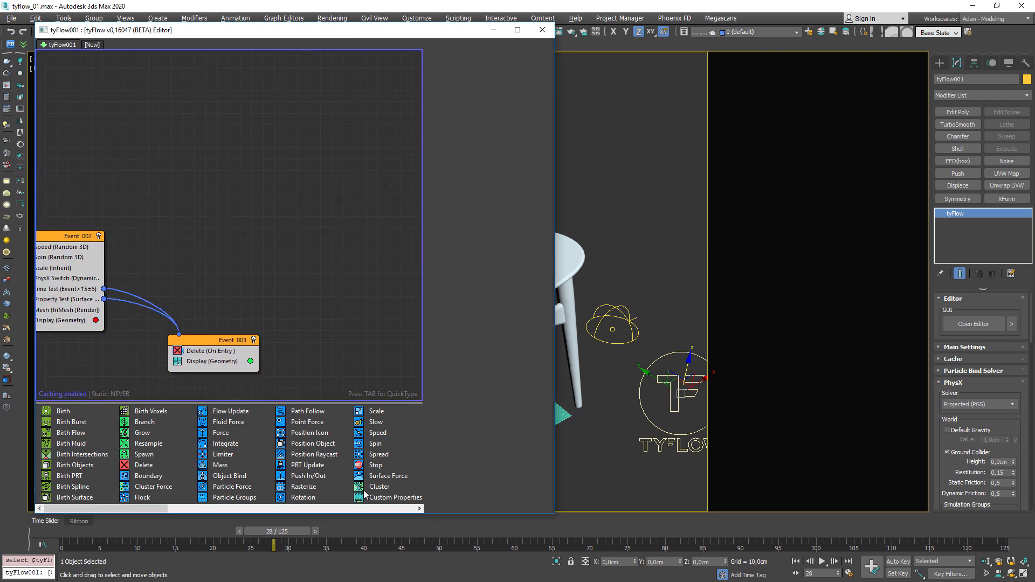
pyautogui.scroll(-5, 363, 491)
pyautogui.moveTo(304, 432); pyautogui.dragTo(304, 435)
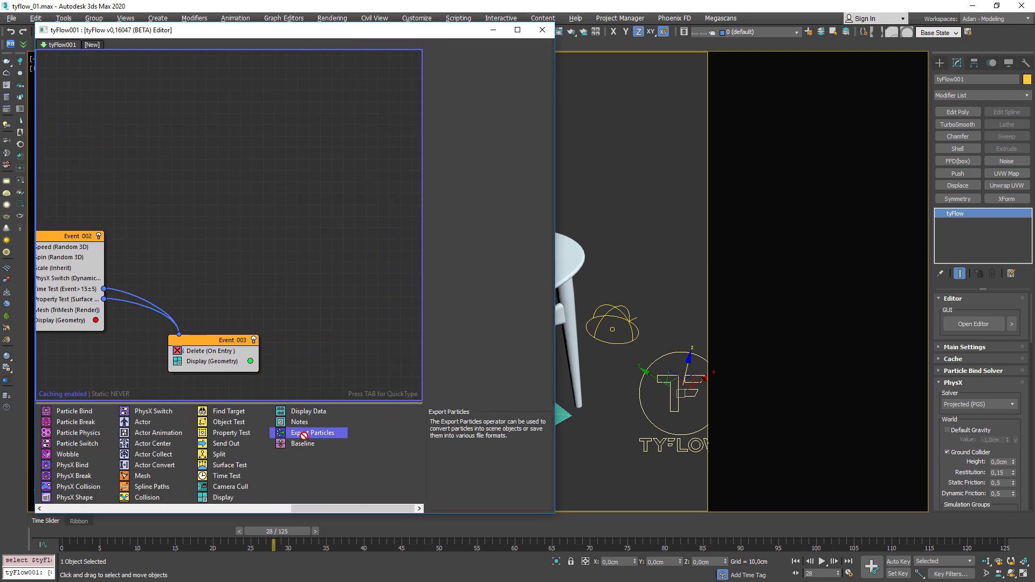
pyautogui.scroll(-1, 286, 380)
pyautogui.moveTo(167, 330); pyautogui.dragTo(318, 300, button='middle')
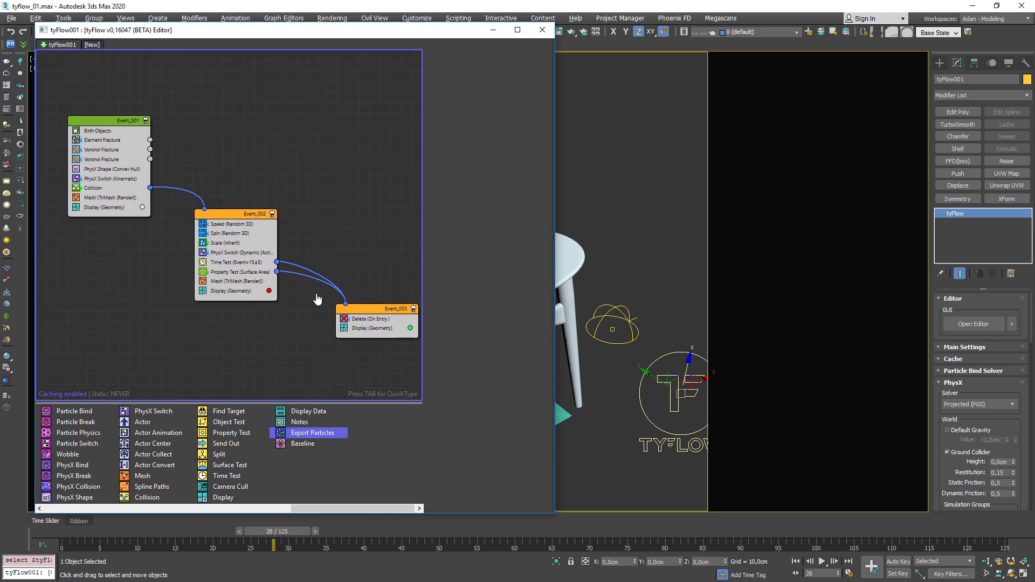
# Add an Export Particles operator to Event_002, exporting as Objects with a maximum of 10000 objects
pyautogui.moveTo(305, 436); pyautogui.dragTo(232, 290)
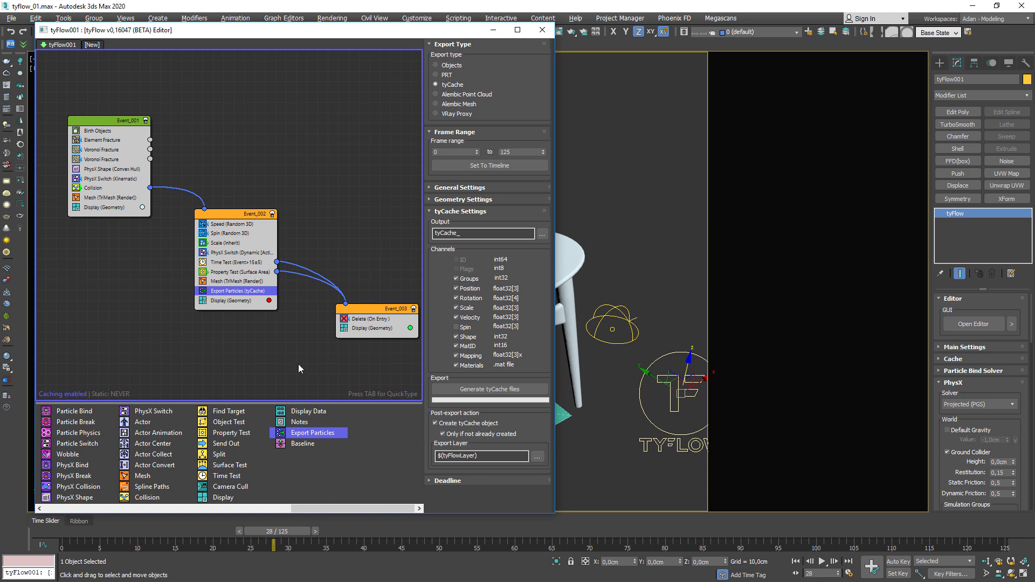
pyautogui.click(441, 65)
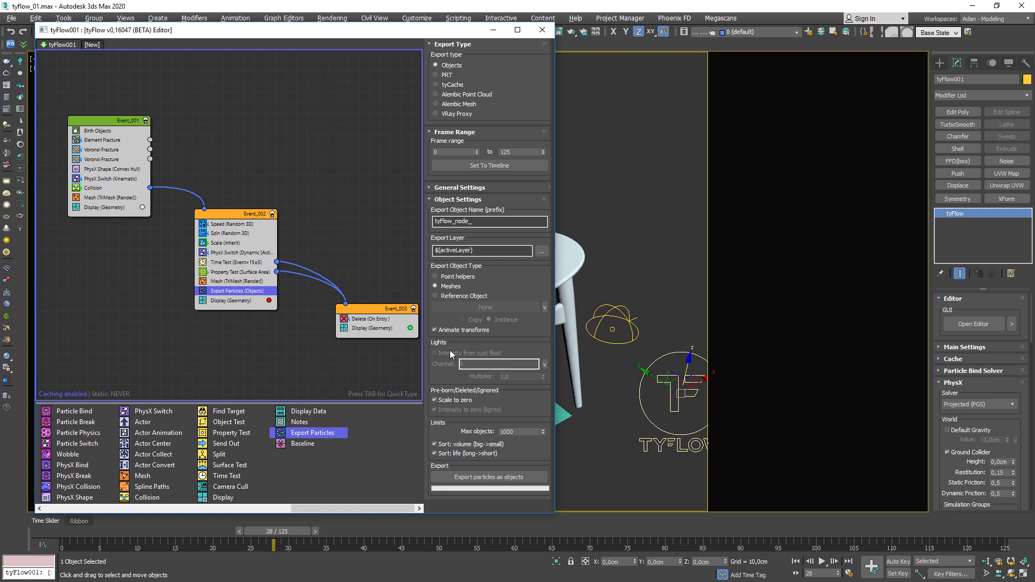
pyautogui.doubleClick(511, 431)
pyautogui.moveTo(445, 34); pyautogui.dragTo(505, 74)
# Export the Event_002 particles as mesh objects, accept the confirmation, and close the tyFlow editor
pyautogui.click(553, 519)
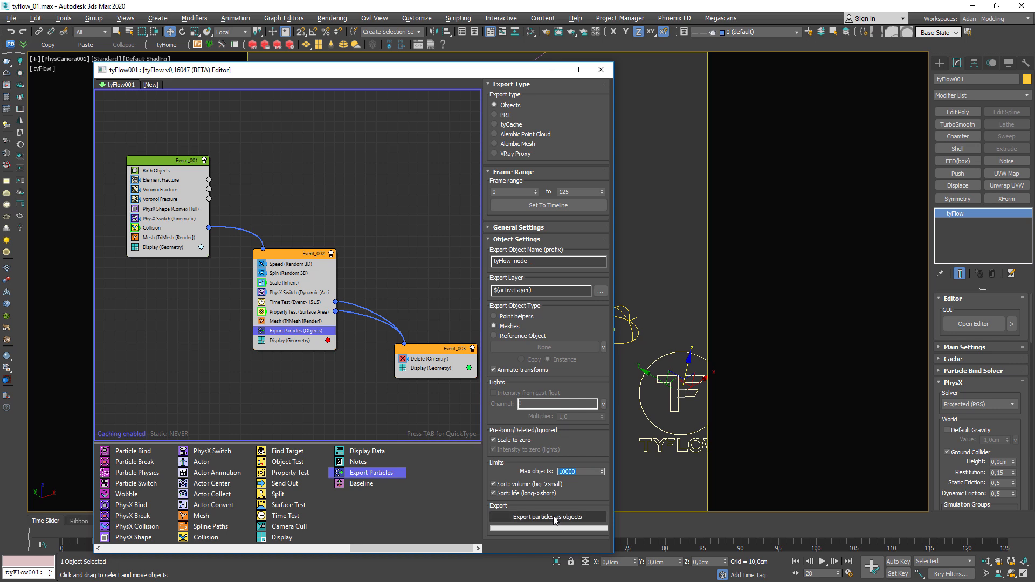
pyautogui.click(554, 518)
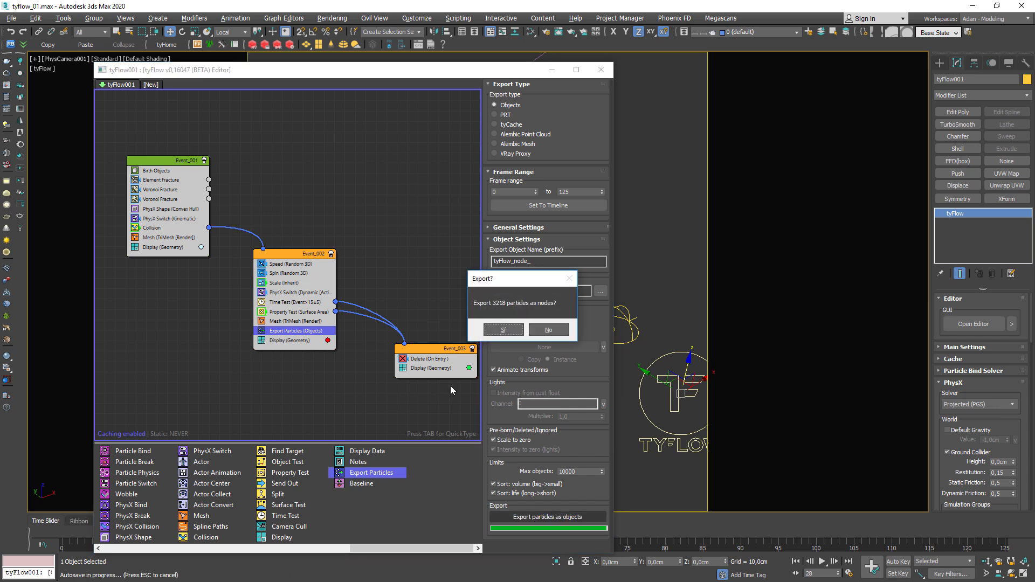
pyautogui.click(503, 330)
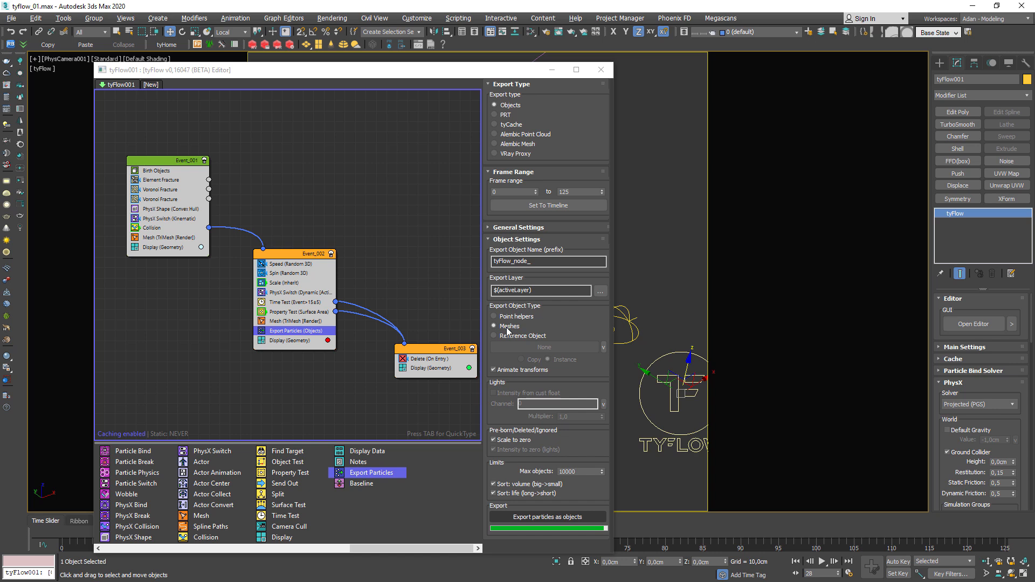
pyautogui.click(522, 335)
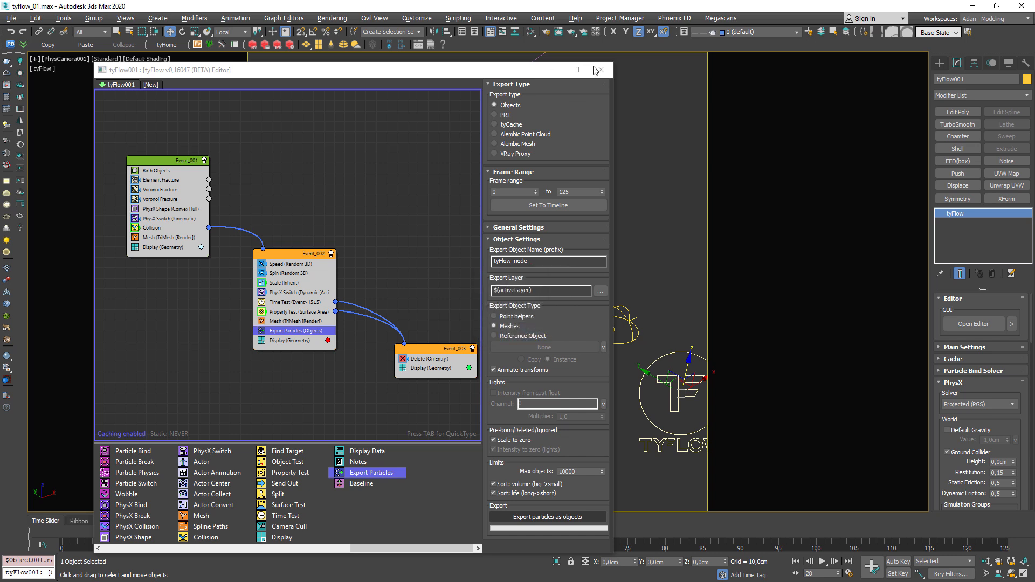
pyautogui.click(602, 70)
pyautogui.click(709, 142)
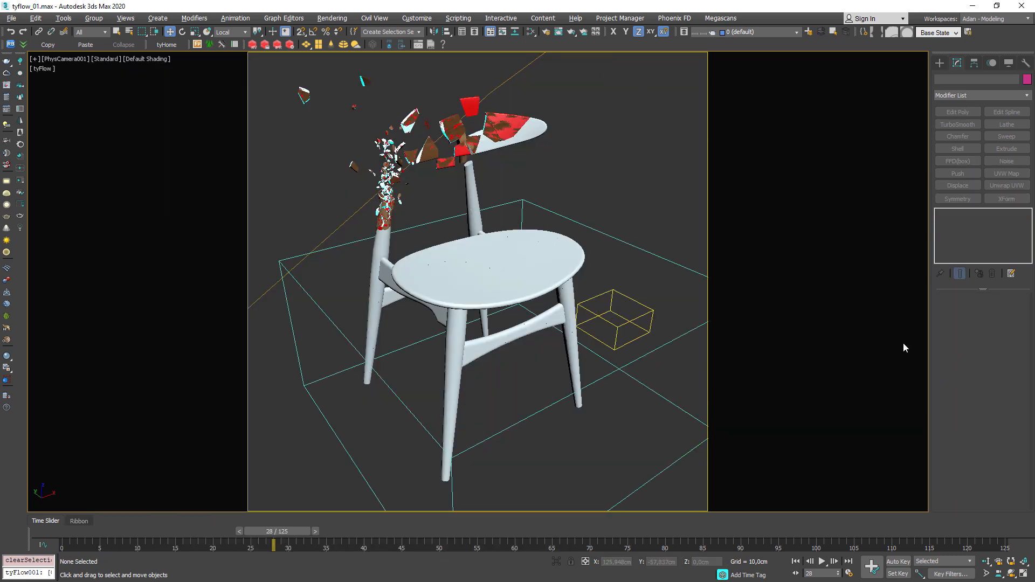
# Set the tyFlow object to Disabled in its main settings
pyautogui.click(670, 402)
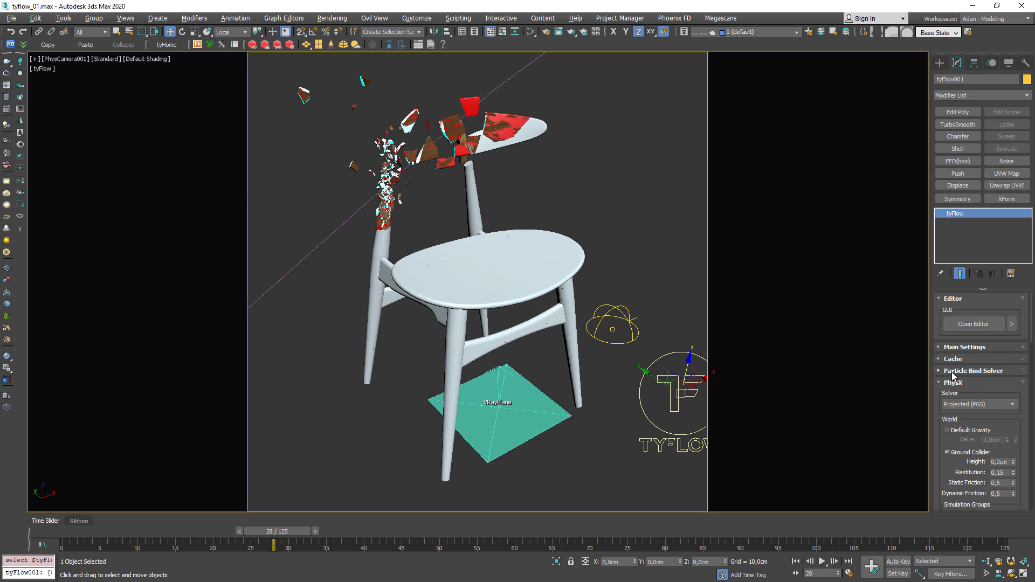
pyautogui.click(942, 348)
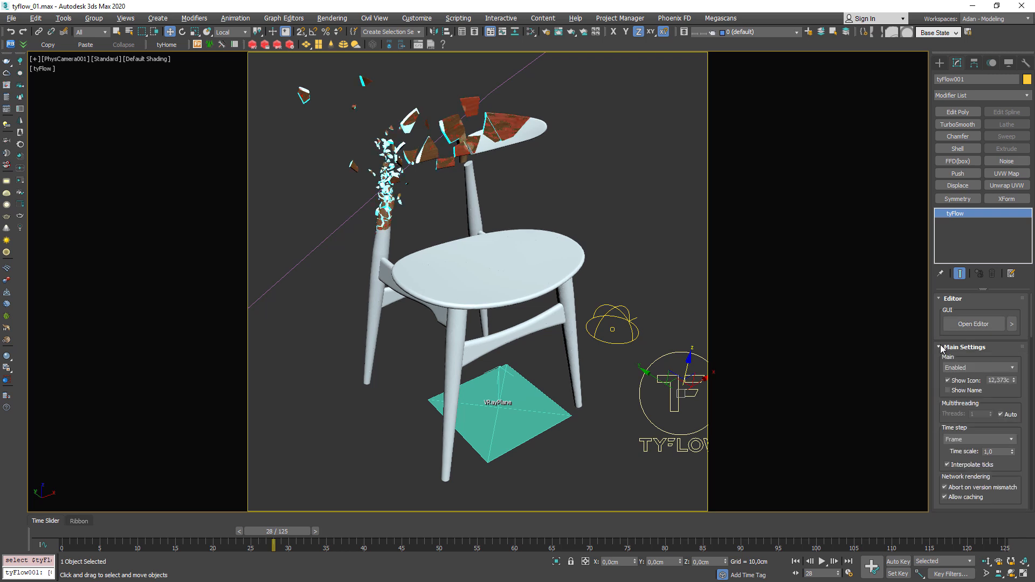
pyautogui.click(959, 368)
pyautogui.click(955, 381)
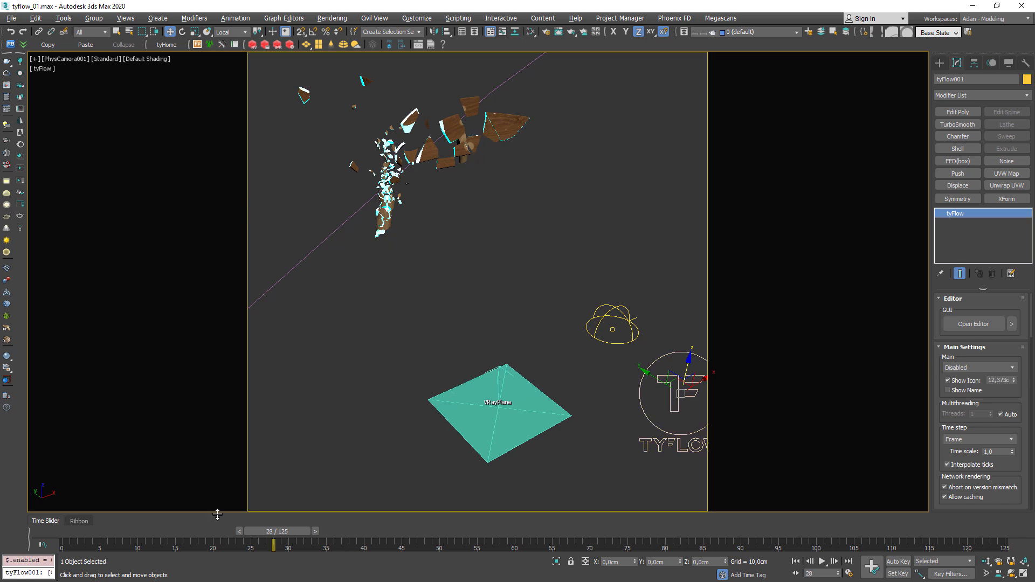
# Scrub the timeline to review the exported fragment meshes, selecting one leg fragment at frame 64 to check its keys
pyautogui.moveTo(285, 531); pyautogui.dragTo(558, 513)
pyautogui.press('w')
pyautogui.click(454, 409)
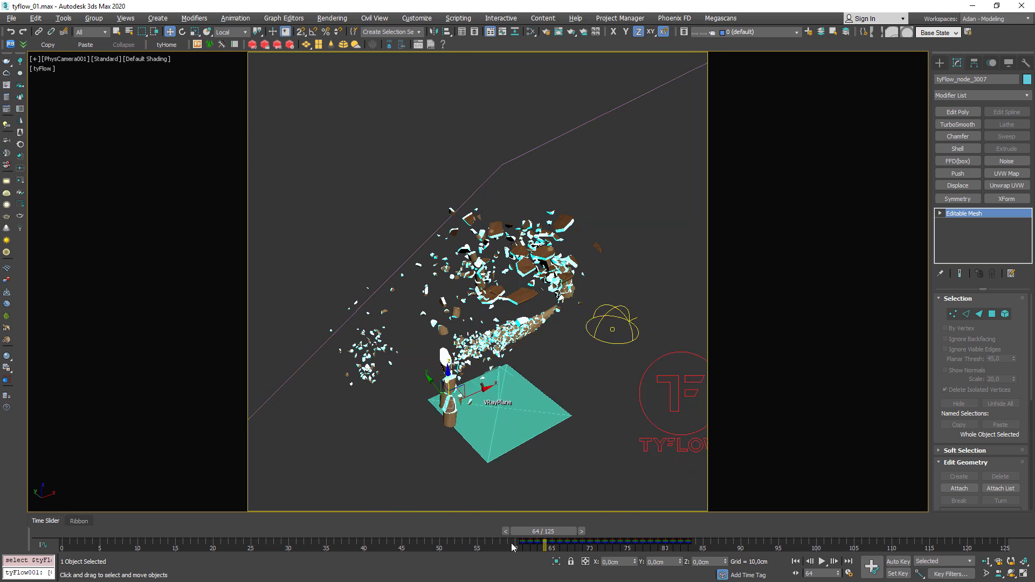
pyautogui.moveTo(543, 531); pyautogui.dragTo(373, 501)
pyautogui.press('w')
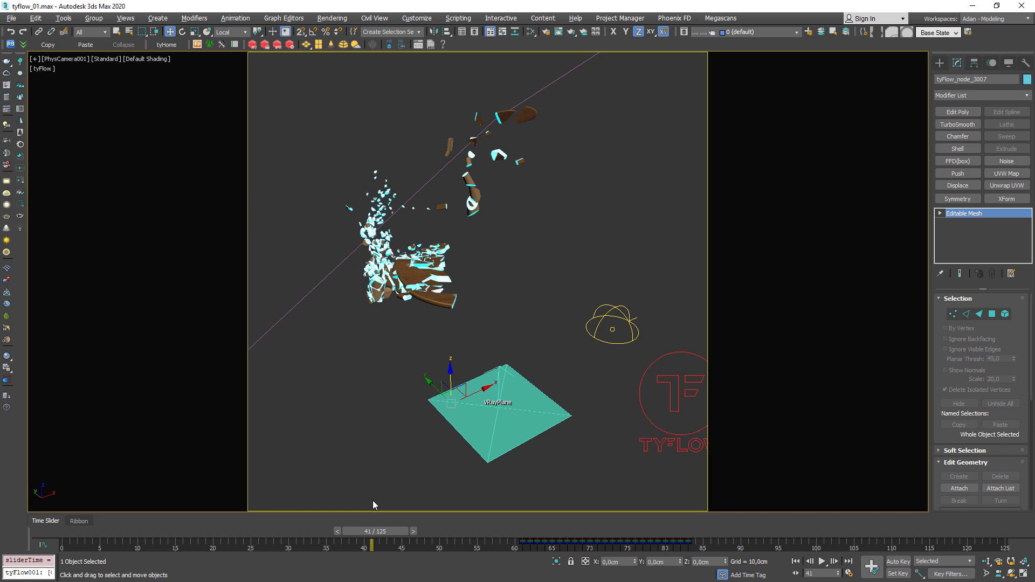
pyautogui.click(352, 381)
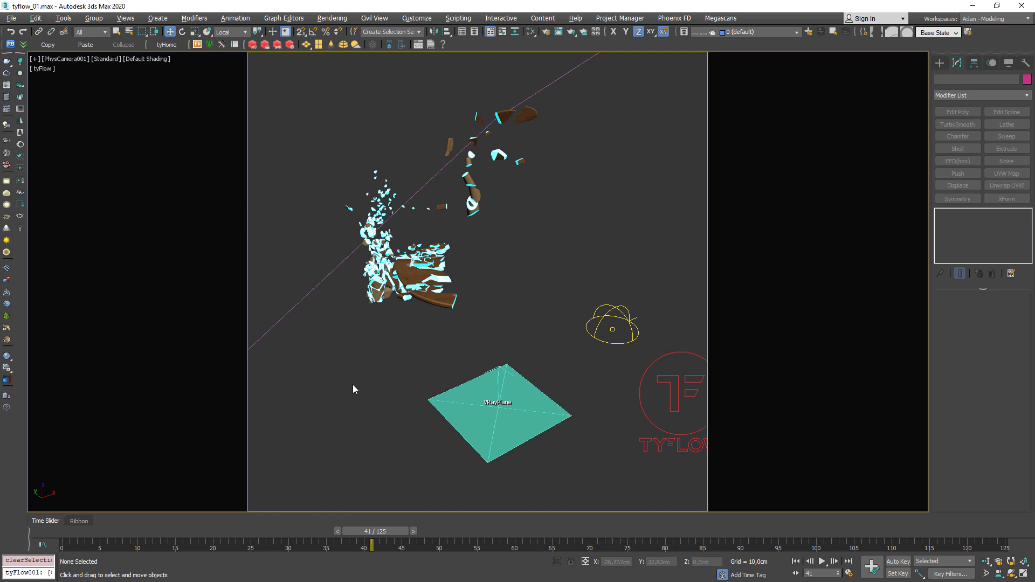
pyautogui.press('h')
pyautogui.click(77, 95)
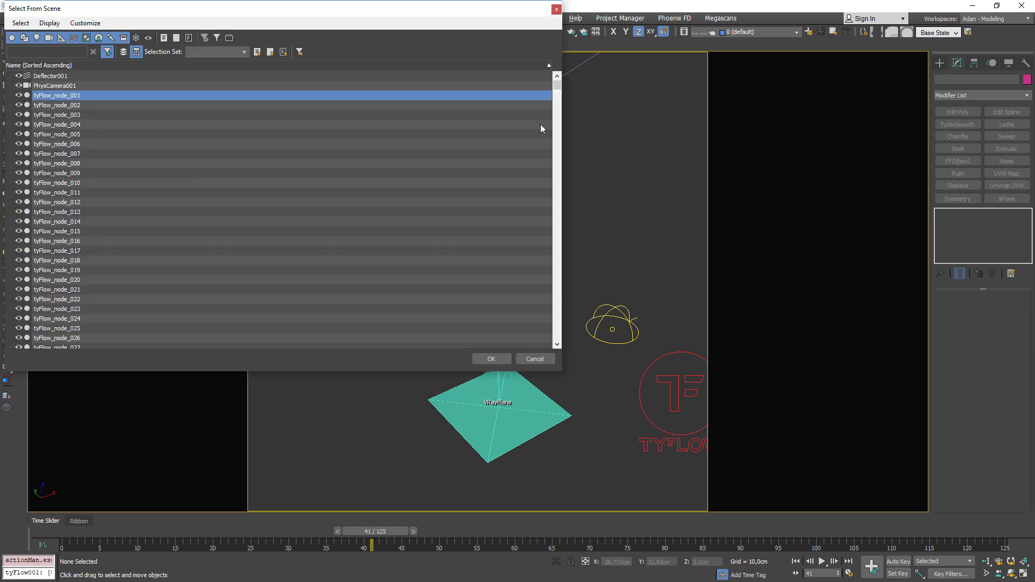
pyautogui.moveTo(557, 85); pyautogui.dragTo(557, 341)
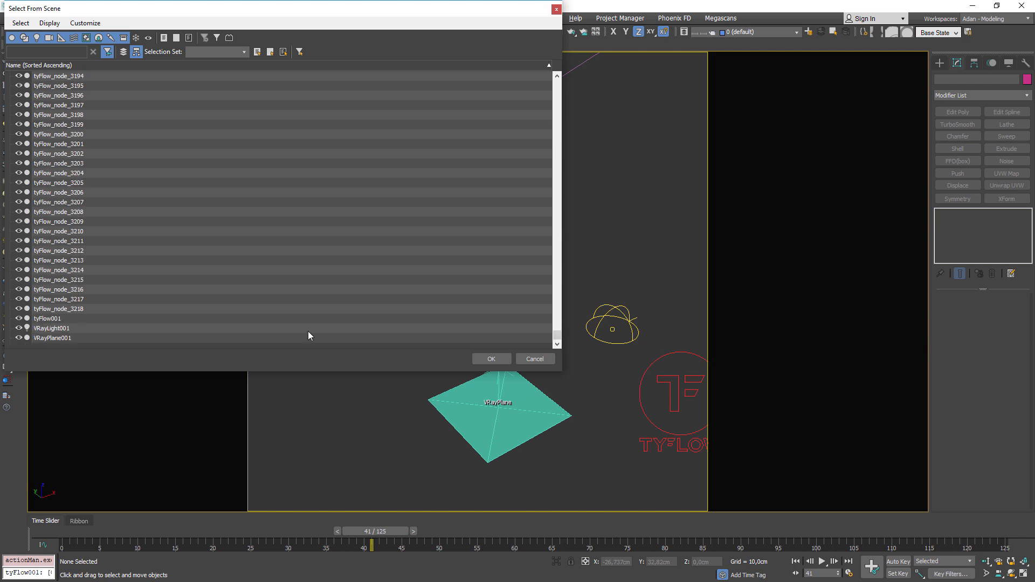
pyautogui.keyDown('shift'); pyautogui.click(66, 311); pyautogui.keyUp('shift')
pyautogui.click(491, 359)
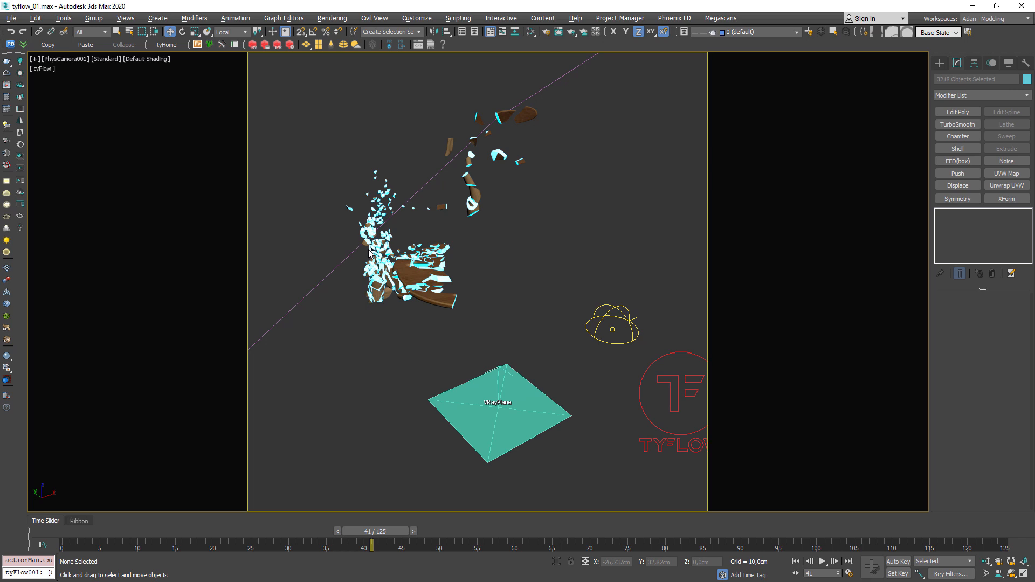
pyautogui.click(409, 277)
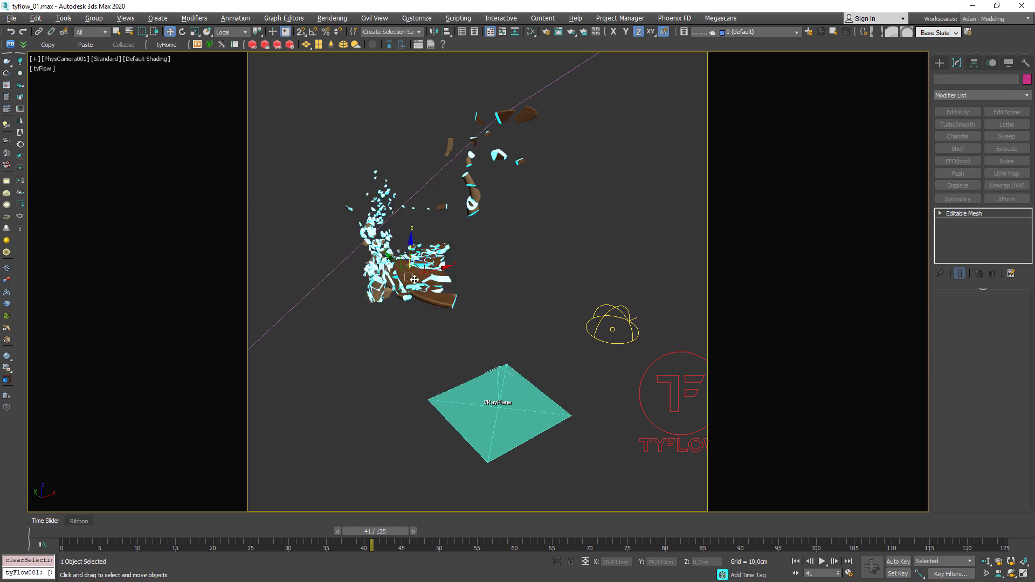
pyautogui.click(409, 403)
# Select every exported mesh from tyFlow_node_001 to tyFlow_node_3218 by name and delete them
pyautogui.press('h')
pyautogui.click(80, 93)
pyautogui.moveTo(557, 86); pyautogui.dragTo(574, 364)
pyautogui.keyDown('shift'); pyautogui.click(87, 311); pyautogui.keyUp('shift')
pyautogui.click(490, 358)
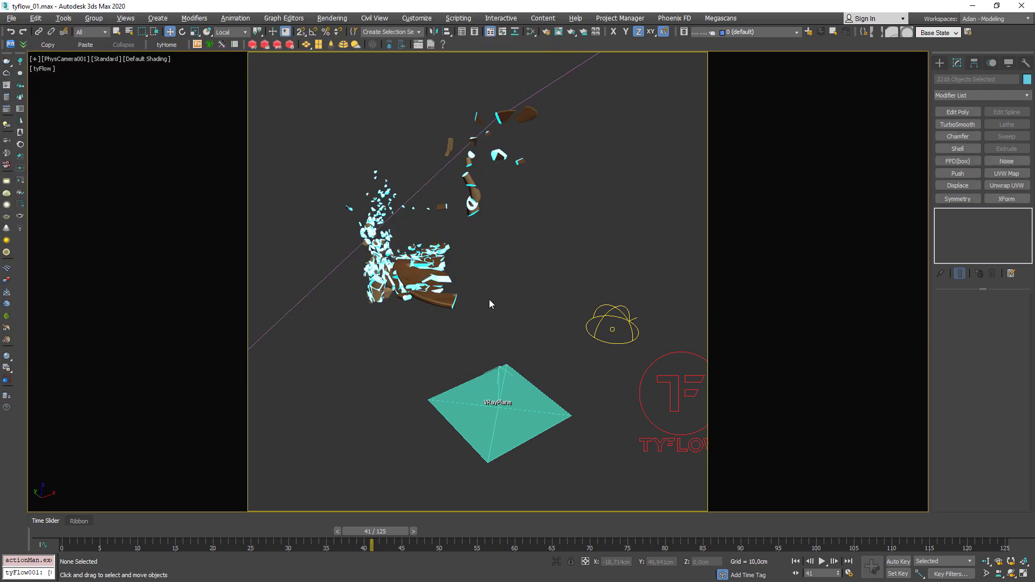
pyautogui.press('Delete')
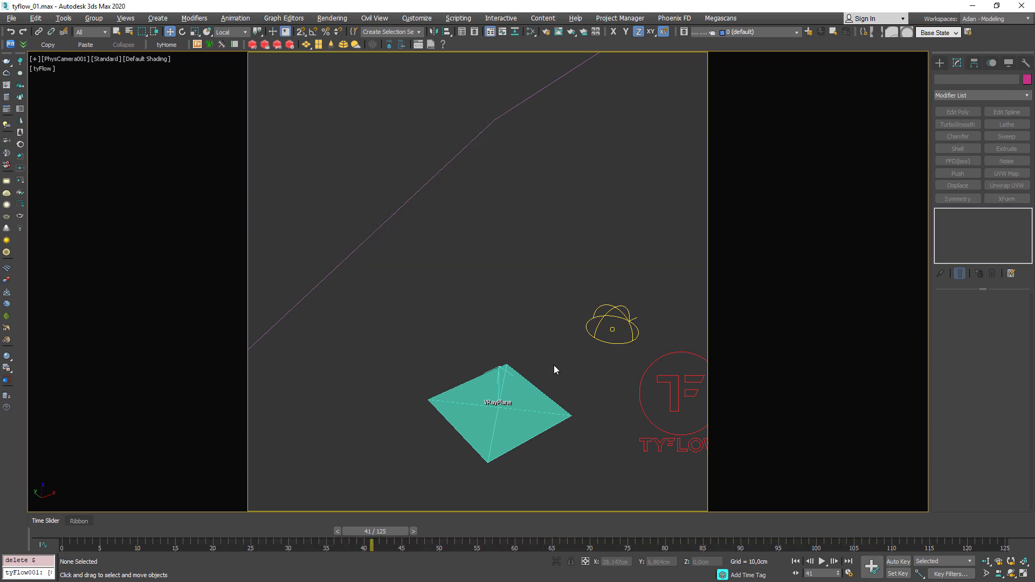
# Go to frame 67 and set the tyFlow object back to Enabled
pyautogui.moveTo(364, 532); pyautogui.dragTo(553, 533)
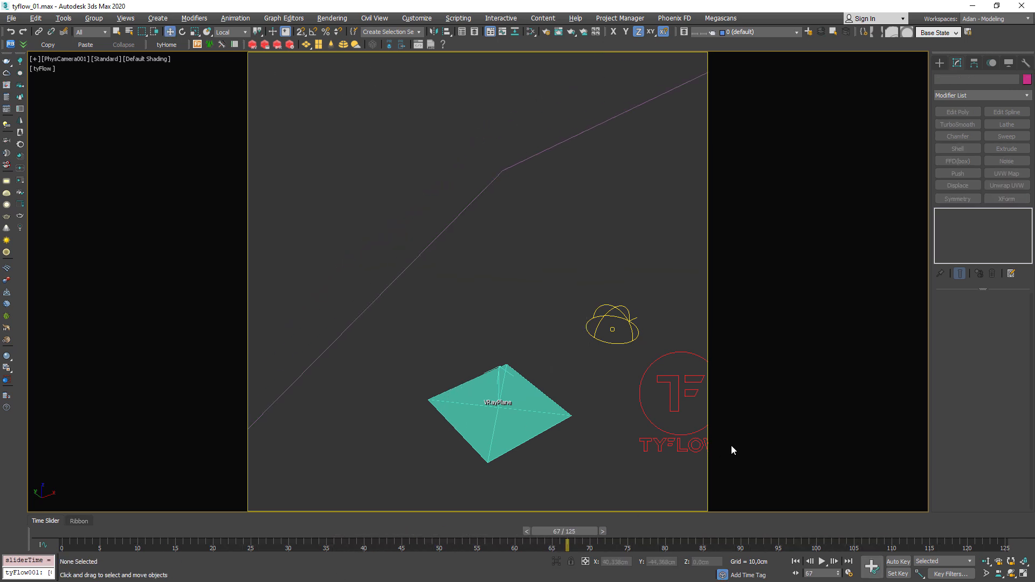
pyautogui.click(688, 445)
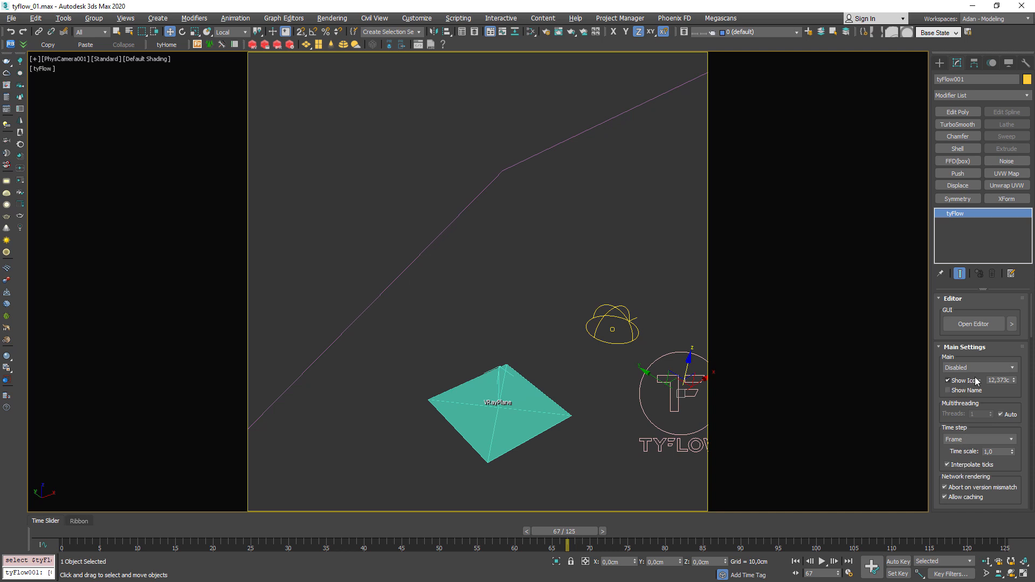
pyautogui.click(963, 372)
pyautogui.click(955, 386)
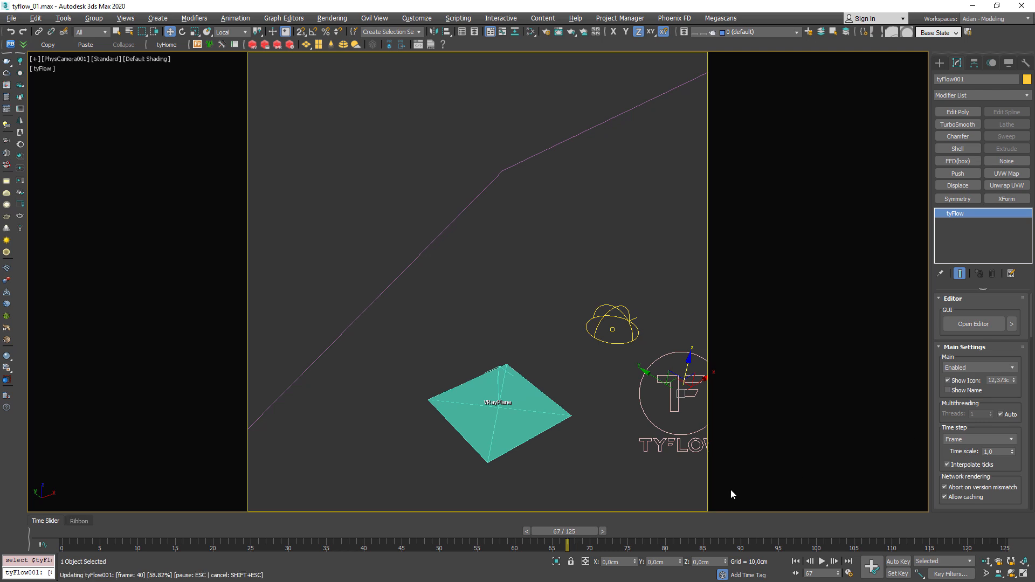
# Reopen the tyFlow editor and move the Export Particles operator out of Event_002 into its own unconnected global export event
pyautogui.click(976, 324)
pyautogui.moveTo(302, 344); pyautogui.dragTo(258, 310, button='middle')
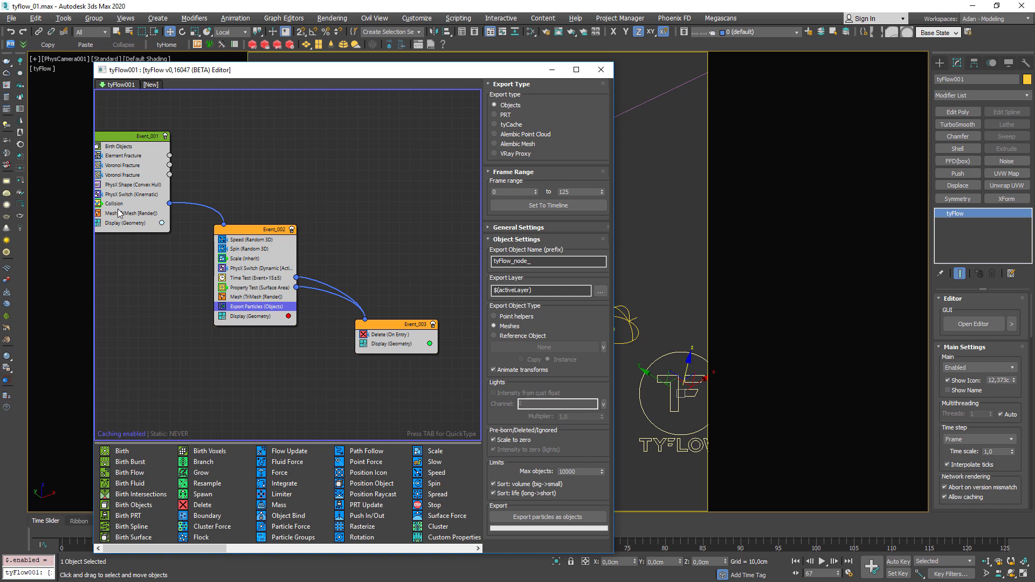
pyautogui.moveTo(239, 308); pyautogui.dragTo(367, 174)
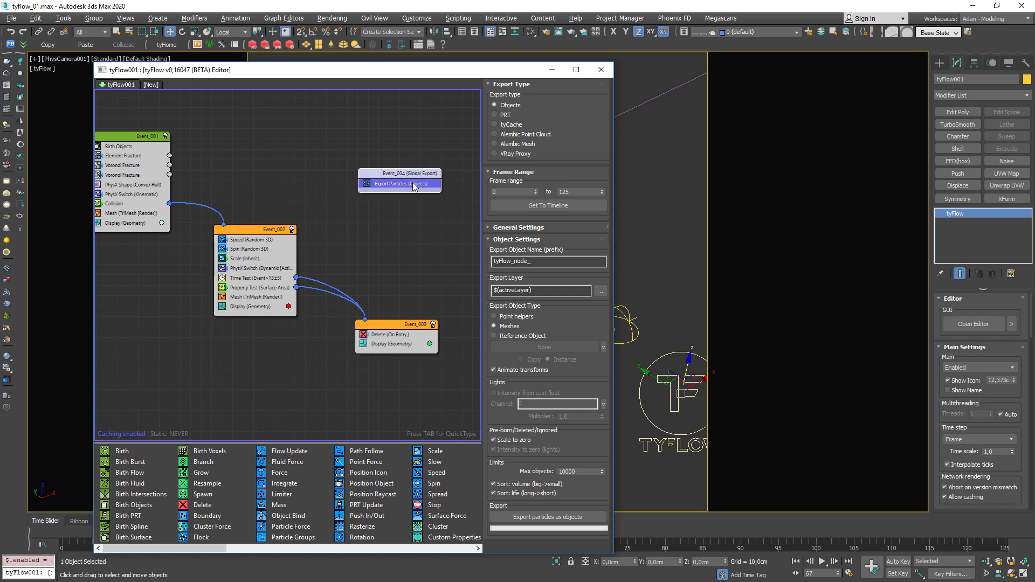
pyautogui.moveTo(411, 178)
pyautogui.mouseDown()
pyautogui.moveTo(399, 190)
pyautogui.moveTo(398, 169)
pyautogui.mouseUp()
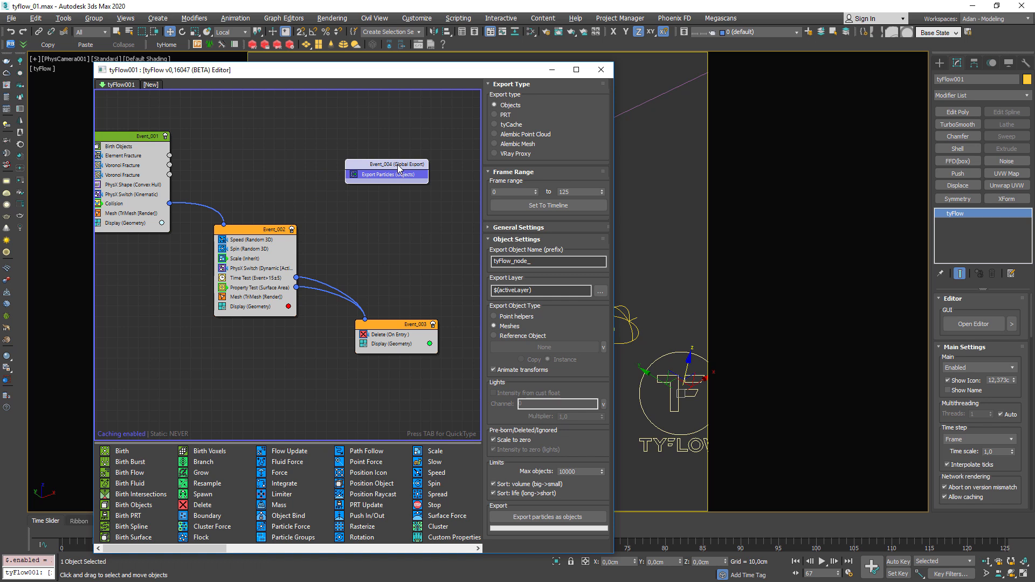
pyautogui.click(391, 241)
pyautogui.click(397, 177)
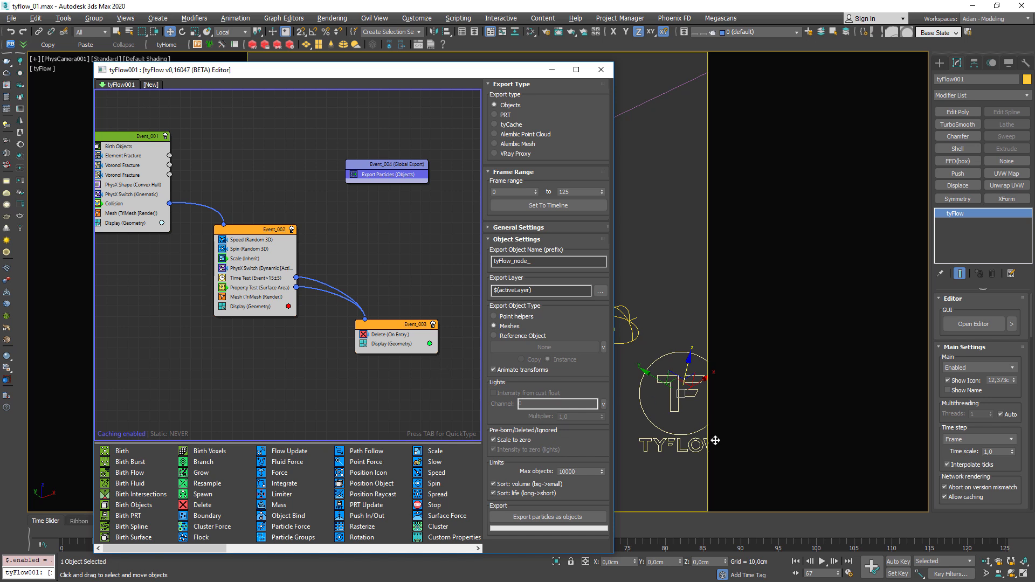
pyautogui.moveTo(385, 165)
pyautogui.mouseDown()
pyautogui.moveTo(402, 157)
pyautogui.moveTo(391, 179)
pyautogui.mouseUp()
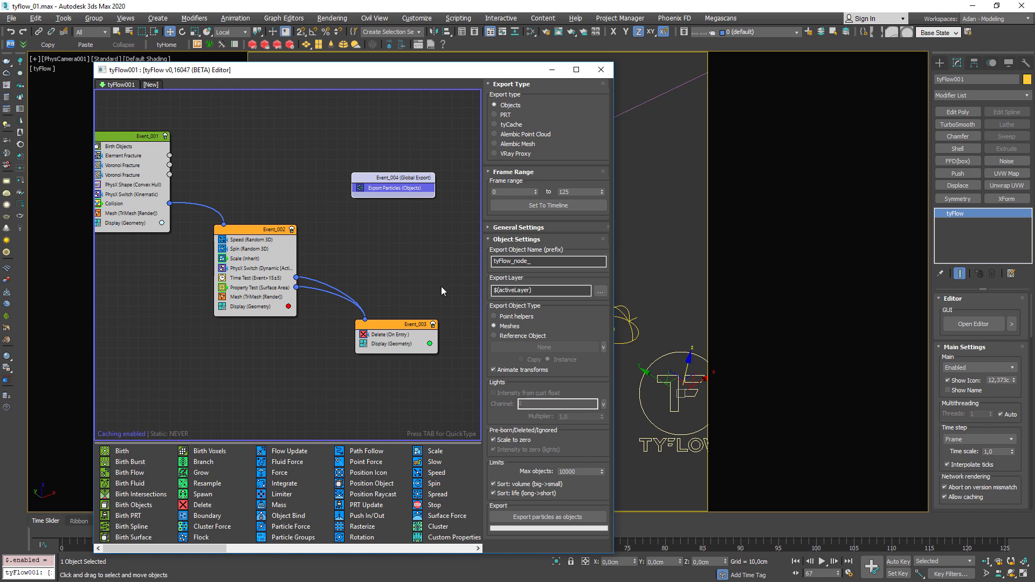
# Export the whole flow's particles as objects, accept both dialogs, and close the tyFlow editor
pyautogui.click(583, 471)
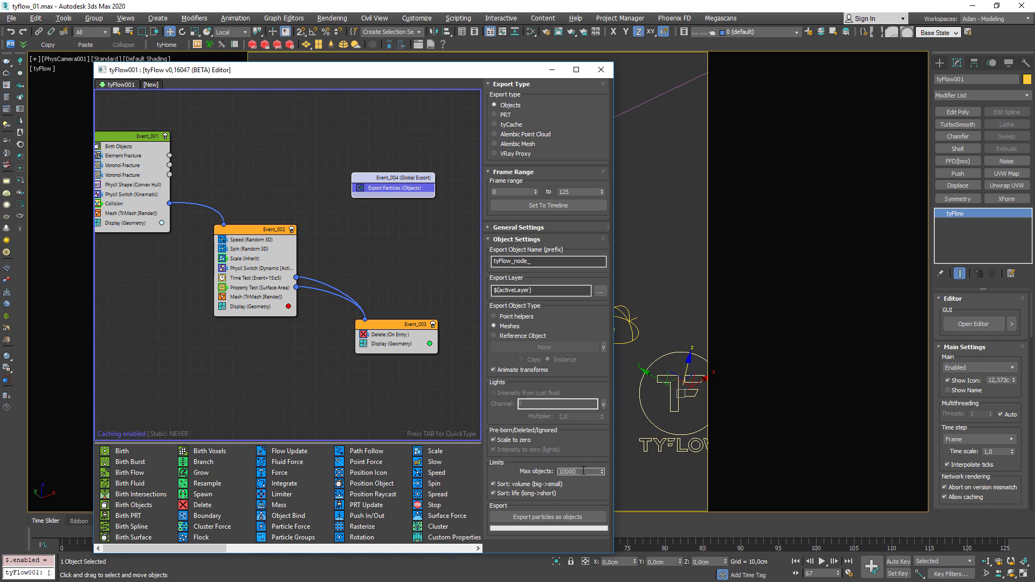
pyautogui.click(538, 519)
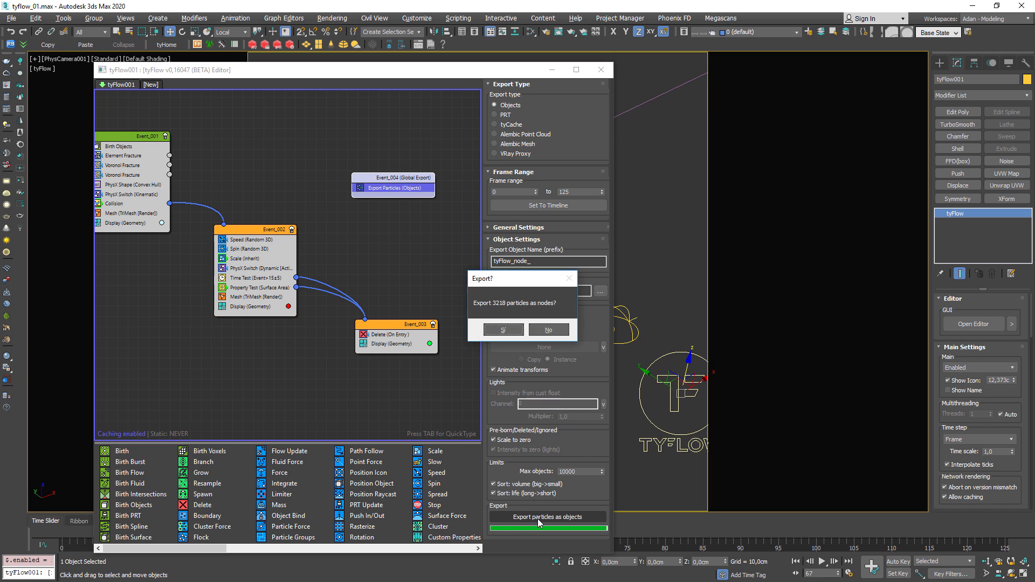
pyautogui.click(503, 329)
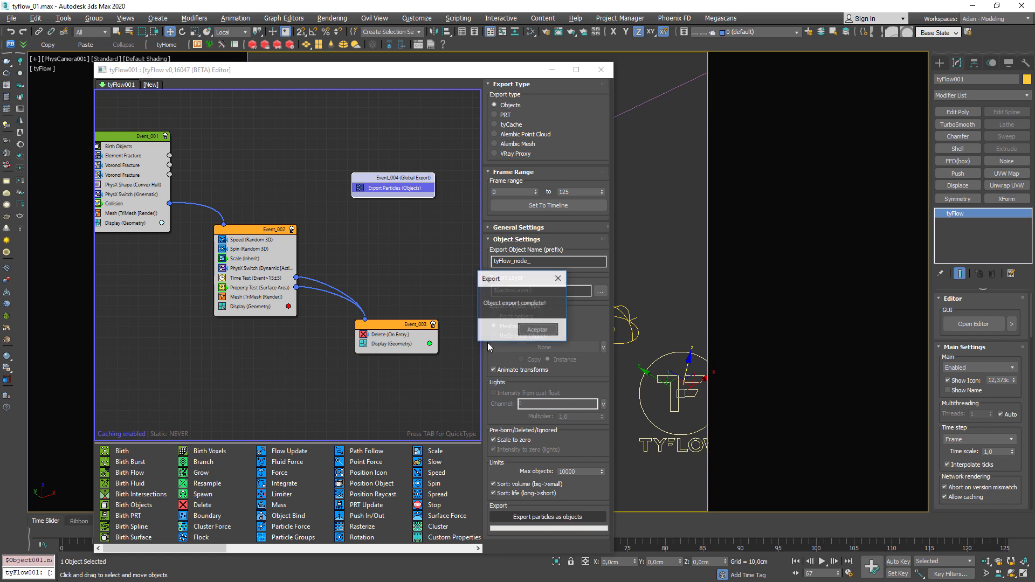
pyautogui.click(536, 330)
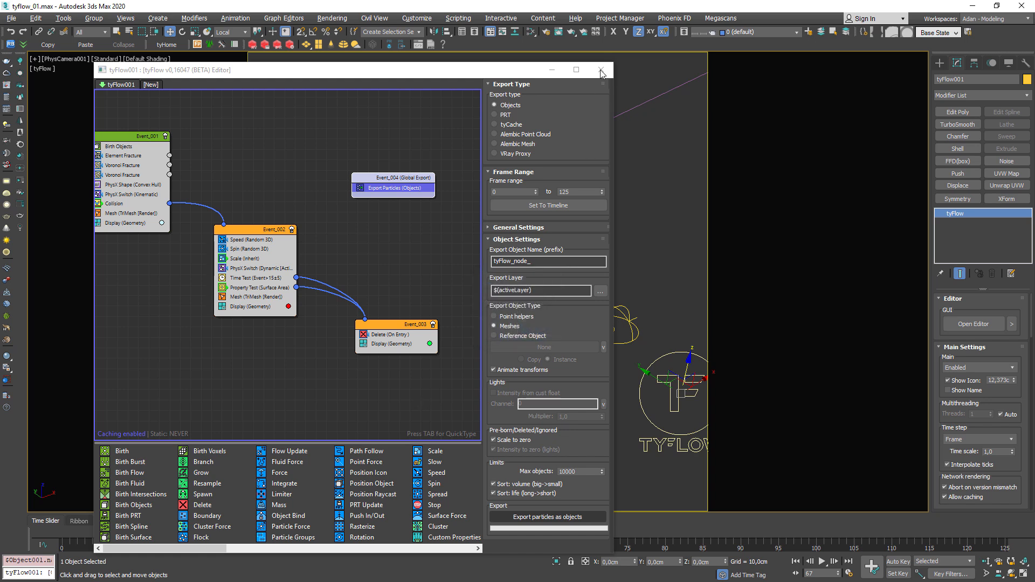
pyautogui.click(601, 70)
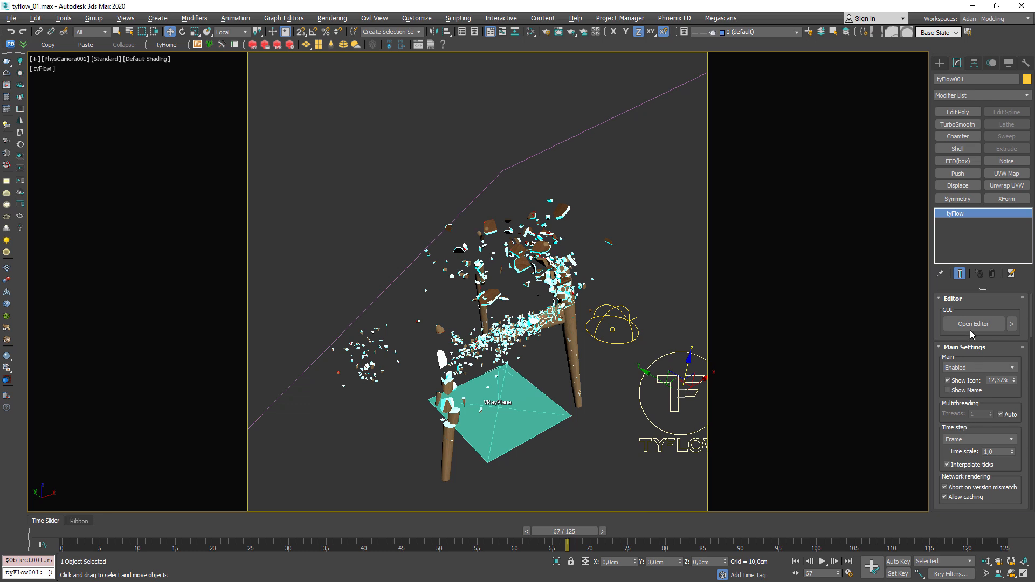
# Set the tyFlow object to Disabled so only the exported meshes remain, and deselect it
pyautogui.click(978, 367)
pyautogui.click(954, 378)
pyautogui.click(659, 293)
# Go to frame 29 and render the exported chair meshes in the V-Ray frame buffer
pyautogui.moveTo(568, 535); pyautogui.dragTo(286, 493)
pyautogui.press('w')
pyautogui.click(12, 86)
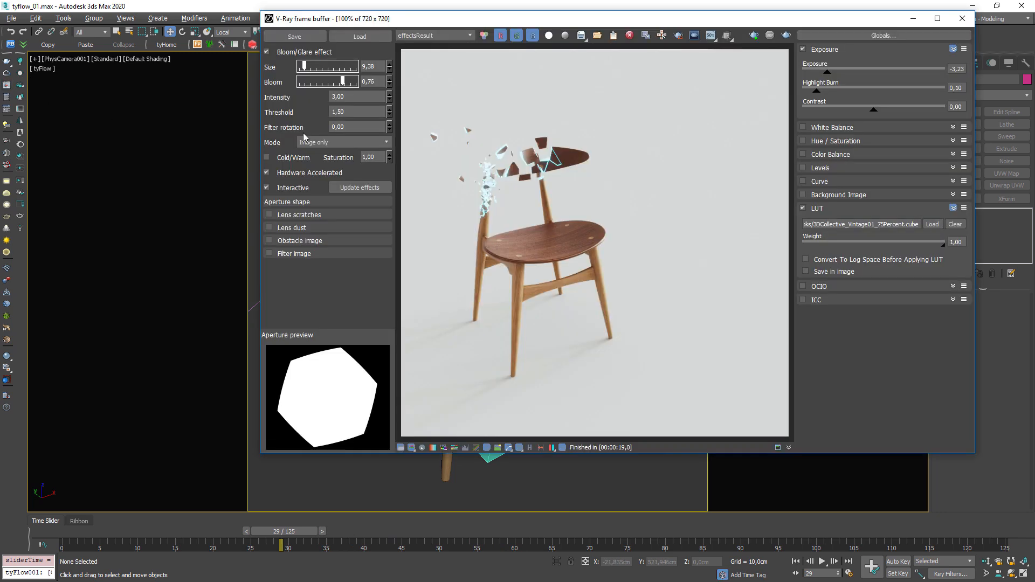
pyautogui.click(786, 35)
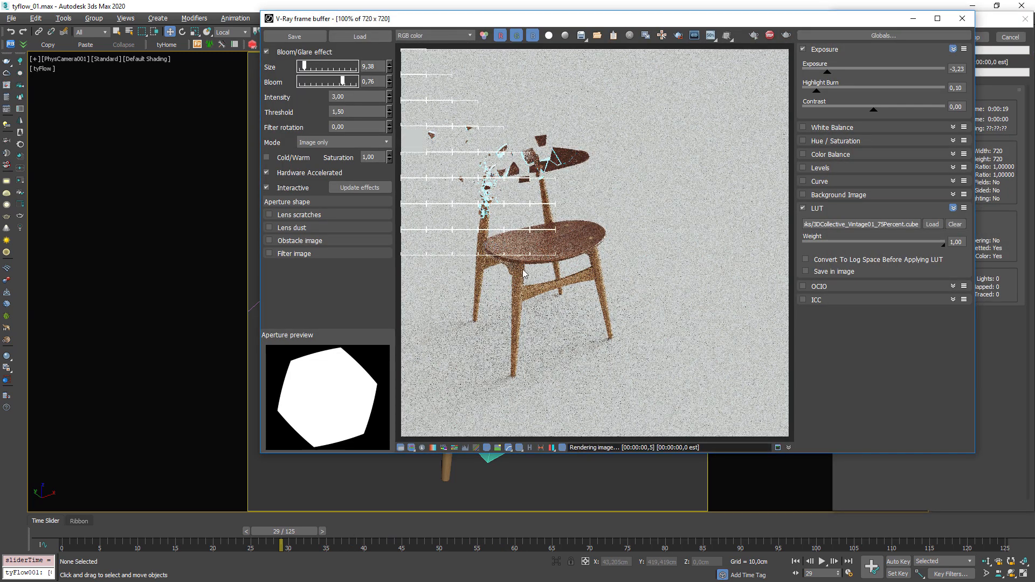
pyautogui.scroll(1, 439, 144)
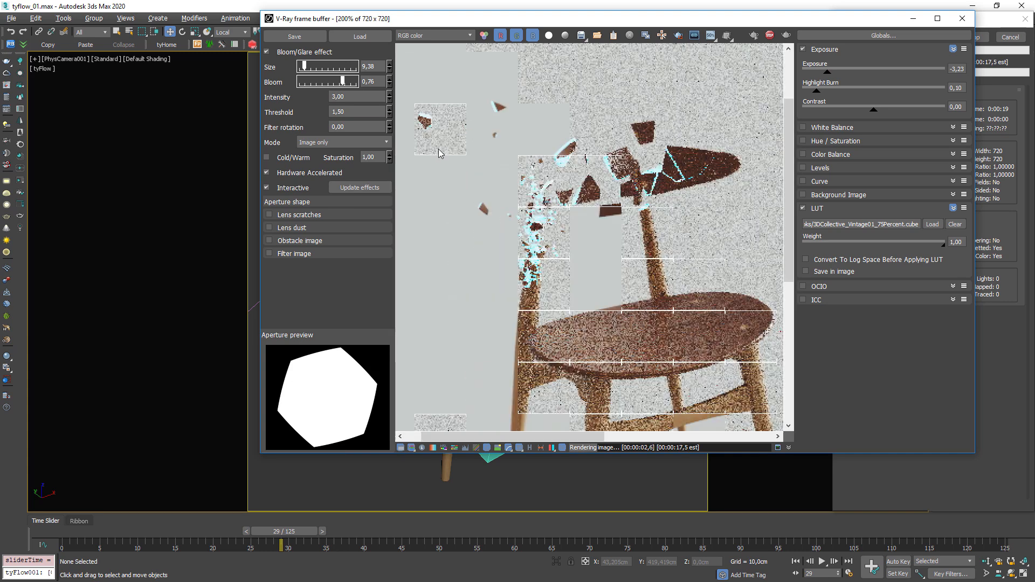
# Stop the current render, select the camera of the viewport, and start an interactive render from PhysCamera001
pyautogui.click(770, 35)
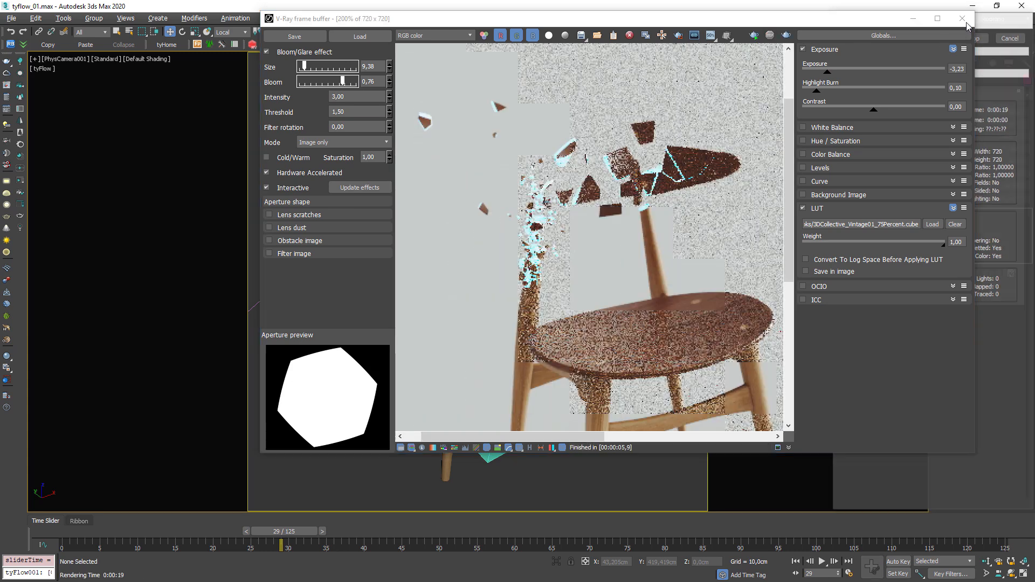
pyautogui.click(963, 19)
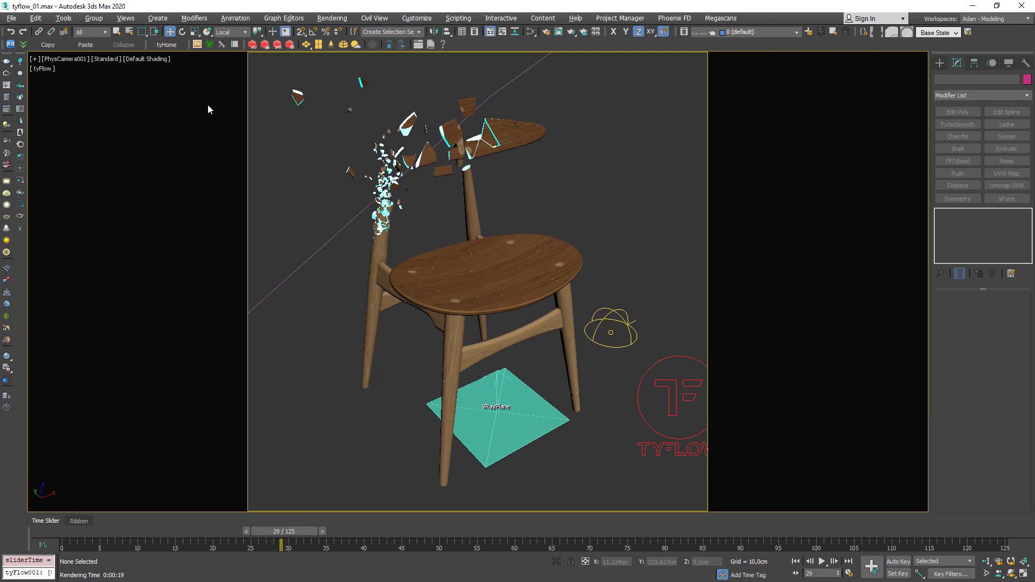
pyautogui.click(74, 58)
pyautogui.click(103, 262)
pyautogui.hotkey('alt', 'w')
pyautogui.hotkey('alt', 'w')
pyautogui.click(4, 85)
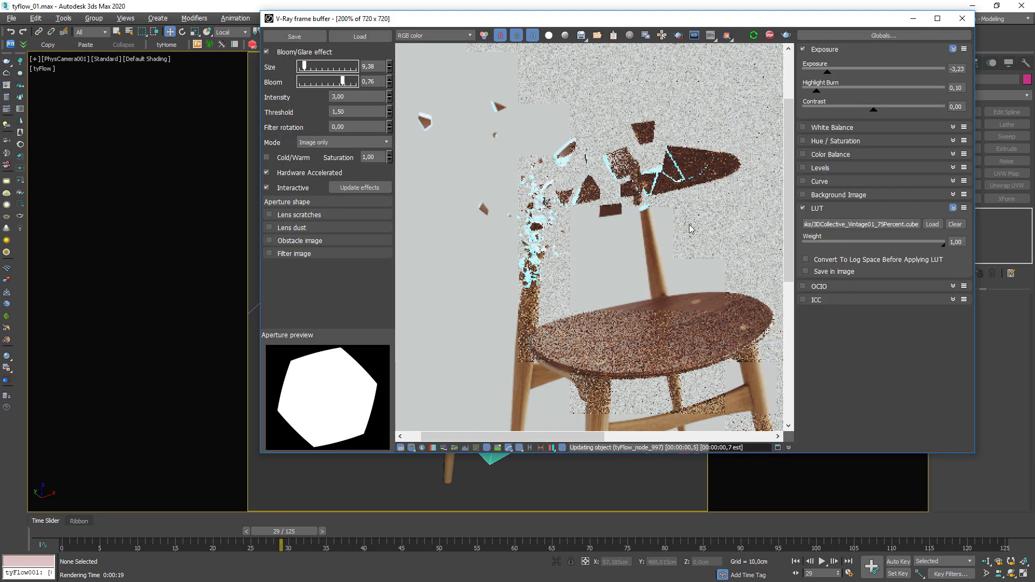
pyautogui.scroll(-1, 667, 228)
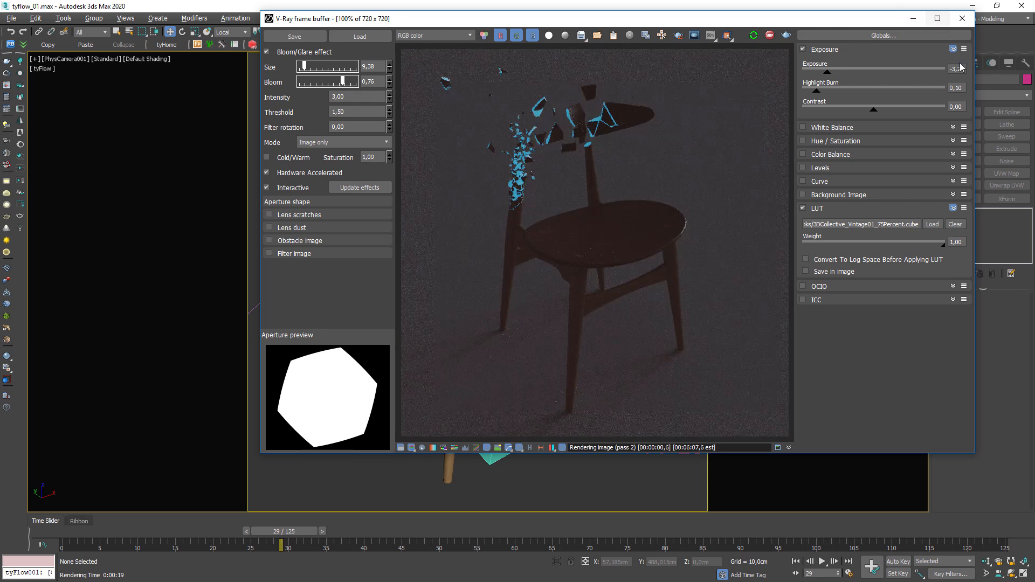
# Set the frame buffer's exposure correction to 0, start a test production render, and close the frame buffer
pyautogui.moveTo(964, 70); pyautogui.dragTo(853, 75)
pyautogui.write('0')
pyautogui.press('Return')
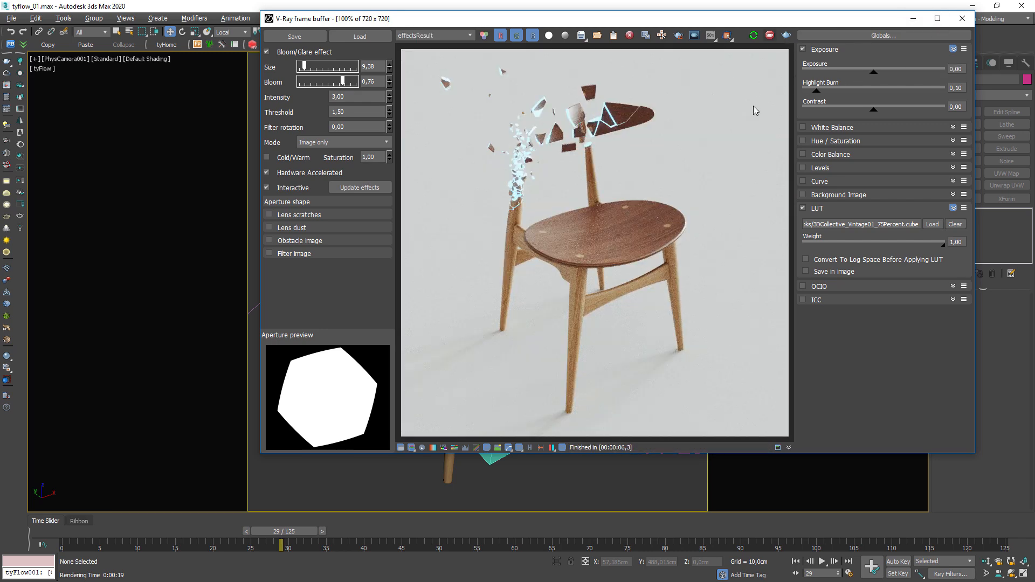
pyautogui.click(786, 35)
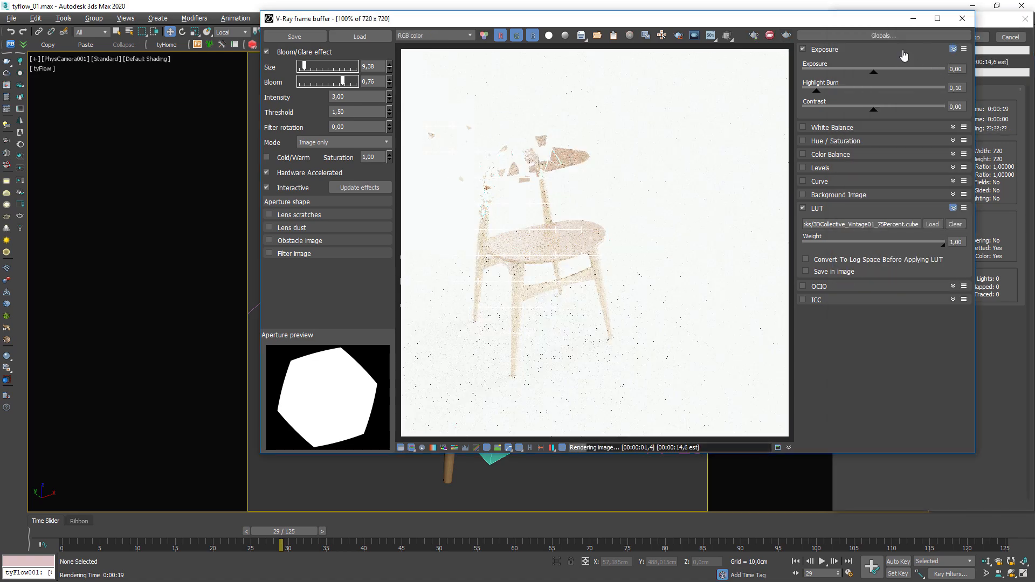
pyautogui.click(962, 19)
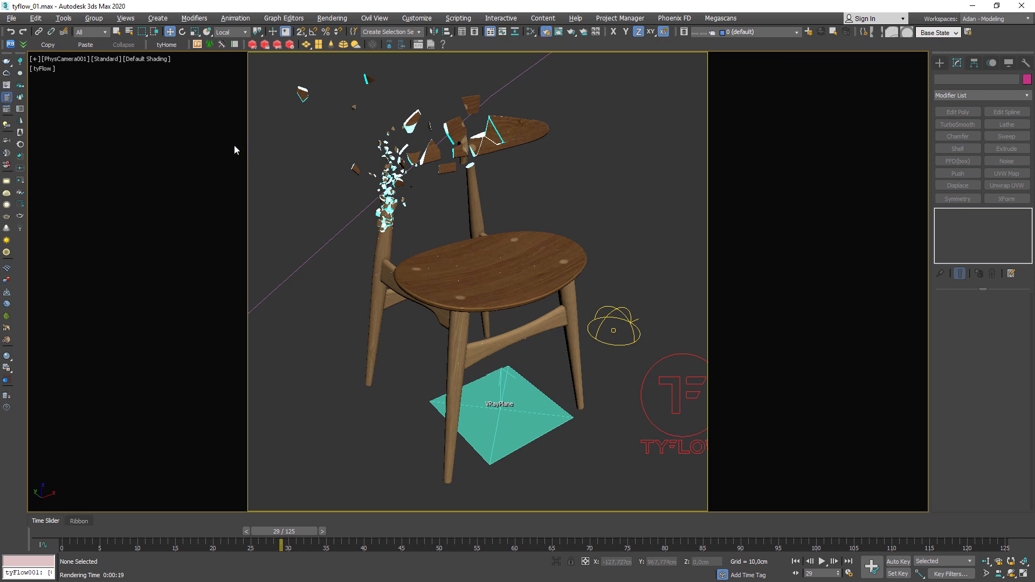
# Set the view to render to Quad 4 - PhysCamera001, lock it, and start a production render
pyautogui.press('F10')
pyautogui.click(160, 127)
pyautogui.click(132, 140)
pyautogui.click(214, 128)
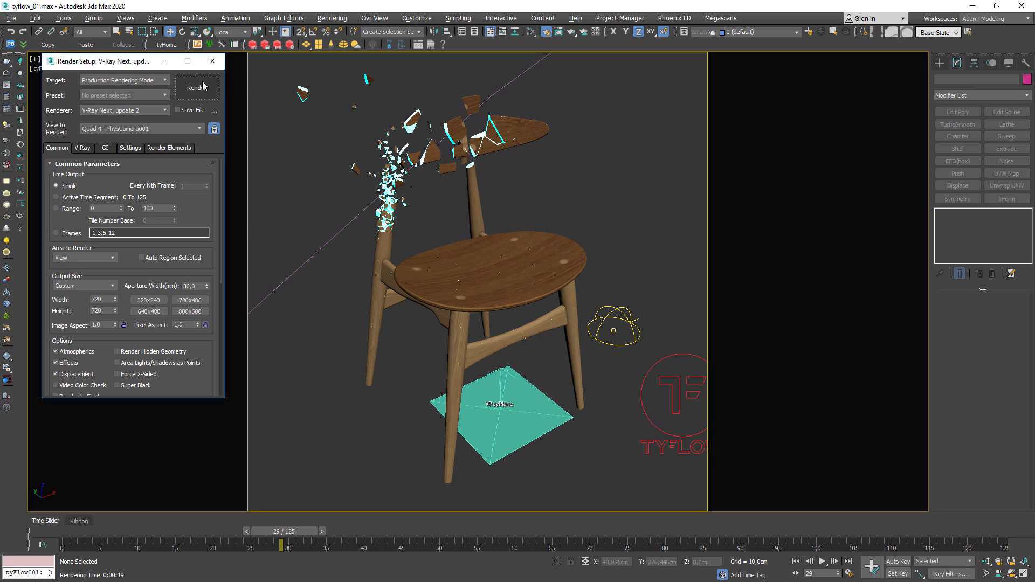
pyautogui.click(202, 86)
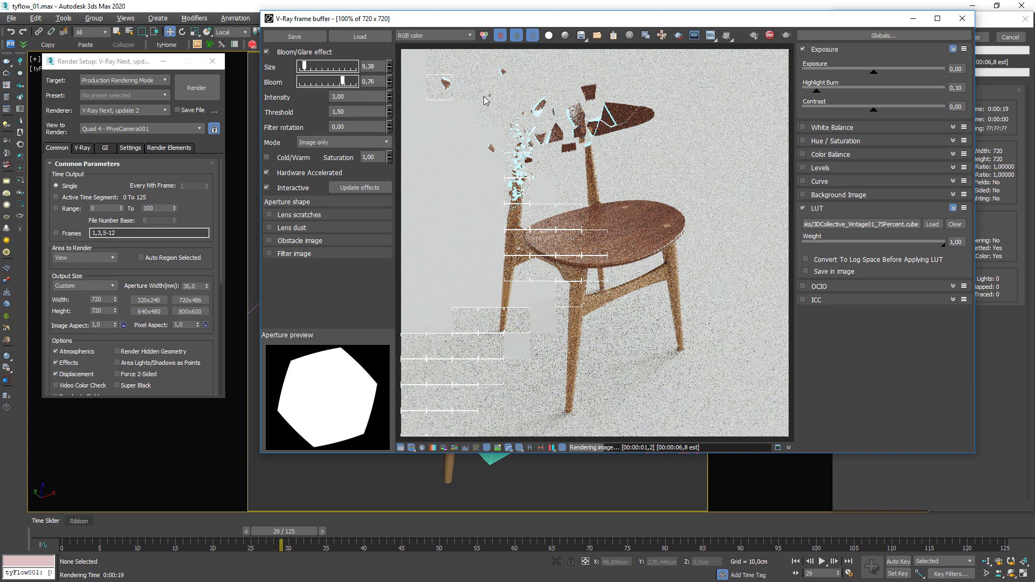
# Examine the motion blur on the flying fragments in the render, and close the frame buffer and Render Setup
pyautogui.scroll(1, 457, 92)
pyautogui.scroll(1, 457, 93)
pyautogui.moveTo(459, 77); pyautogui.dragTo(485, 160, button='middle')
pyautogui.scroll(-1, 483, 161)
pyautogui.scroll(1, 464, 107)
pyautogui.scroll(1, 461, 106)
pyautogui.moveTo(462, 105); pyautogui.dragTo(506, 176, button='middle')
pyautogui.scroll(-1, 506, 177)
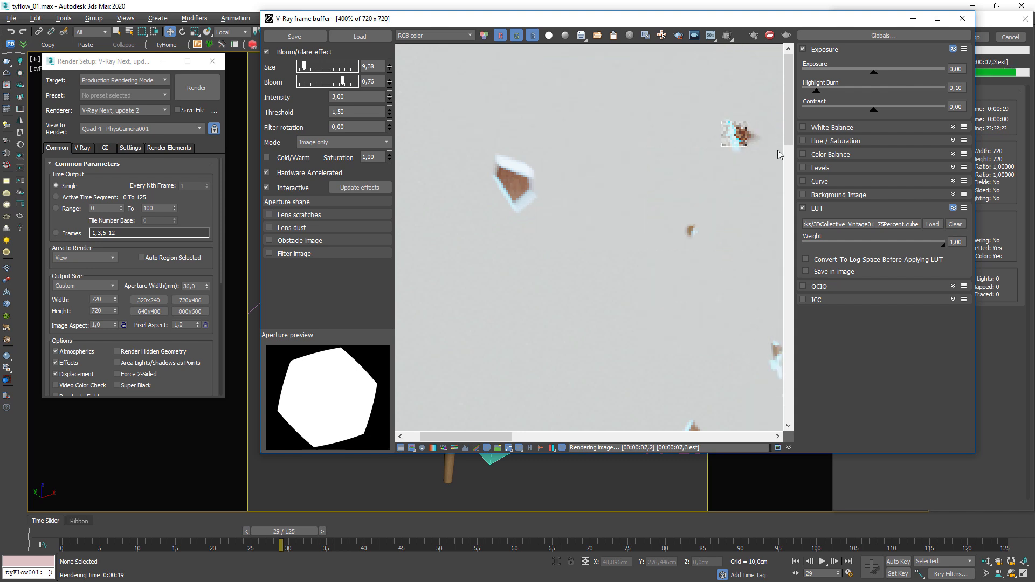
pyautogui.scroll(-1, 778, 151)
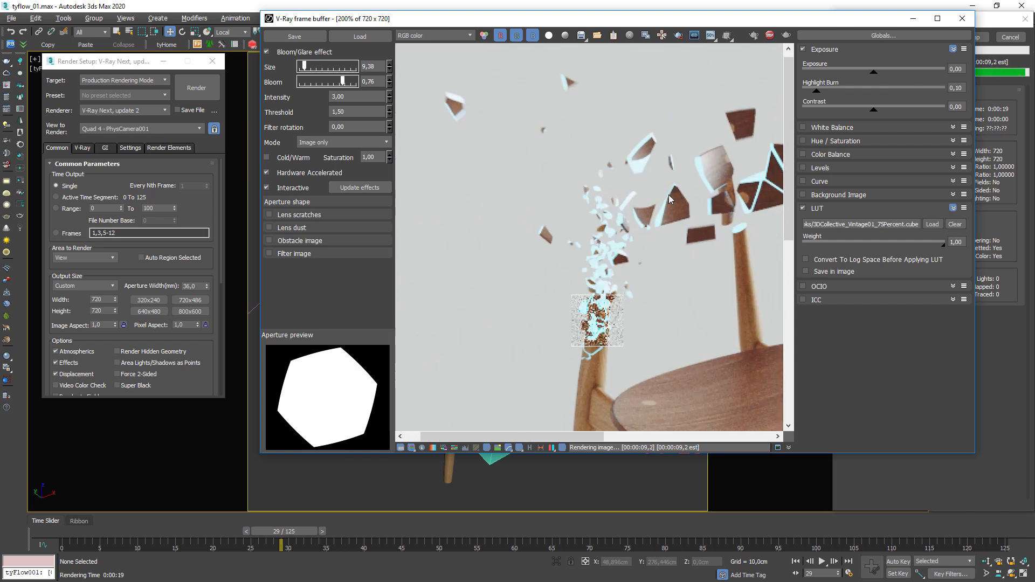
pyautogui.scroll(-1, 655, 193)
pyautogui.scroll(1, 536, 152)
pyautogui.scroll(-1, 601, 201)
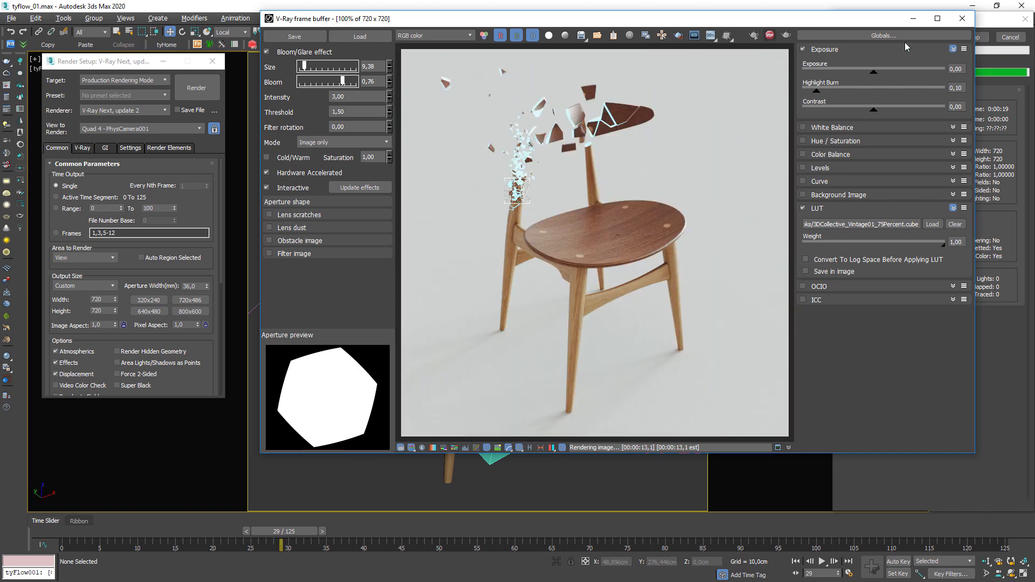
pyautogui.click(962, 19)
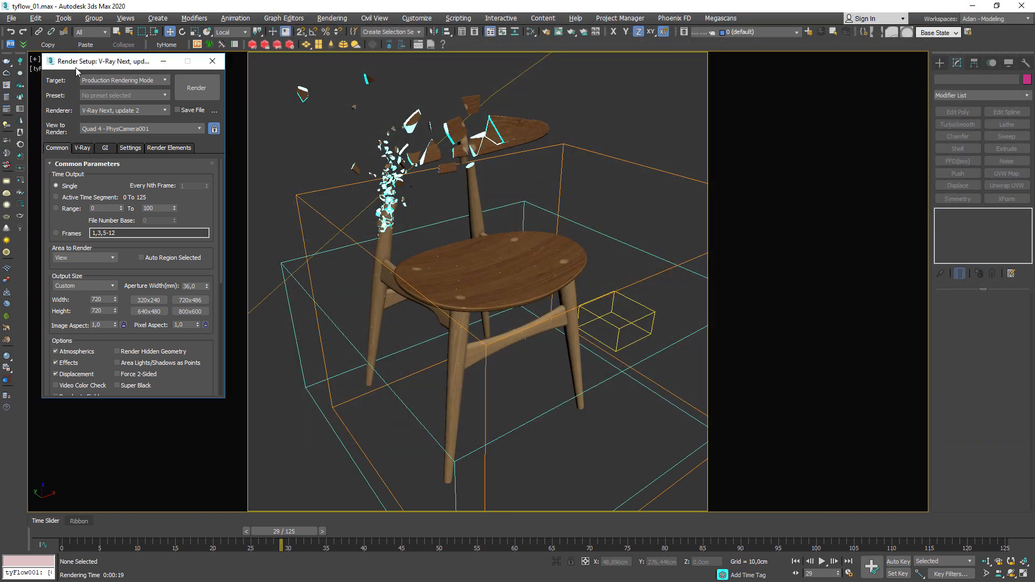
pyautogui.click(211, 61)
# Select PhysCamera001 from its viewport and set its shutter duration to 360 degrees
pyautogui.click(64, 59)
pyautogui.click(110, 262)
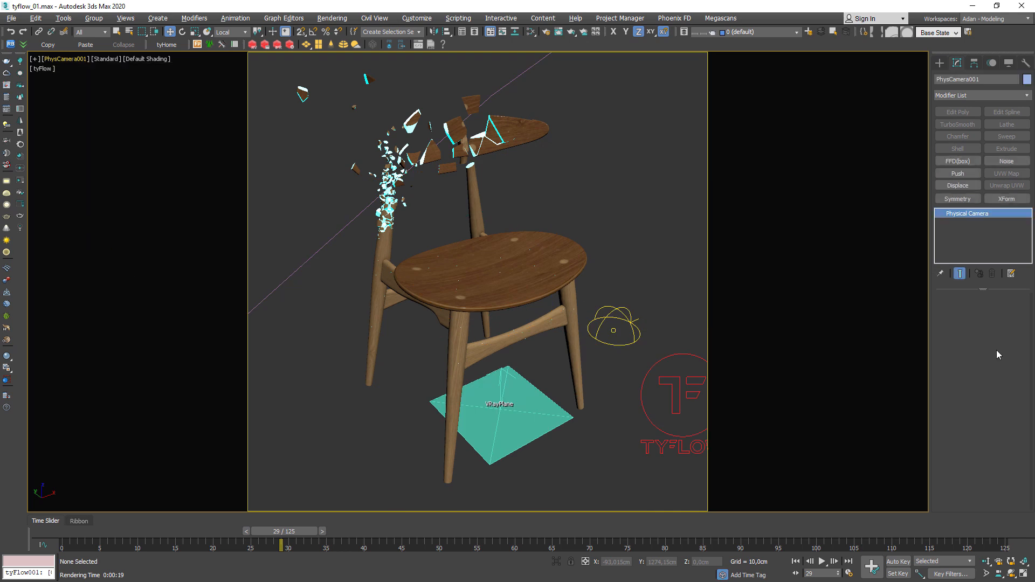
pyautogui.scroll(-5, 998, 452)
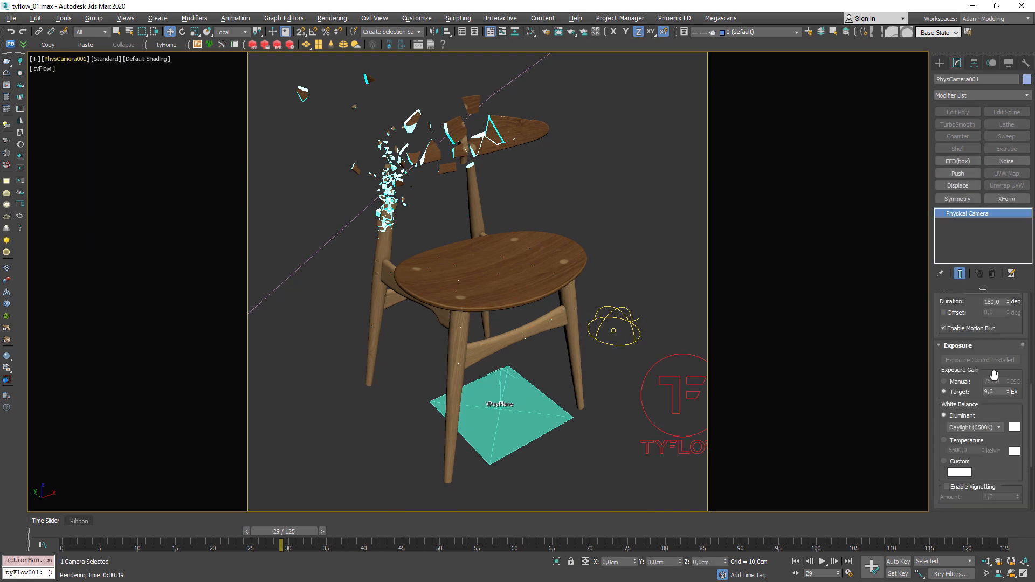
pyautogui.scroll(1, 973, 301)
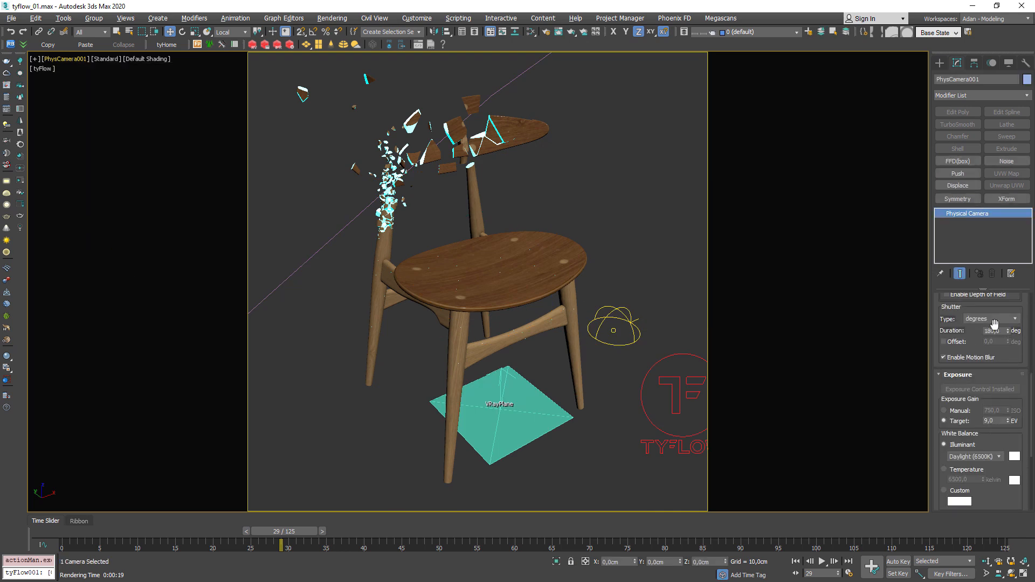
pyautogui.moveTo(1000, 331); pyautogui.dragTo(905, 340)
pyautogui.write('360')
pyautogui.press('Return')
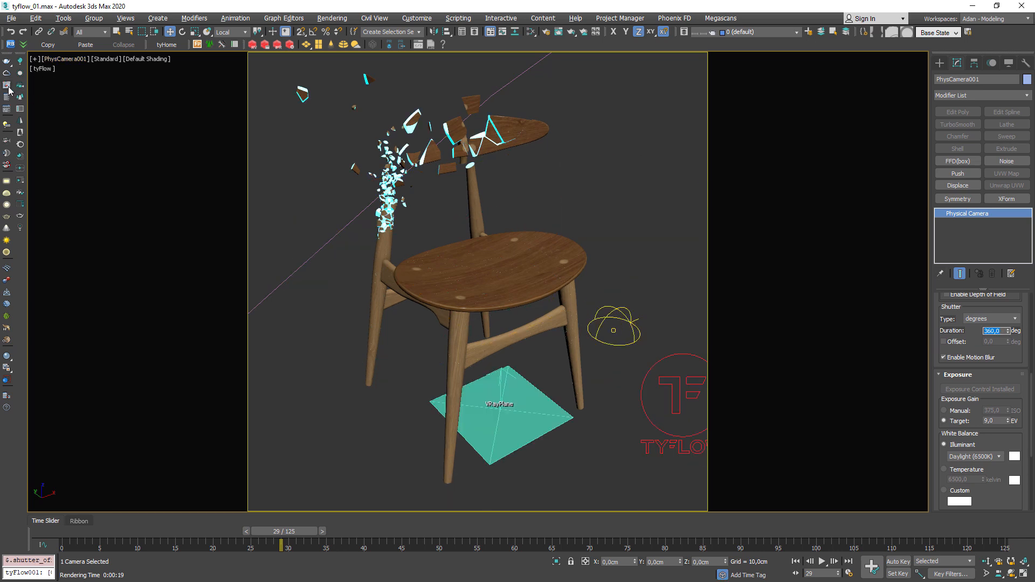
# Render frame 29 again and inspect the motion blur on the flying fragments up close
pyautogui.click(7, 85)
pyautogui.click(786, 36)
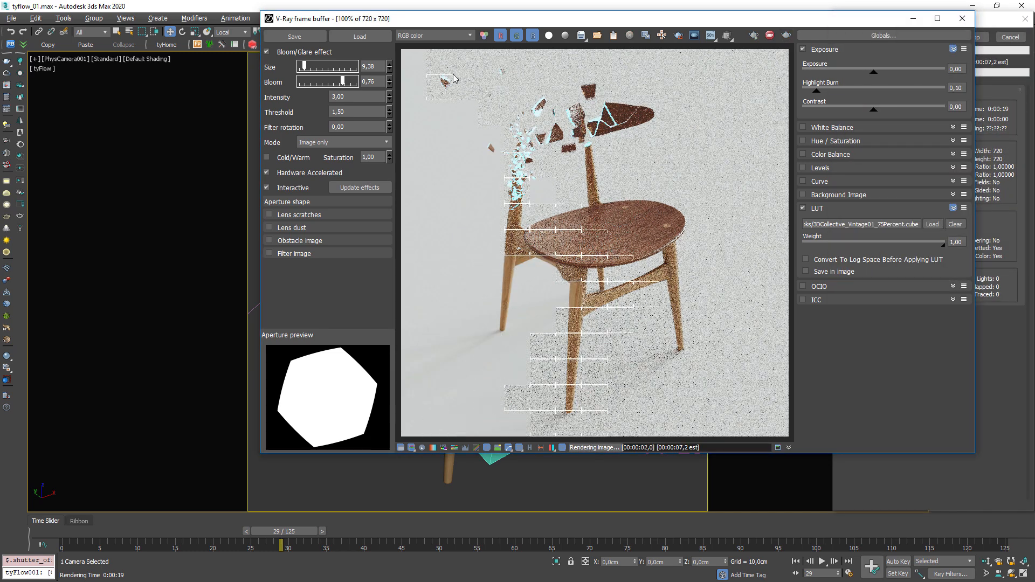
pyautogui.scroll(3, 468, 91)
pyautogui.scroll(-3, 468, 102)
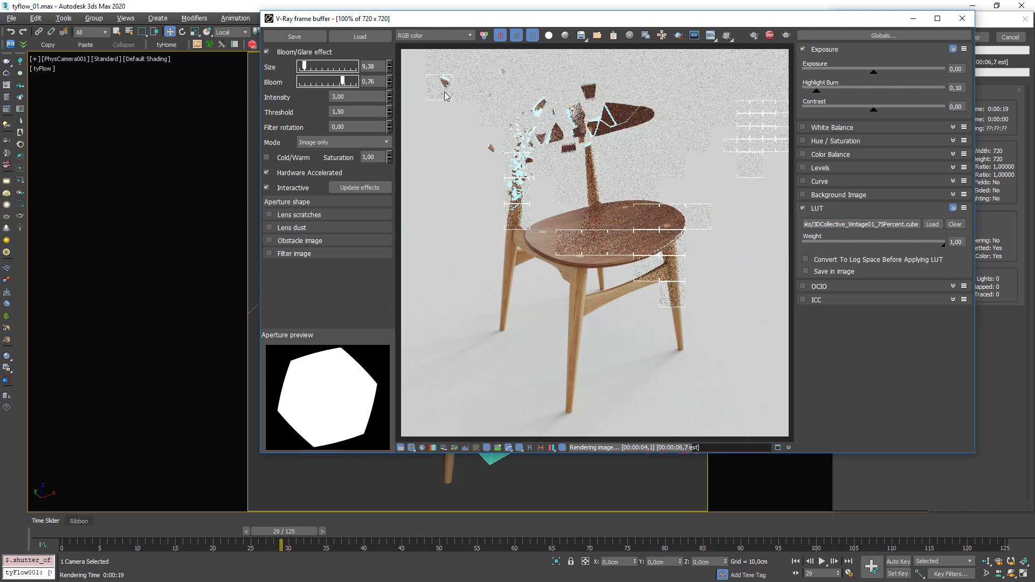
pyautogui.scroll(1, 447, 81)
pyautogui.moveTo(447, 81); pyautogui.dragTo(480, 114, button='middle')
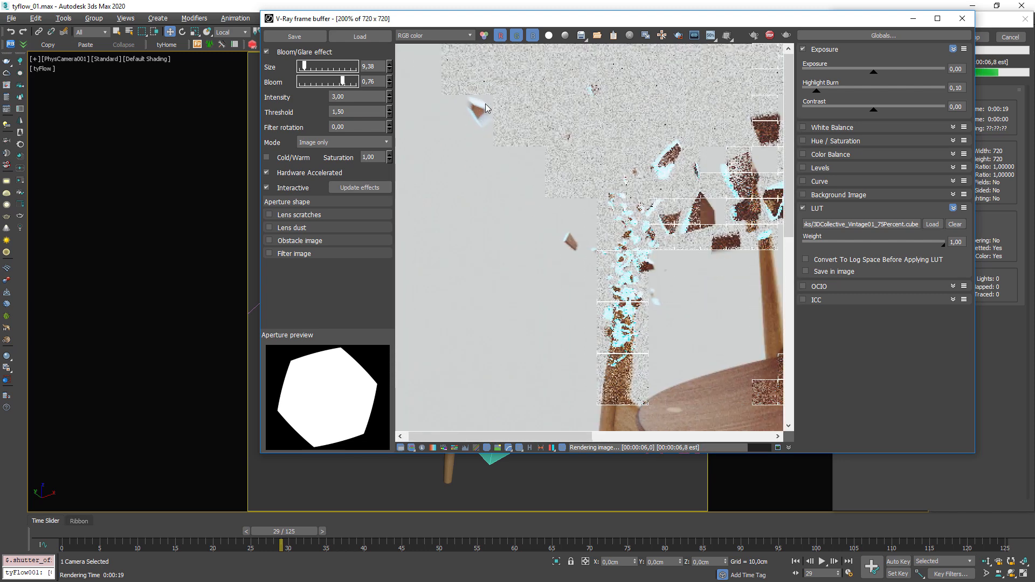
pyautogui.scroll(-1, 678, 173)
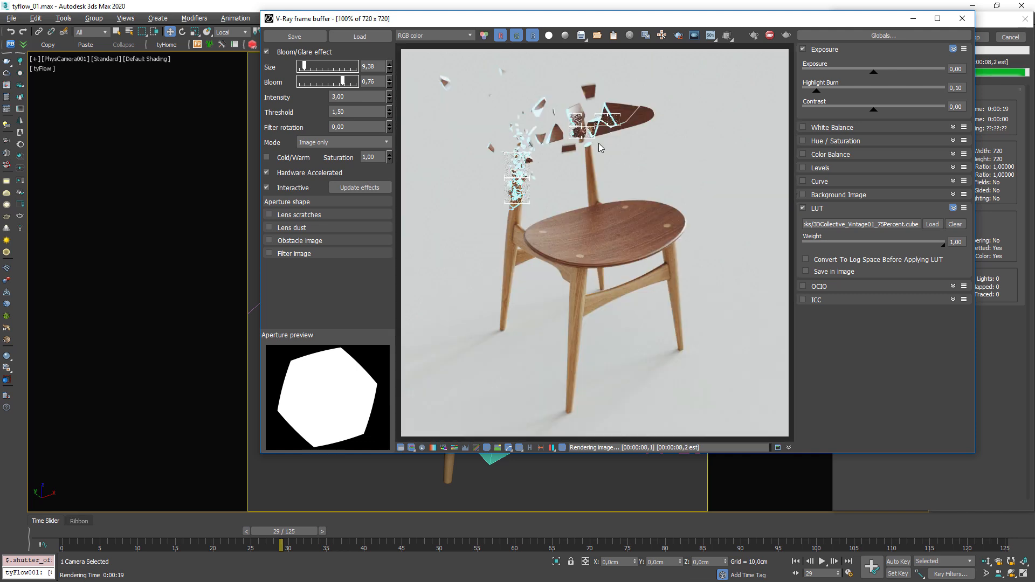
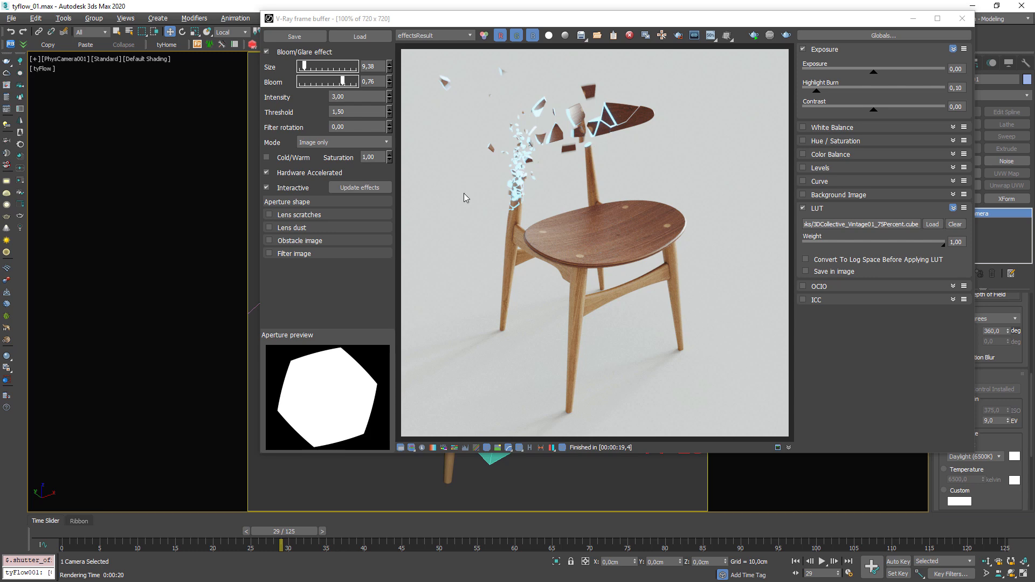
pyautogui.scroll(-1, 610, 138)
pyautogui.scroll(1, 610, 141)
# Move the frame buffer clear of the time slider, go to frame 84, and start an interactive render
pyautogui.moveTo(833, 21); pyautogui.dragTo(649, 31)
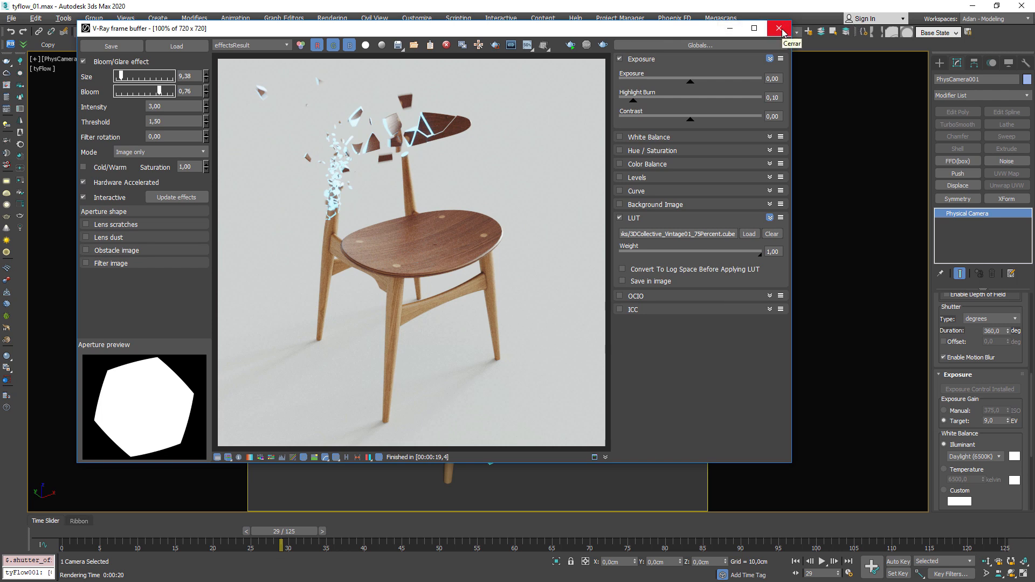
pyautogui.moveTo(321, 533); pyautogui.dragTo(695, 532)
pyautogui.moveTo(674, 28); pyautogui.dragTo(717, 67)
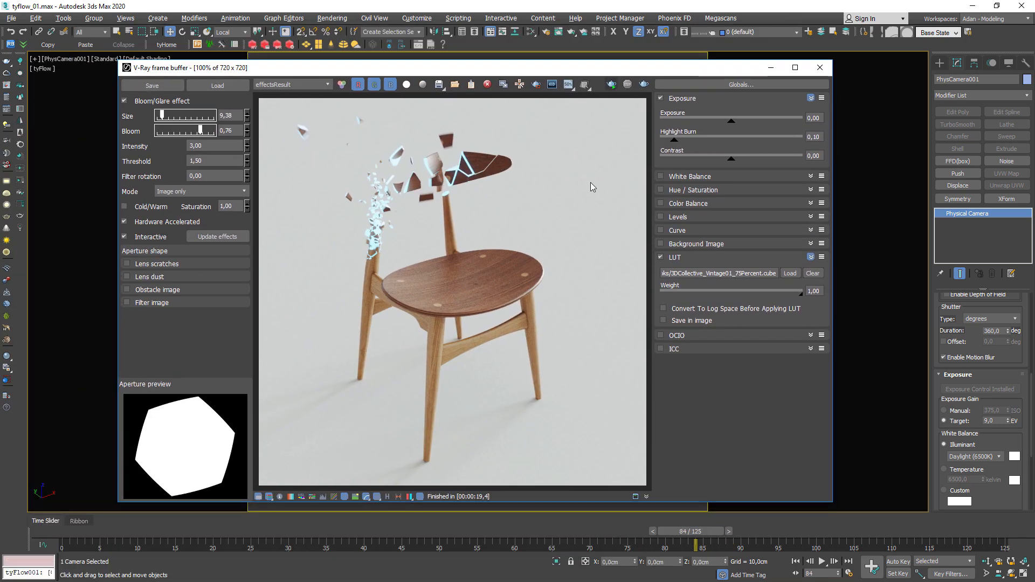
pyautogui.hotkey('shift', 'q')
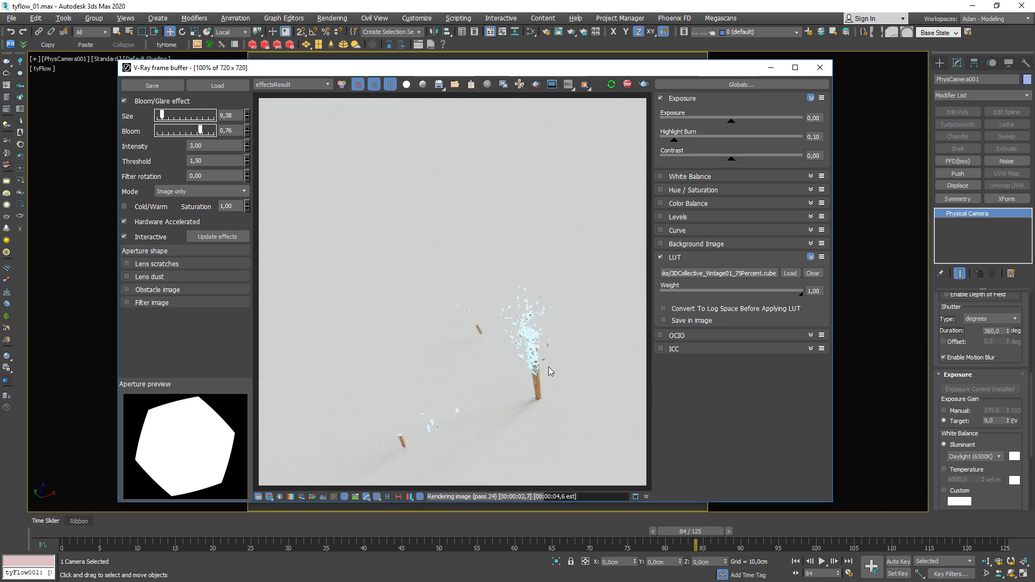
# Inspect the glowing fragments above the remaining chair leg in the frame 84 render, and close the frame buffer
pyautogui.scroll(3, 548, 367)
pyautogui.scroll(-3, 545, 373)
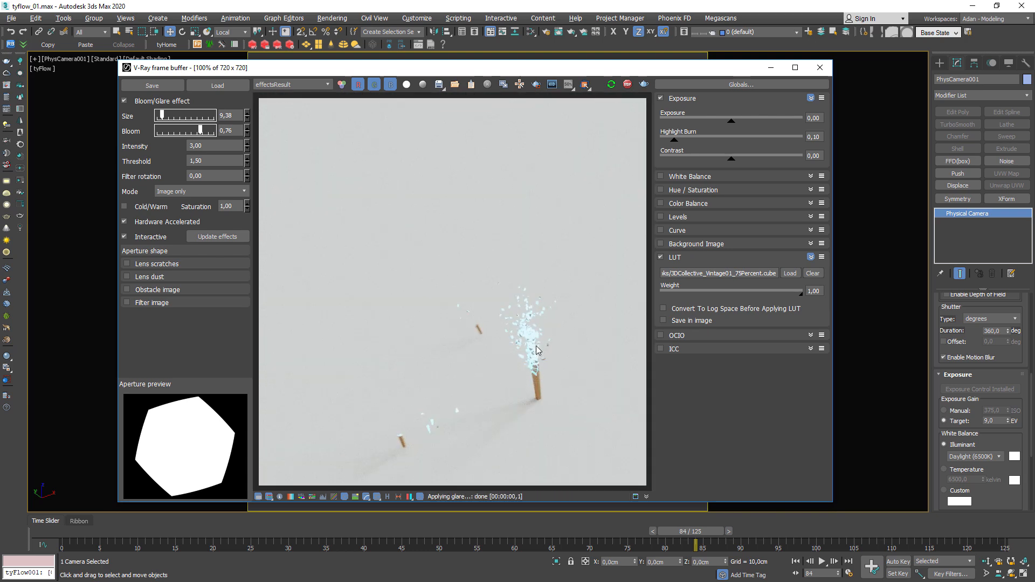
pyautogui.scroll(3, 534, 323)
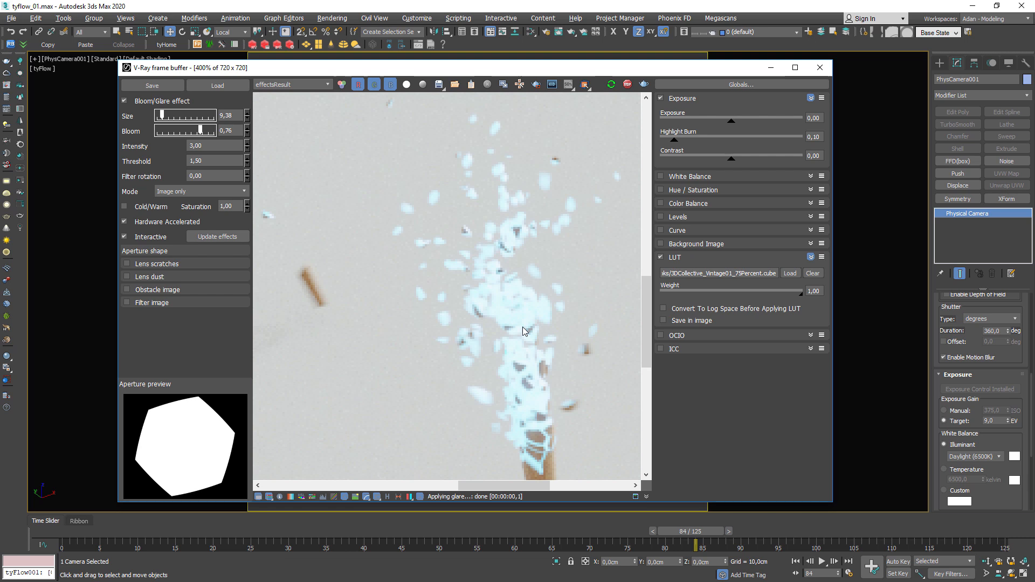
pyautogui.scroll(-3, 534, 328)
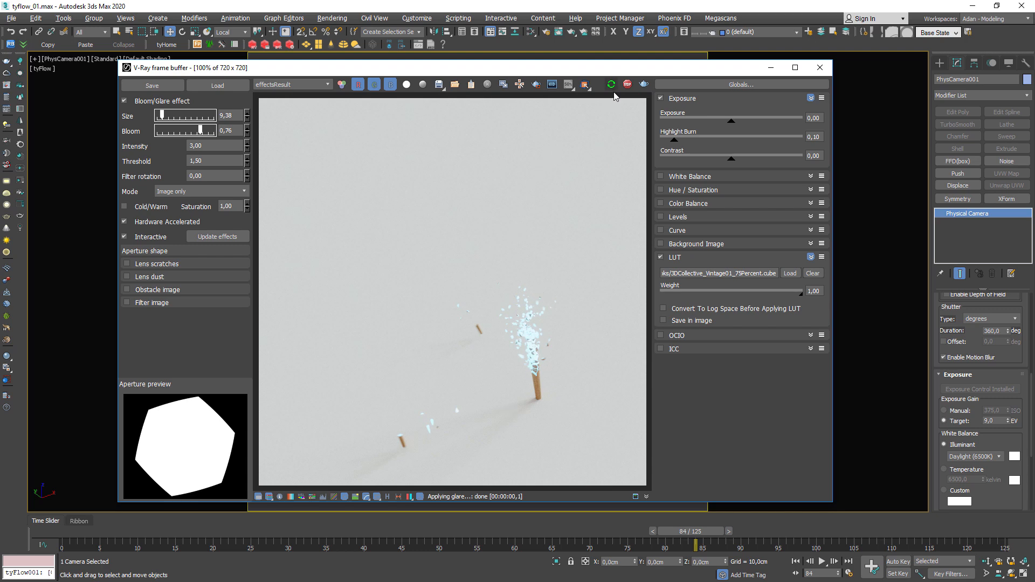
pyautogui.click(819, 67)
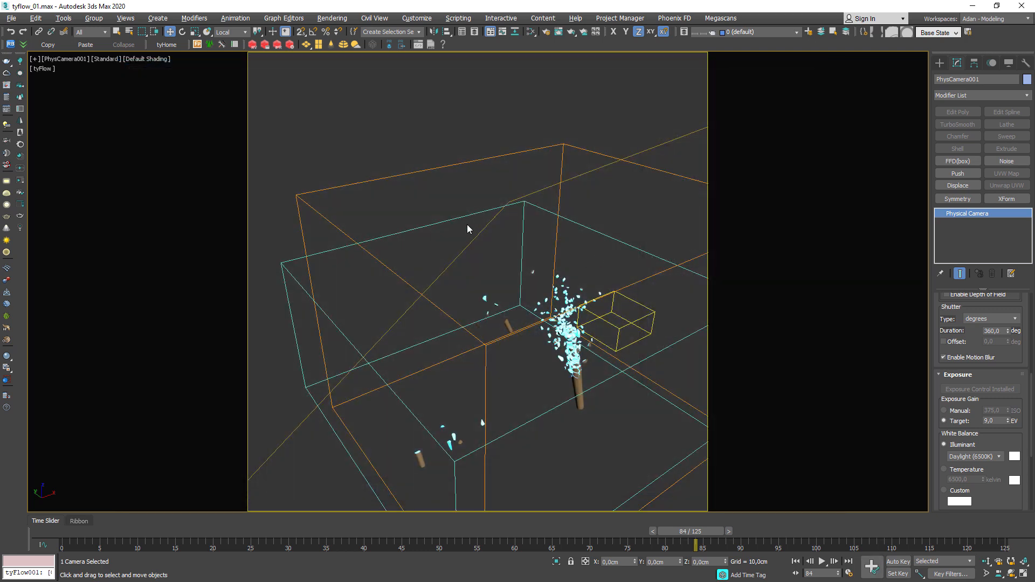
# Clear the selection, return to frame 0, and select all the exported tyFlow_node meshes by name
pyautogui.click(443, 282)
pyautogui.moveTo(145, 532); pyautogui.dragTo(39, 526)
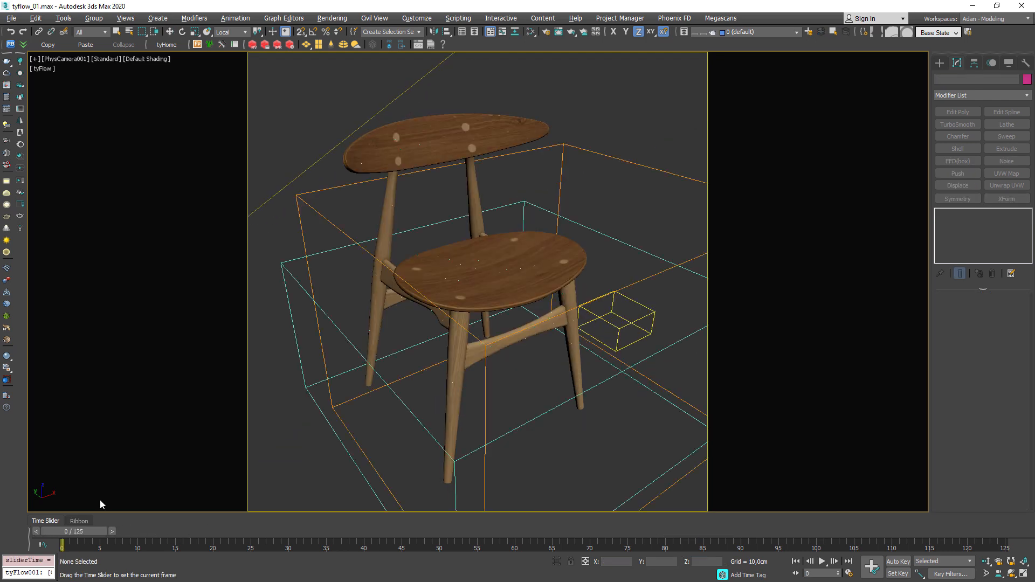
pyautogui.press('h')
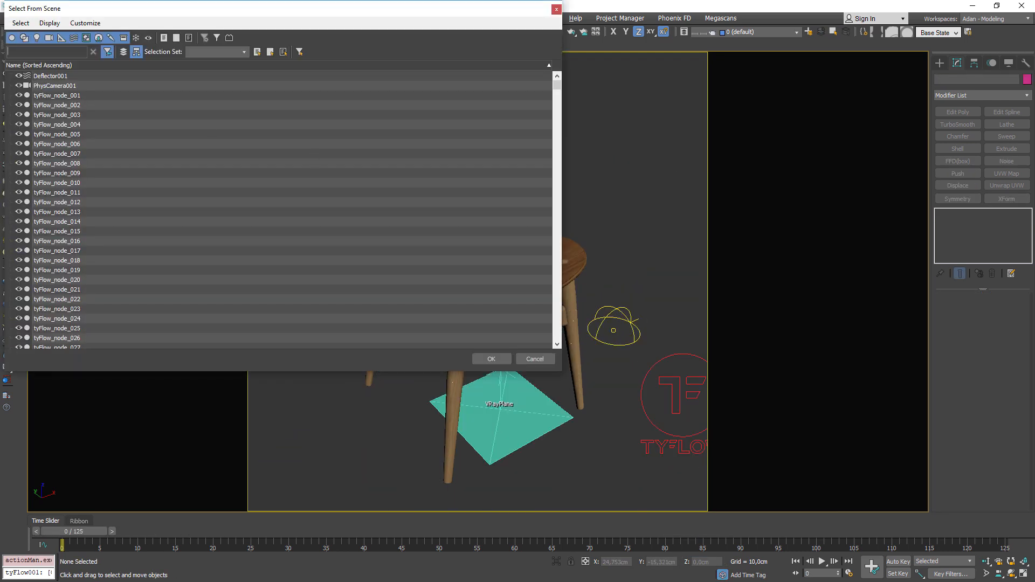
pyautogui.click(90, 96)
pyautogui.moveTo(561, 85); pyautogui.dragTo(552, 344)
pyautogui.keyDown('shift'); pyautogui.click(81, 309); pyautogui.keyUp('shift')
pyautogui.click(491, 358)
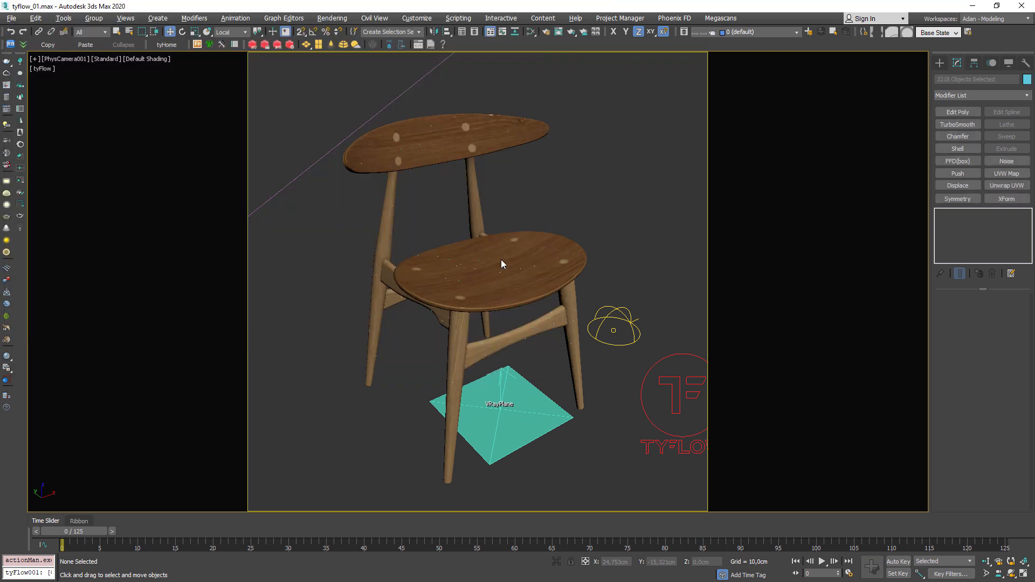
# Collapse the default layer in the Layer Explorer and create a new layer for the selected meshes
pyautogui.click(820, 31)
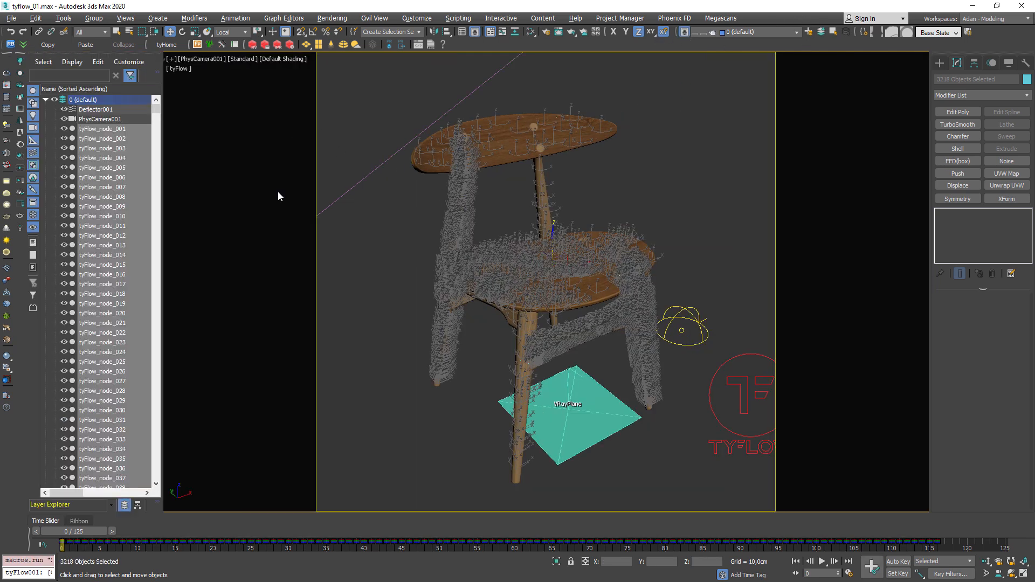
pyautogui.click(45, 100)
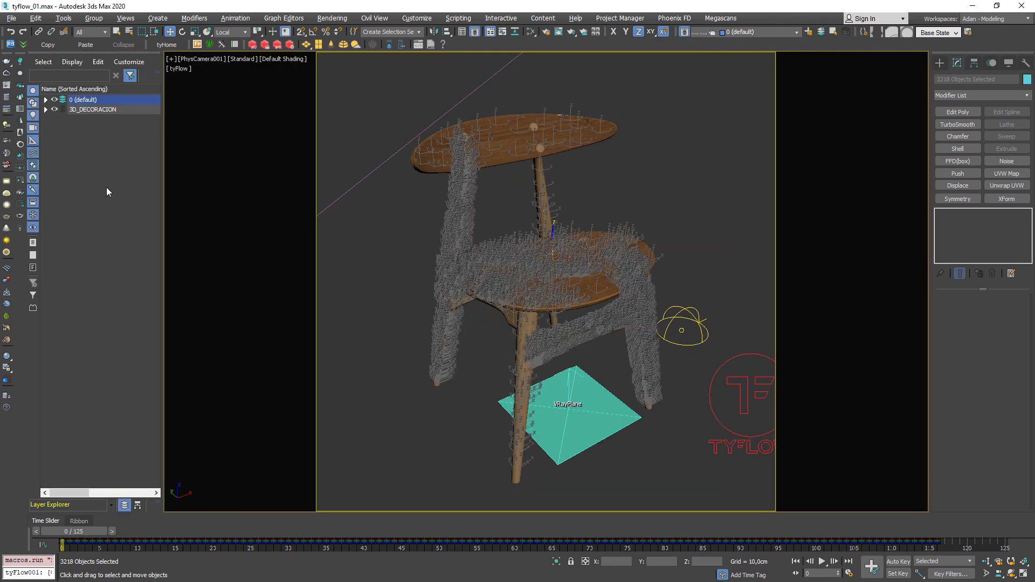
pyautogui.rightClick(70, 135)
pyautogui.click(95, 152)
pyautogui.click(114, 142)
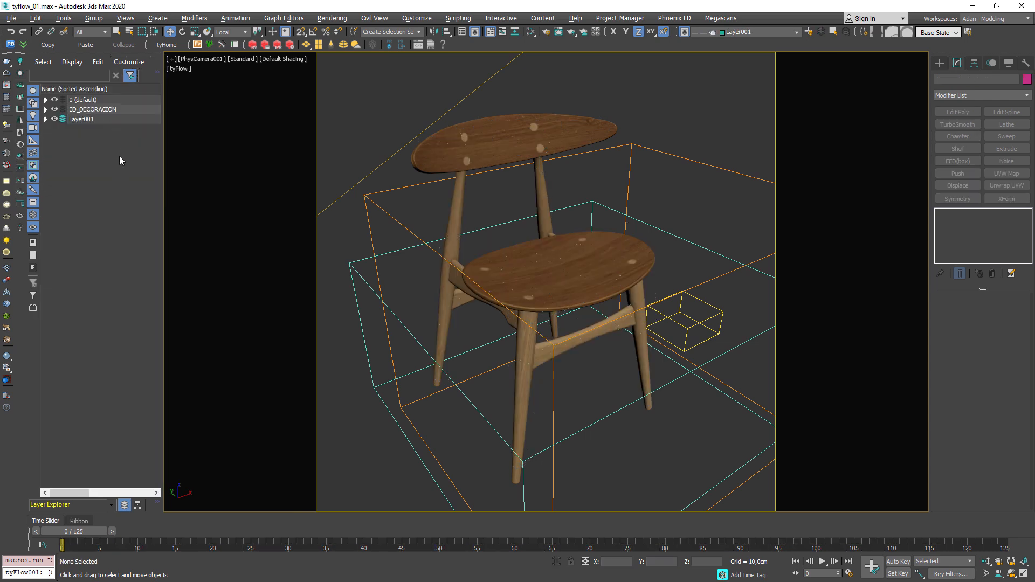
# Check the contents of Layer001 in the Layer Explorer, and hide and collapse the layer holding the exported meshes
pyautogui.click(66, 120)
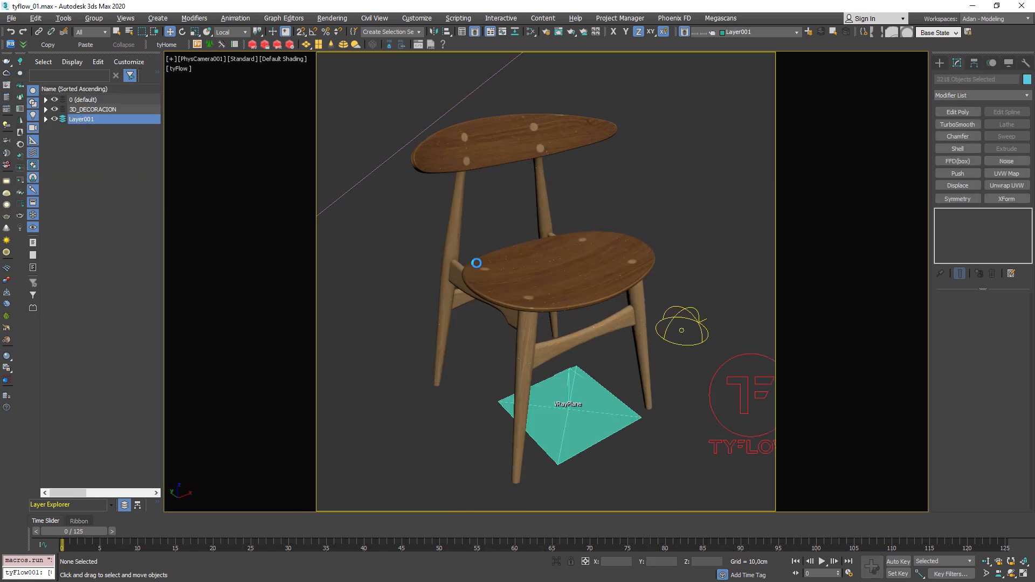
pyautogui.click(383, 251)
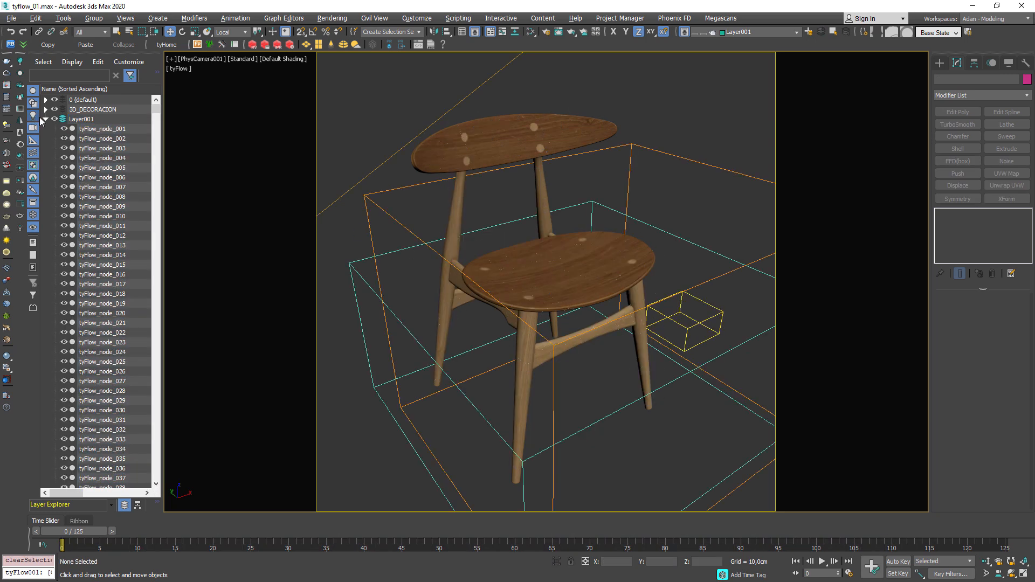
pyautogui.click(55, 119)
pyautogui.click(46, 119)
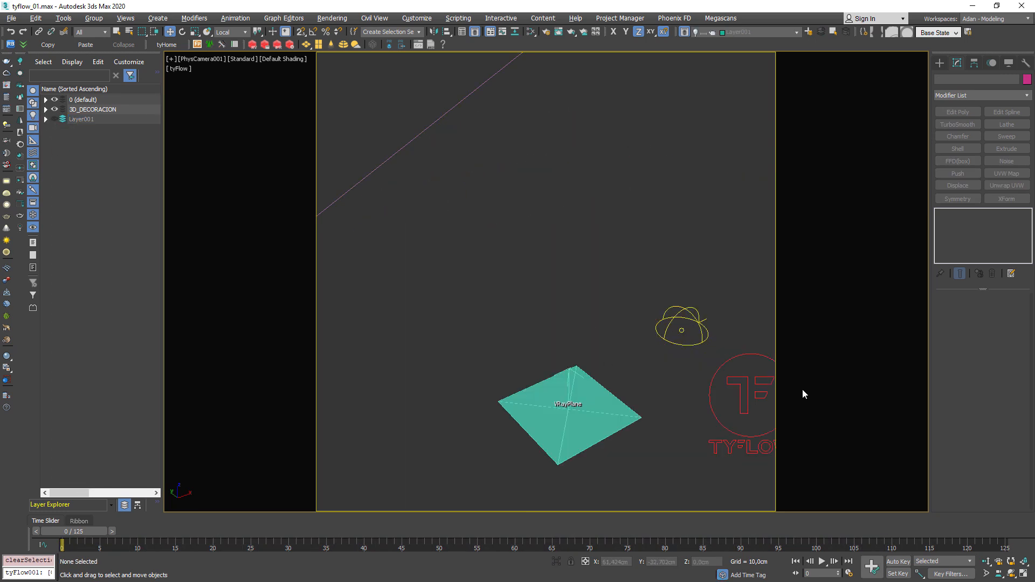
# Set the tyFlow001 simulation to Enabled and scrub the timeline to frame 125 and back to frame 49
pyautogui.click(756, 392)
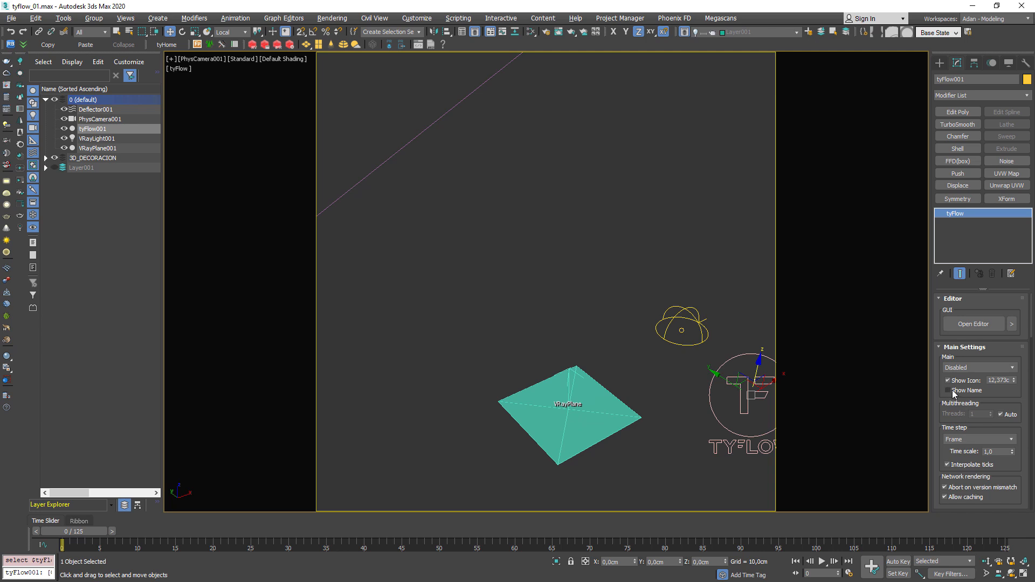
pyautogui.moveTo(1011, 393); pyautogui.dragTo(998, 431)
pyautogui.moveTo(89, 531)
pyautogui.mouseDown()
pyautogui.moveTo(470, 532)
pyautogui.moveTo(81, 532)
pyautogui.mouseUp()
pyautogui.press('w')
pyautogui.click(970, 369)
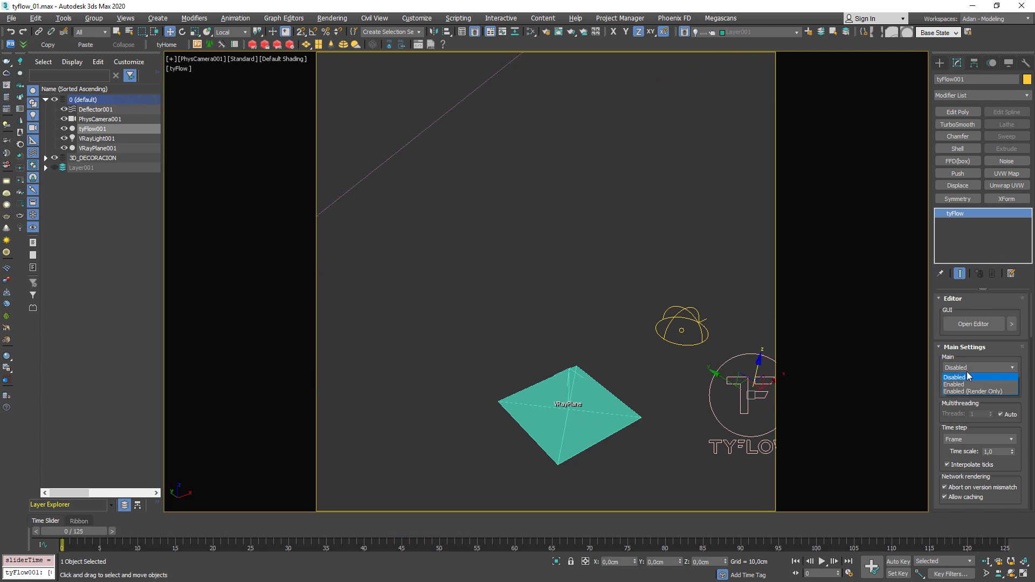
pyautogui.click(965, 382)
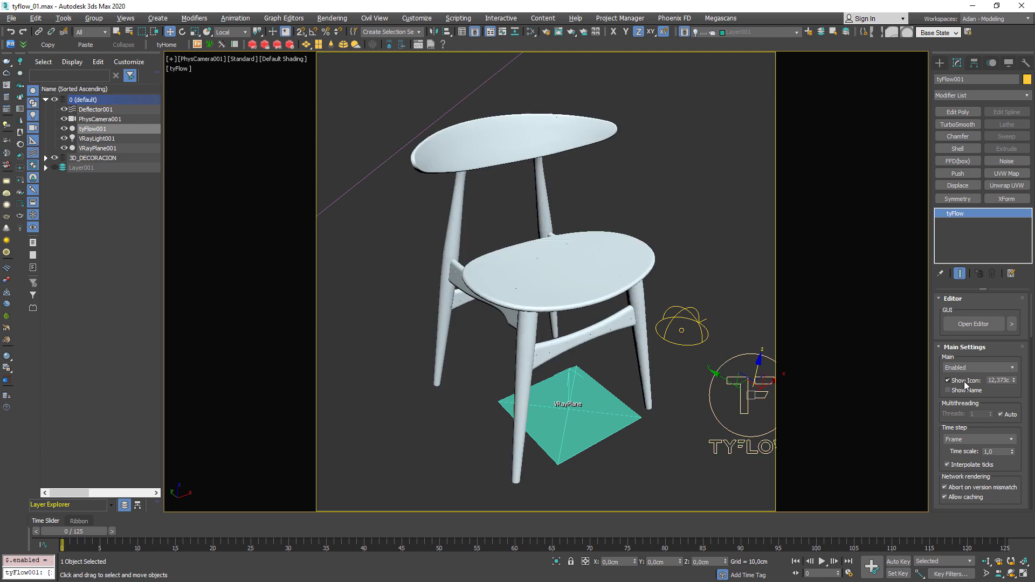
pyautogui.moveTo(112, 526); pyautogui.dragTo(1005, 544)
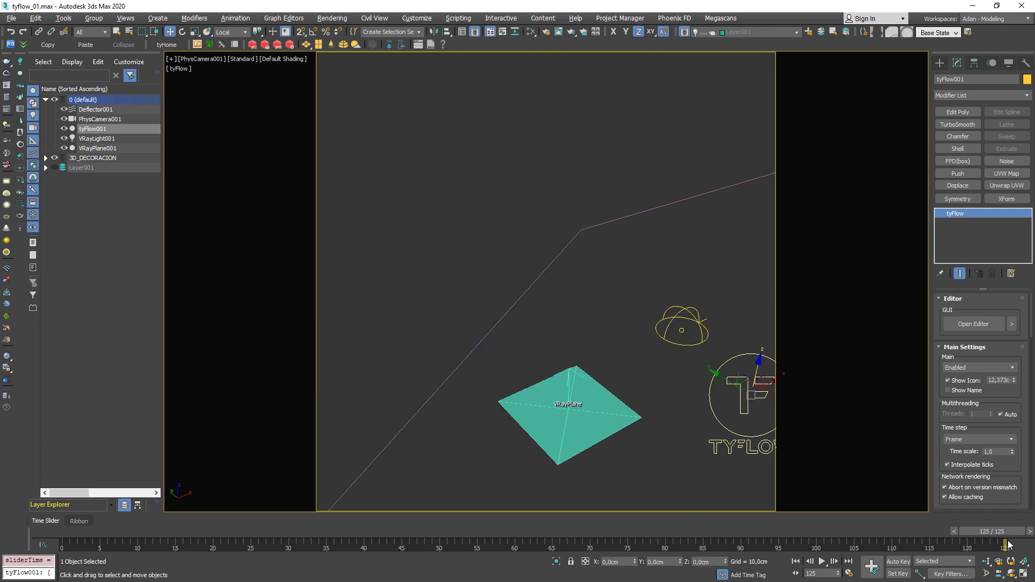
pyautogui.moveTo(1009, 536); pyautogui.dragTo(457, 502)
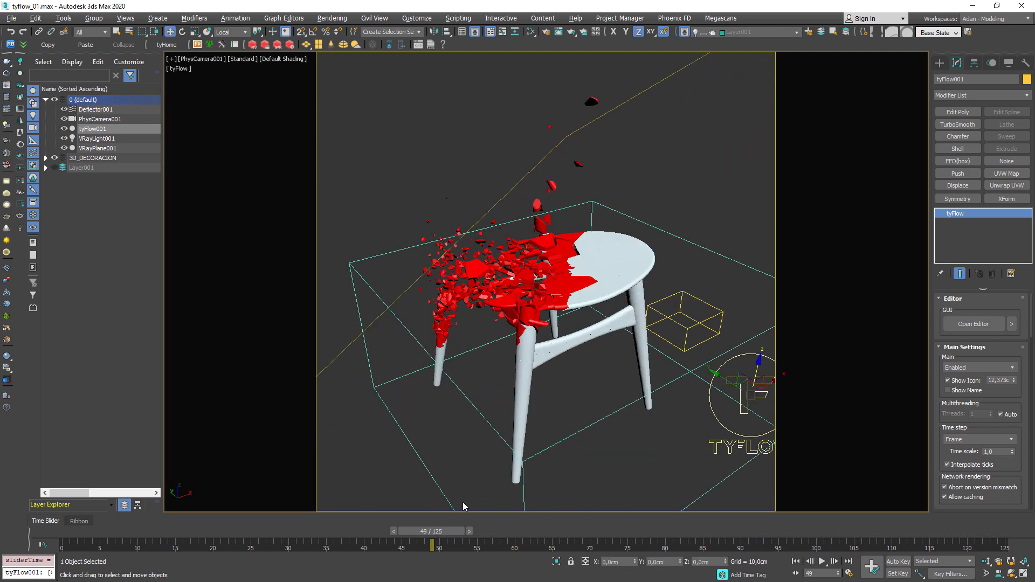
# Select the tyFlow001 object and enable its simulation retimer in By frame mode
pyautogui.click(755, 388)
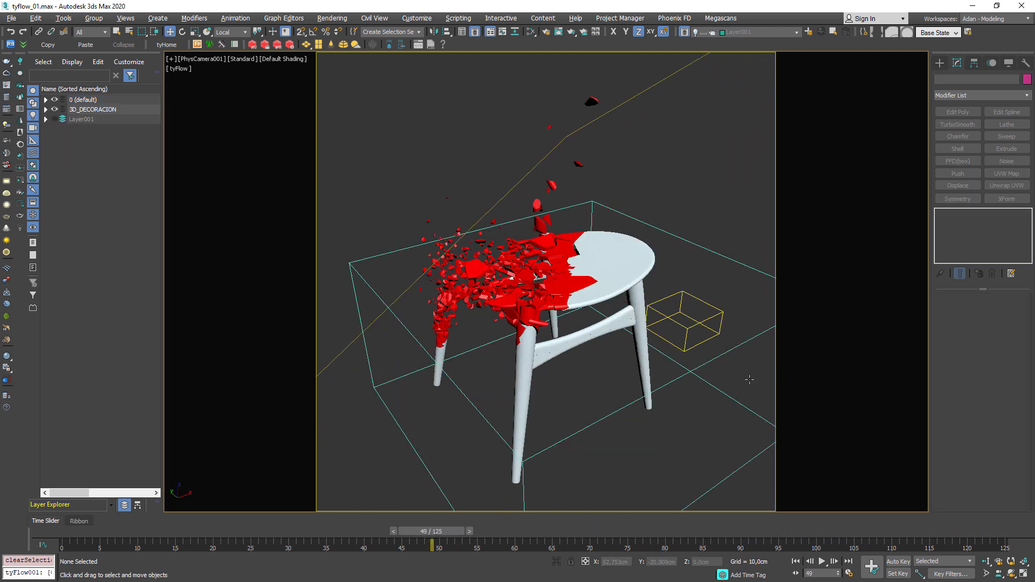
pyautogui.click(750, 381)
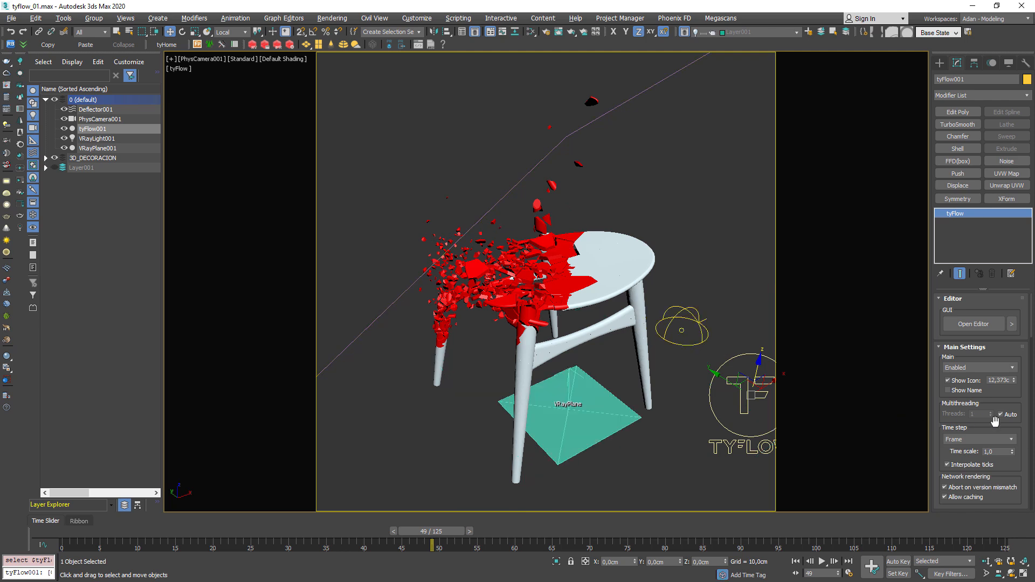
pyautogui.moveTo(1015, 396); pyautogui.dragTo(1007, 368)
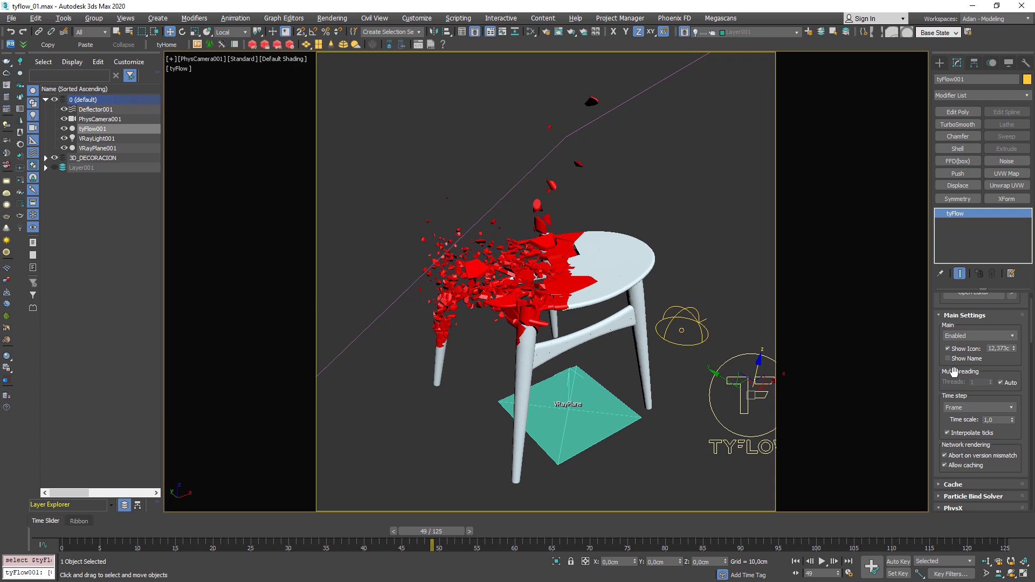
pyautogui.click(942, 317)
pyautogui.click(959, 351)
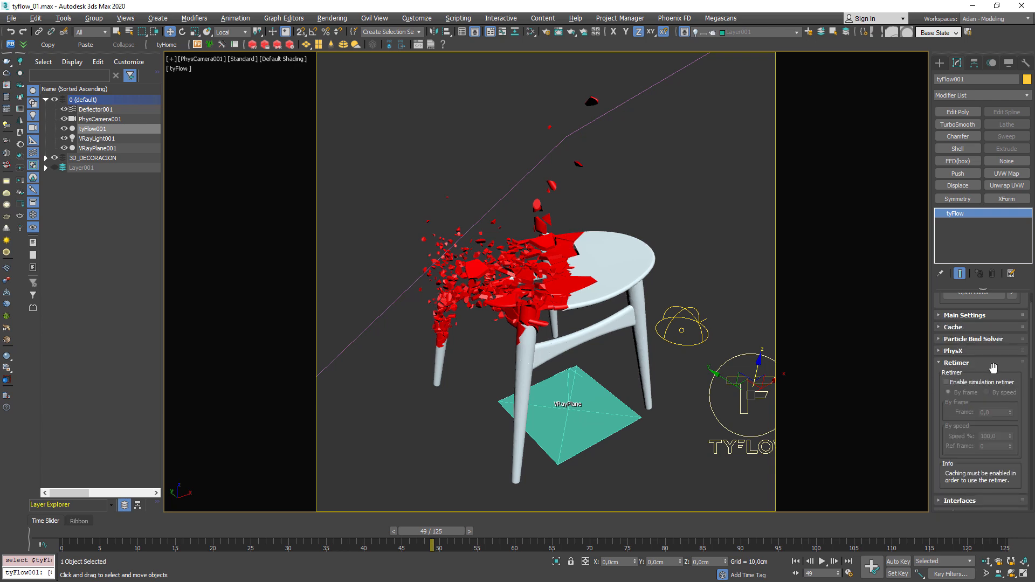
pyautogui.click(991, 364)
pyautogui.click(965, 351)
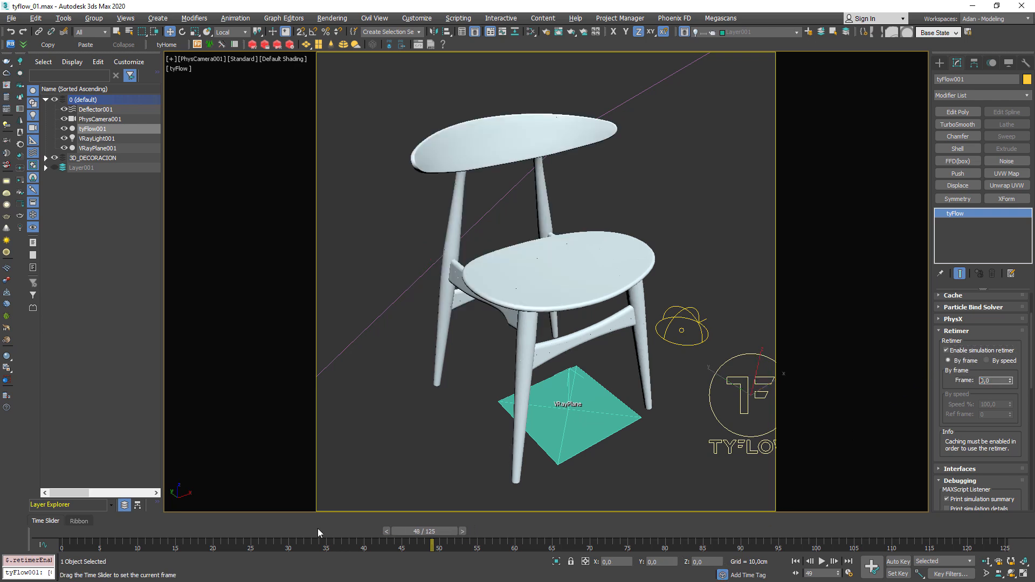
# Return to frame 0, turn on Auto Key, and key the retimer frame at 125
pyautogui.moveTo(394, 530); pyautogui.dragTo(14, 527)
pyautogui.press('w')
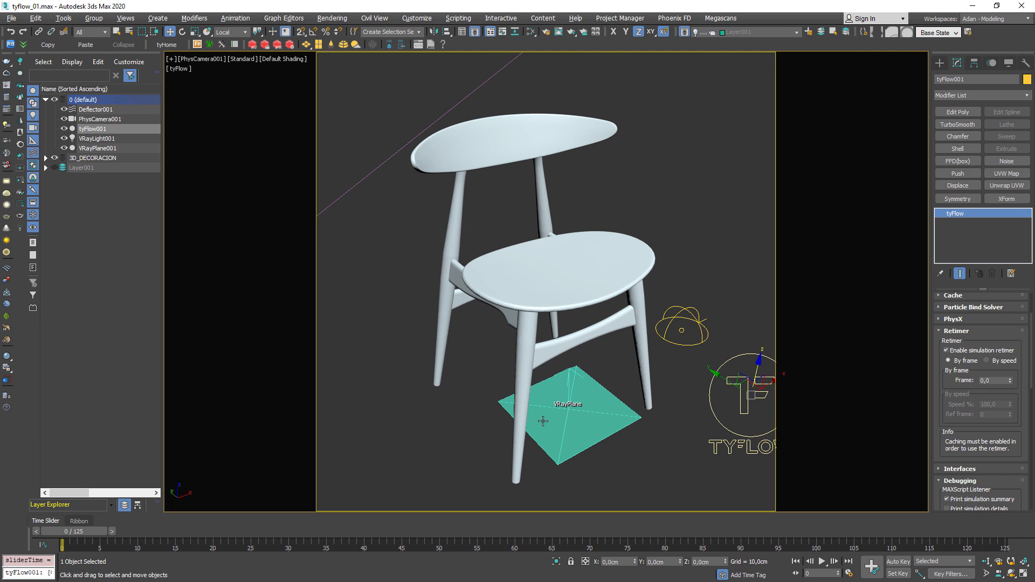
pyautogui.press('n')
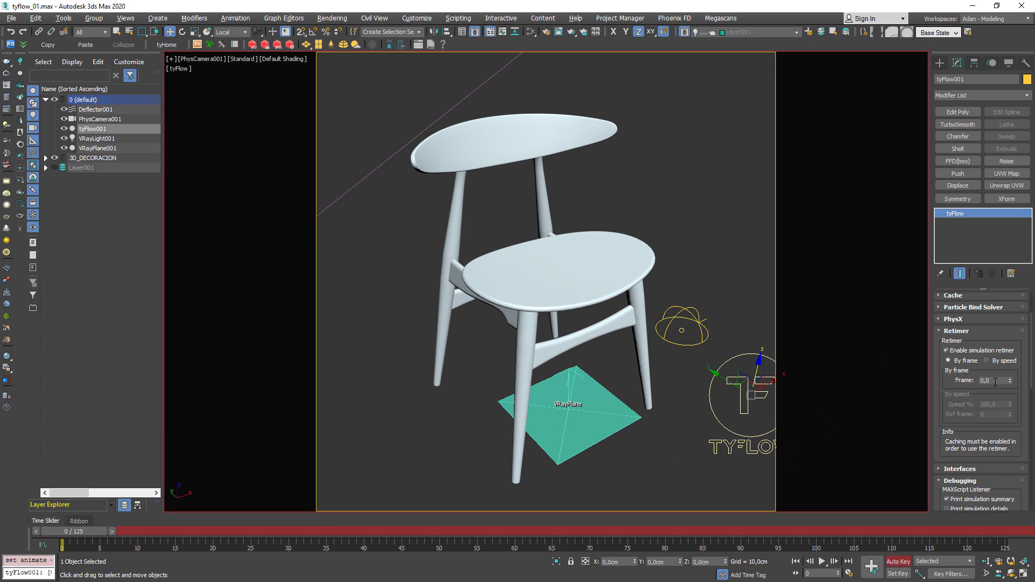
pyautogui.click(998, 381)
pyautogui.write('125')
pyautogui.press('Return')
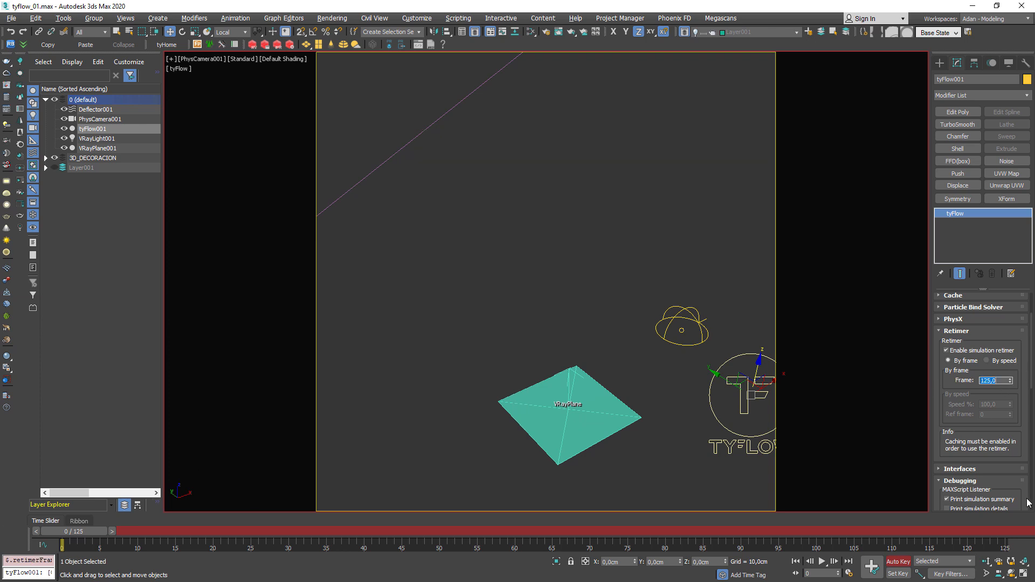
# Go to frame 125, key the retimer frame at 0, and turn off Auto Key
pyautogui.click(984, 535)
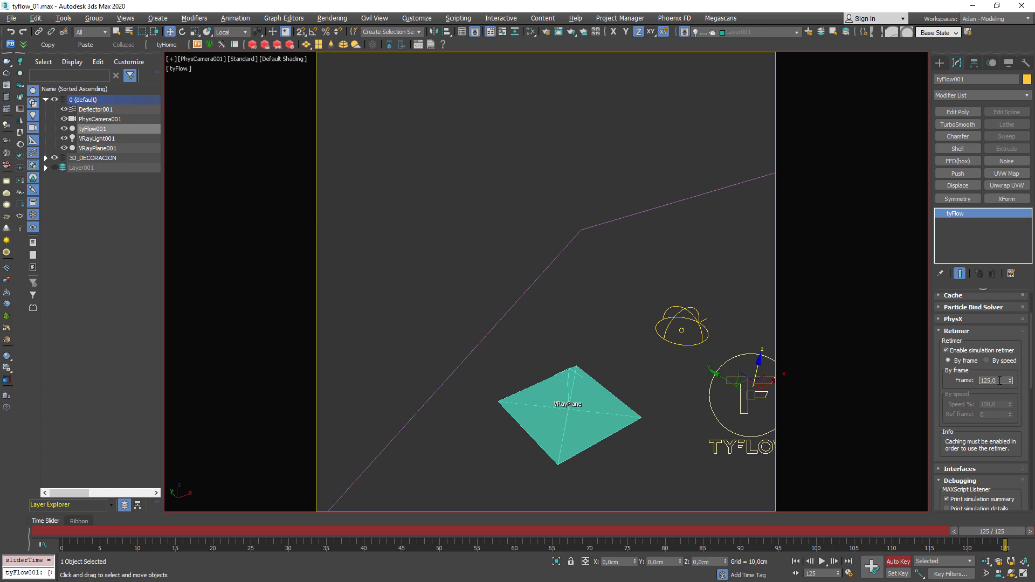
pyautogui.write('0')
pyautogui.press('Return')
pyautogui.click(898, 563)
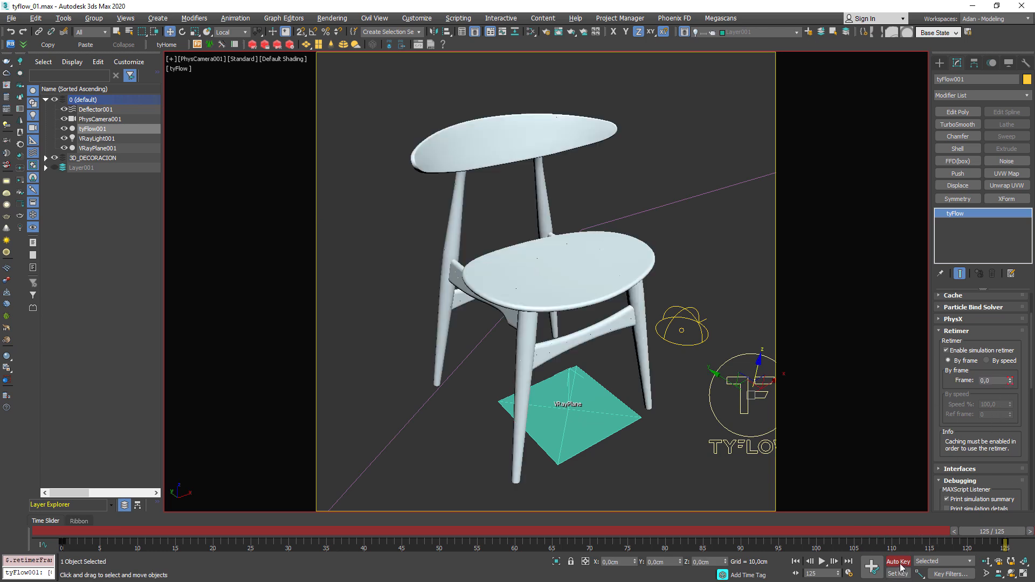
# Play the reversed simulation and hide the Deflector001 space warp
pyautogui.click(822, 562)
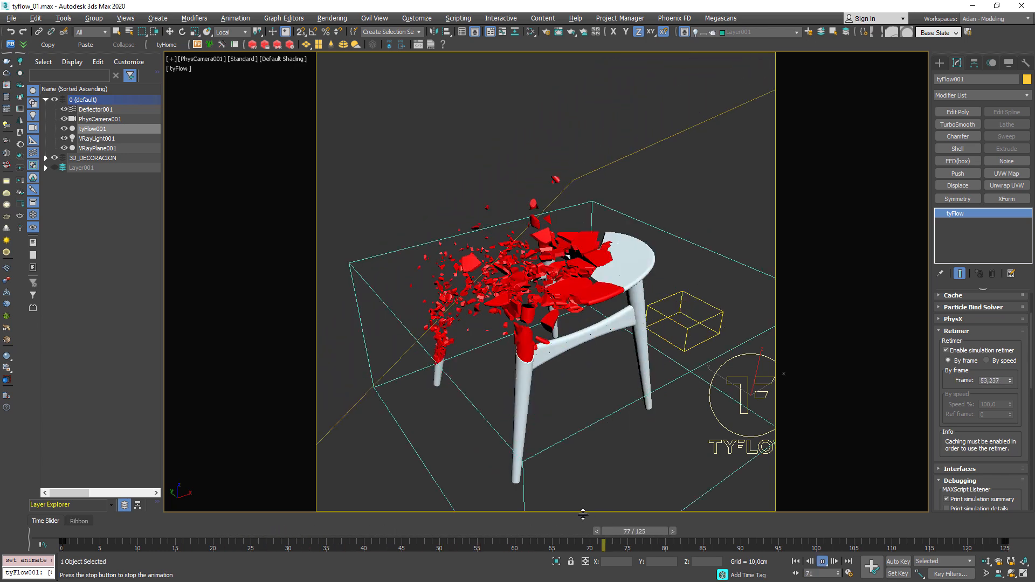
pyautogui.click(654, 127)
pyautogui.rightClick(654, 125)
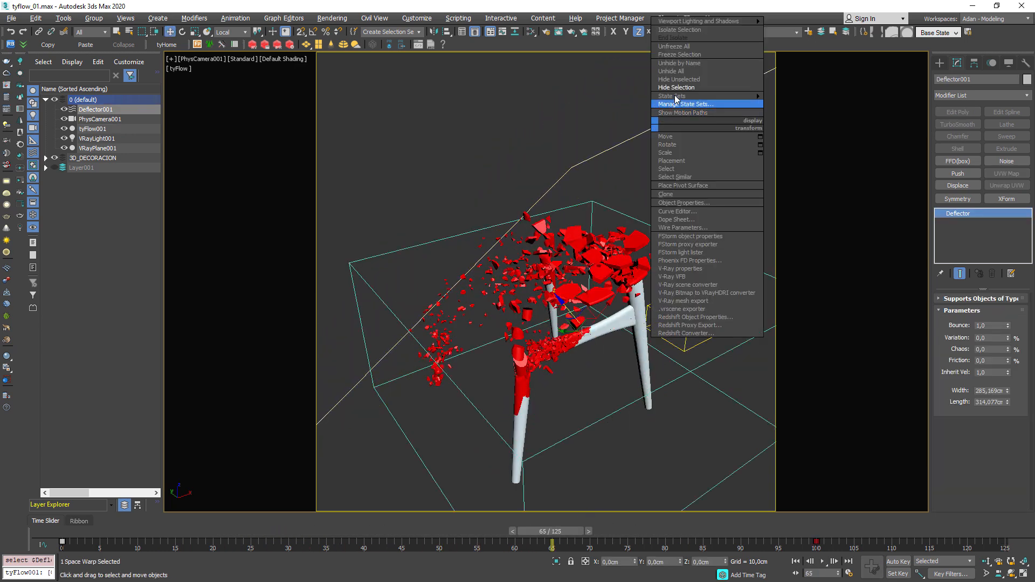
pyautogui.click(676, 88)
# Replay the reversed chair animation without the deflector, stop it, and scrub to frame 75
pyautogui.click(822, 562)
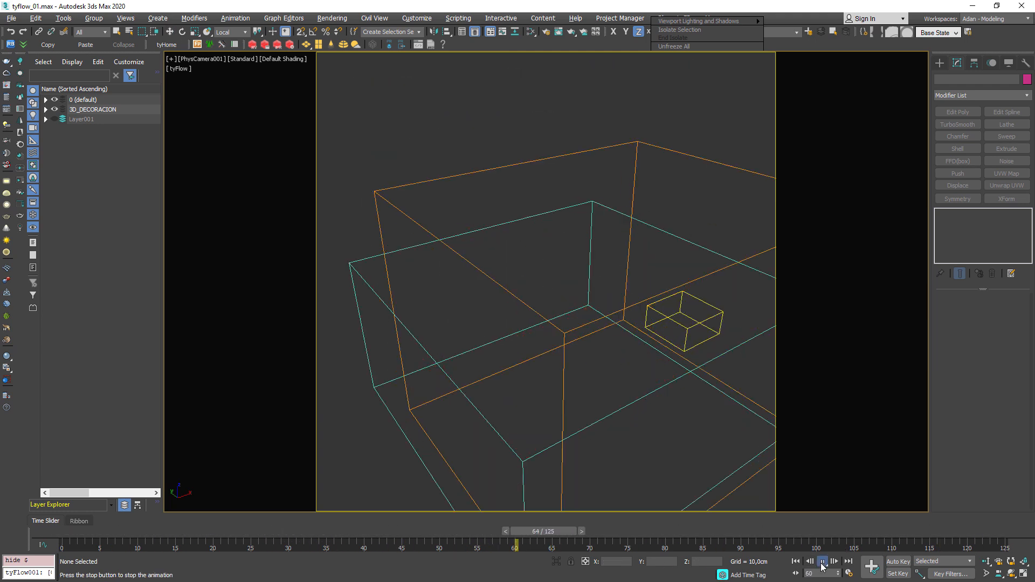
pyautogui.click(538, 531)
pyautogui.moveTo(547, 536)
pyautogui.mouseDown()
pyautogui.moveTo(561, 533)
pyautogui.moveTo(191, 516)
pyautogui.moveTo(632, 521)
pyautogui.mouseUp()
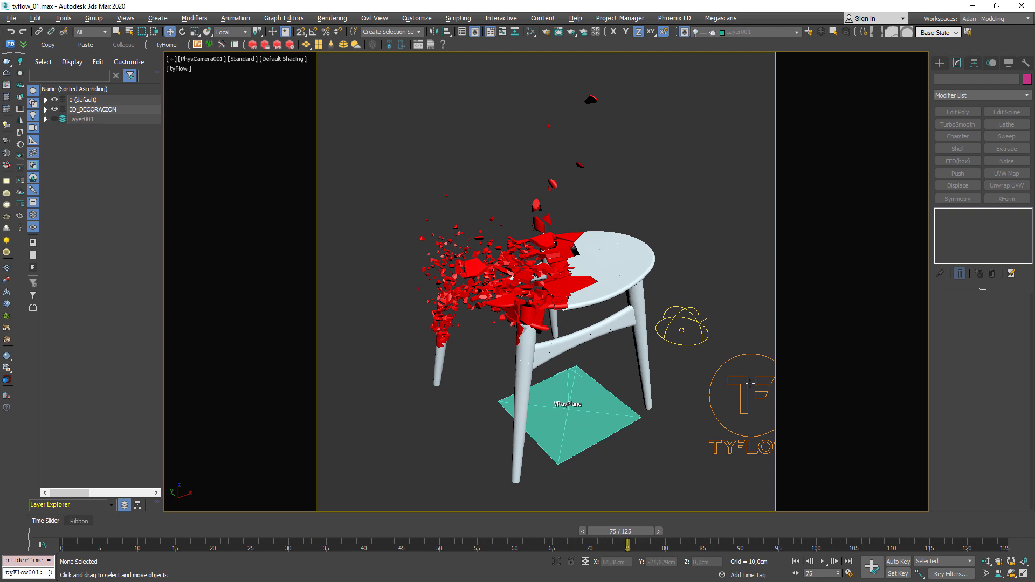
# Set the Export Particles operator of tyFlow001 to the tyCache export type and disable the simulation retimer
pyautogui.click(765, 385)
pyautogui.click(973, 324)
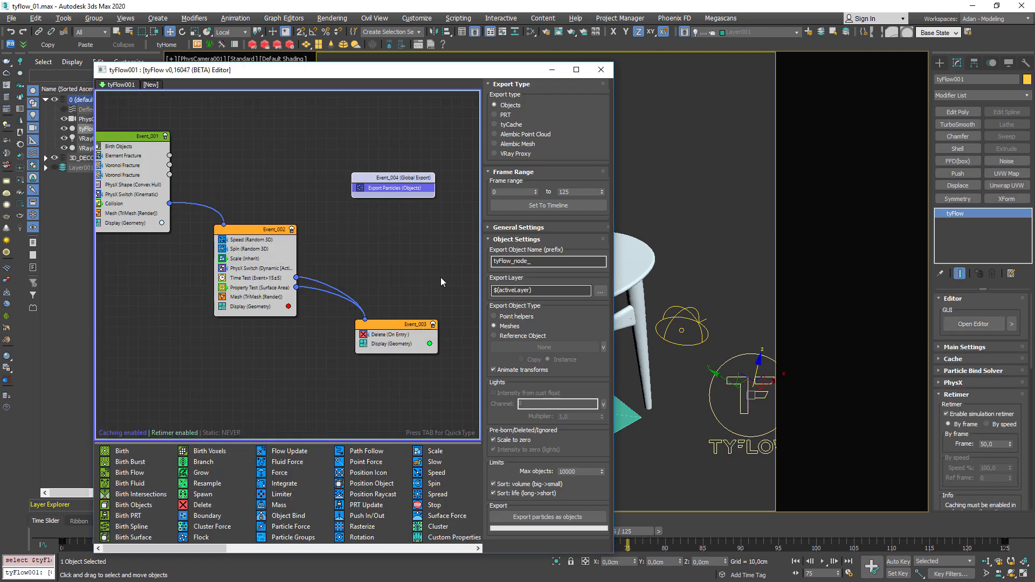
pyautogui.click(515, 125)
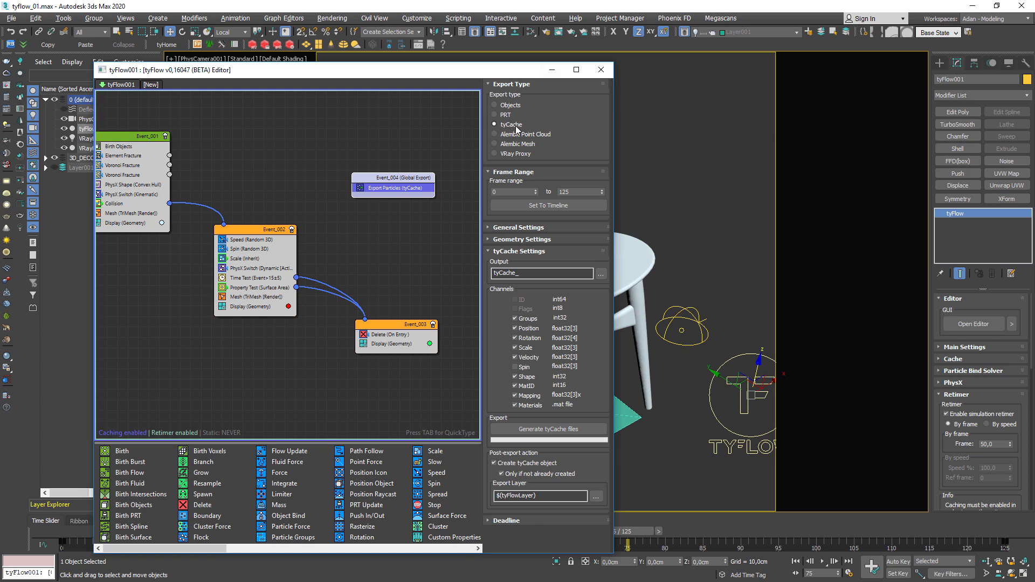
pyautogui.click(946, 415)
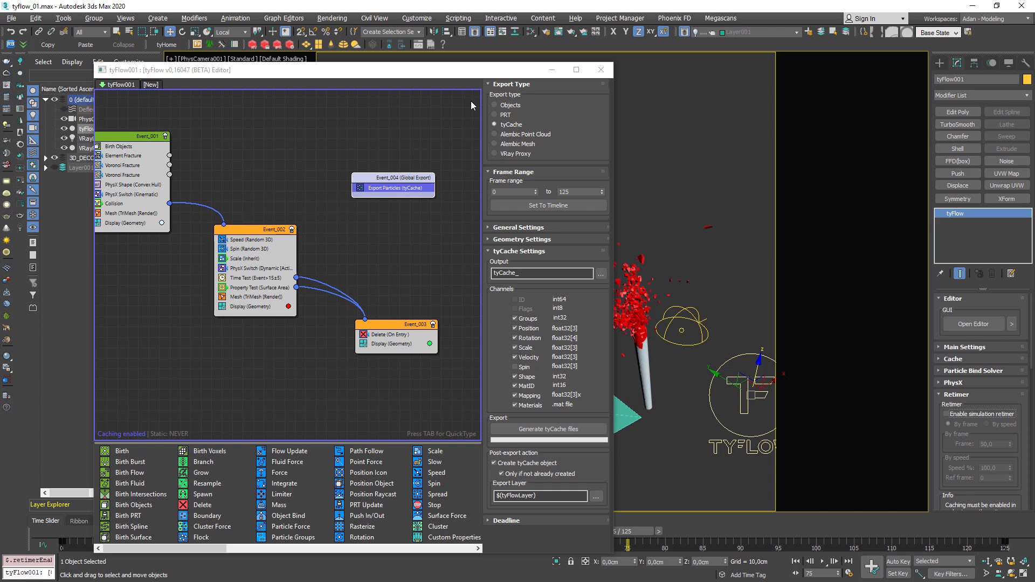
# Try to generate the tyCache files with the default output name tyCache_
pyautogui.scroll(-1, 166, 196)
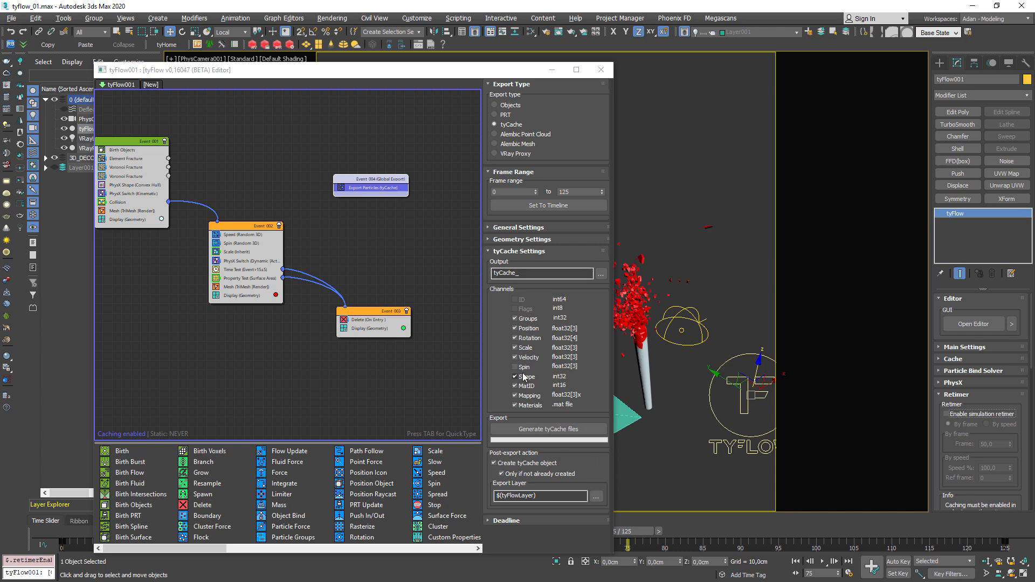
pyautogui.click(549, 429)
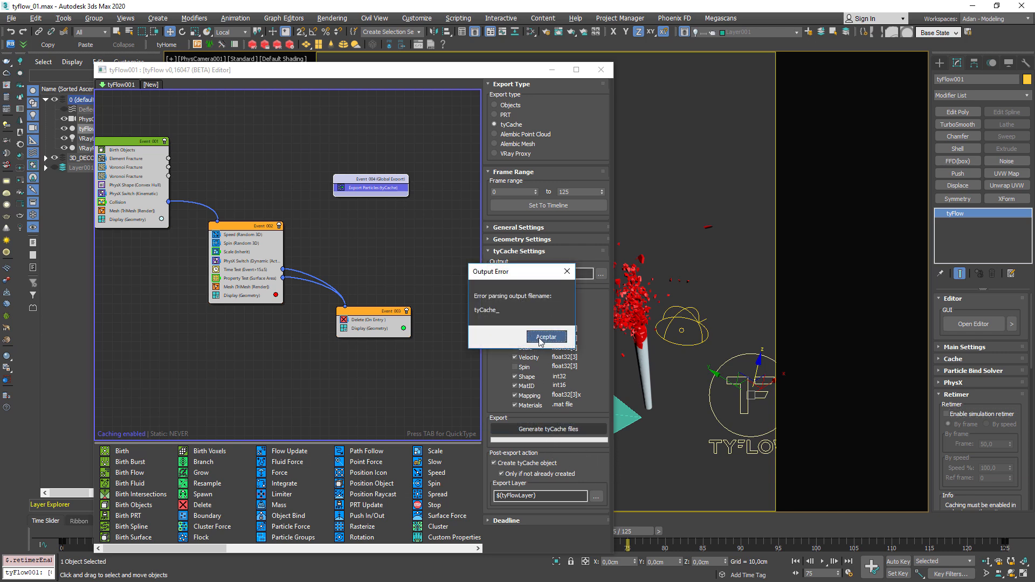
pyautogui.click(548, 340)
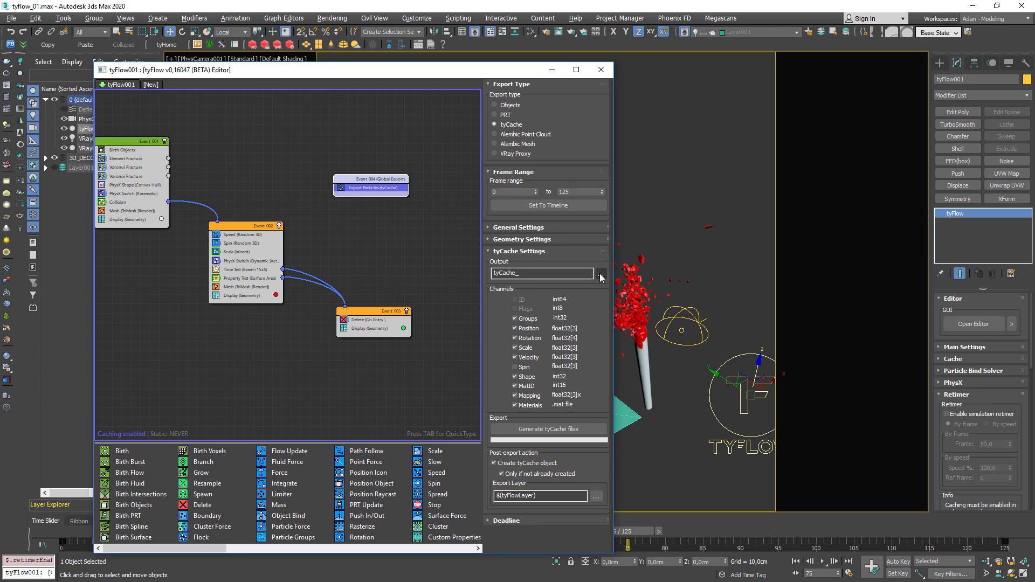
# Set the tyCache output to tycache02 on the Desktop, generate the cache files, and close the tyFlow editor
pyautogui.click(600, 277)
pyautogui.click(603, 298)
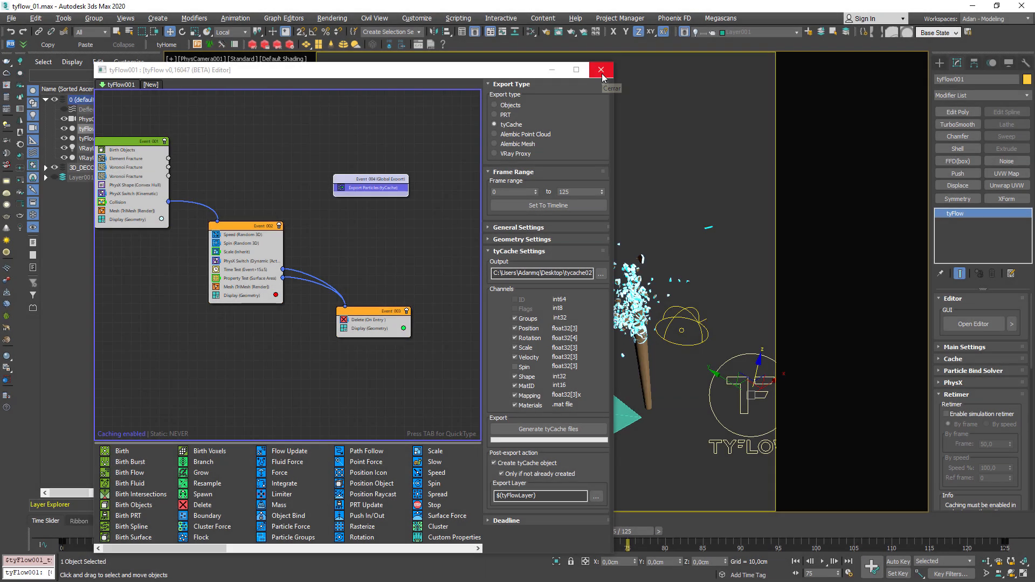
pyautogui.click(600, 71)
# Select the original tyFlow001 object and set its main simulation state to Disabled
pyautogui.click(596, 460)
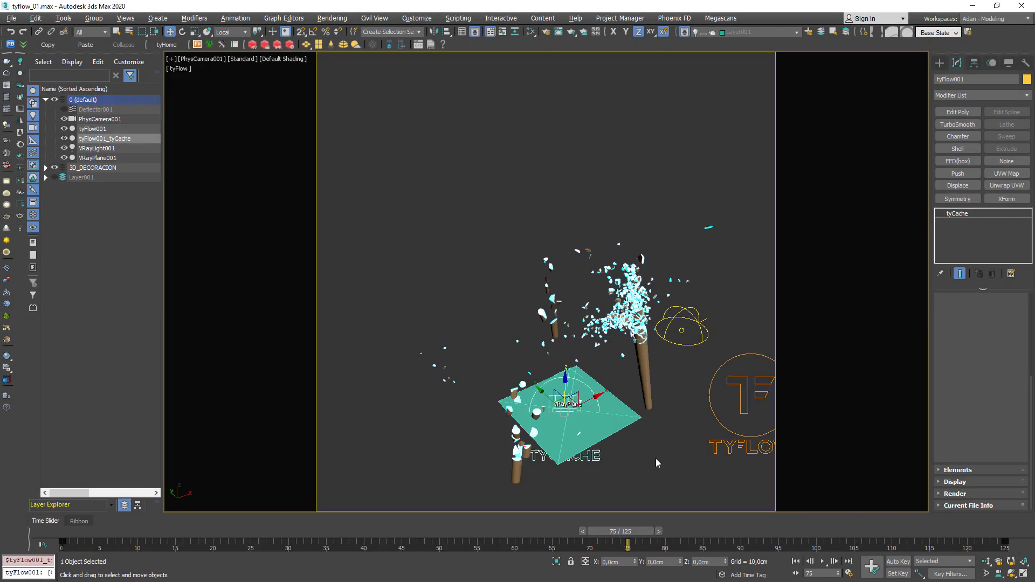
pyautogui.click(743, 447)
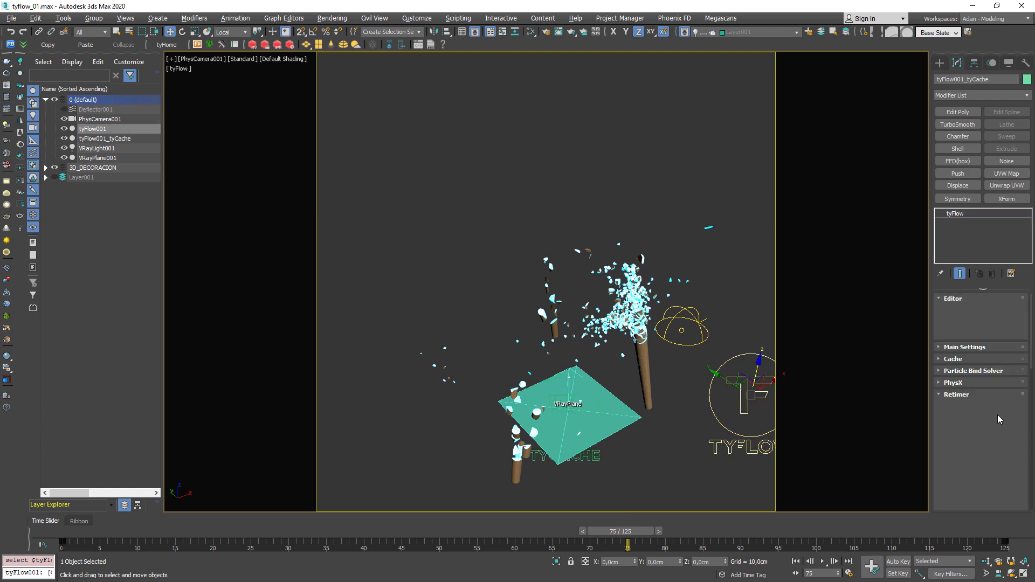
pyautogui.click(959, 348)
pyautogui.click(965, 367)
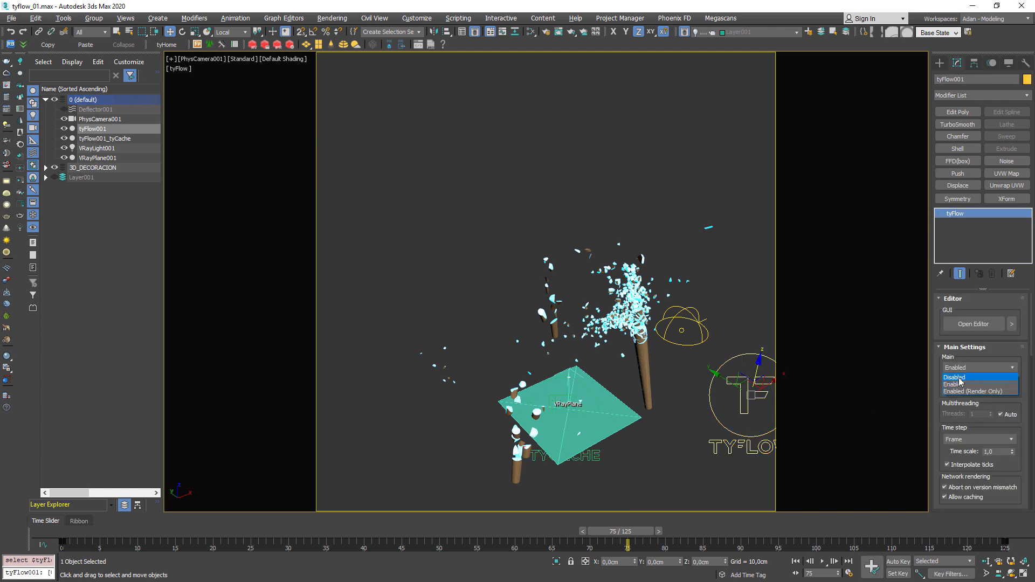
pyautogui.click(962, 377)
# Select the tyFlow001_tyCache object, return to frame 0, and play back the cached disintegration
pyautogui.click(586, 454)
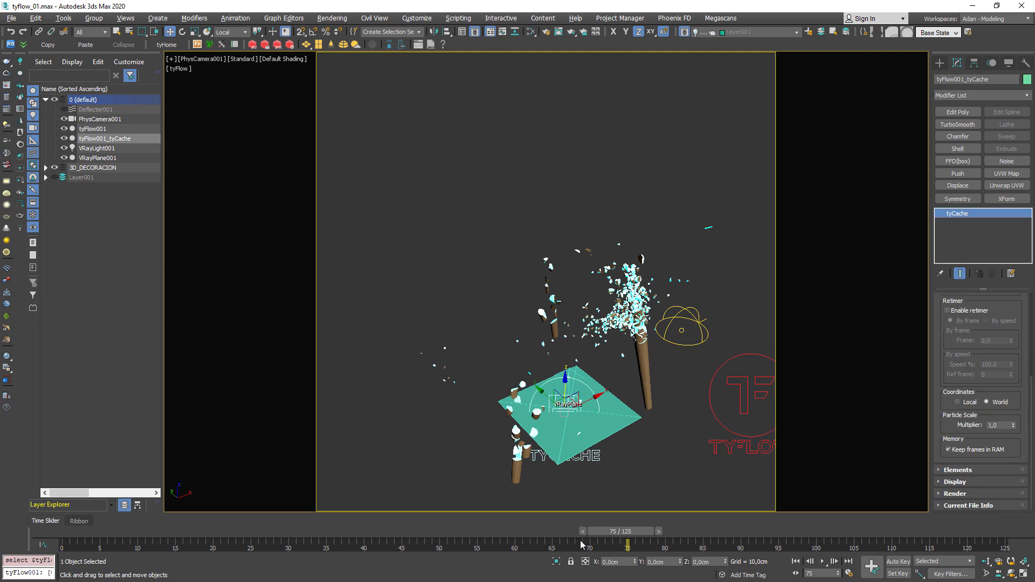
pyautogui.moveTo(629, 536); pyautogui.dragTo(61, 535)
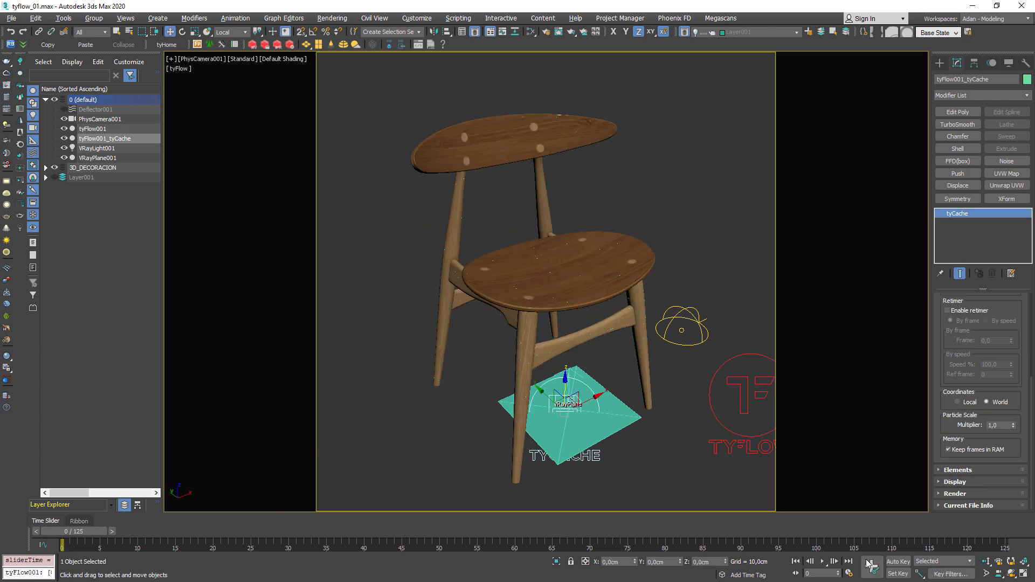
pyautogui.click(823, 562)
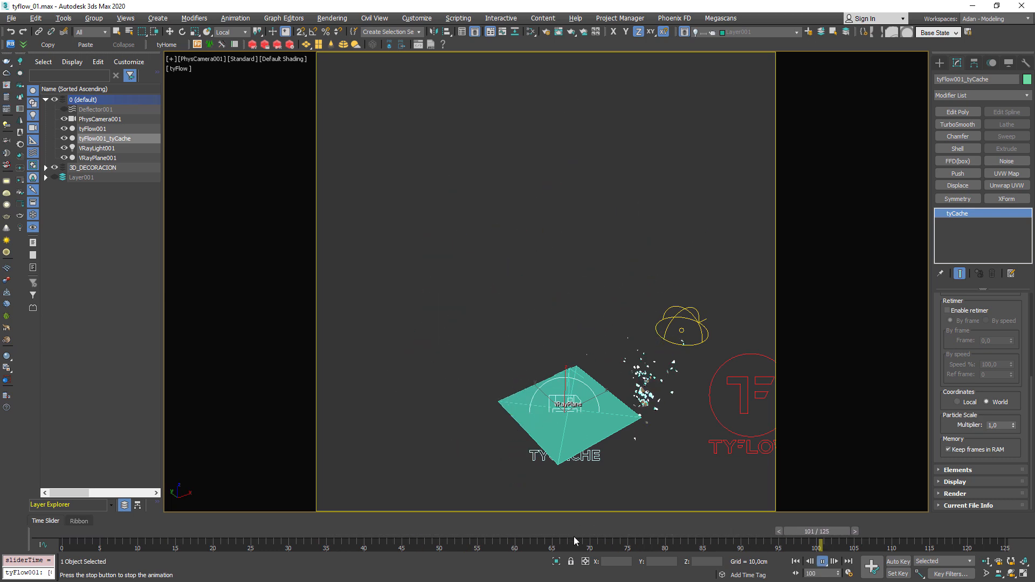
# Scrub the cached disintegration to frame 38 and enable the by-frame retimer on the tyFlow001_tyCache object
pyautogui.moveTo(614, 530); pyautogui.dragTo(350, 537)
pyautogui.press('w')
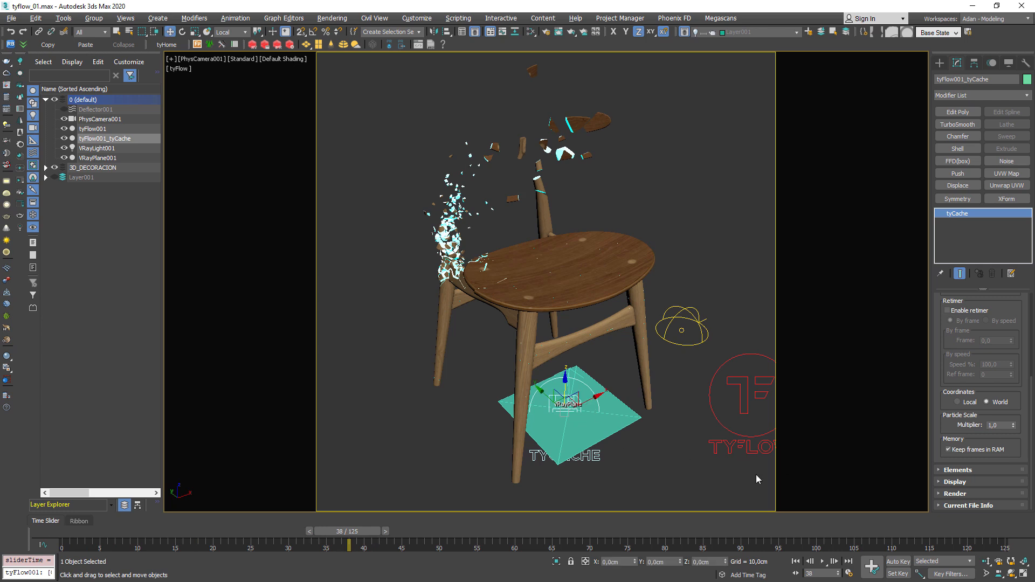
pyautogui.click(603, 465)
pyautogui.click(596, 456)
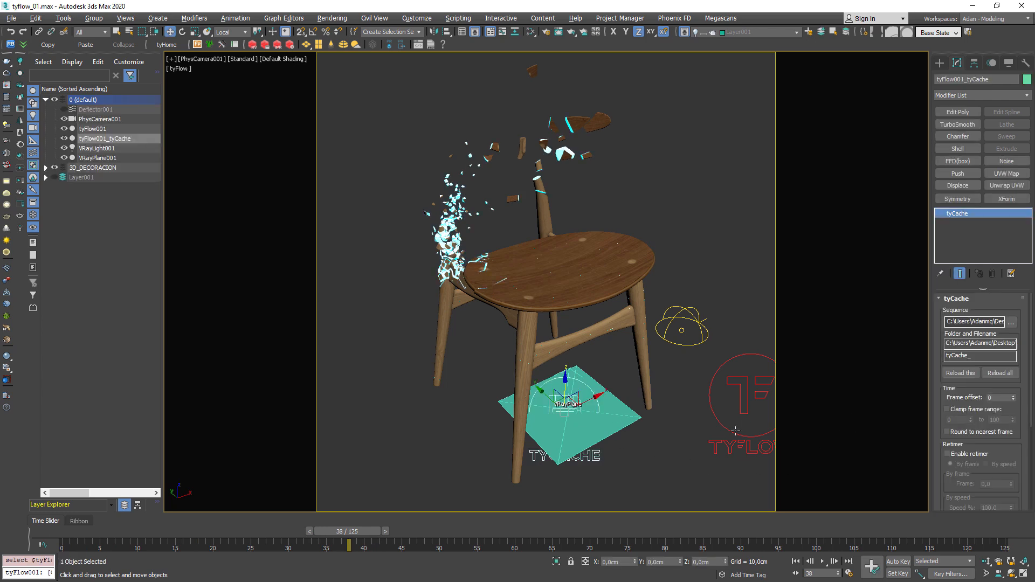
pyautogui.click(947, 300)
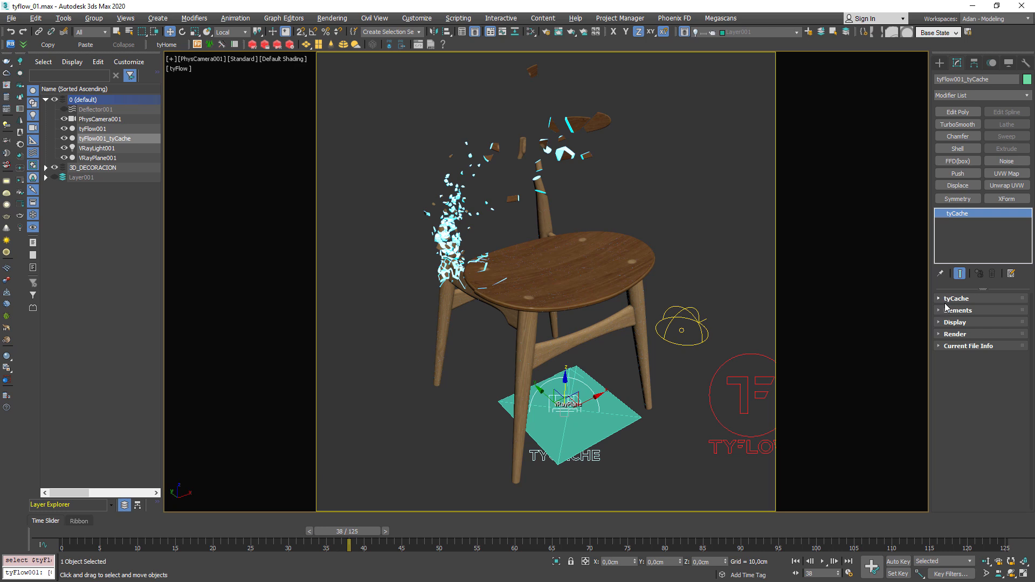
pyautogui.click(948, 299)
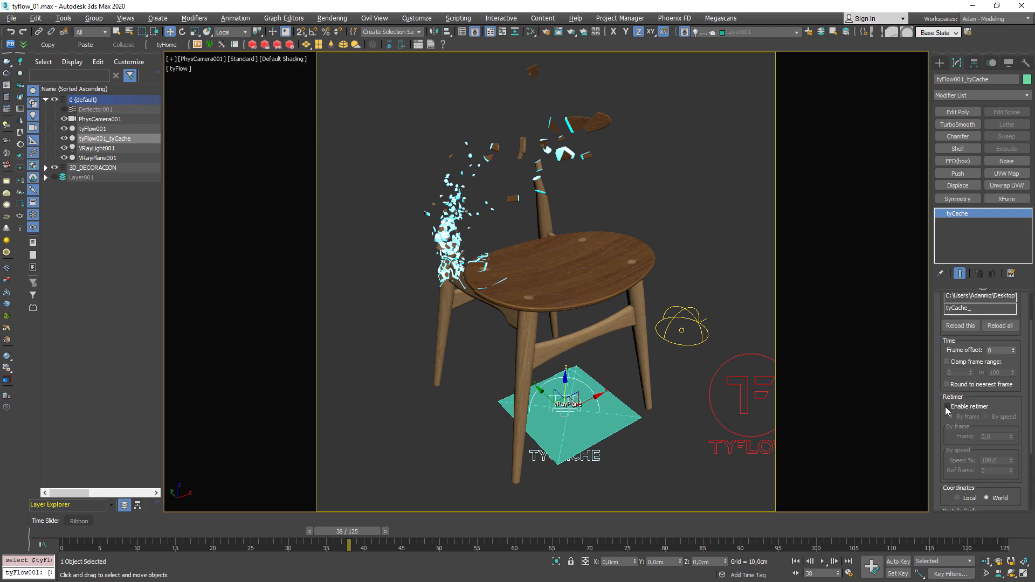
pyautogui.click(947, 407)
# Go to frame 0, turn on Auto Key, and key the tyCache retimer frame at 125
pyautogui.moveTo(347, 532); pyautogui.dragTo(65, 527)
pyautogui.press('n')
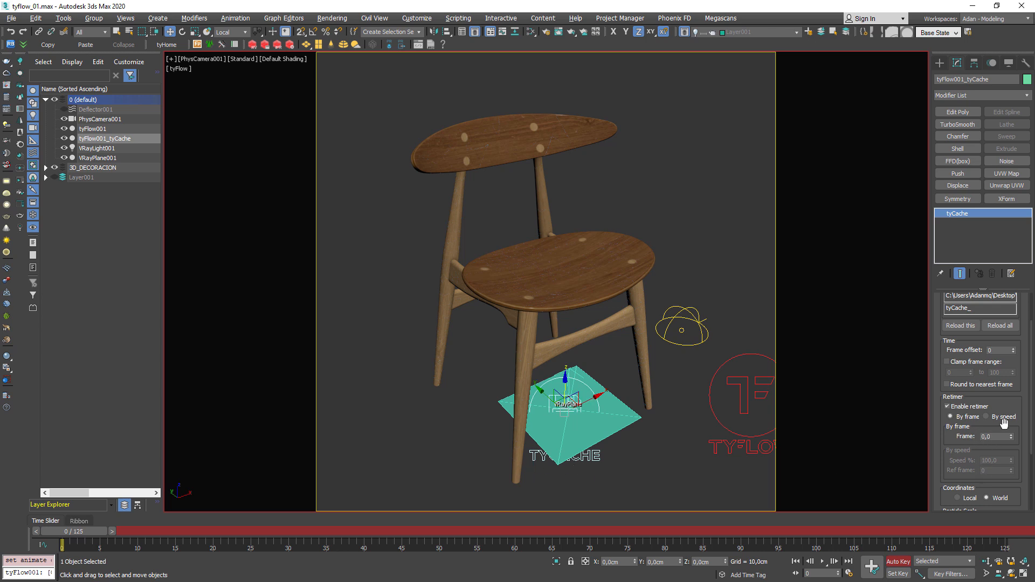
pyautogui.doubleClick(995, 436)
pyautogui.write('125')
pyautogui.press('Return')
# Key the tyCache retimer frame at 0 on timeline frame 125 and turn off Auto Key
pyautogui.click(1020, 532)
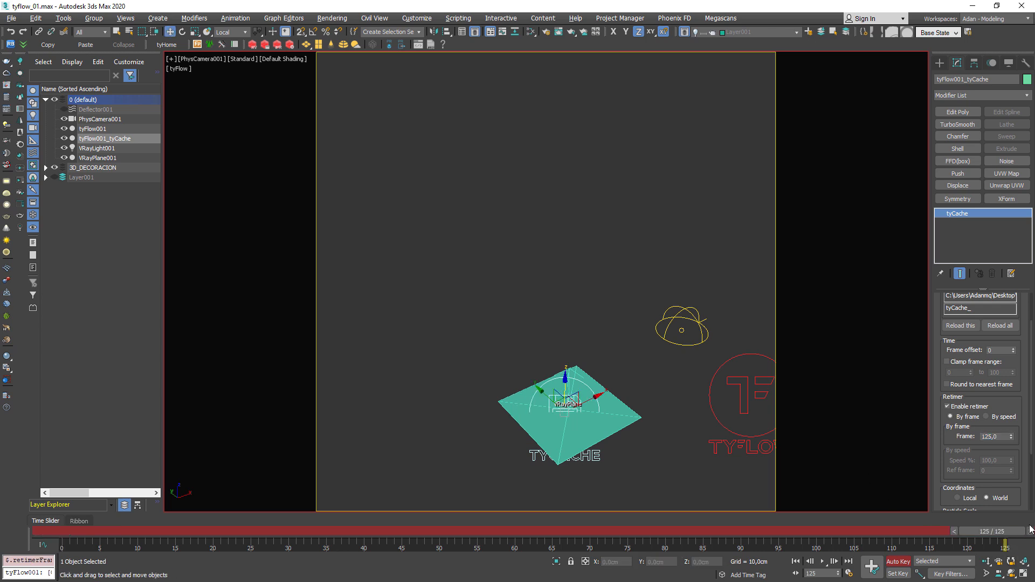
pyautogui.moveTo(1003, 437); pyautogui.dragTo(909, 435)
pyautogui.write('0')
pyautogui.press('Return')
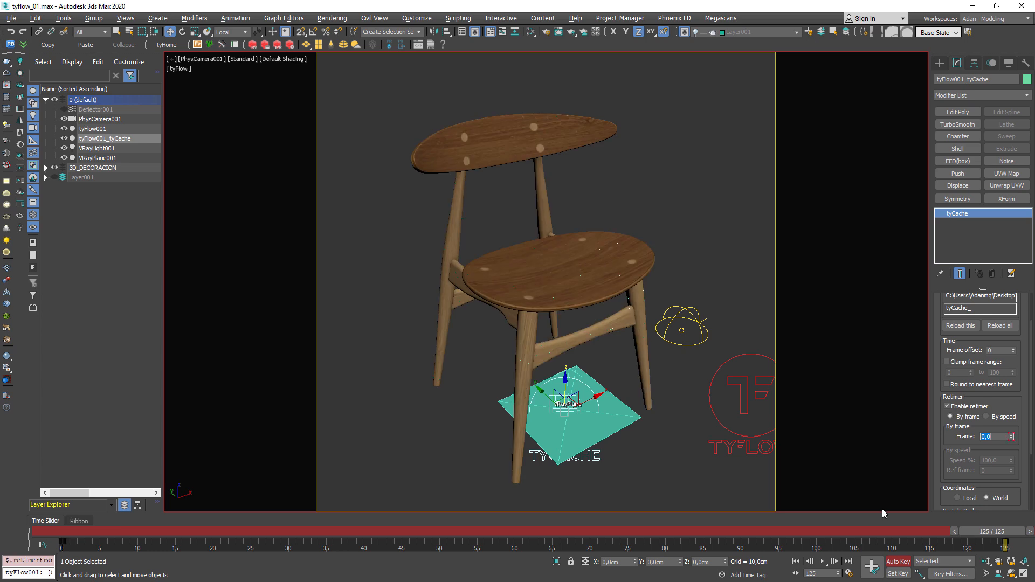
pyautogui.click(898, 562)
# Play back the reversed cache, then render frame 107 in the V-Ray frame buffer and close it
pyautogui.click(822, 561)
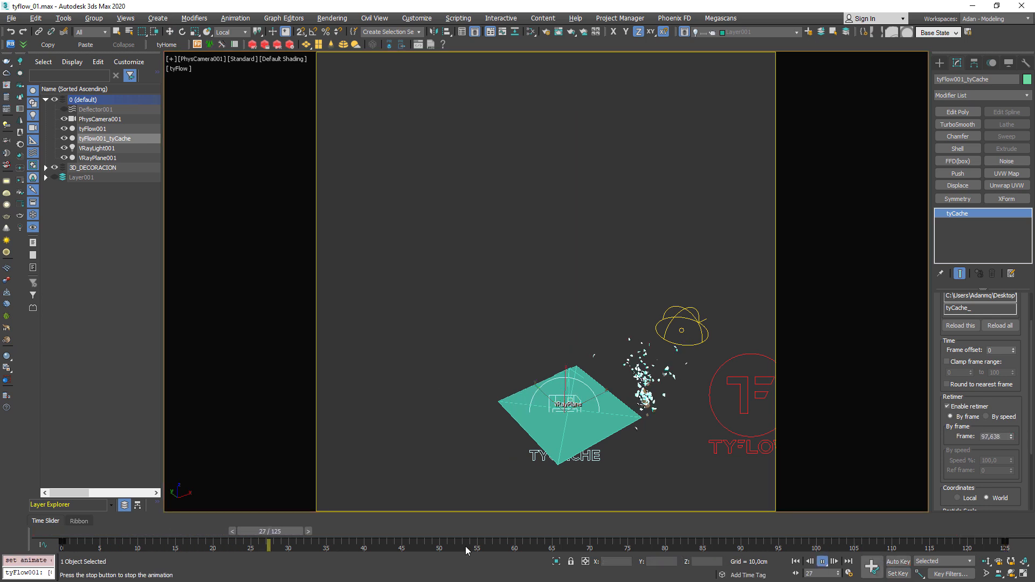
pyautogui.moveTo(338, 532); pyautogui.dragTo(866, 535)
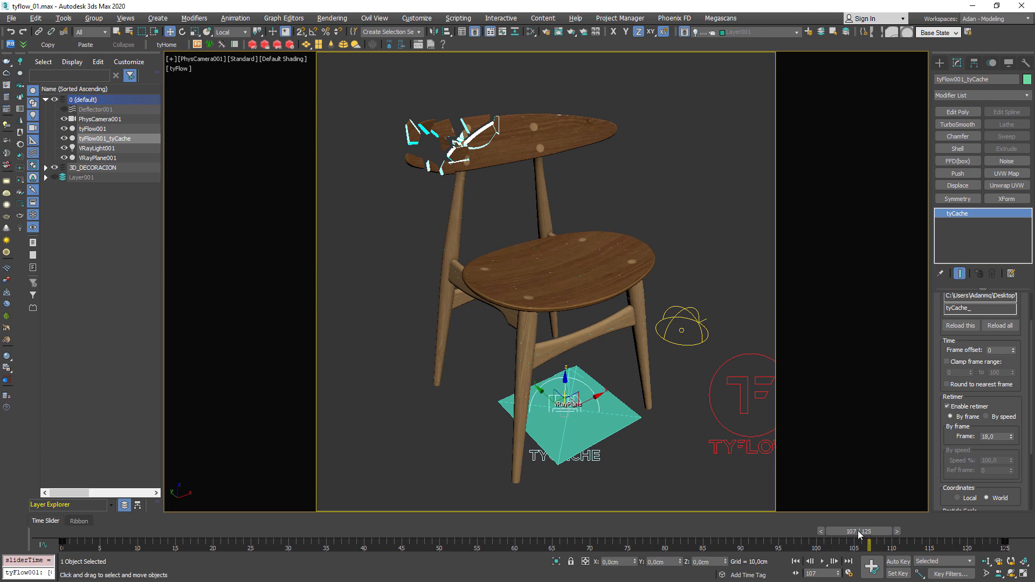
pyautogui.click(11, 89)
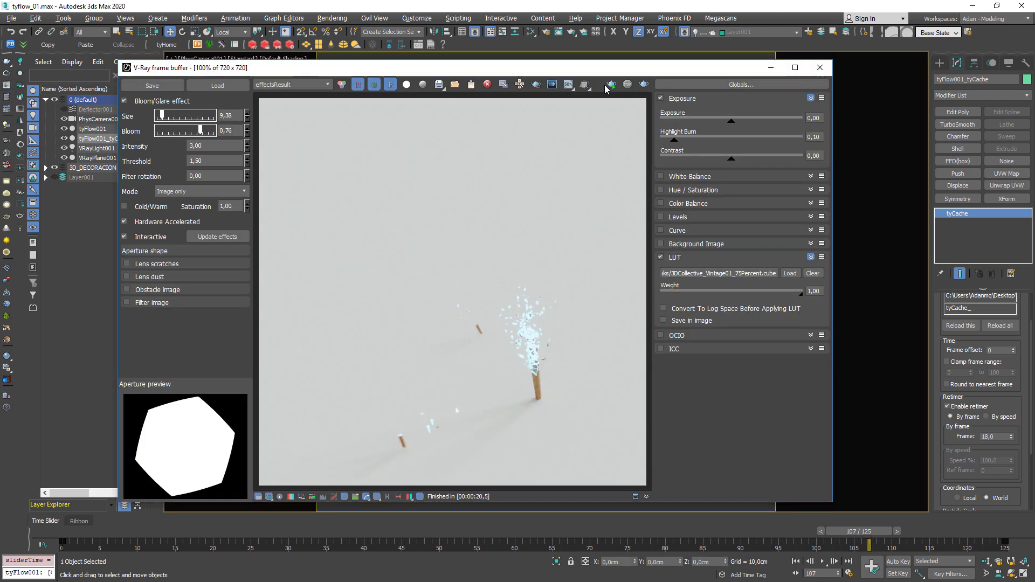
pyautogui.click(644, 84)
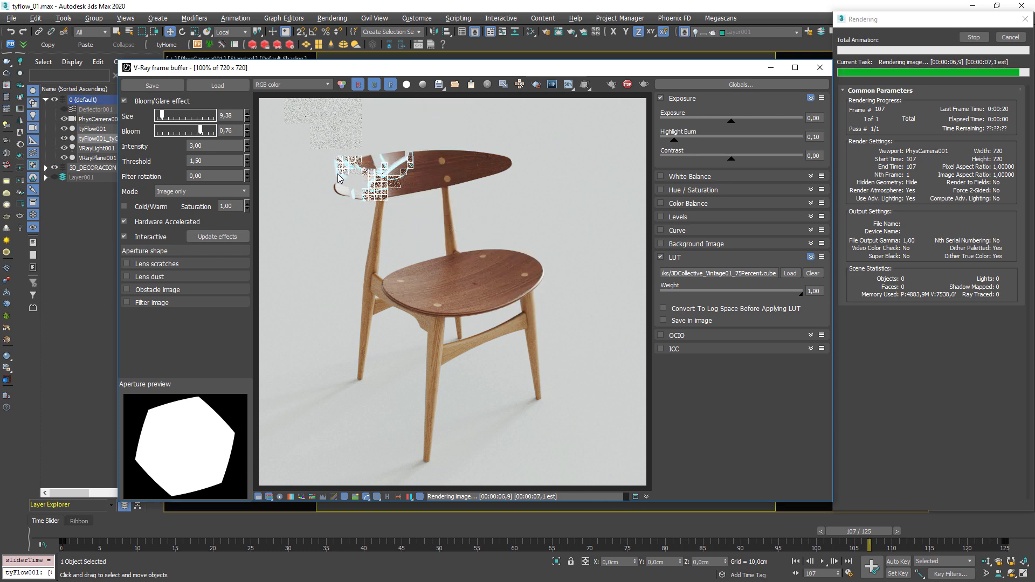
pyautogui.scroll(1, 338, 179)
pyautogui.scroll(-1, 338, 182)
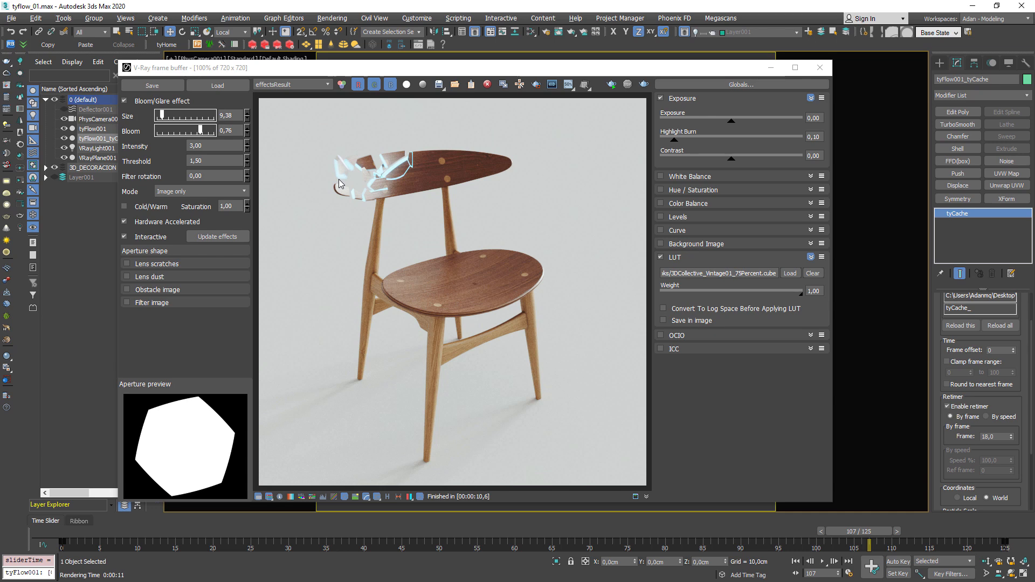
pyautogui.click(819, 68)
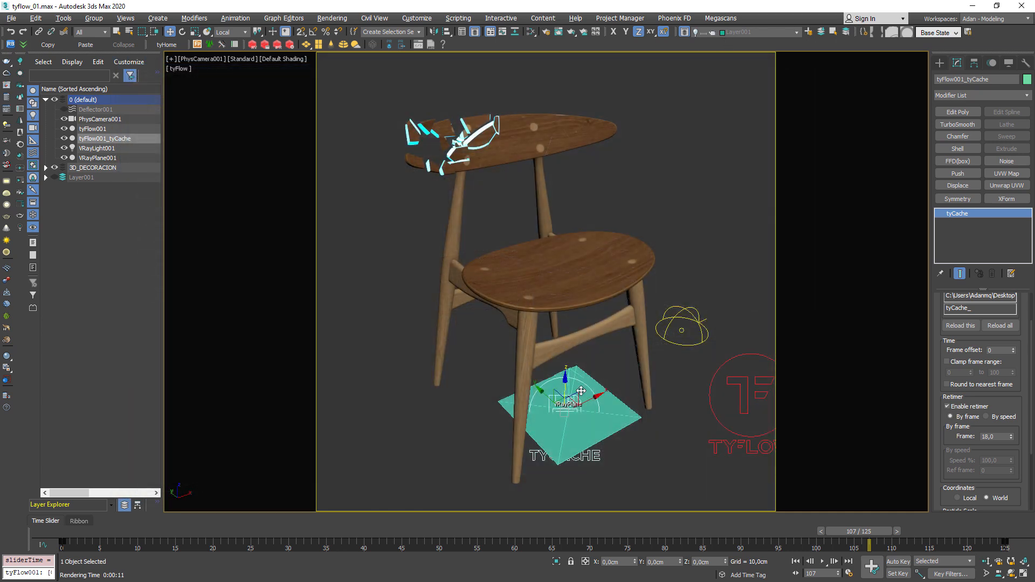
# Scrub the reversed cache to frame 68, select the original tyFlow001 object, and briefly view the material editor
pyautogui.moveTo(861, 531); pyautogui.dragTo(578, 523)
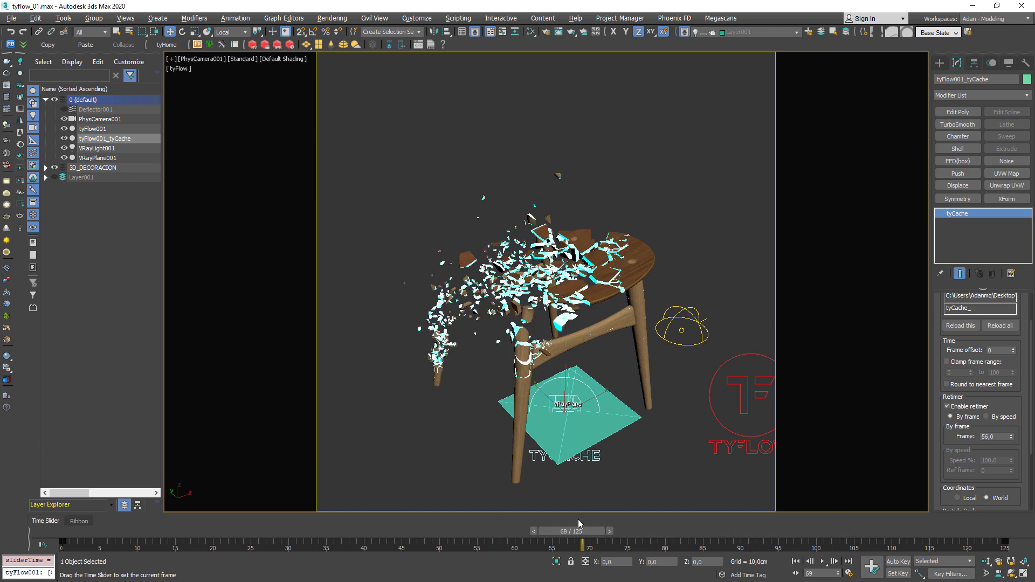
pyautogui.click(742, 405)
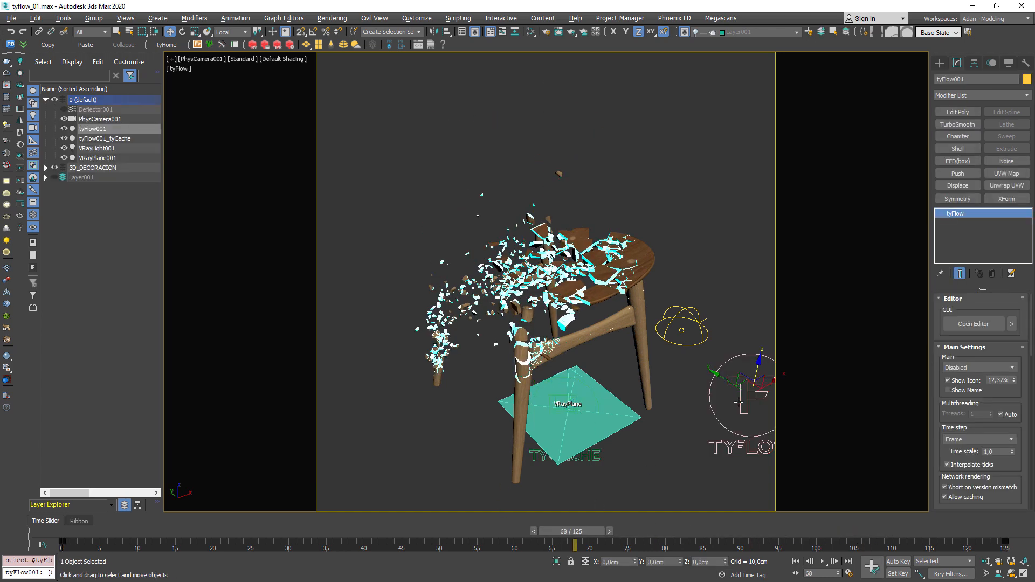
pyautogui.press('m')
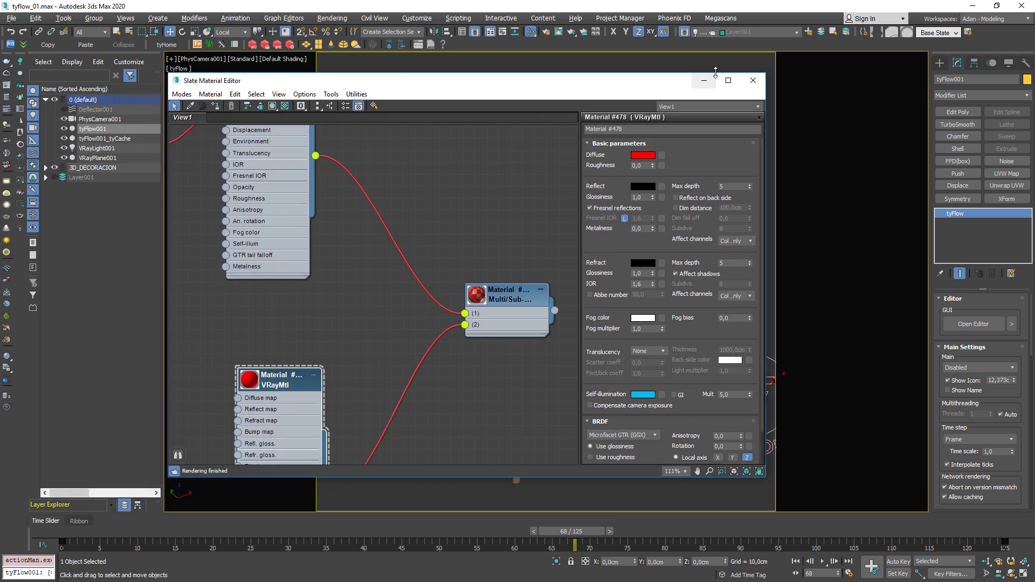
pyautogui.click(749, 81)
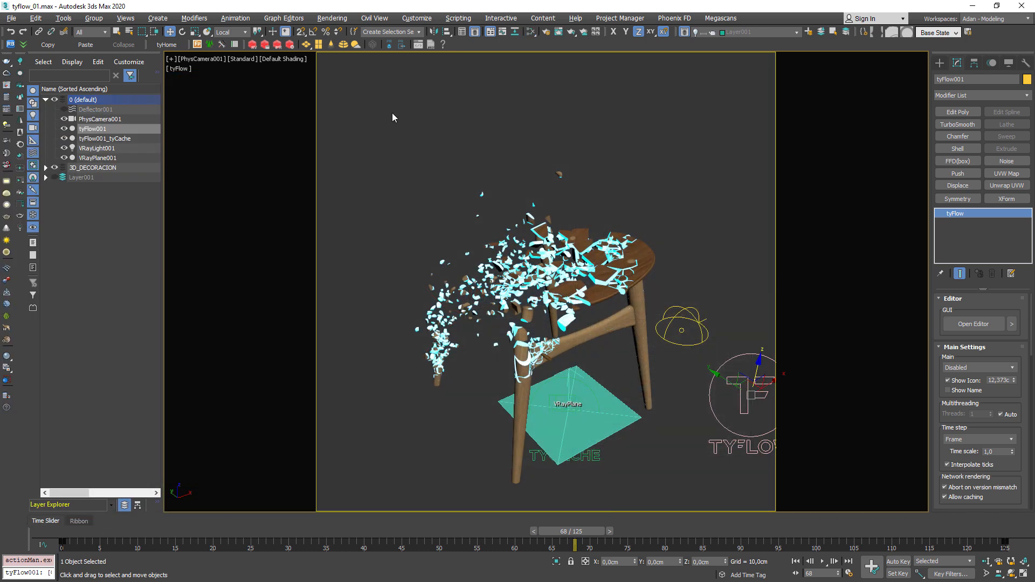
# Review the VRay Proxy, Alembic Point Cloud and PRT settings of the Export Particles operator, restore the tyCache export type, and close the editor
pyautogui.click(982, 325)
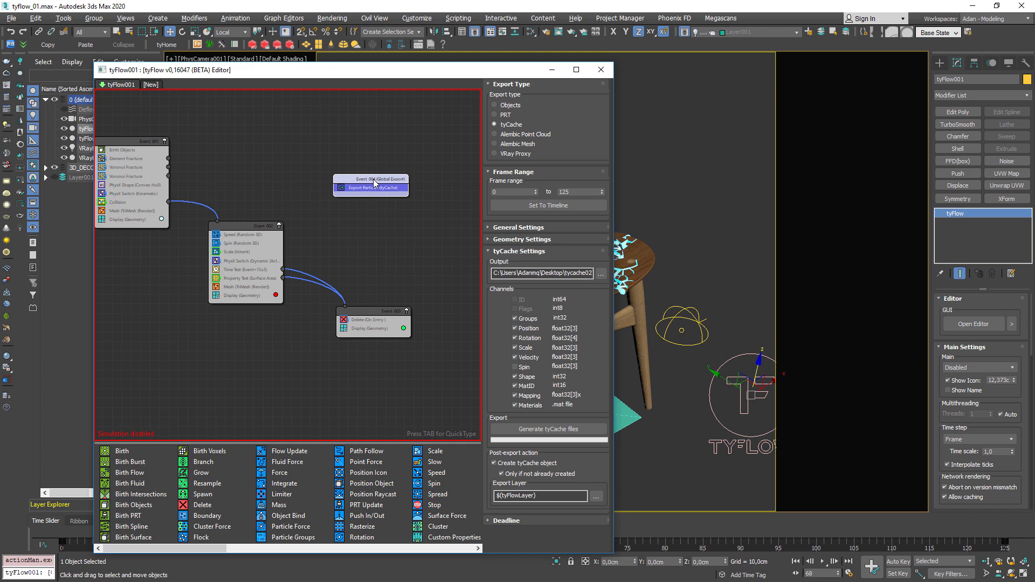
pyautogui.click(493, 153)
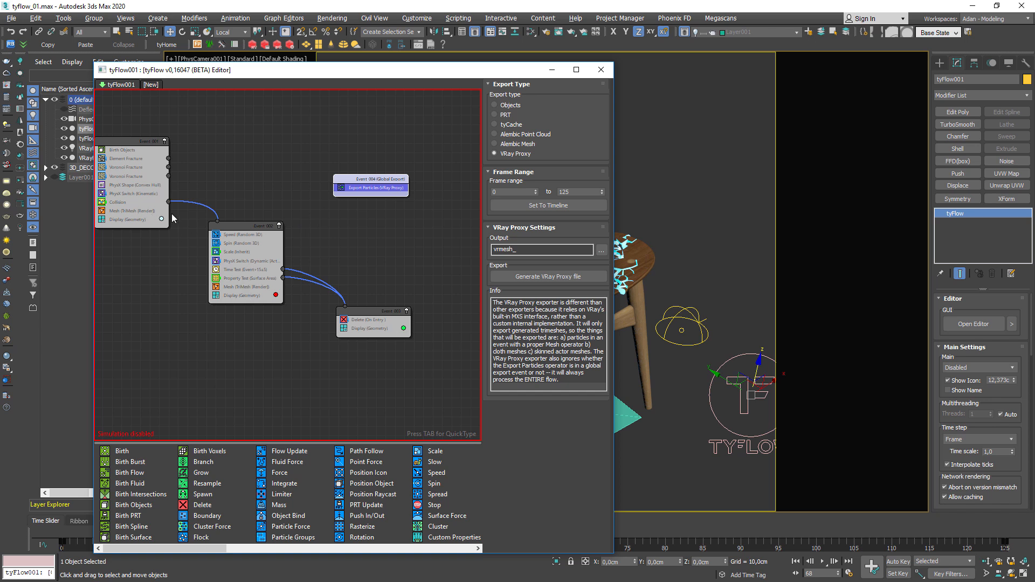
pyautogui.moveTo(377, 193)
pyautogui.mouseDown()
pyautogui.moveTo(372, 186)
pyautogui.moveTo(376, 197)
pyautogui.mouseUp()
pyautogui.scroll(2, 378, 189)
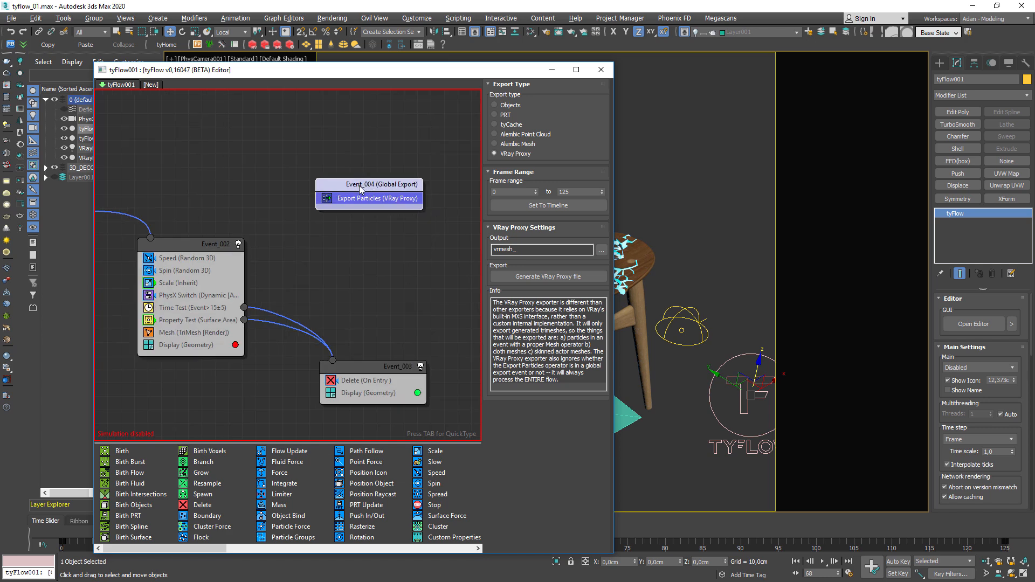
pyautogui.moveTo(371, 189)
pyautogui.mouseDown()
pyautogui.moveTo(381, 200)
pyautogui.moveTo(368, 178)
pyautogui.mouseUp()
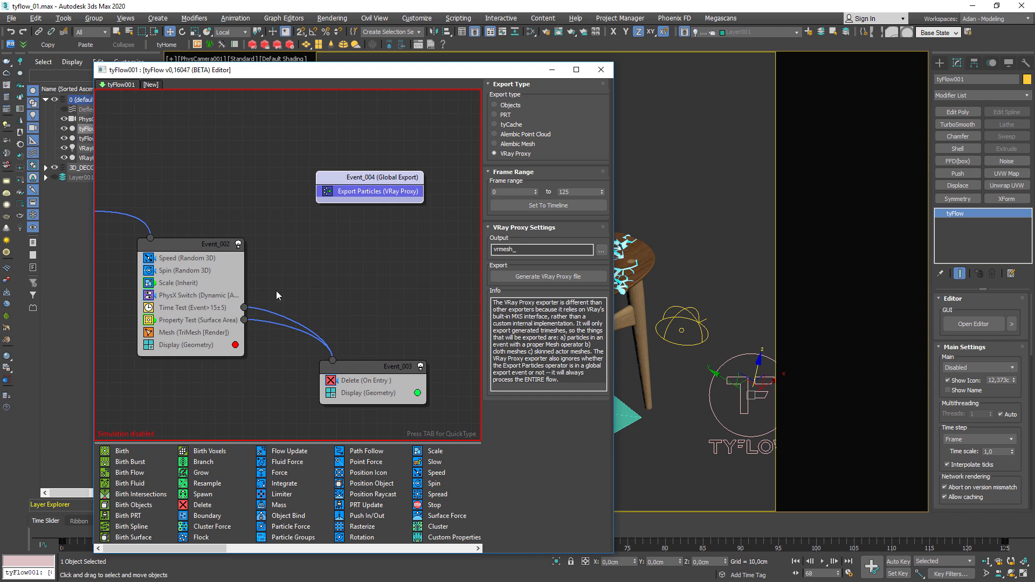
pyautogui.click(506, 135)
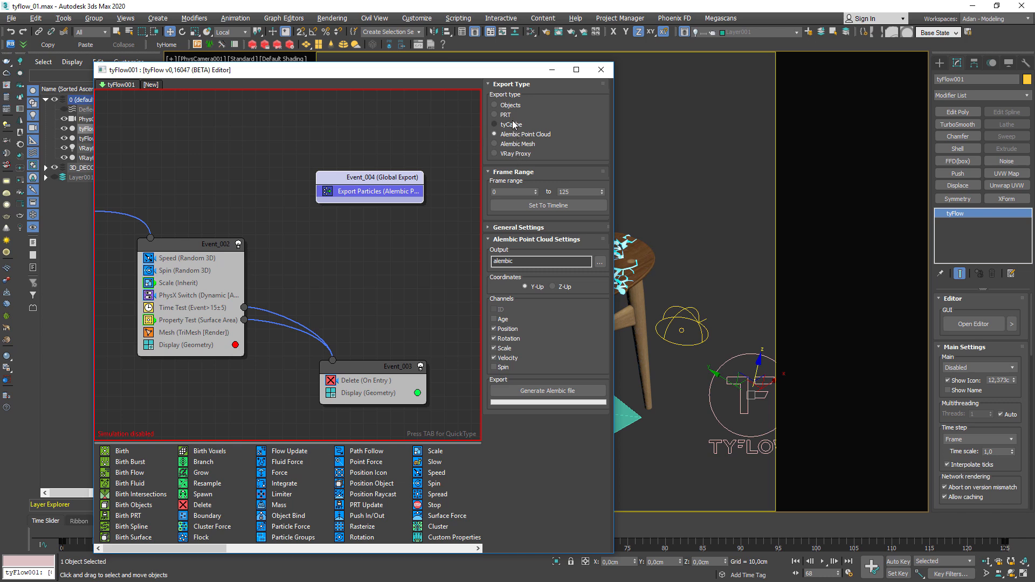
pyautogui.click(521, 154)
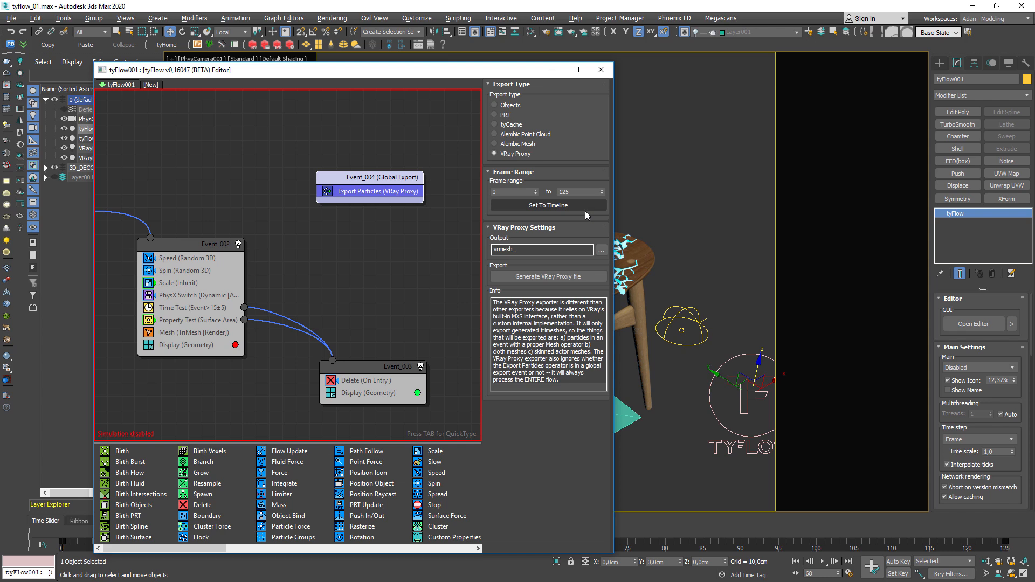
pyautogui.click(507, 115)
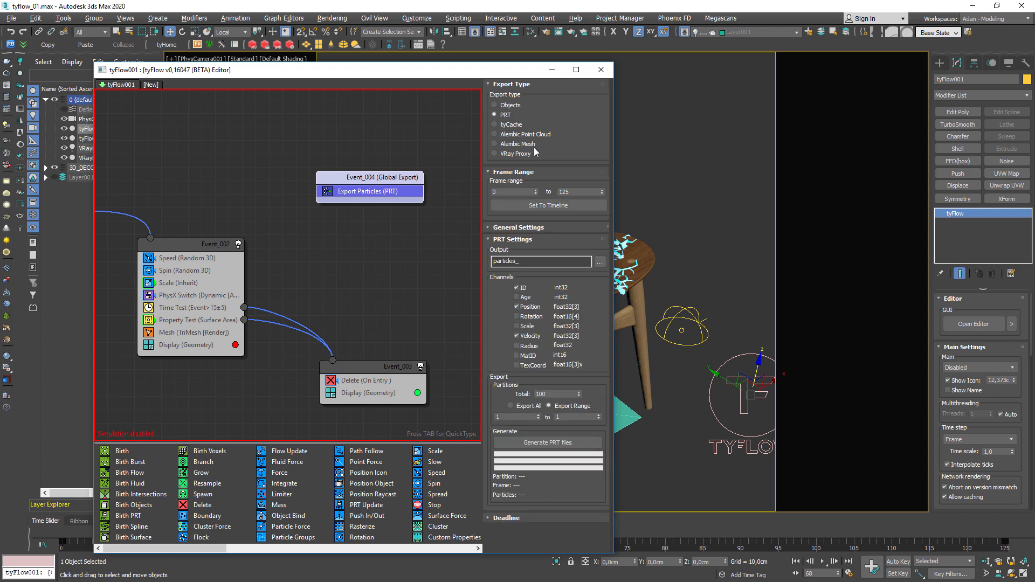
pyautogui.click(517, 128)
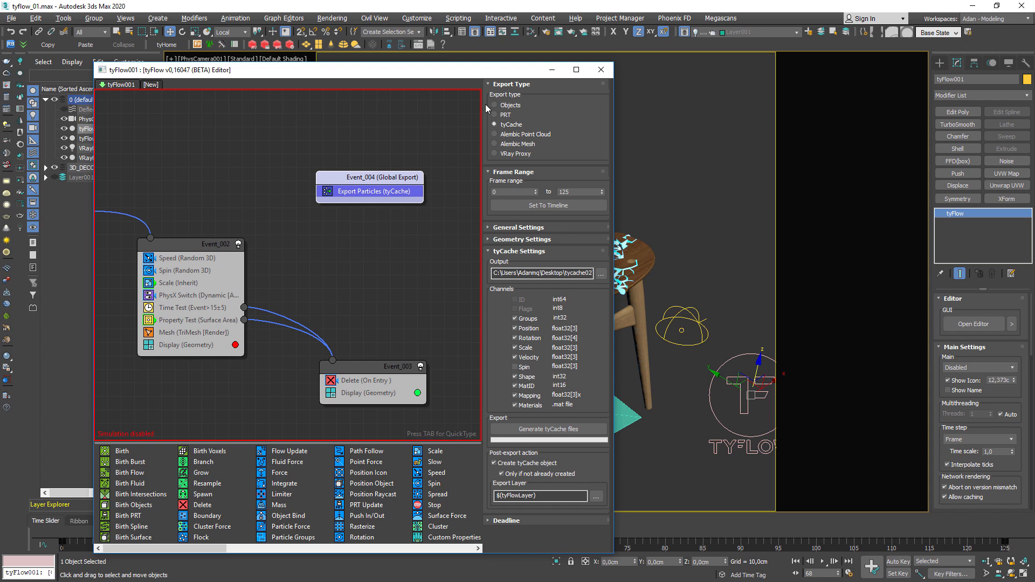
pyautogui.click(601, 70)
# Inspect the reversed disintegration at frames 56 and 94 and examine the flow's event graph in the tyFlow editor
pyautogui.moveTo(594, 534); pyautogui.dragTo(507, 535)
pyautogui.press('w')
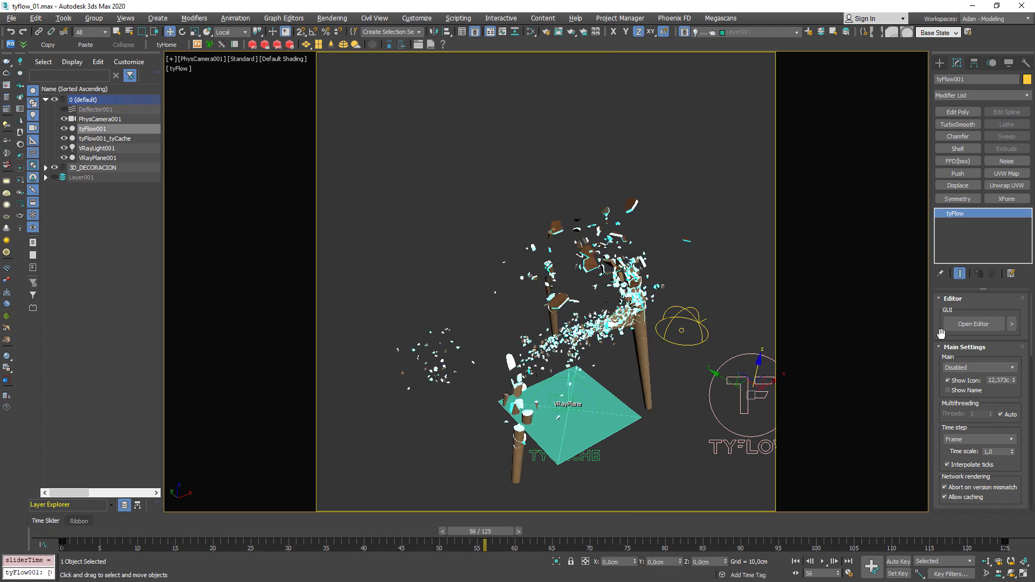
pyautogui.click(973, 323)
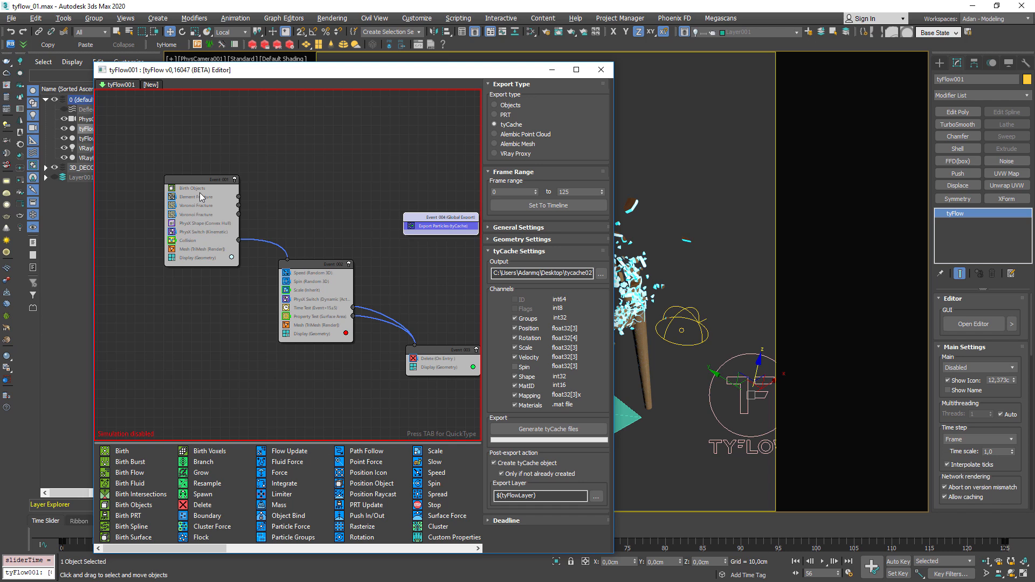
pyautogui.scroll(2, 199, 192)
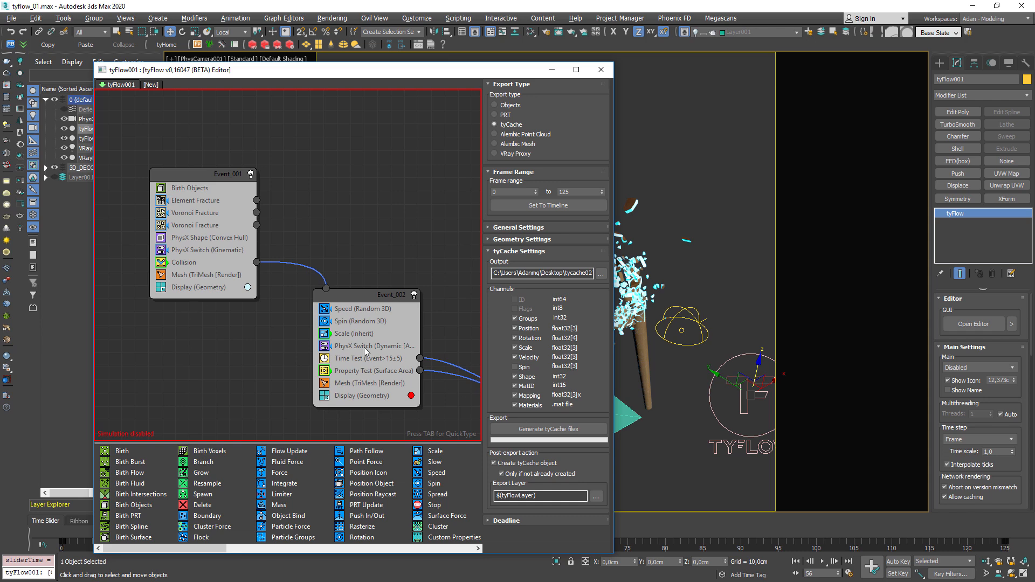
pyautogui.scroll(-2, 223, 289)
pyautogui.moveTo(222, 286); pyautogui.dragTo(219, 285, button='middle')
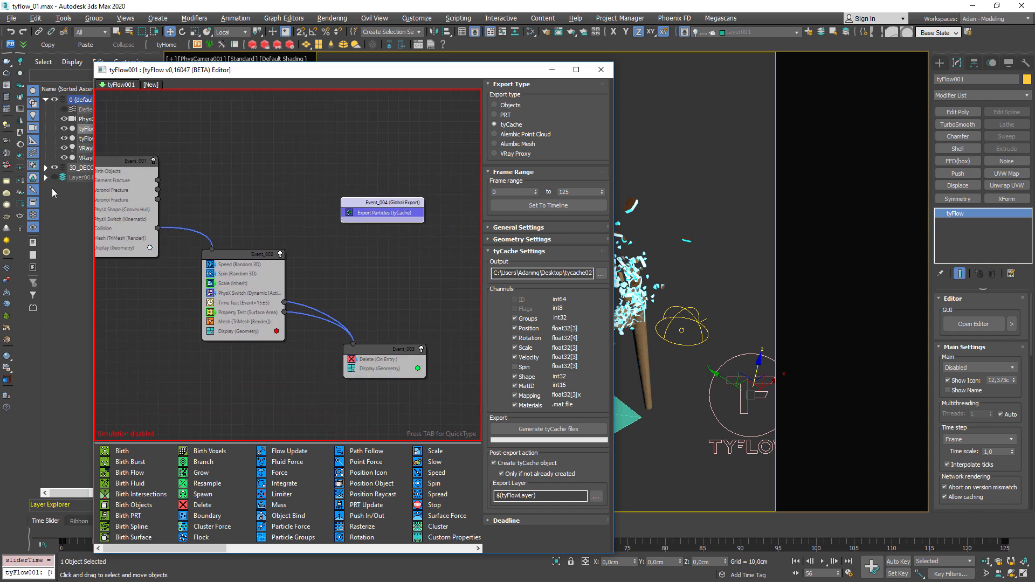
pyautogui.click(600, 69)
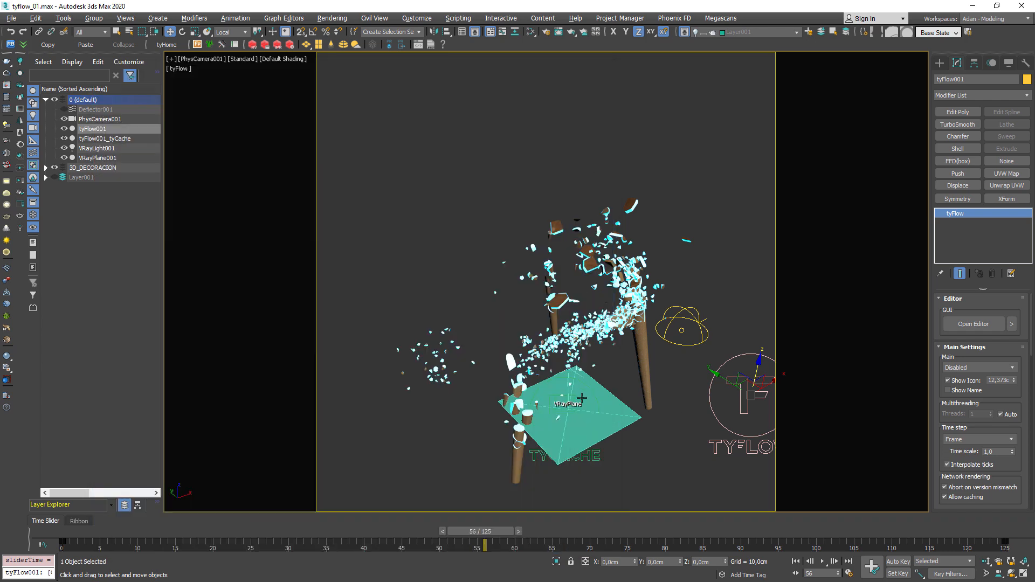
pyautogui.moveTo(479, 532); pyautogui.dragTo(769, 511)
pyautogui.press('w')
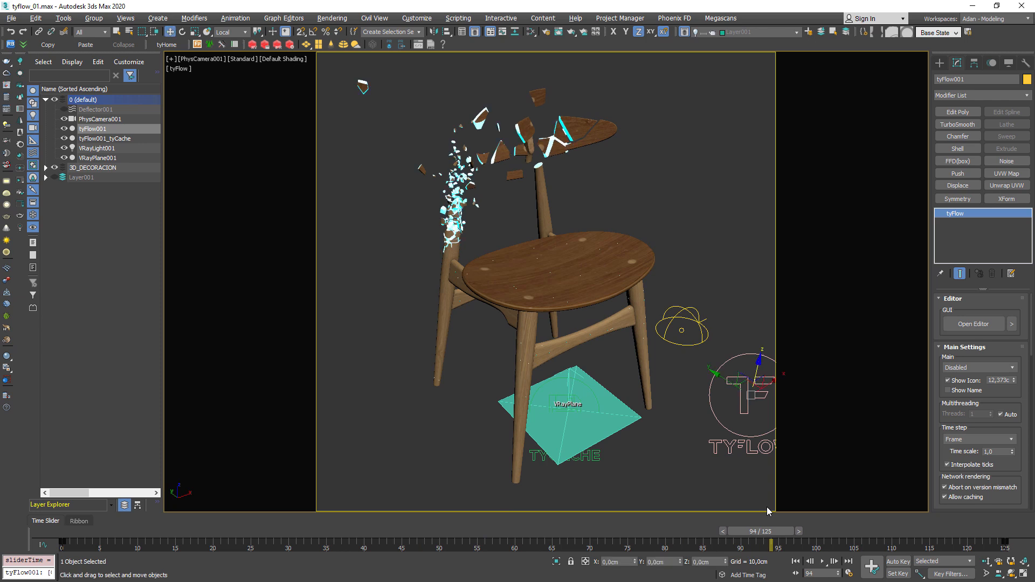